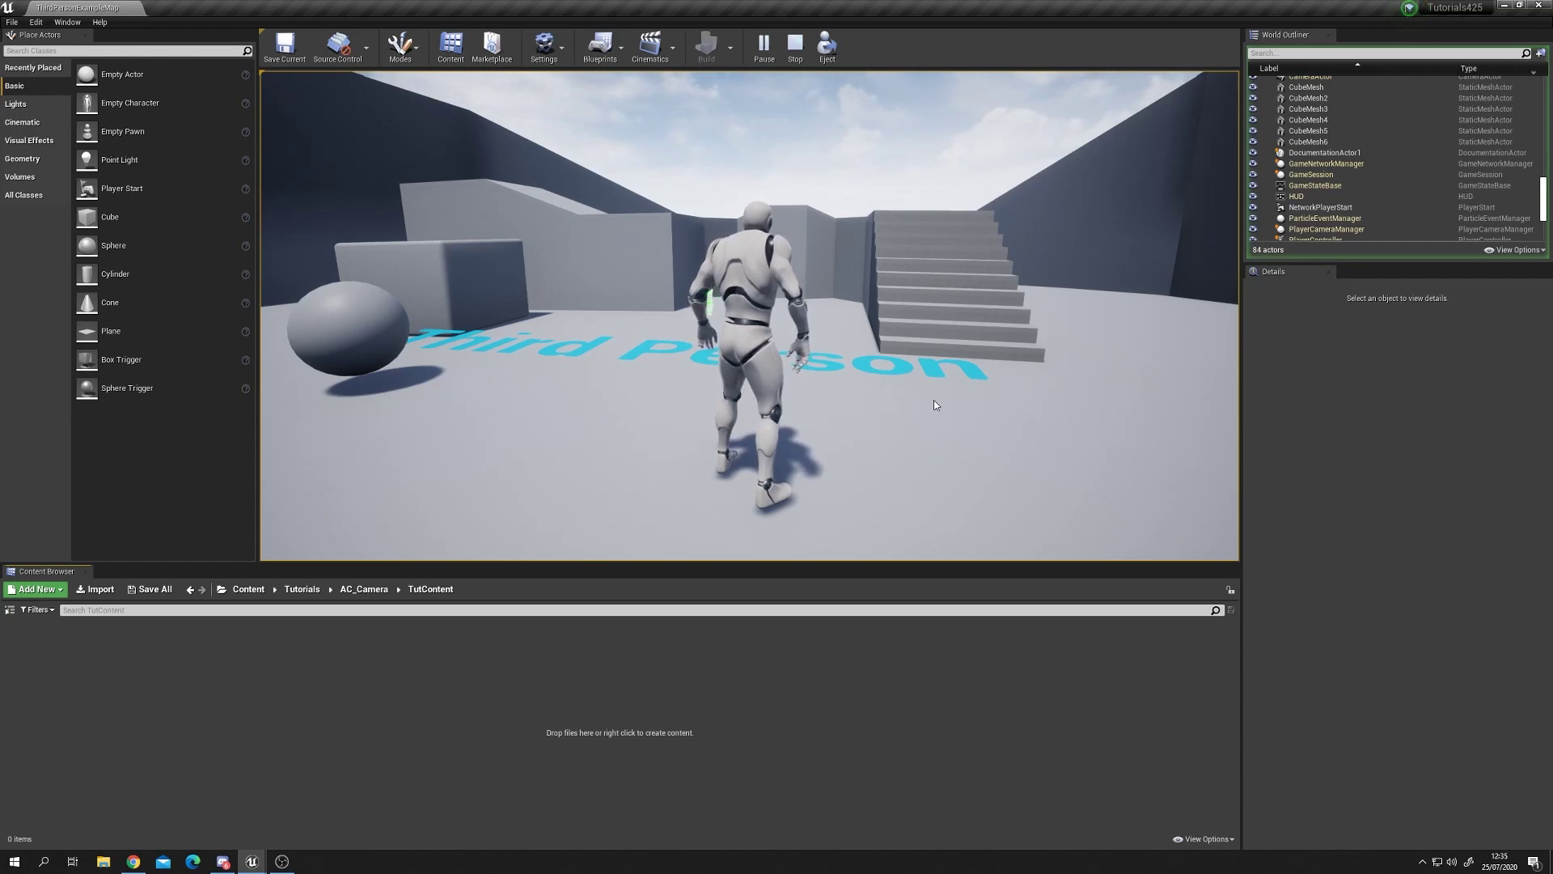
Run the character around the level in the play session to examine how the third-person camera behaves
{"action": "left_click", "coordinate": [906, 368]}
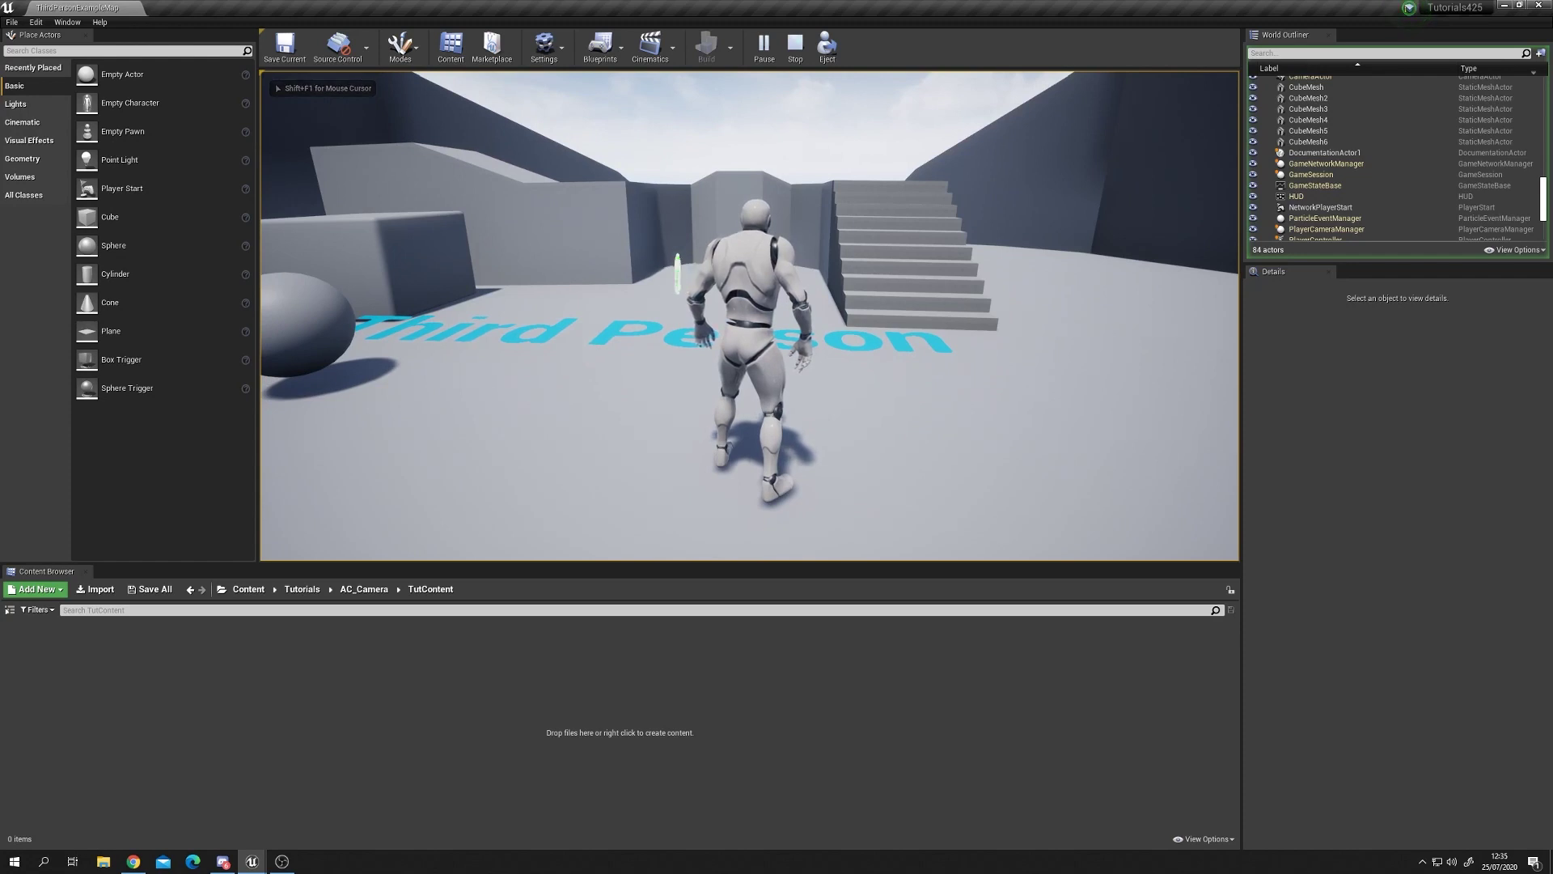
{"action": "key", "text": "d"}
{"action": "key", "text": "w"}
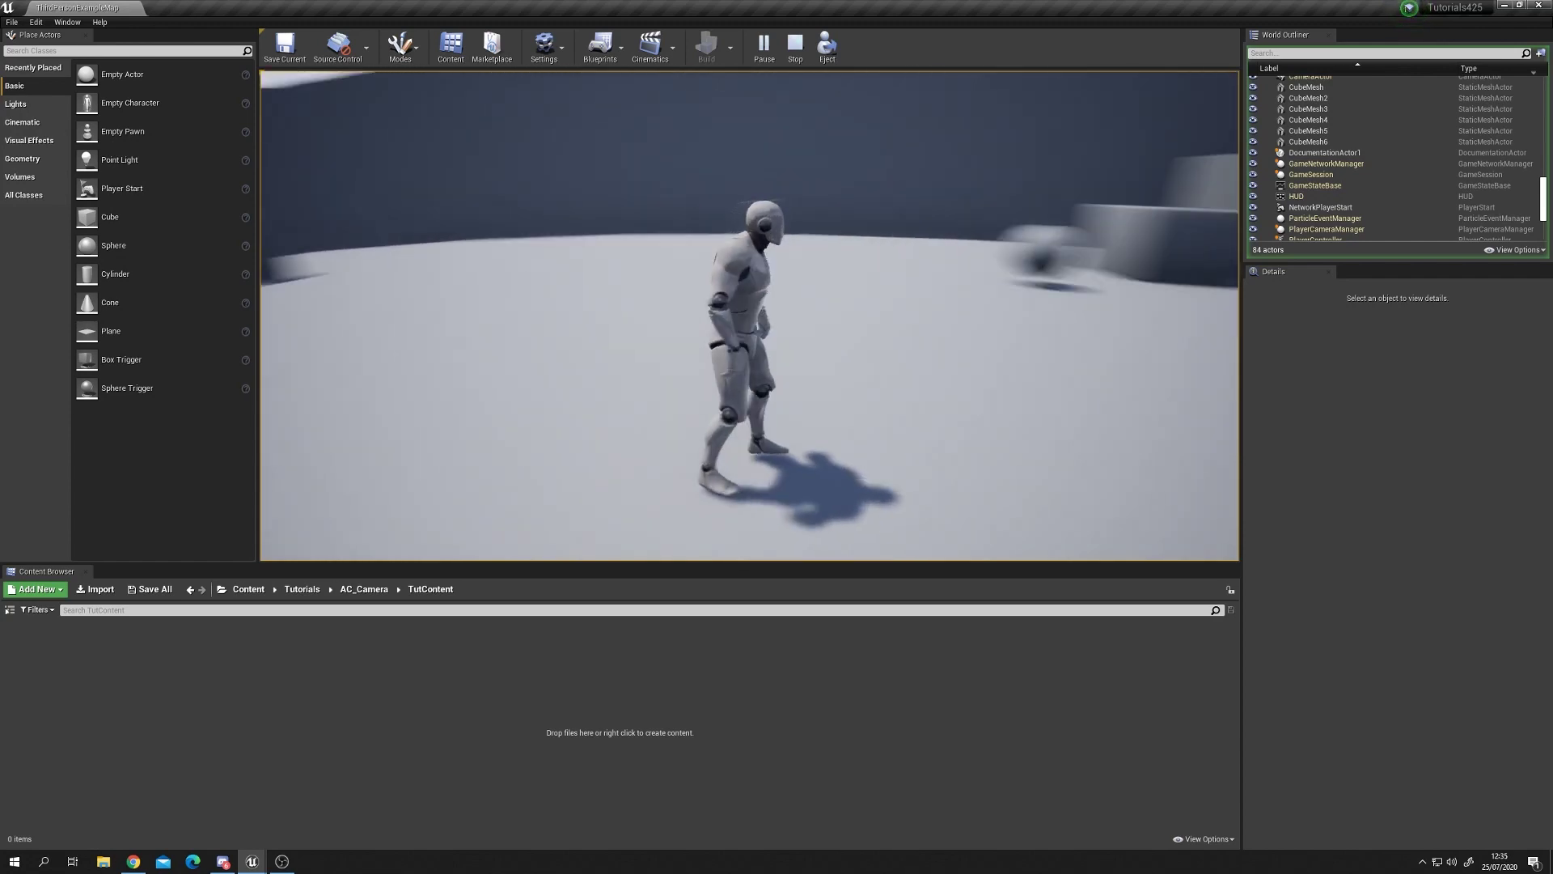
{"action": "key", "text": "w"}
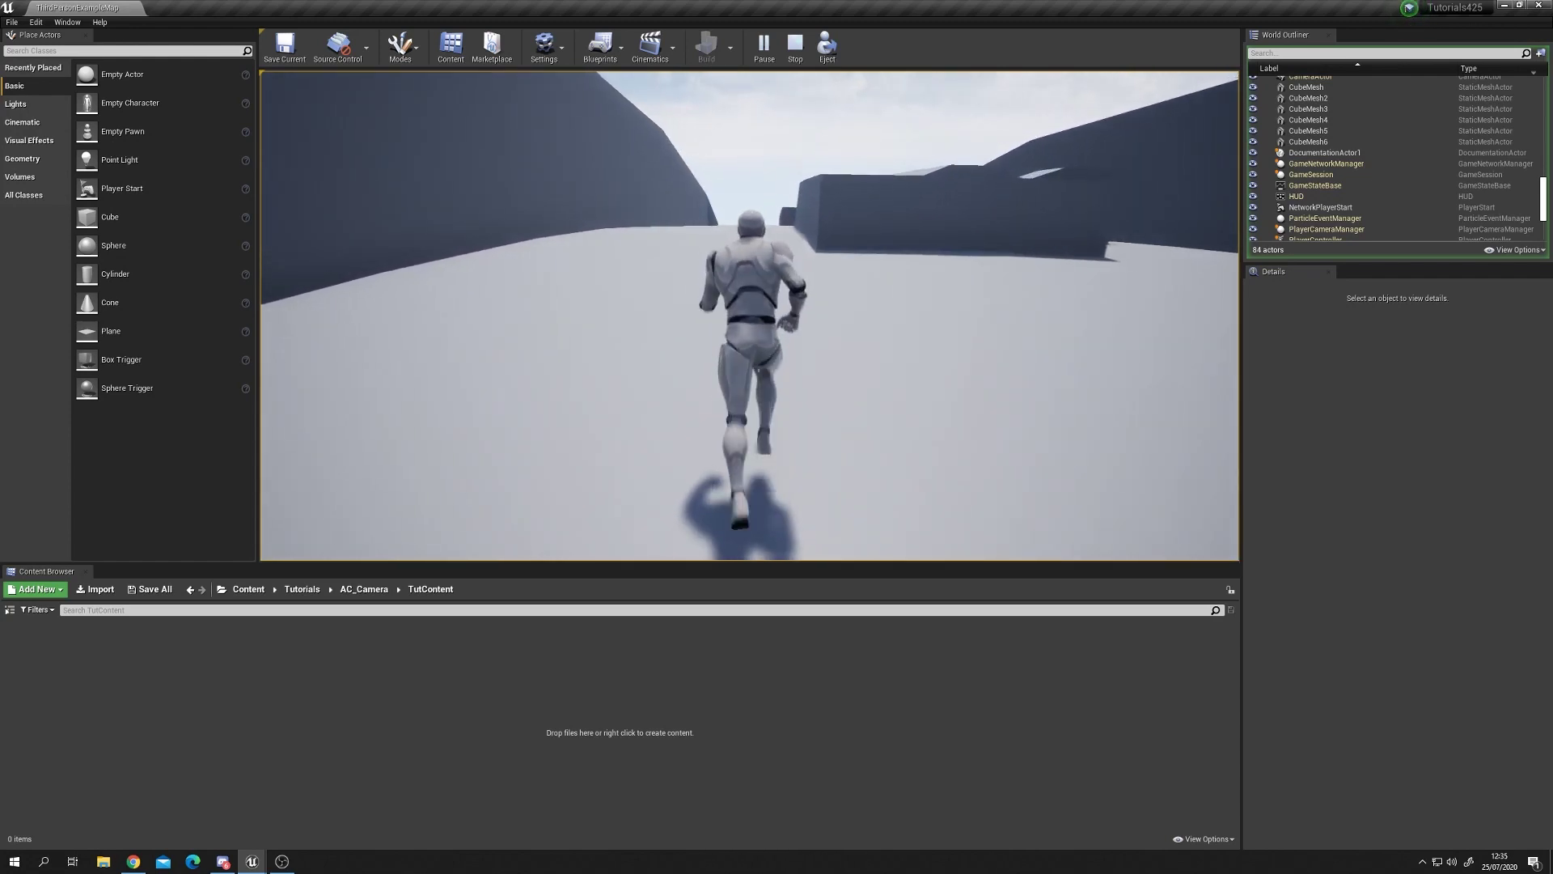
{"action": "key", "text": "a"}
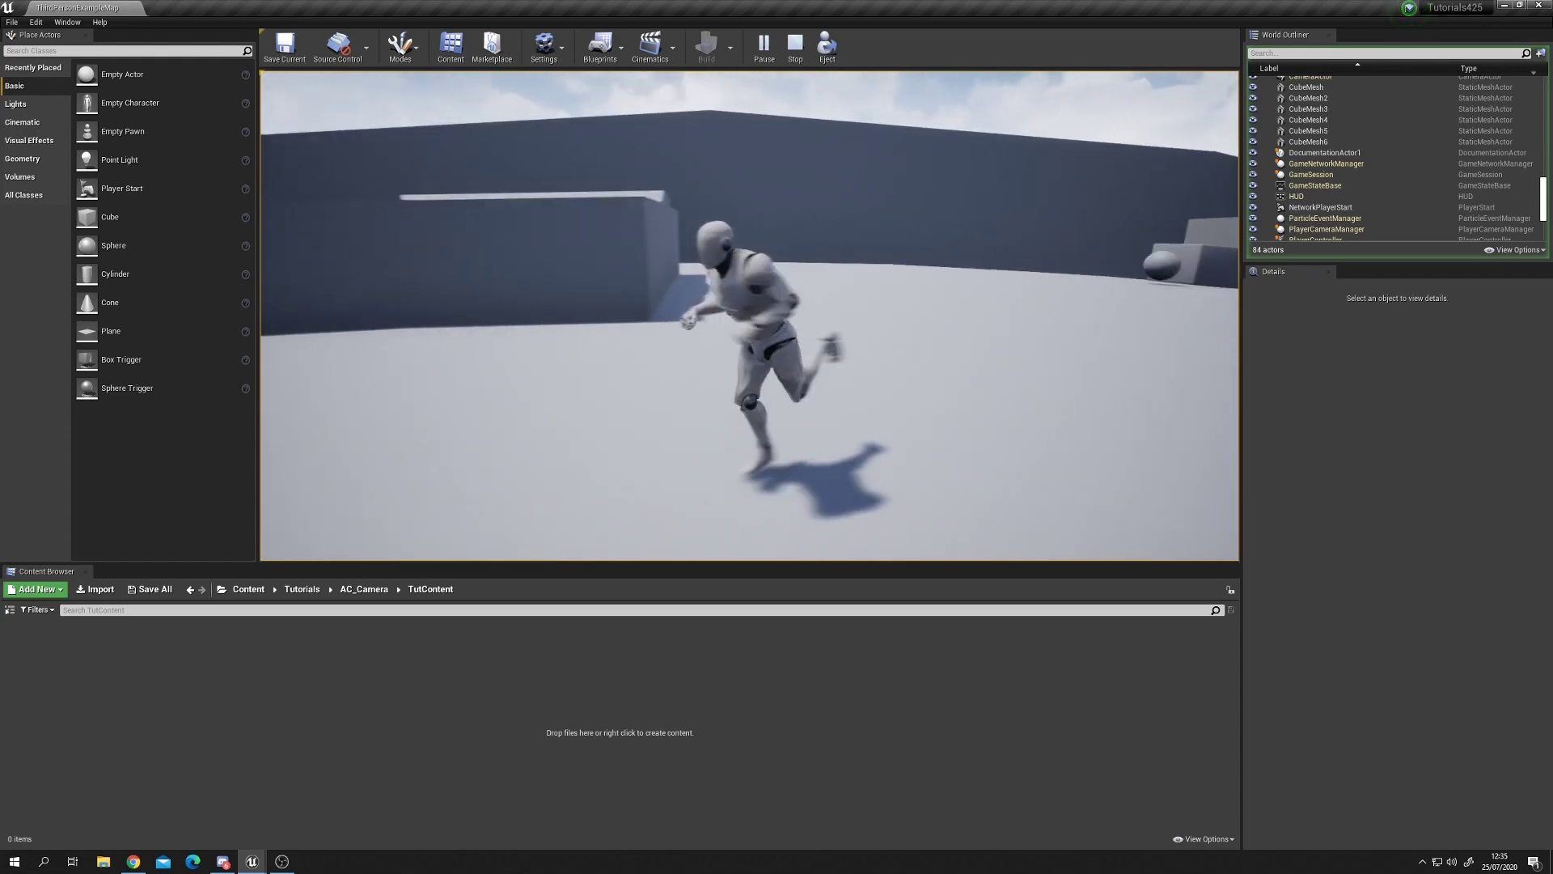
{"action": "key", "text": "d"}
{"action": "key", "text": "w"}
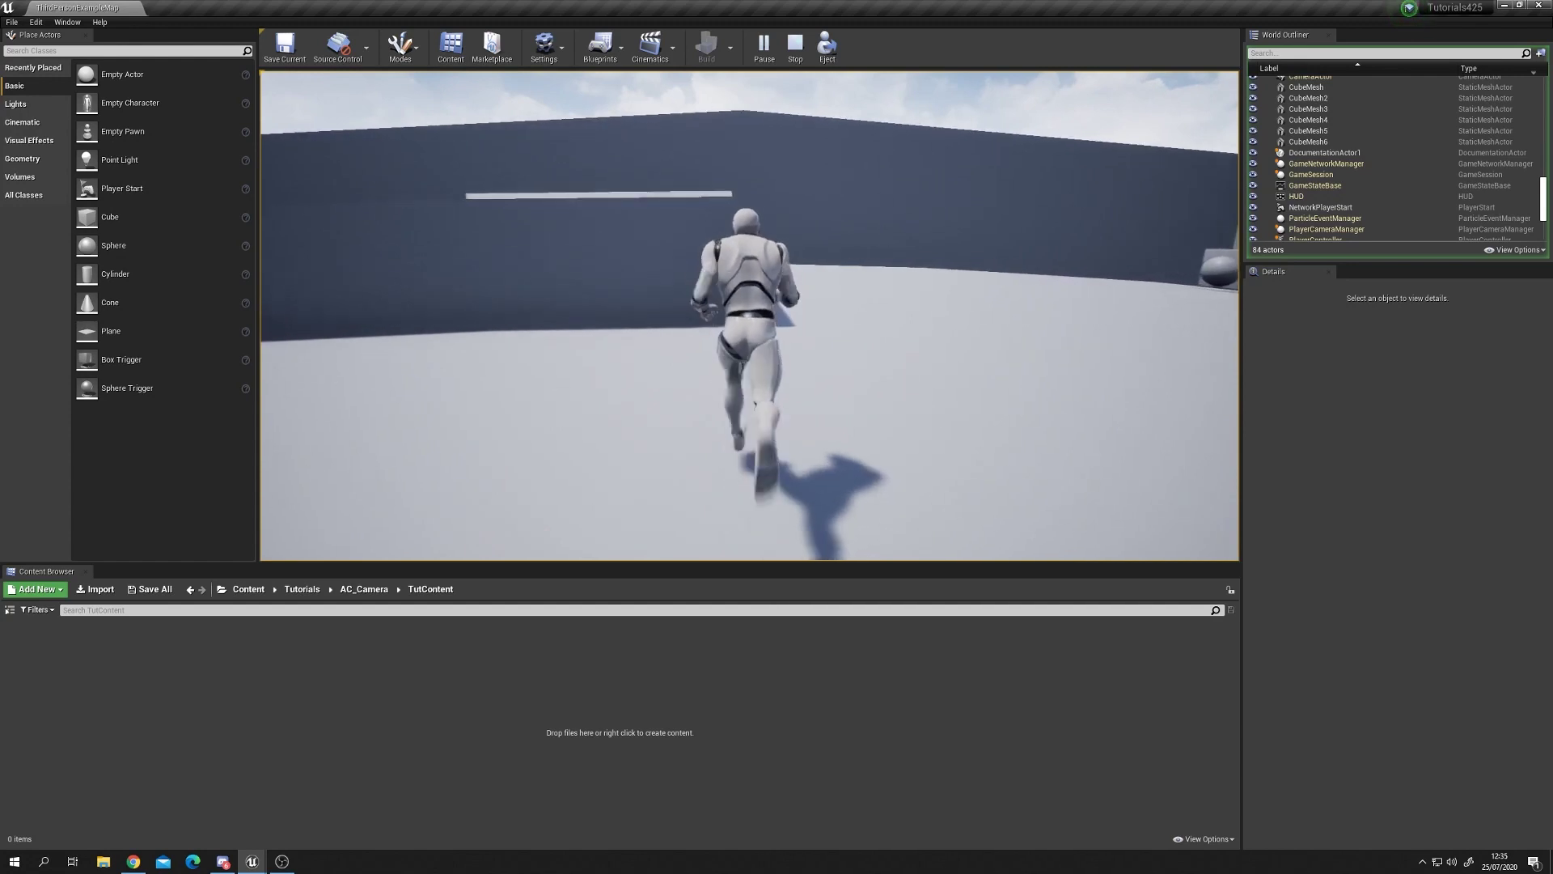
{"action": "key", "text": "a"}
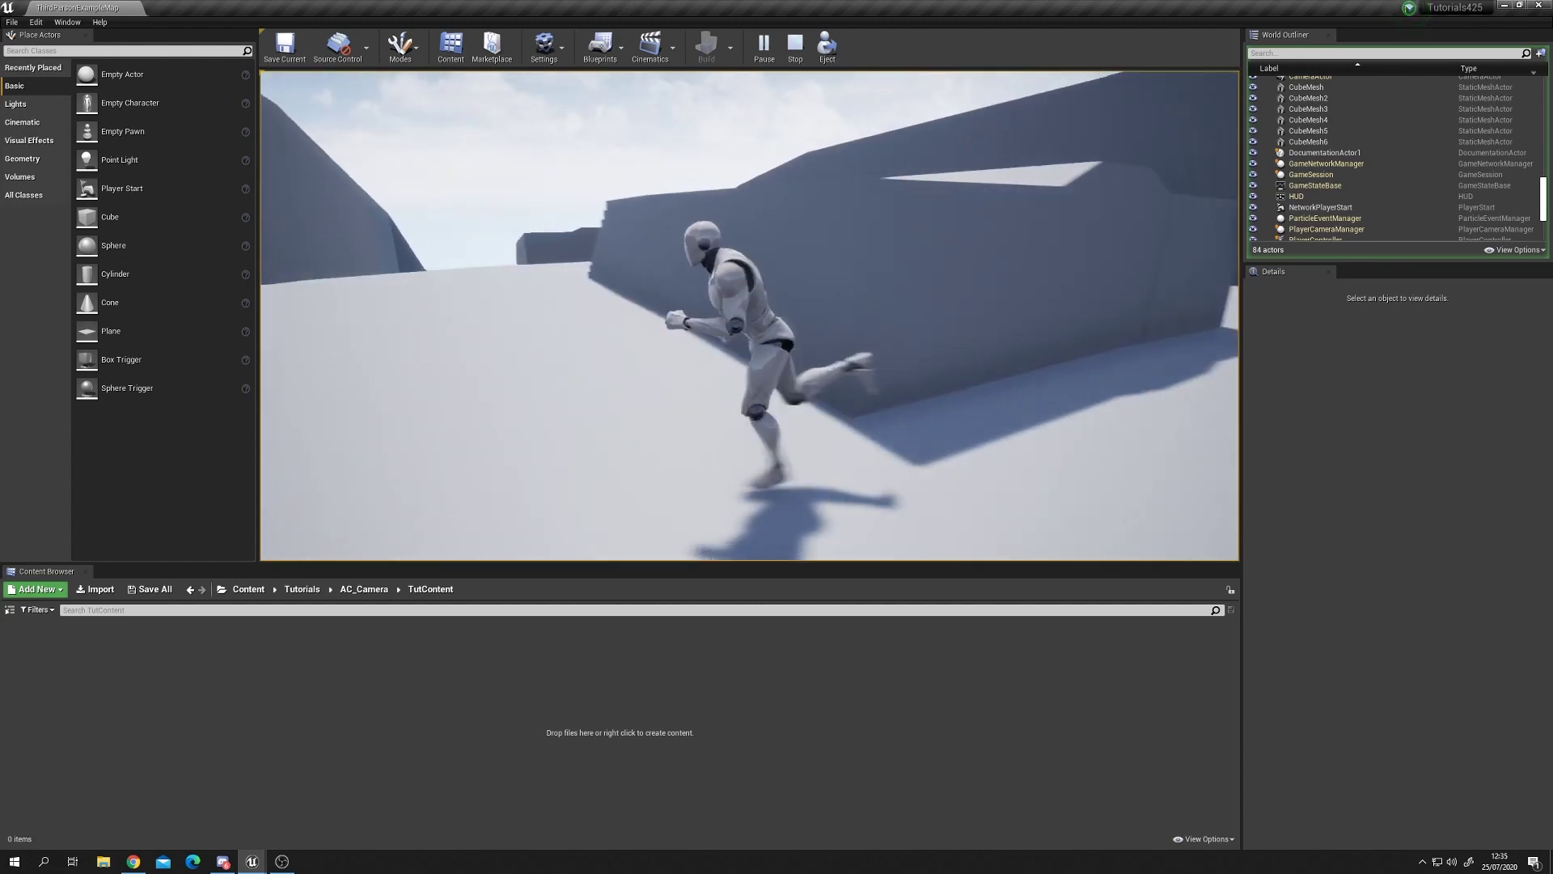
{"action": "key", "text": "w"}
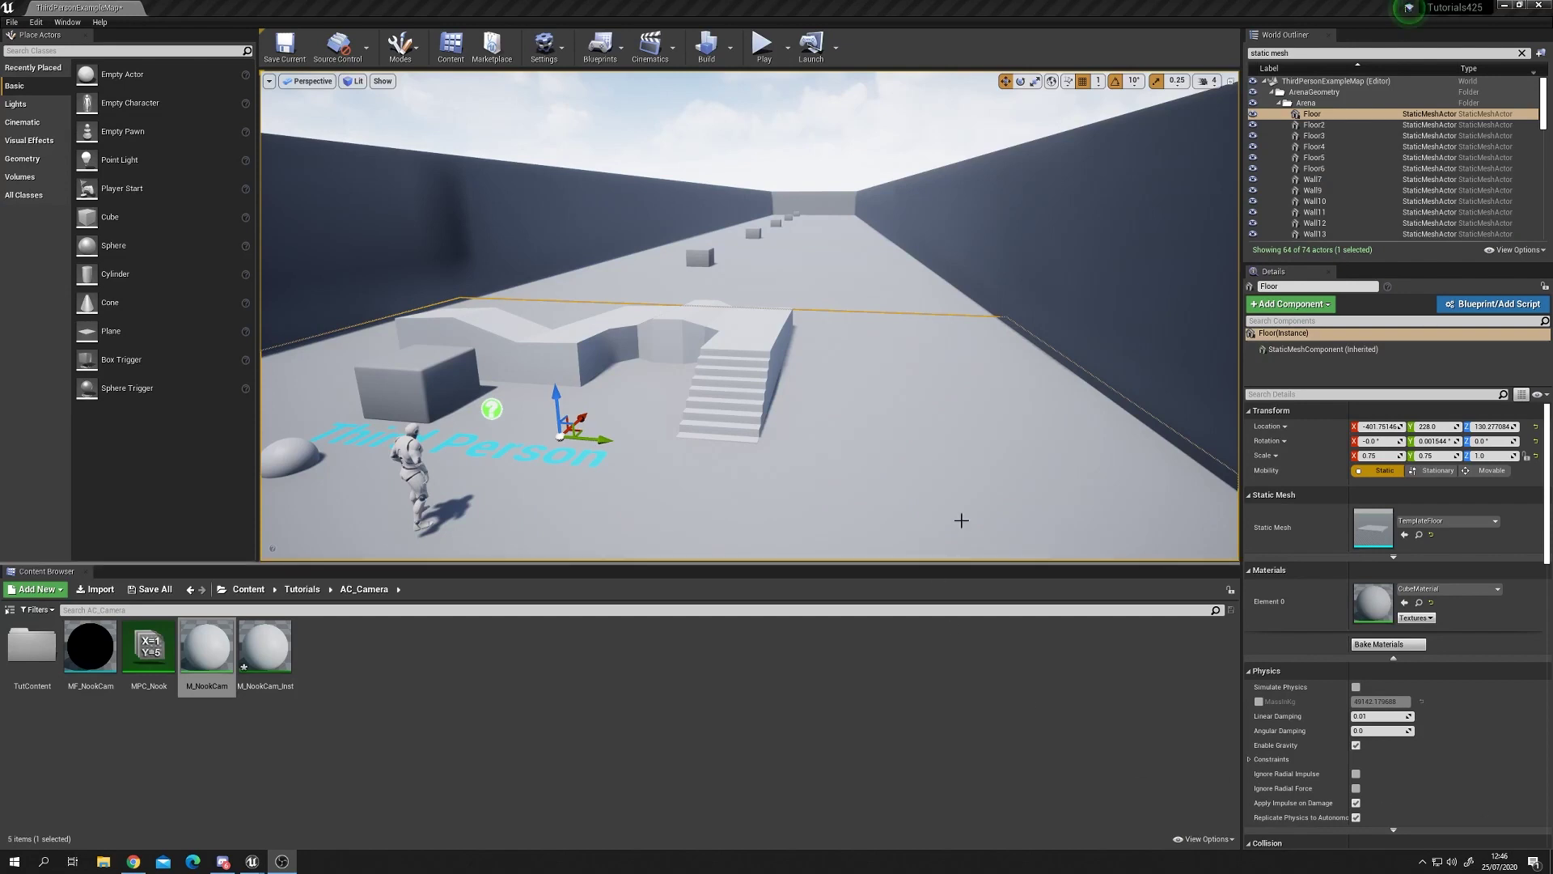
Create a material function named MF_NookCamera in the TutContent folder and open it for editing
{"action": "double_click", "coordinate": [31, 645]}
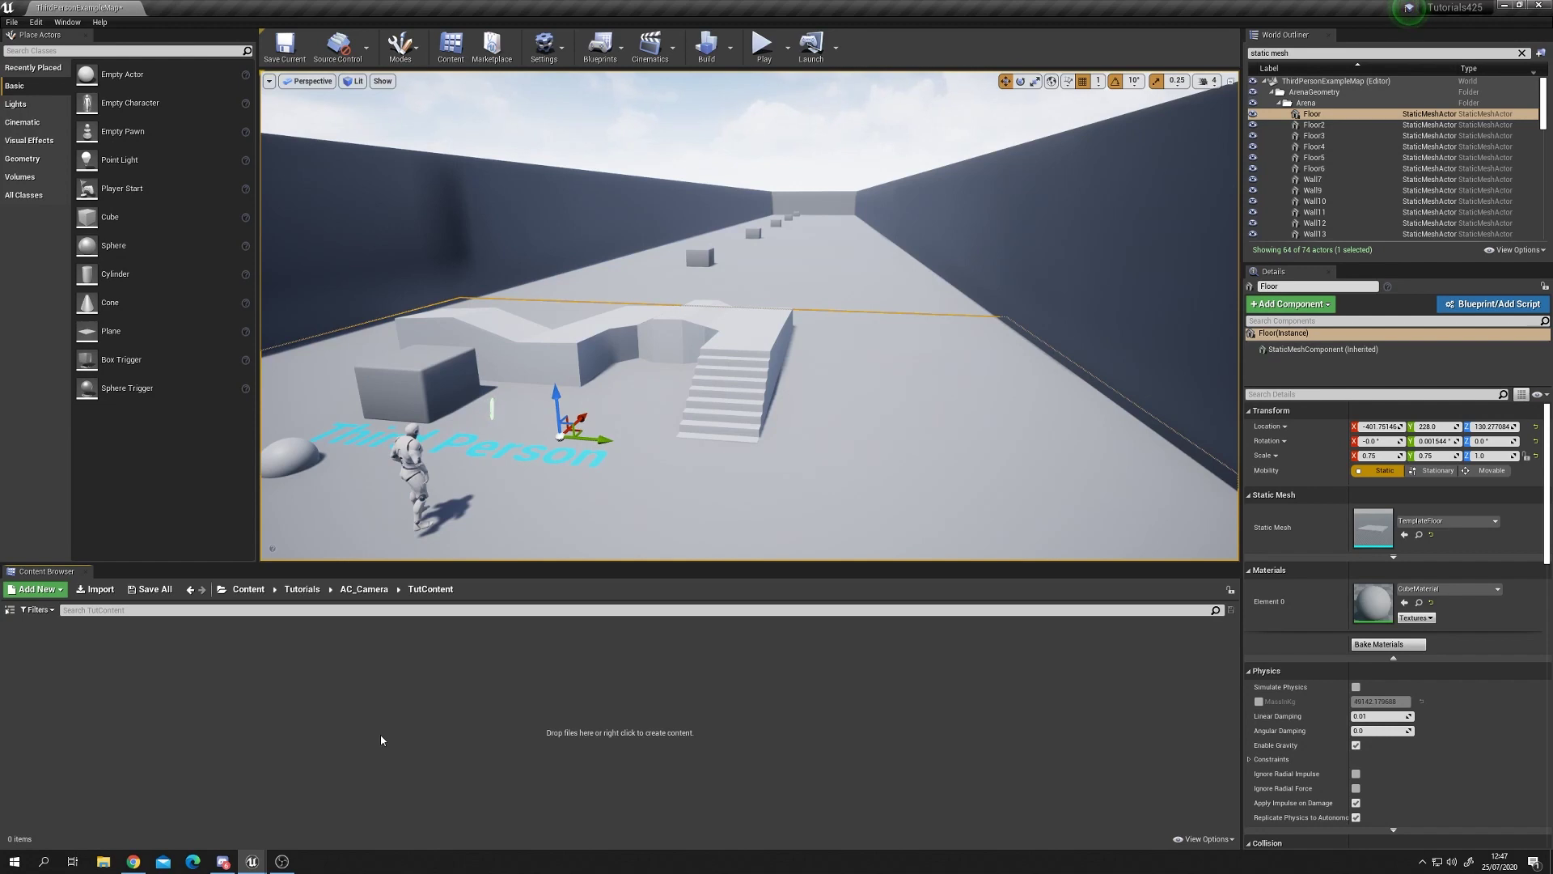
{"action": "right_click", "coordinate": [382, 740]}
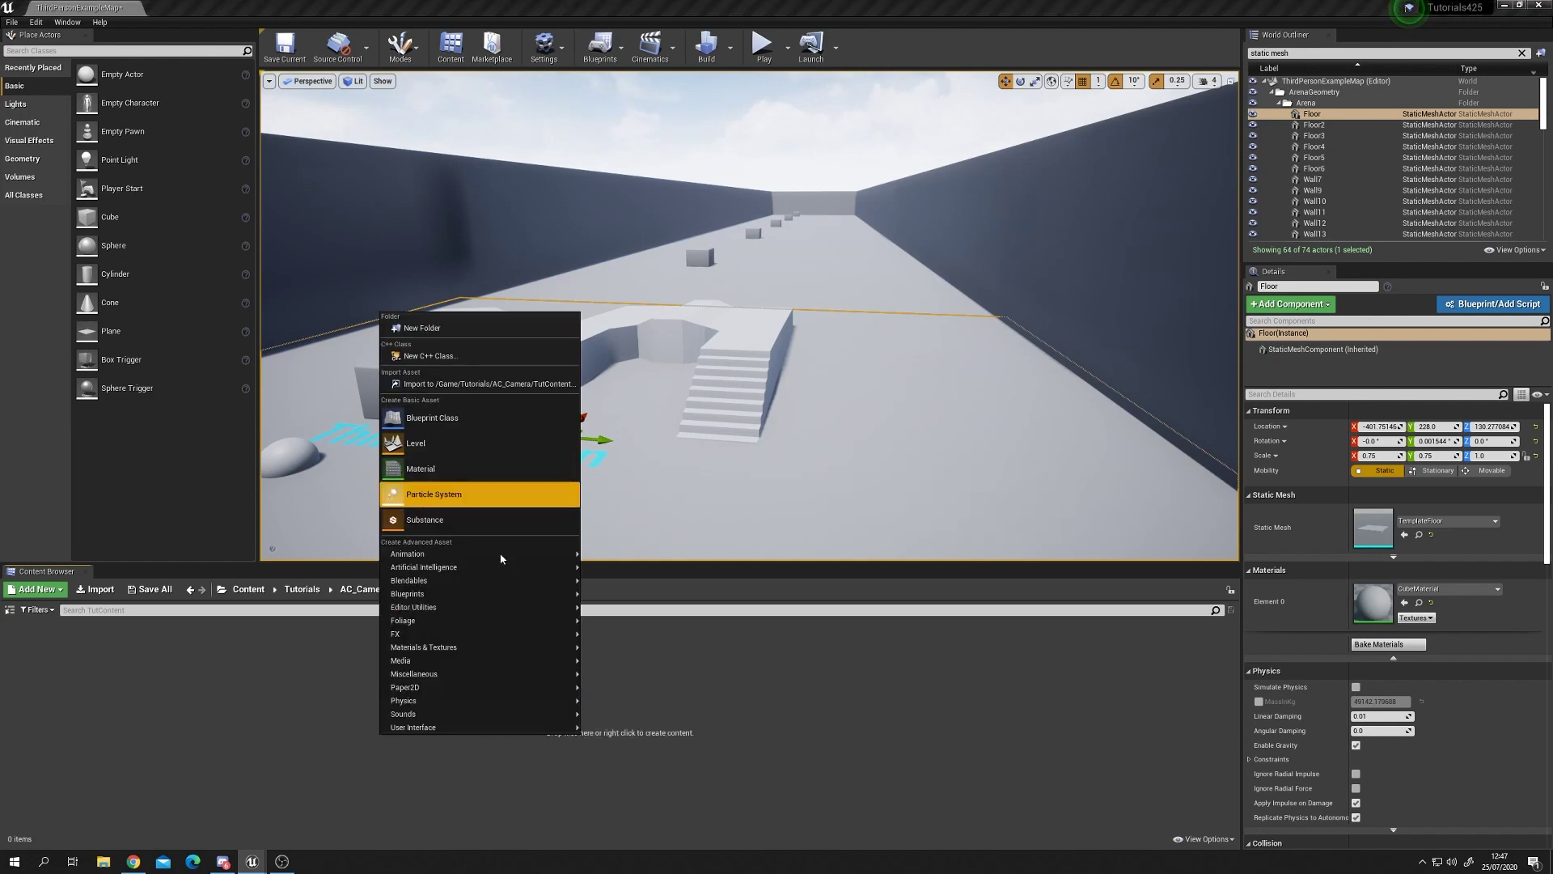
{"action": "mouse_move", "coordinate": [487, 641]}
{"action": "left_click", "coordinate": [647, 631]}
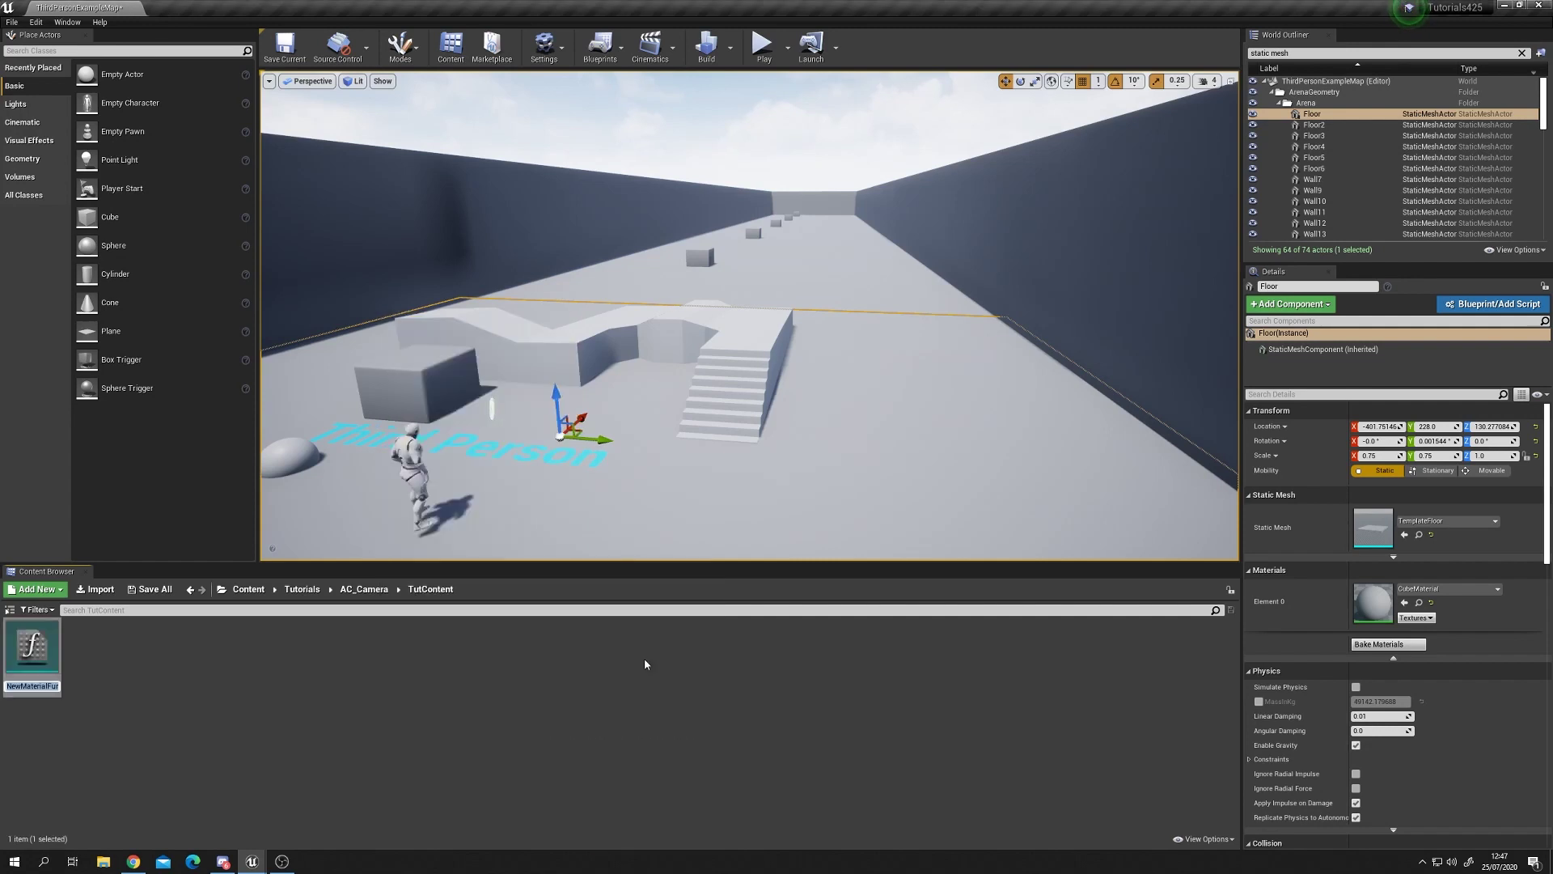
{"action": "type", "text": "MF_N"}
{"action": "type", "text": "oise"}
{"action": "type", "text": "Camera"}
{"action": "key", "text": "Return"}
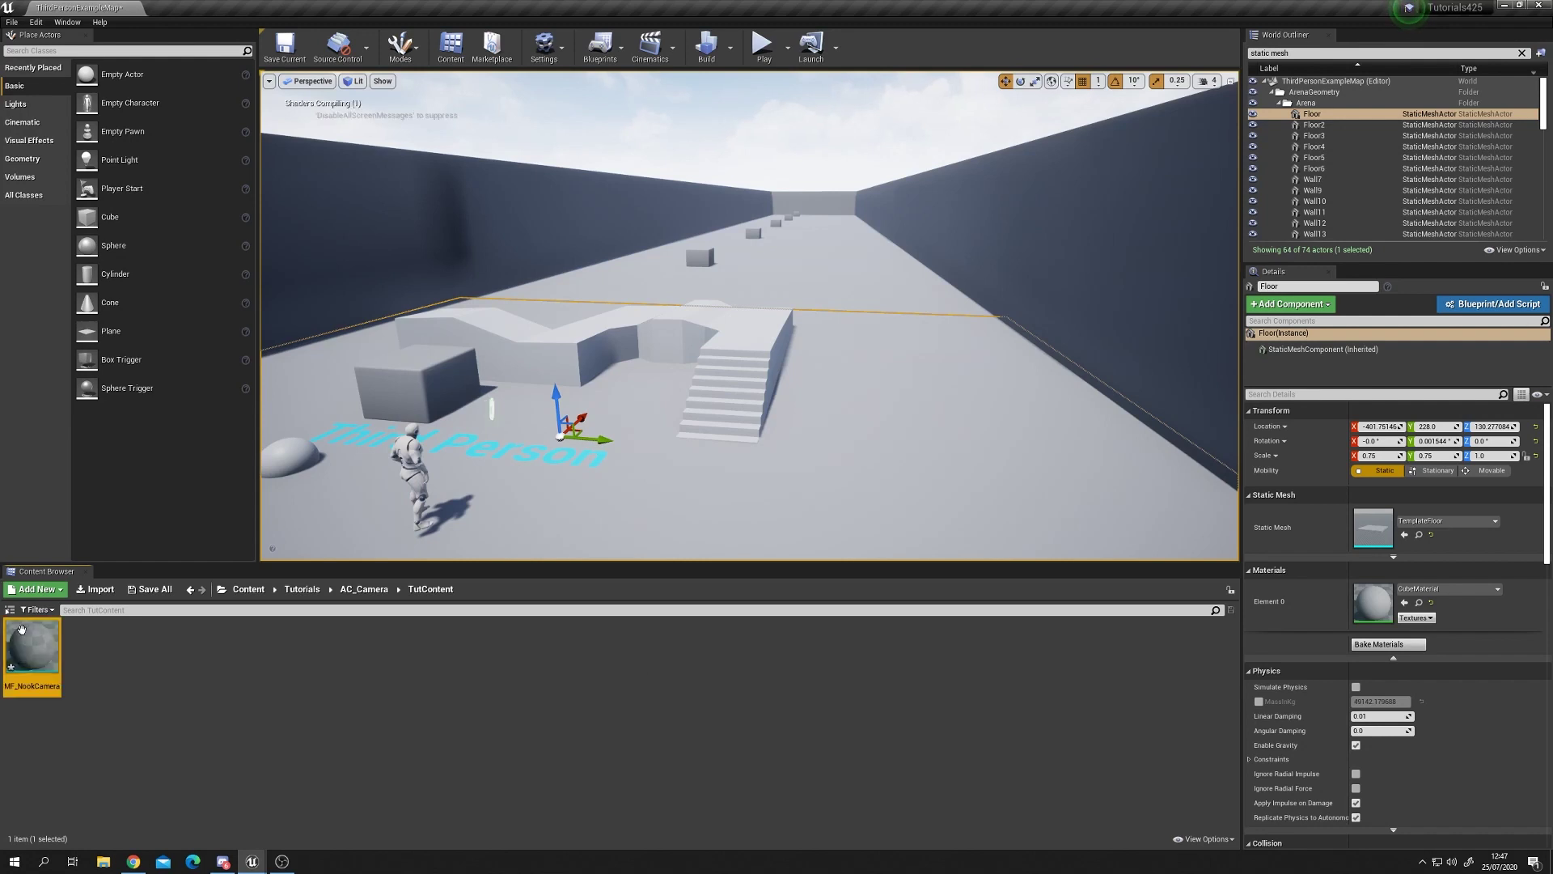
{"action": "double_click", "coordinate": [31, 651]}
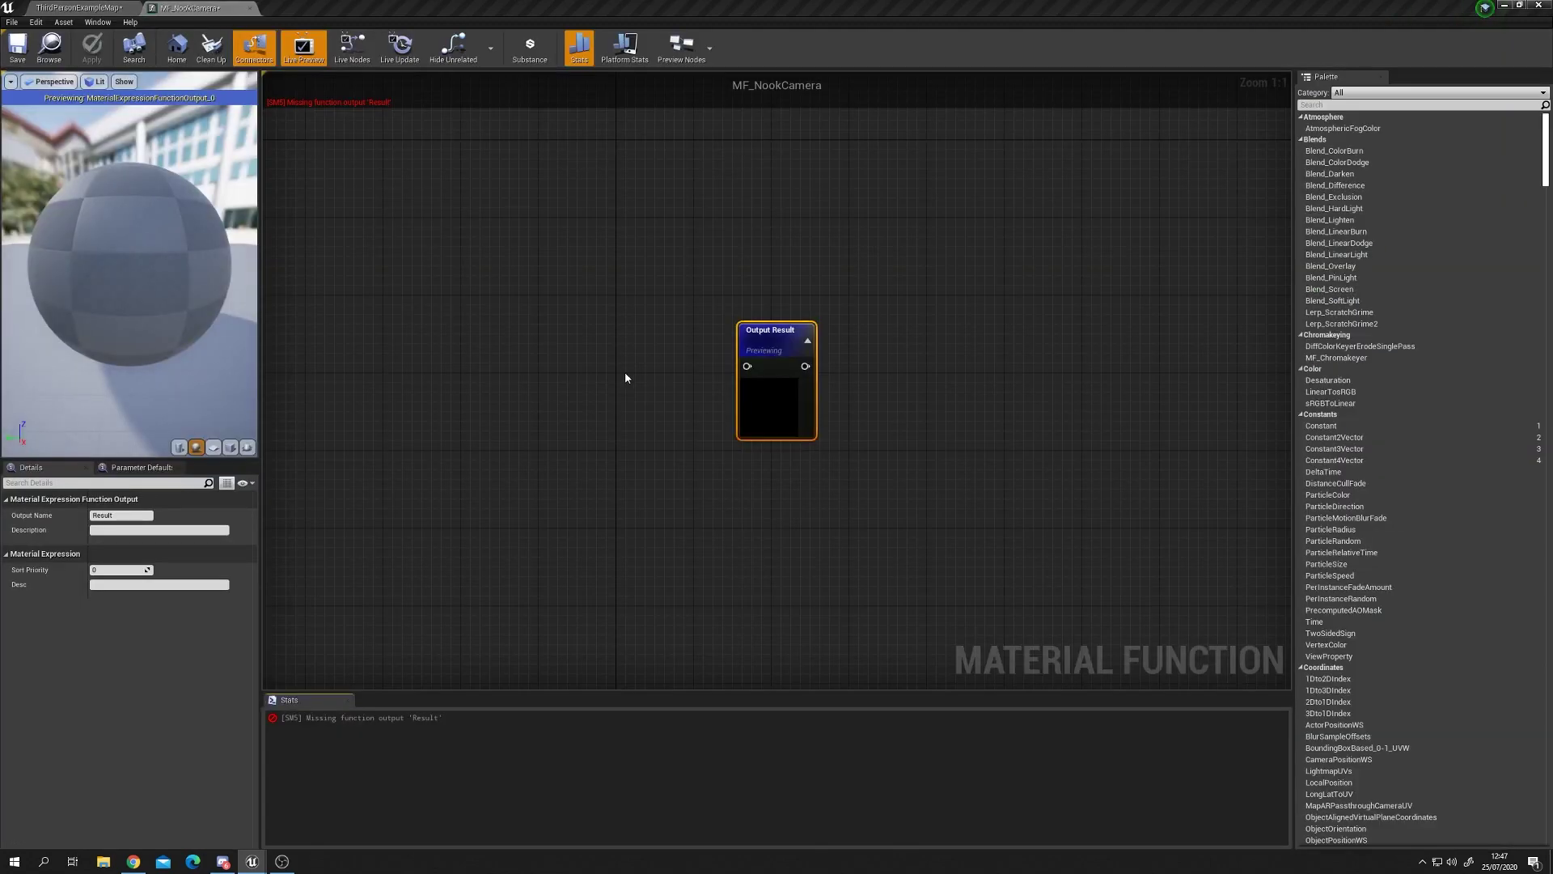
{"action": "right_click_drag", "start_coordinate": [591, 402], "coordinate": [784, 397]}
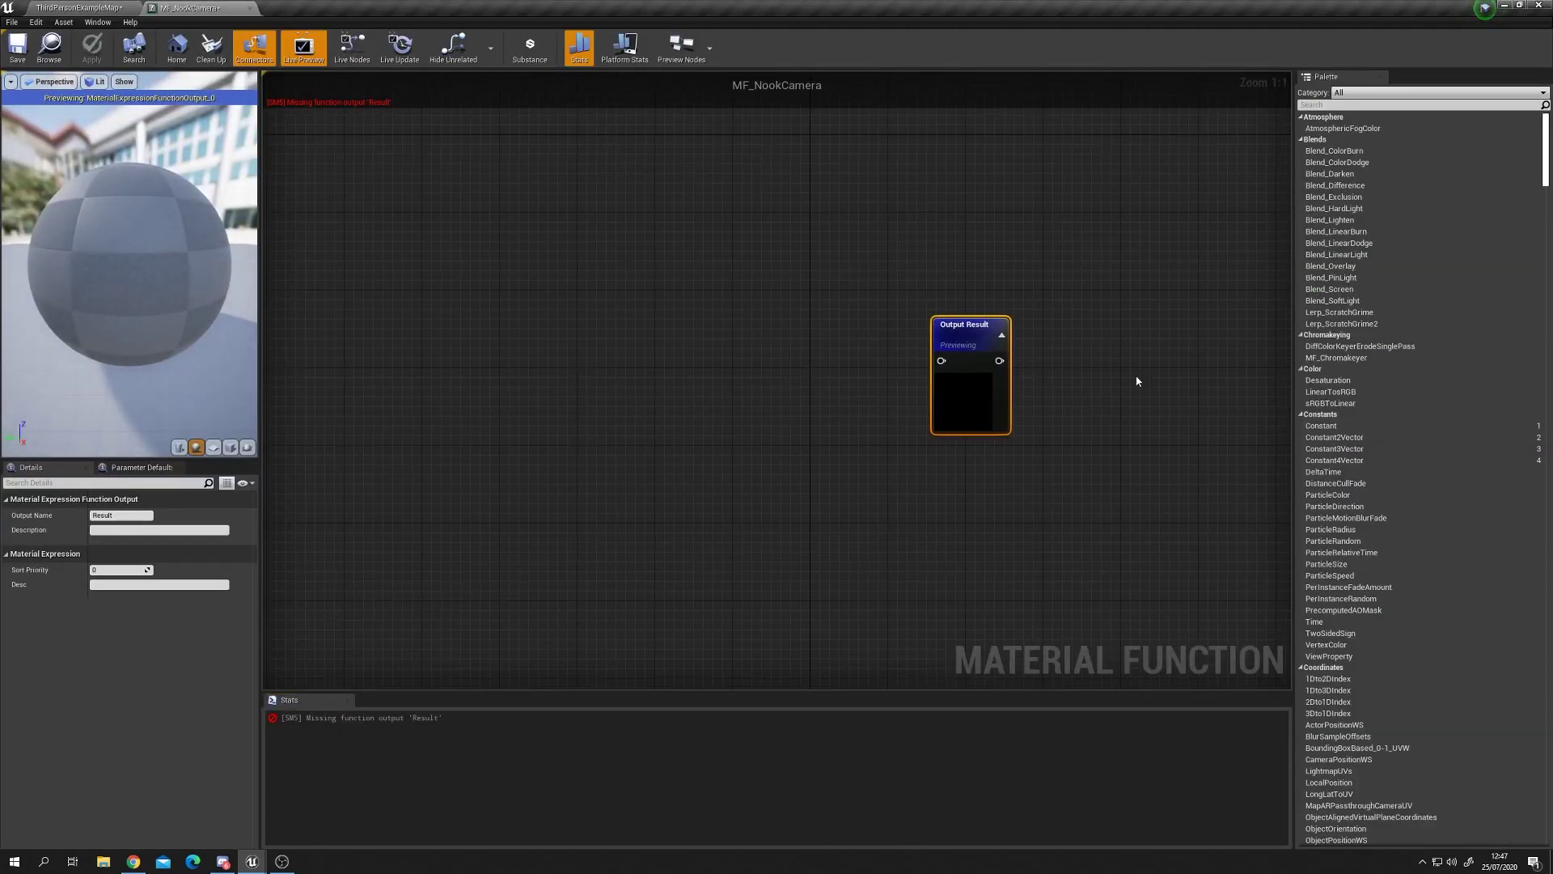
{"action": "right_click_drag", "start_coordinate": [576, 407], "coordinate": [594, 435]}
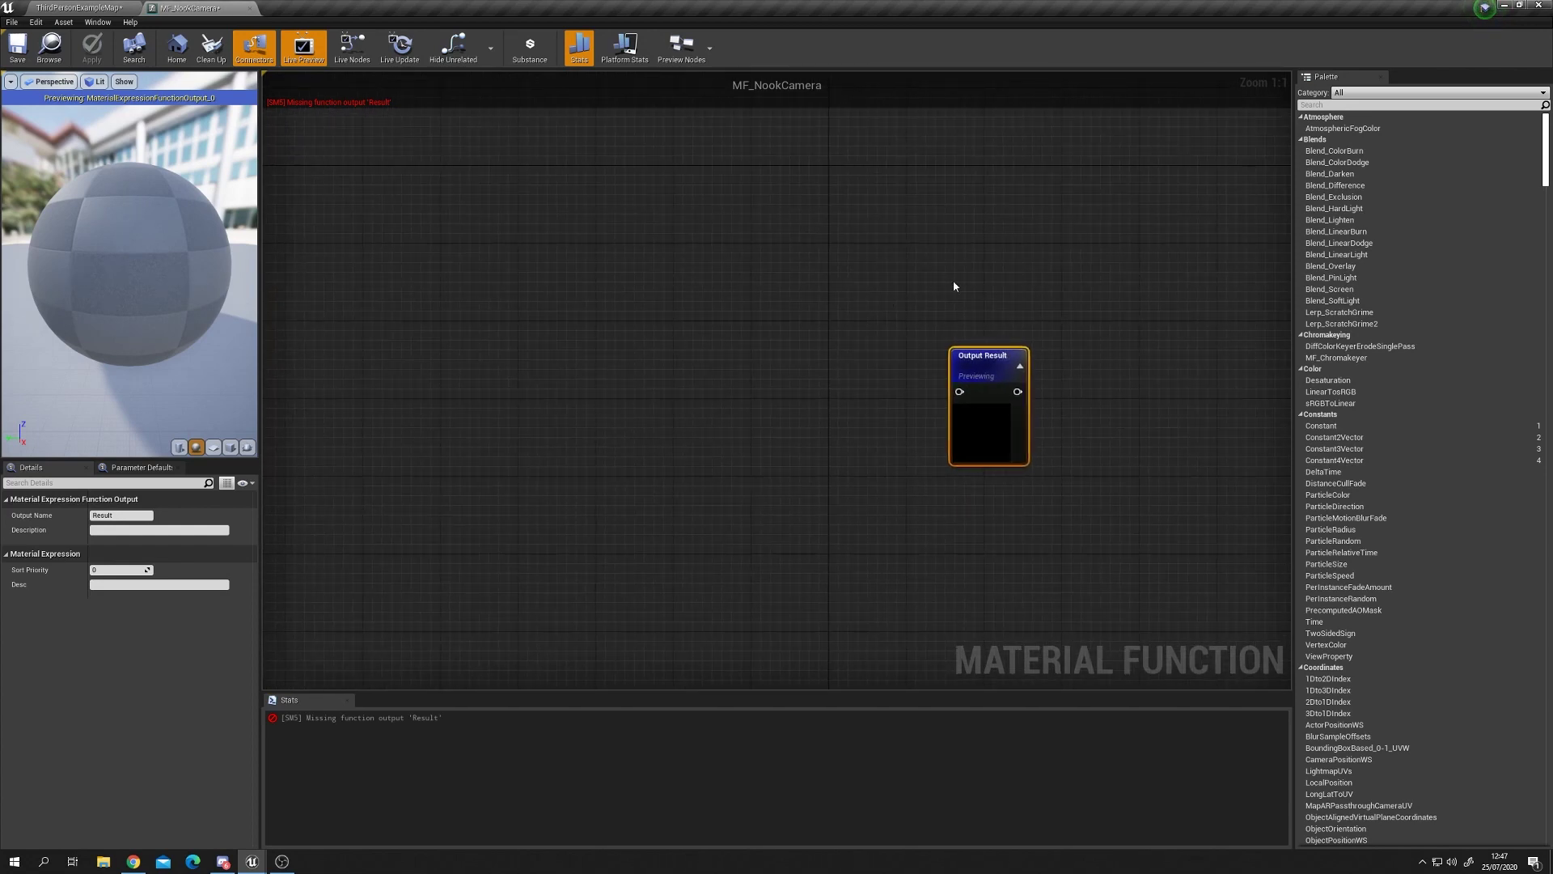
{"action": "left_click_drag", "start_coordinate": [969, 369], "coordinate": [1035, 461]}
{"action": "left_click_drag", "start_coordinate": [802, 284], "coordinate": [1120, 316]}
{"action": "right_click", "coordinate": [878, 325]}
{"action": "key", "text": "Escape"}
{"action": "left_click", "coordinate": [941, 540]}
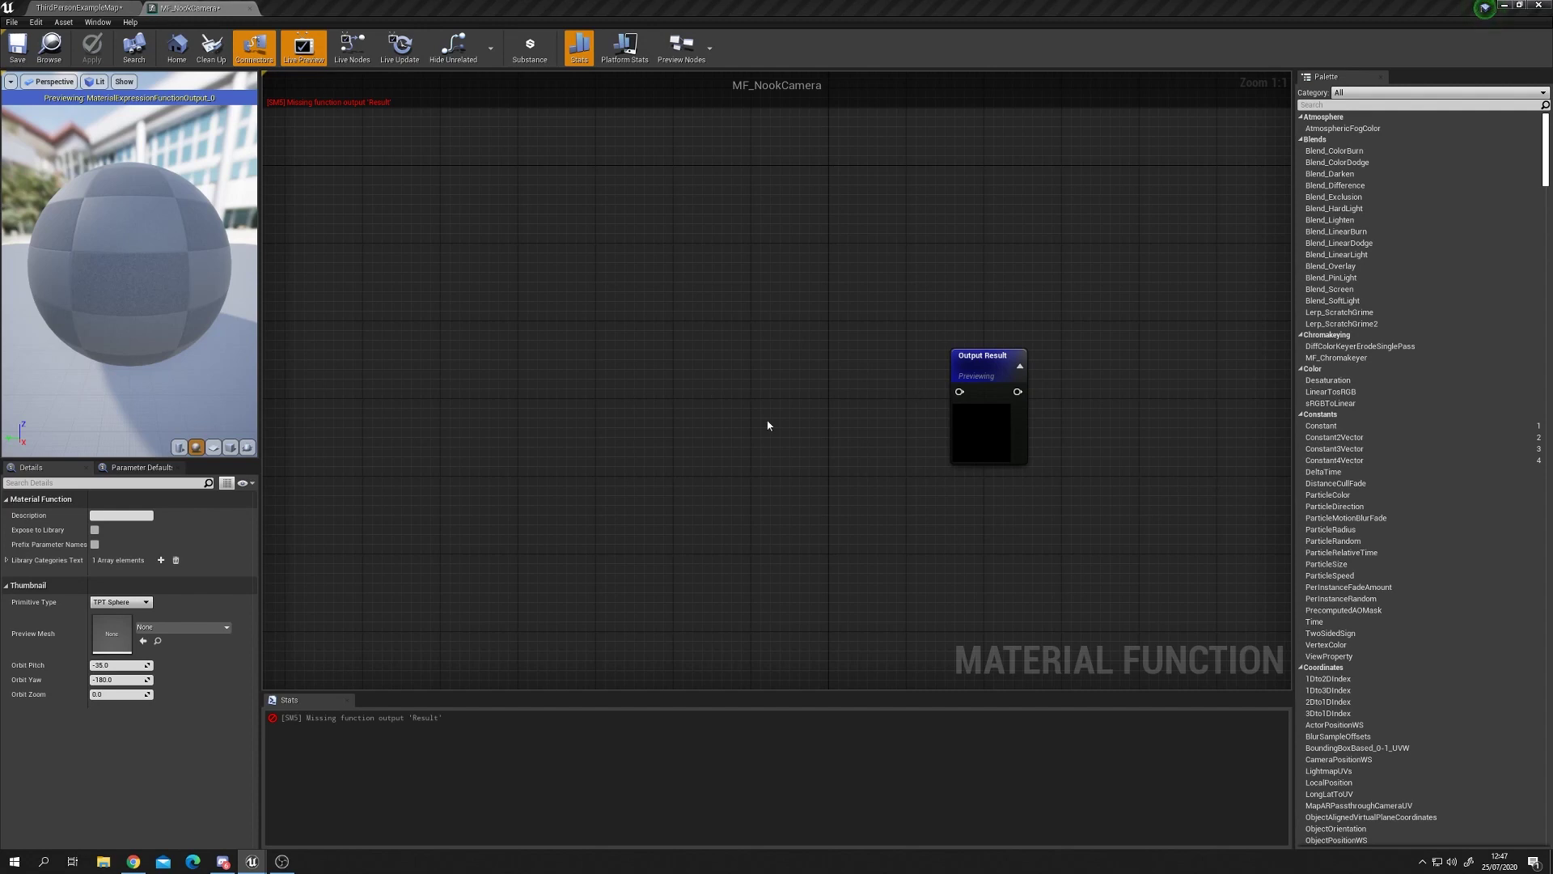
{"action": "right_click_drag", "start_coordinate": [777, 426], "coordinate": [798, 433]}
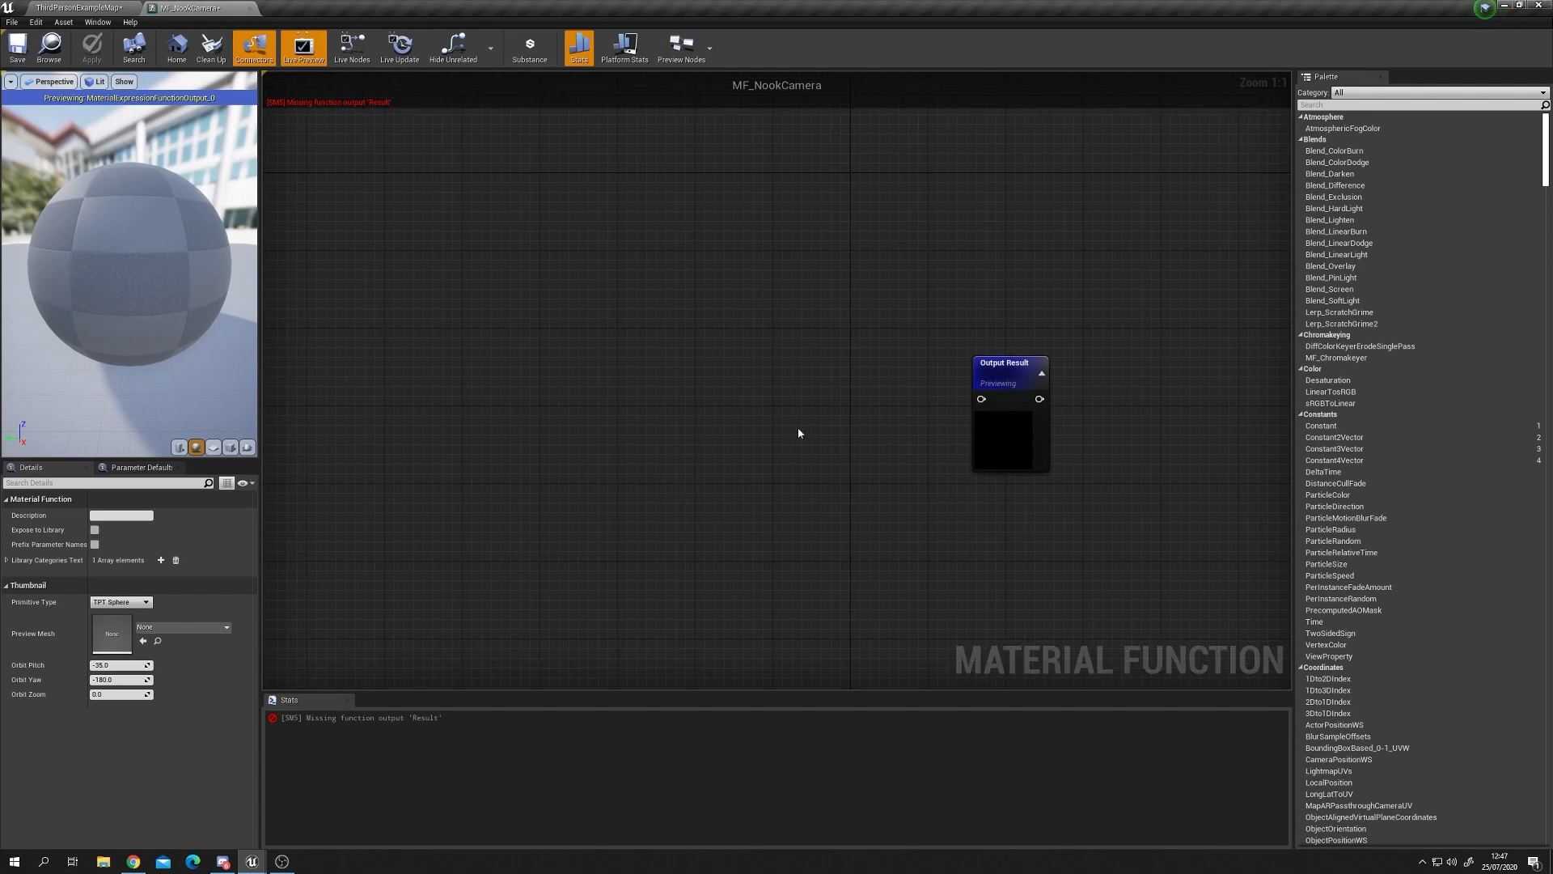
{"action": "right_click_drag", "start_coordinate": [728, 446], "coordinate": [757, 429]}
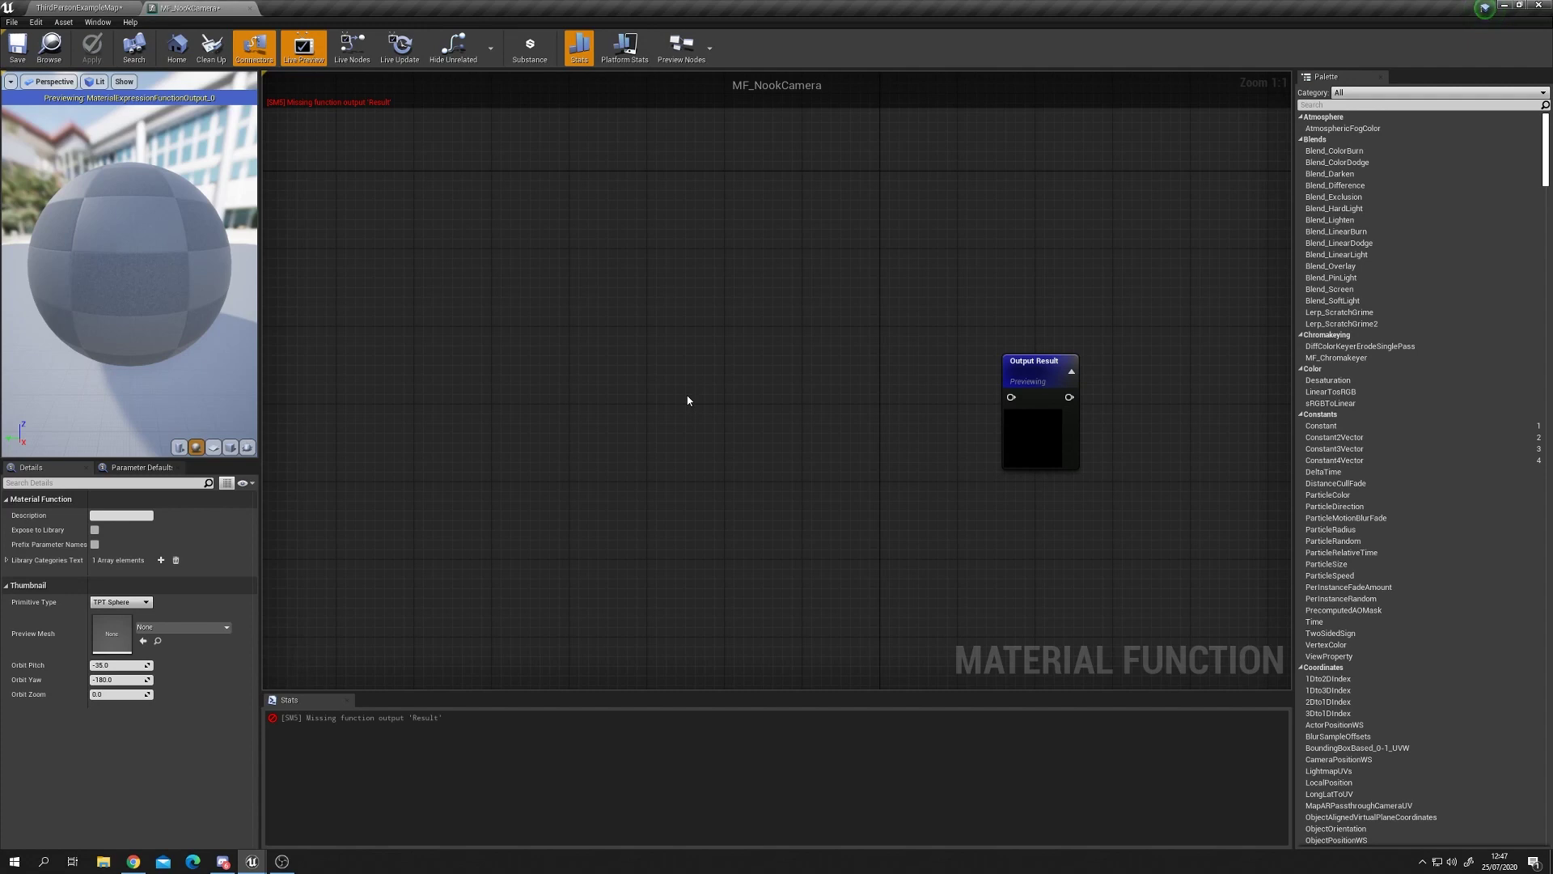
Add an Absolute World Position node to the graph and place it well before the Output Result node
{"action": "right_click", "coordinate": [491, 367]}
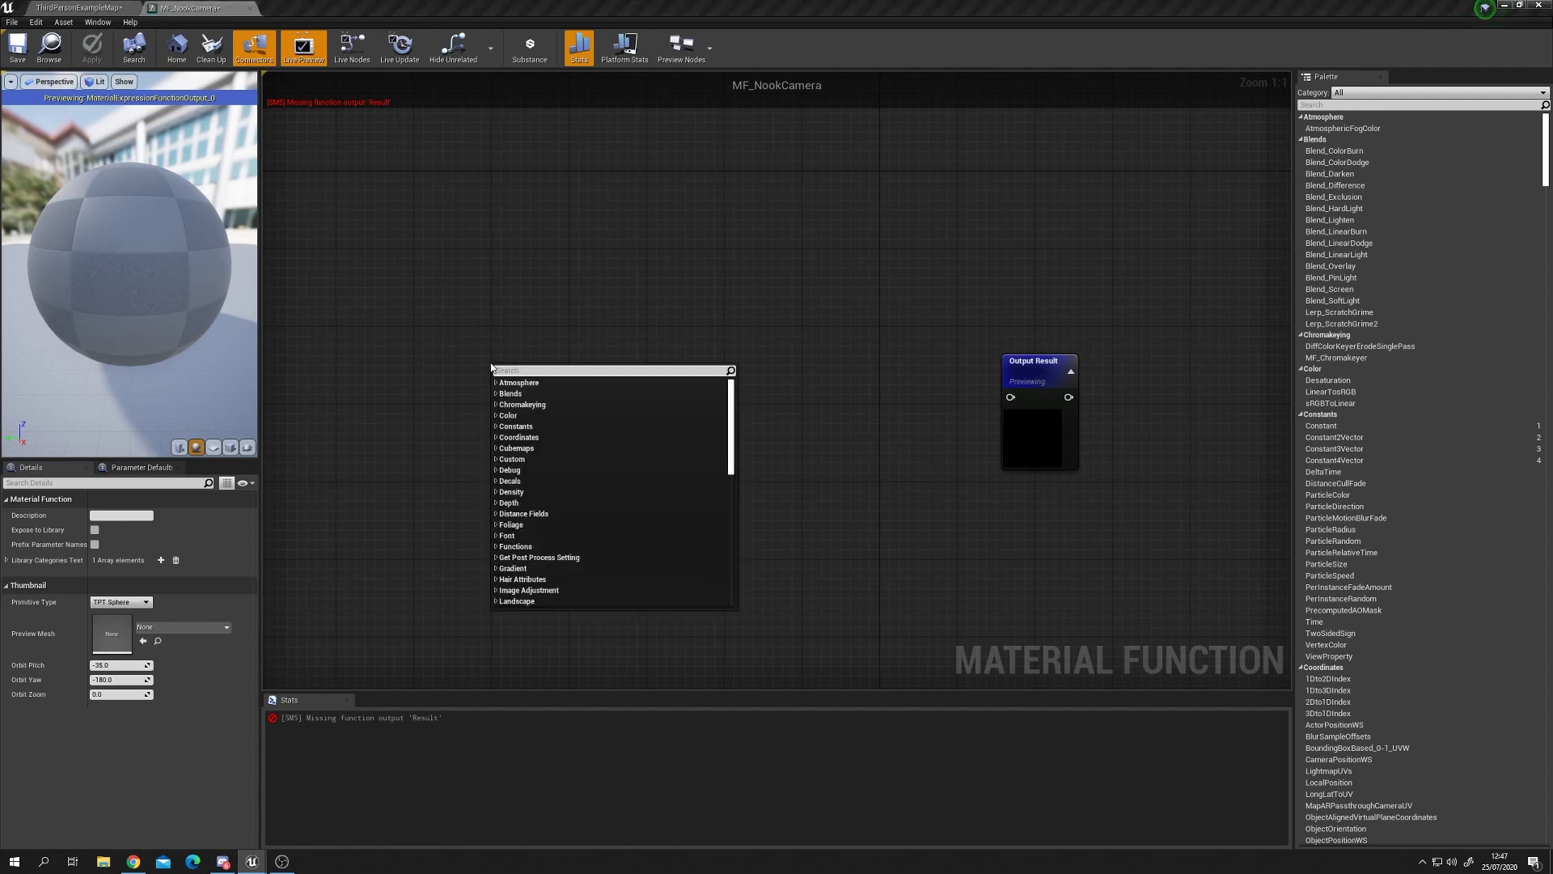
{"action": "type", "text": "world"}
{"action": "key", "text": "Return"}
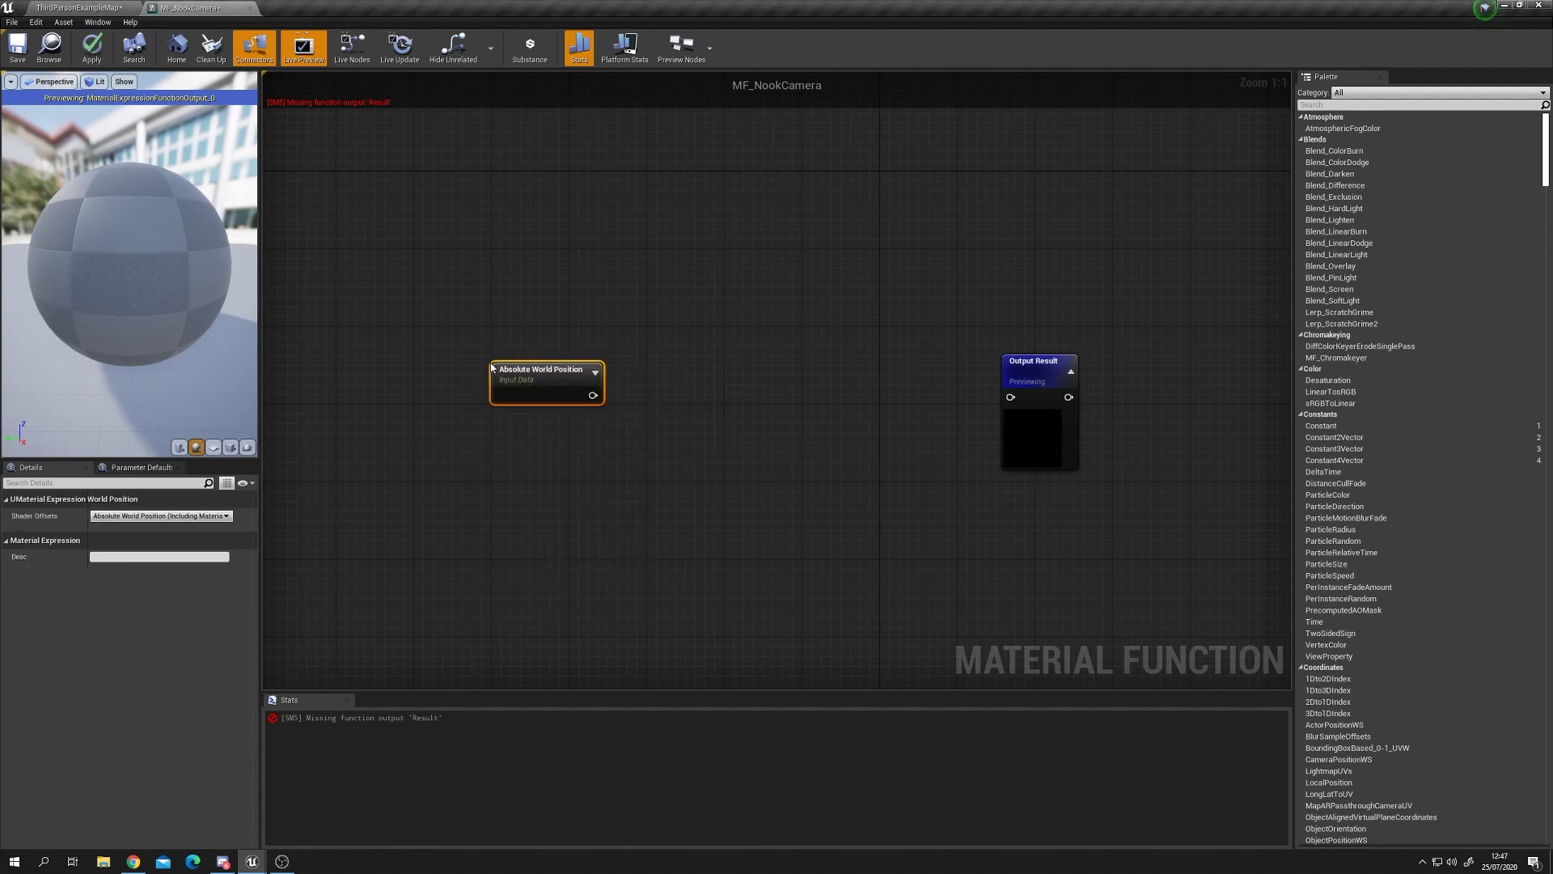
{"action": "left_click_drag", "start_coordinate": [492, 366], "coordinate": [368, 327]}
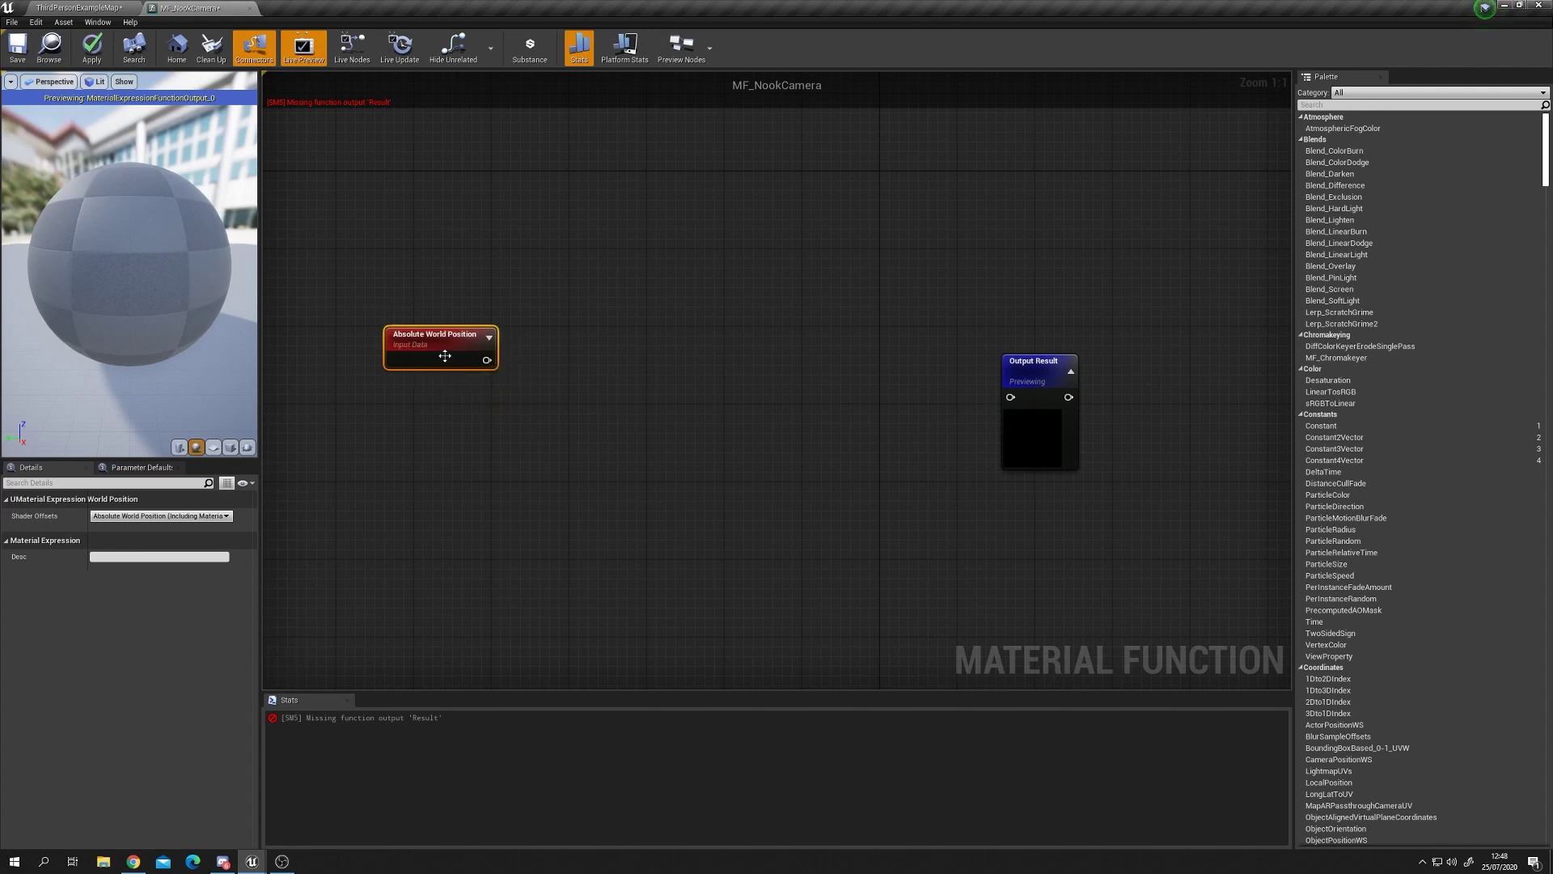
Add a Camera Position node and place it directly beneath the Absolute World Position node
{"action": "right_click_drag", "start_coordinate": [437, 429], "coordinate": [502, 438]}
{"action": "right_click", "coordinate": [407, 462]}
{"action": "type", "text": "camera"}
{"action": "key", "text": "Up"}
{"action": "key", "text": "Up"}
{"action": "key", "text": "Up"}
{"action": "key", "text": "Up"}
{"action": "key", "text": "Up"}
{"action": "key", "text": "Up"}
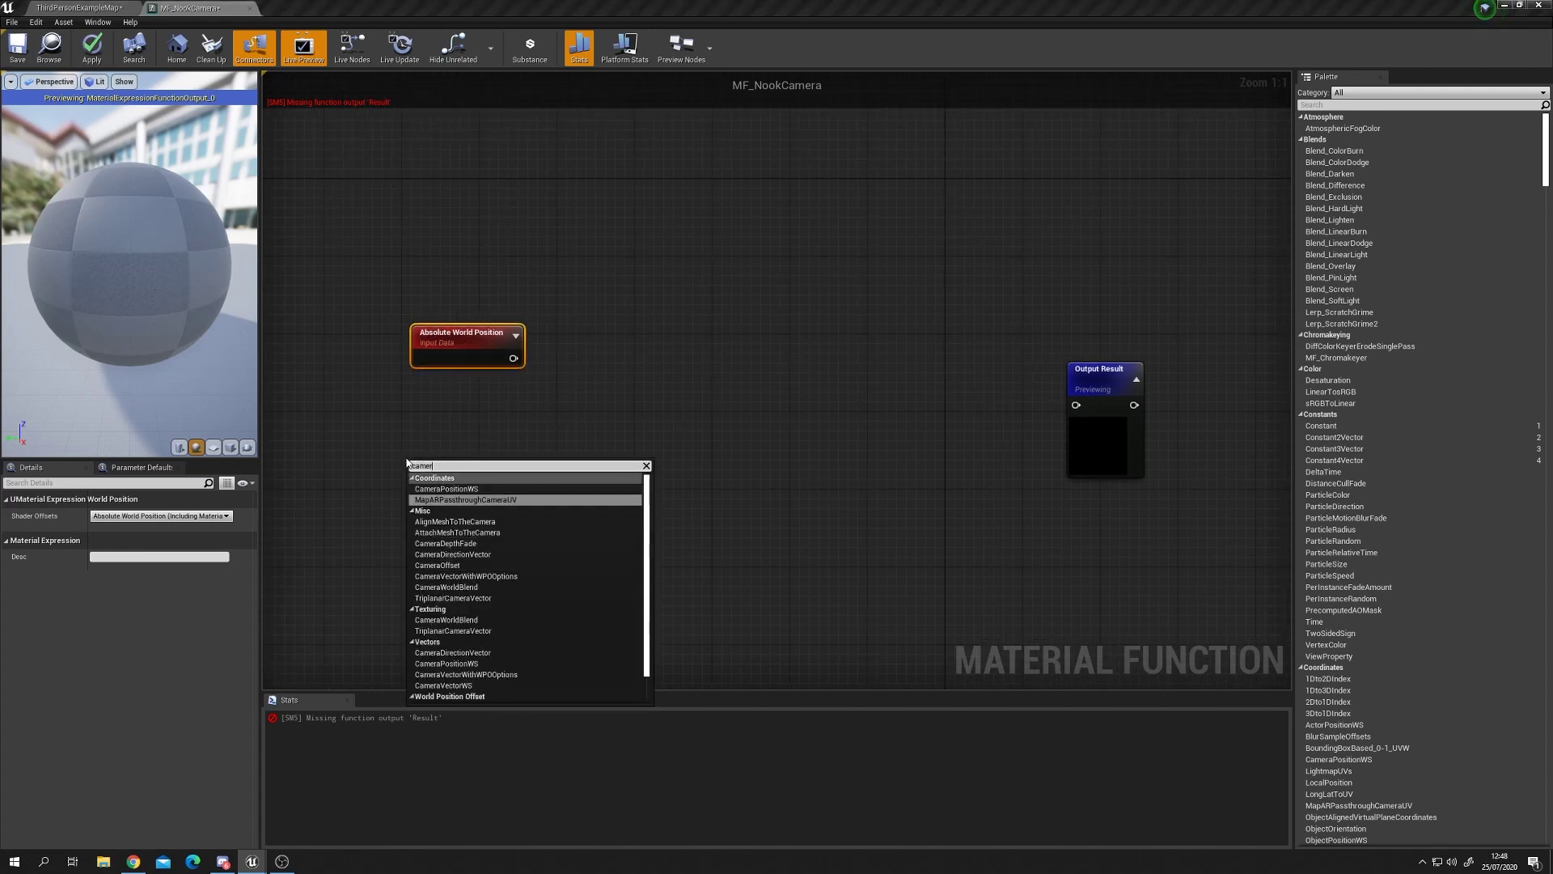
{"action": "key", "text": "Return"}
{"action": "left_click_drag", "start_coordinate": [466, 469], "coordinate": [490, 395]}
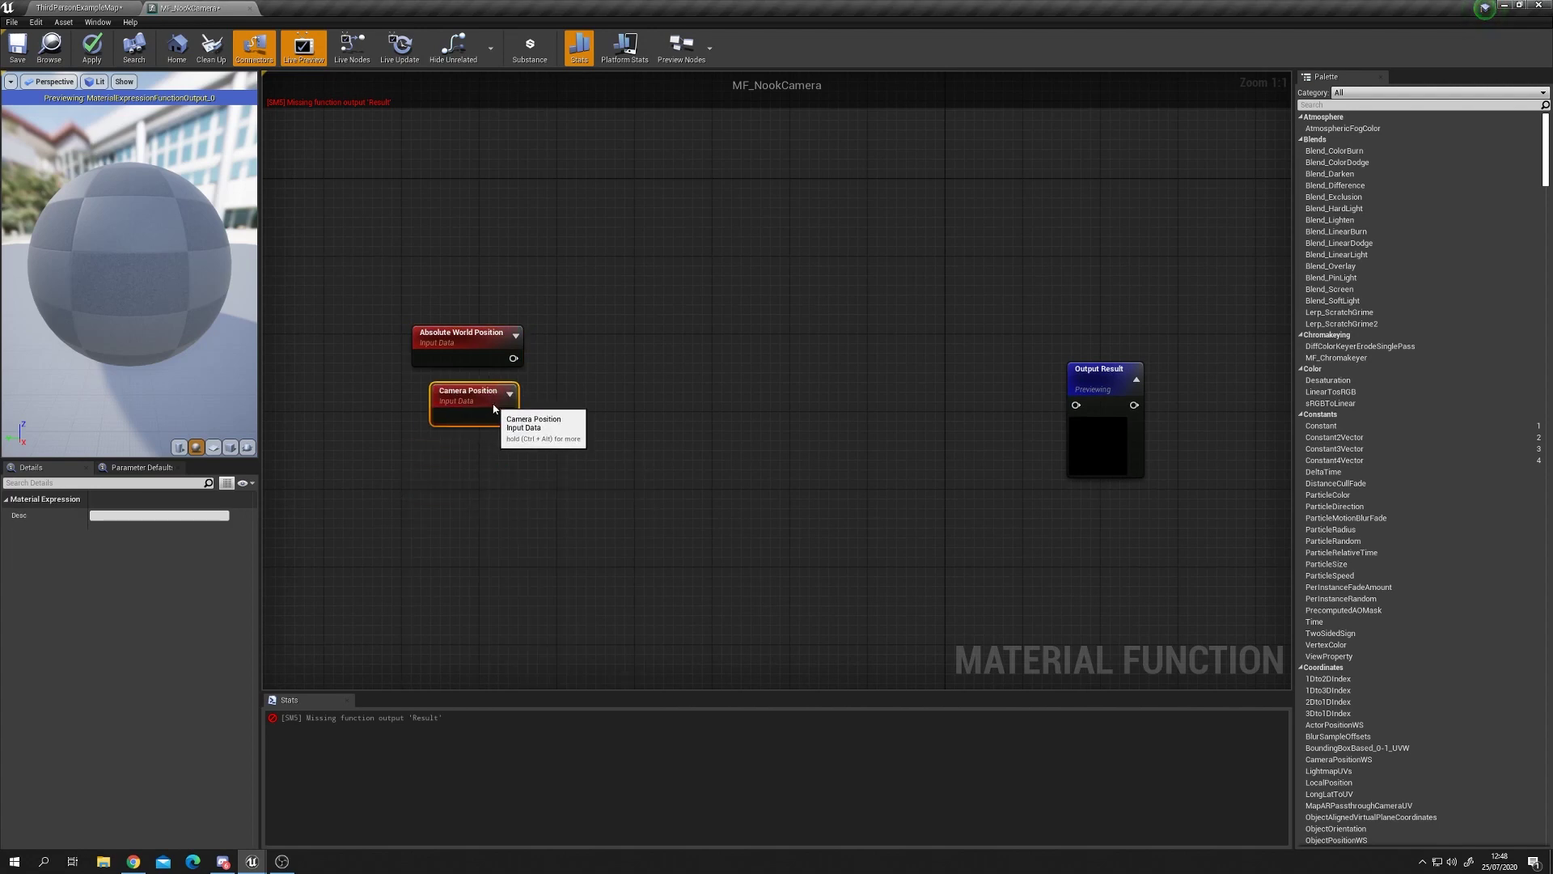
{"action": "left_click", "coordinate": [641, 480]}
{"action": "left_click", "coordinate": [472, 397]}
{"action": "left_click", "coordinate": [610, 373]}
Add a Distance node with Absolute World Position wired to A and Camera Position wired to B, and arrange the nodes compactly
{"action": "left_click_drag", "start_coordinate": [513, 358], "coordinate": [617, 379]}
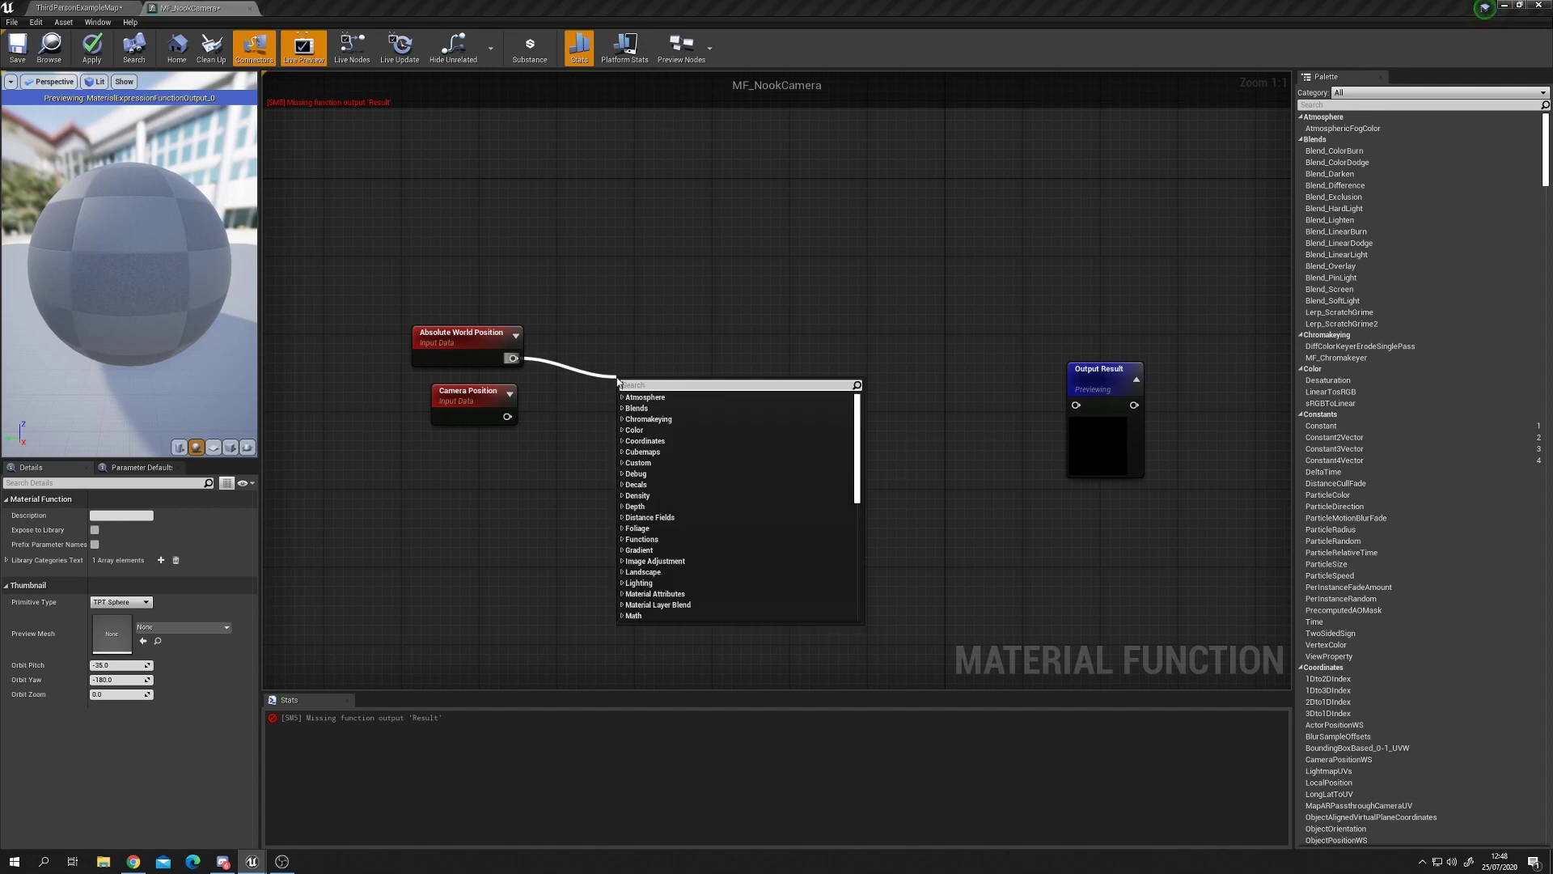
{"action": "type", "text": "distance"}
{"action": "key", "text": "Return"}
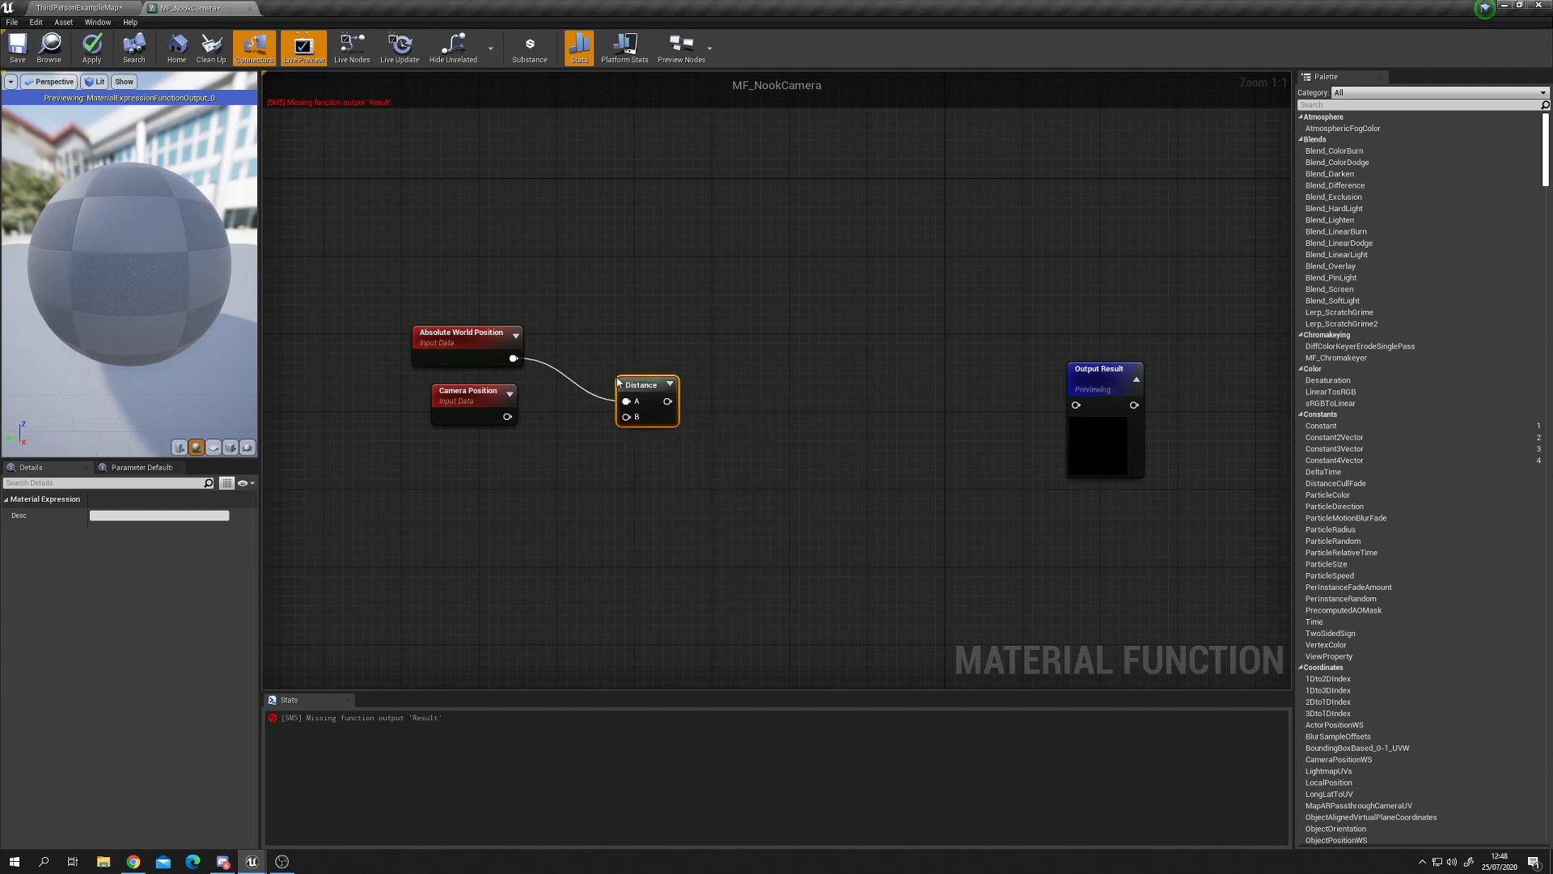
{"action": "left_click_drag", "start_coordinate": [619, 382], "coordinate": [548, 341]}
{"action": "left_click_drag", "start_coordinate": [507, 415], "coordinate": [564, 377]}
{"action": "left_click_drag", "start_coordinate": [469, 393], "coordinate": [477, 383]}
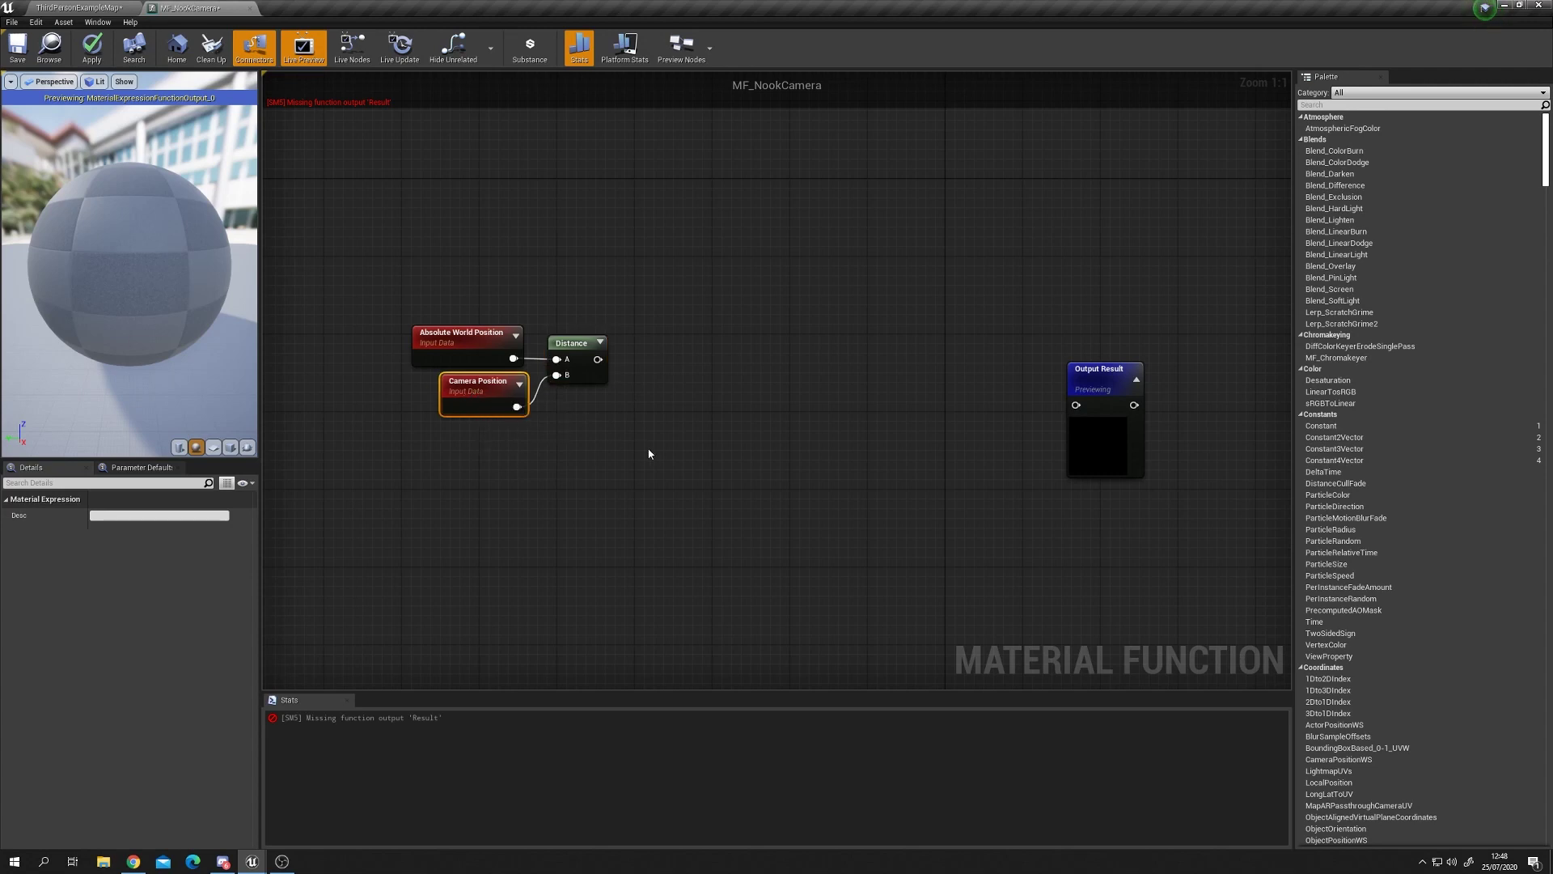
Add a Divide node after the Distance node, with the Distance output connected to its A input
{"action": "right_click_drag", "start_coordinate": [707, 461], "coordinate": [744, 461]}
{"action": "right_click", "coordinate": [737, 418]}
{"action": "left_click", "coordinate": [577, 493]}
{"action": "left_click", "coordinate": [508, 394]}
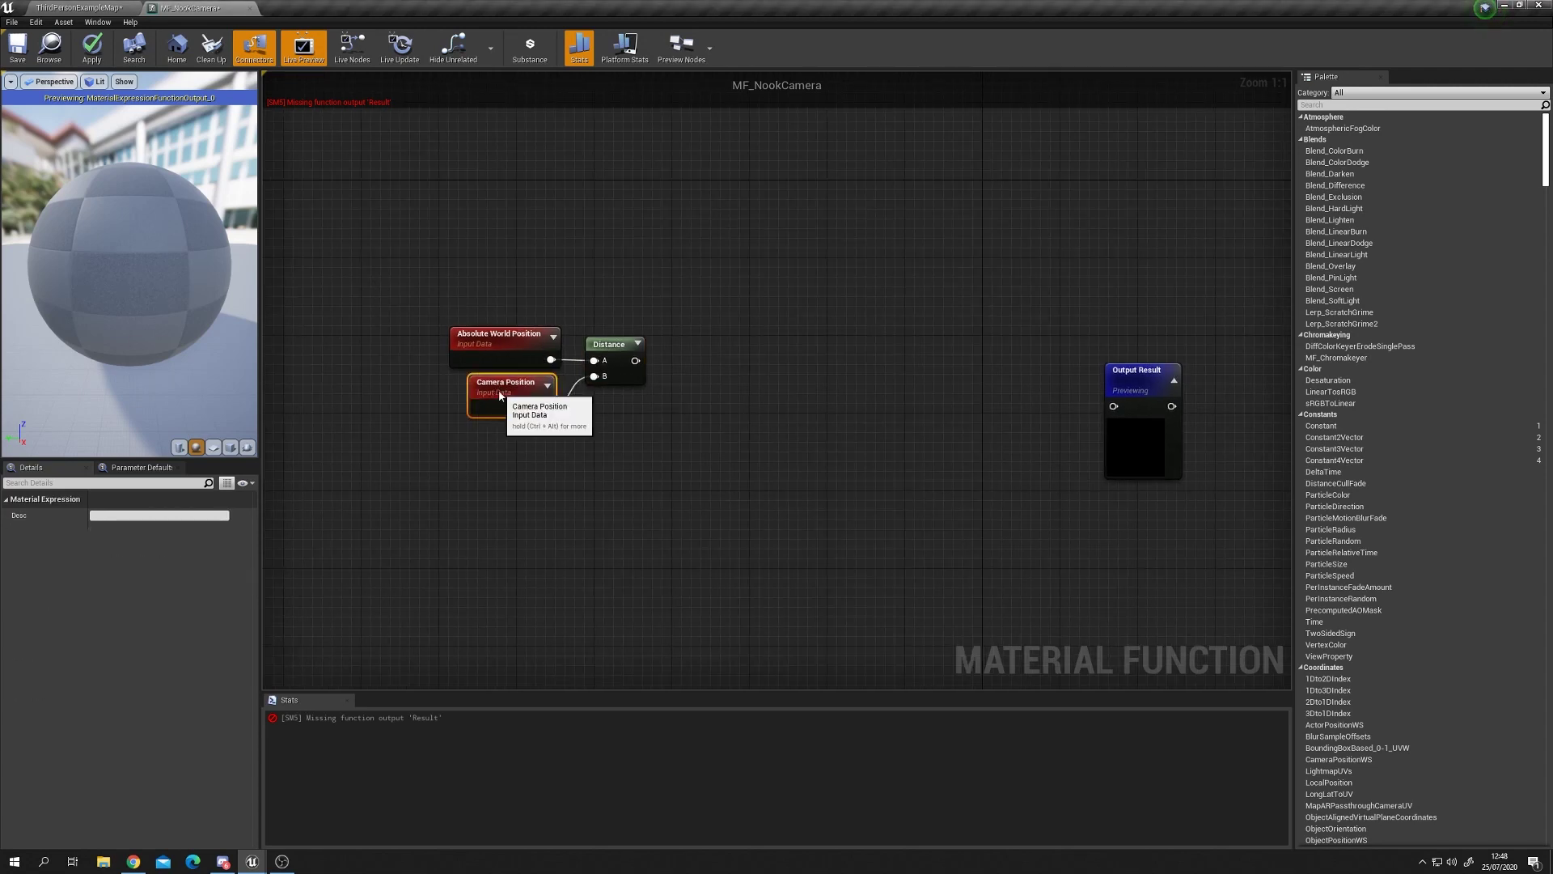
{"action": "left_click_drag", "start_coordinate": [508, 394], "coordinate": [498, 395]}
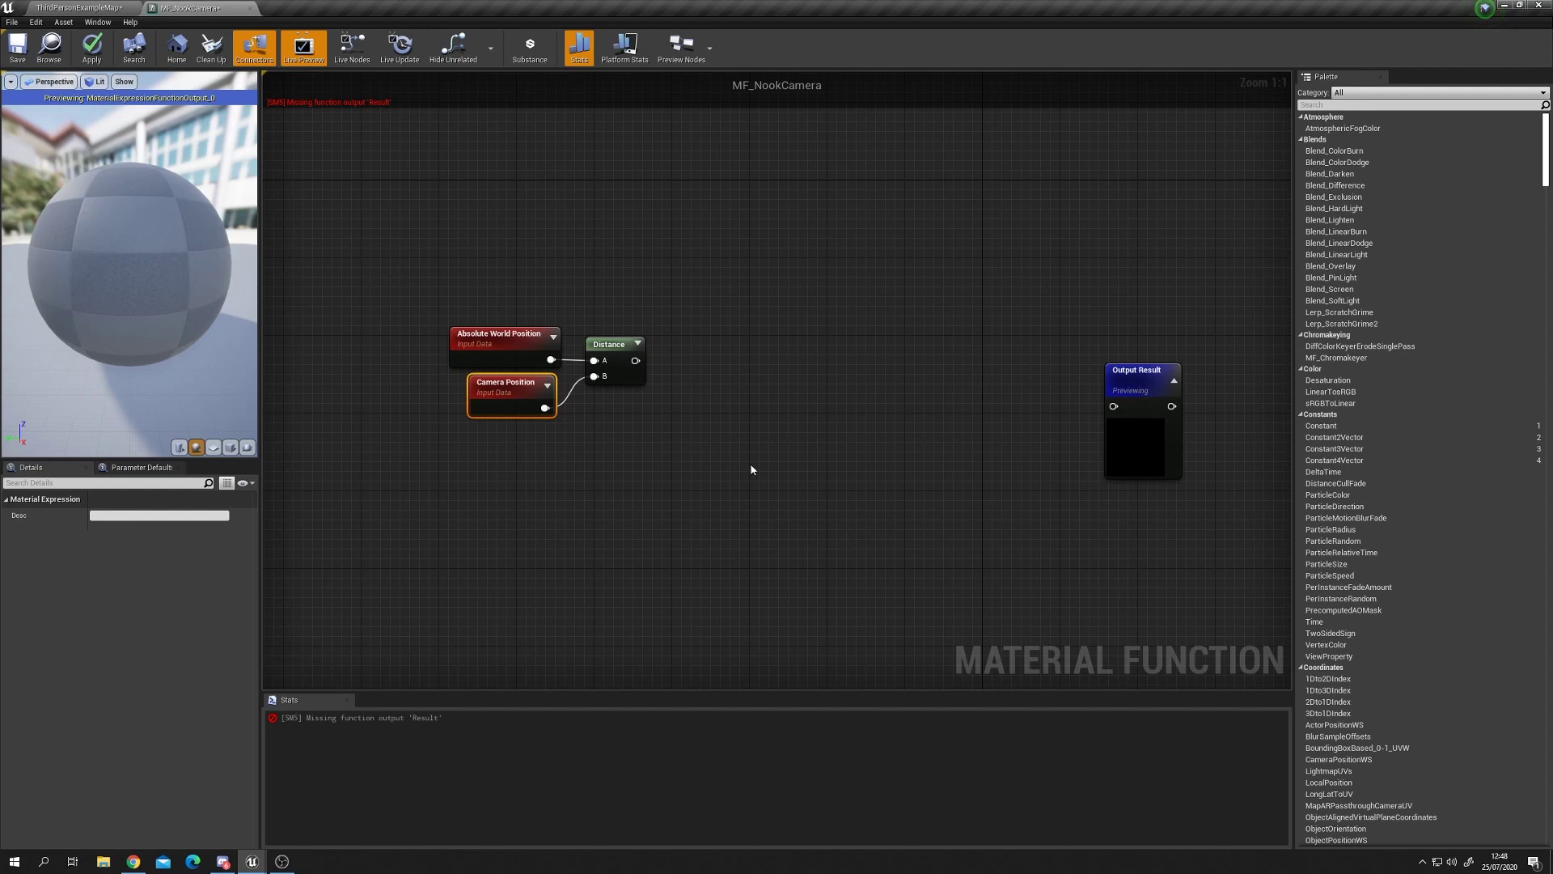
{"action": "left_click", "coordinate": [697, 365]}
{"action": "left_click_drag", "start_coordinate": [636, 361], "coordinate": [724, 372]}
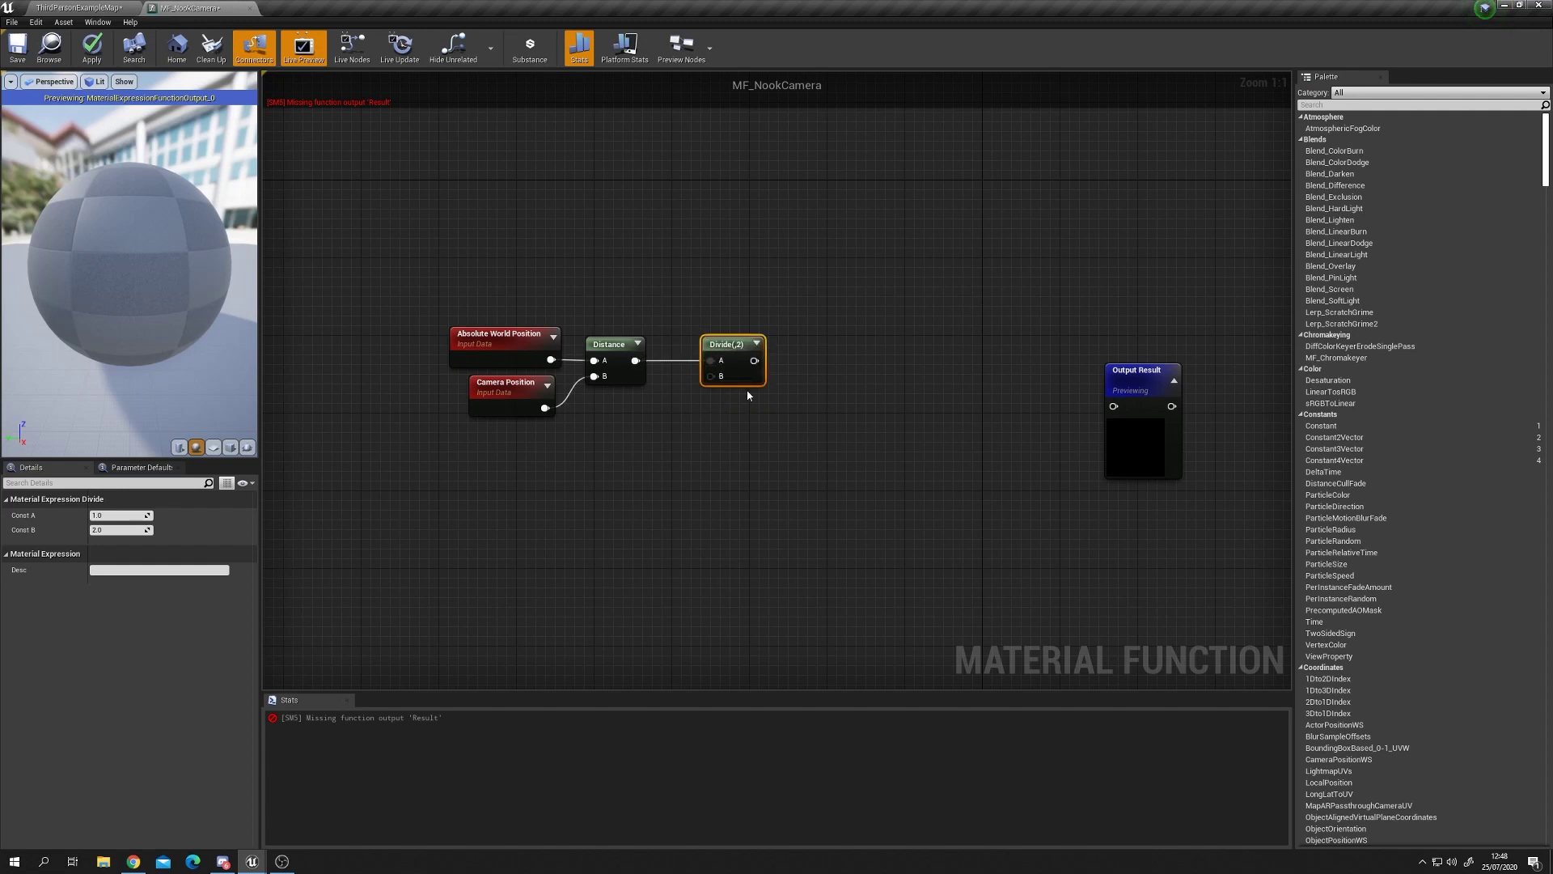
Add a scalar parameter named Distance and set its default value to 1.5
{"action": "right_click_drag", "start_coordinate": [446, 456], "coordinate": [482, 458]}
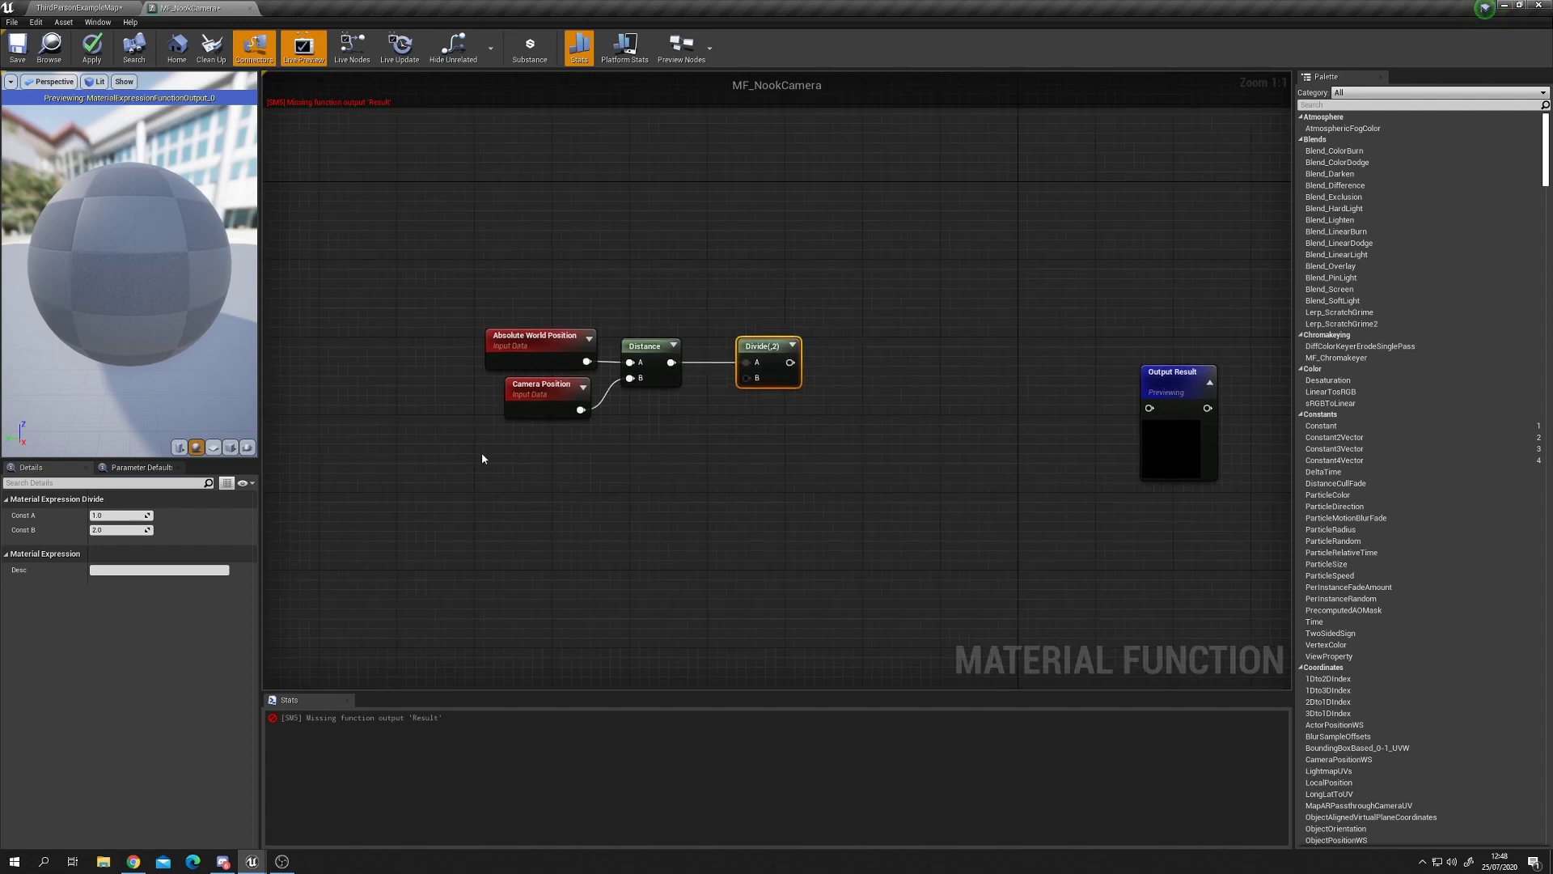
{"action": "left_click", "coordinate": [505, 500]}
{"action": "type", "text": "Distance"}
{"action": "key", "text": "Return"}
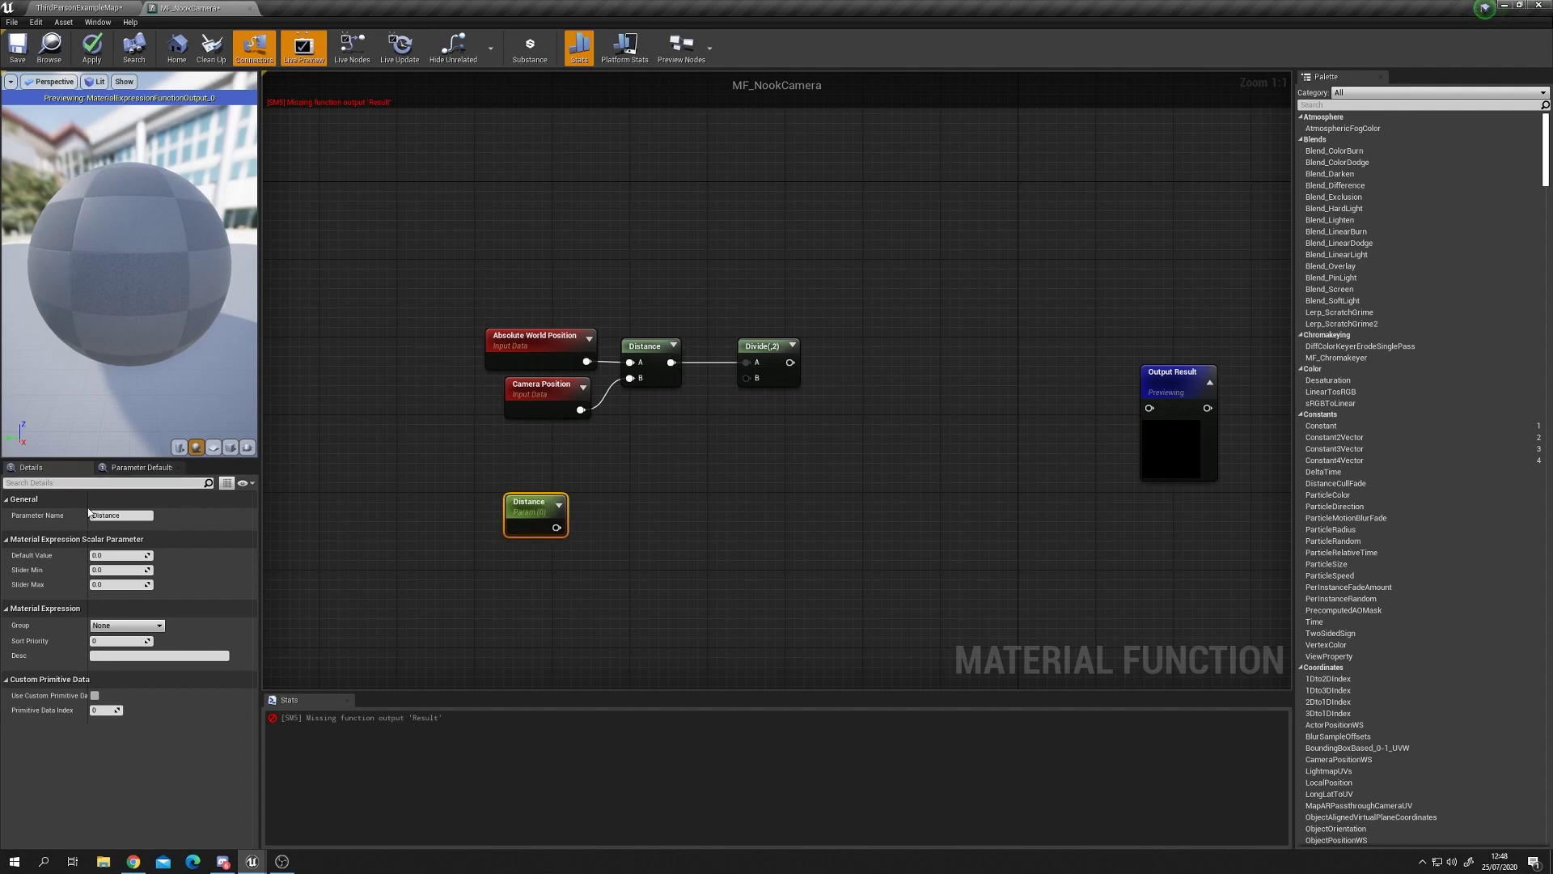
{"action": "left_click", "coordinate": [120, 556]}
{"action": "type", "text": "1.5"}
{"action": "key", "text": "Return"}
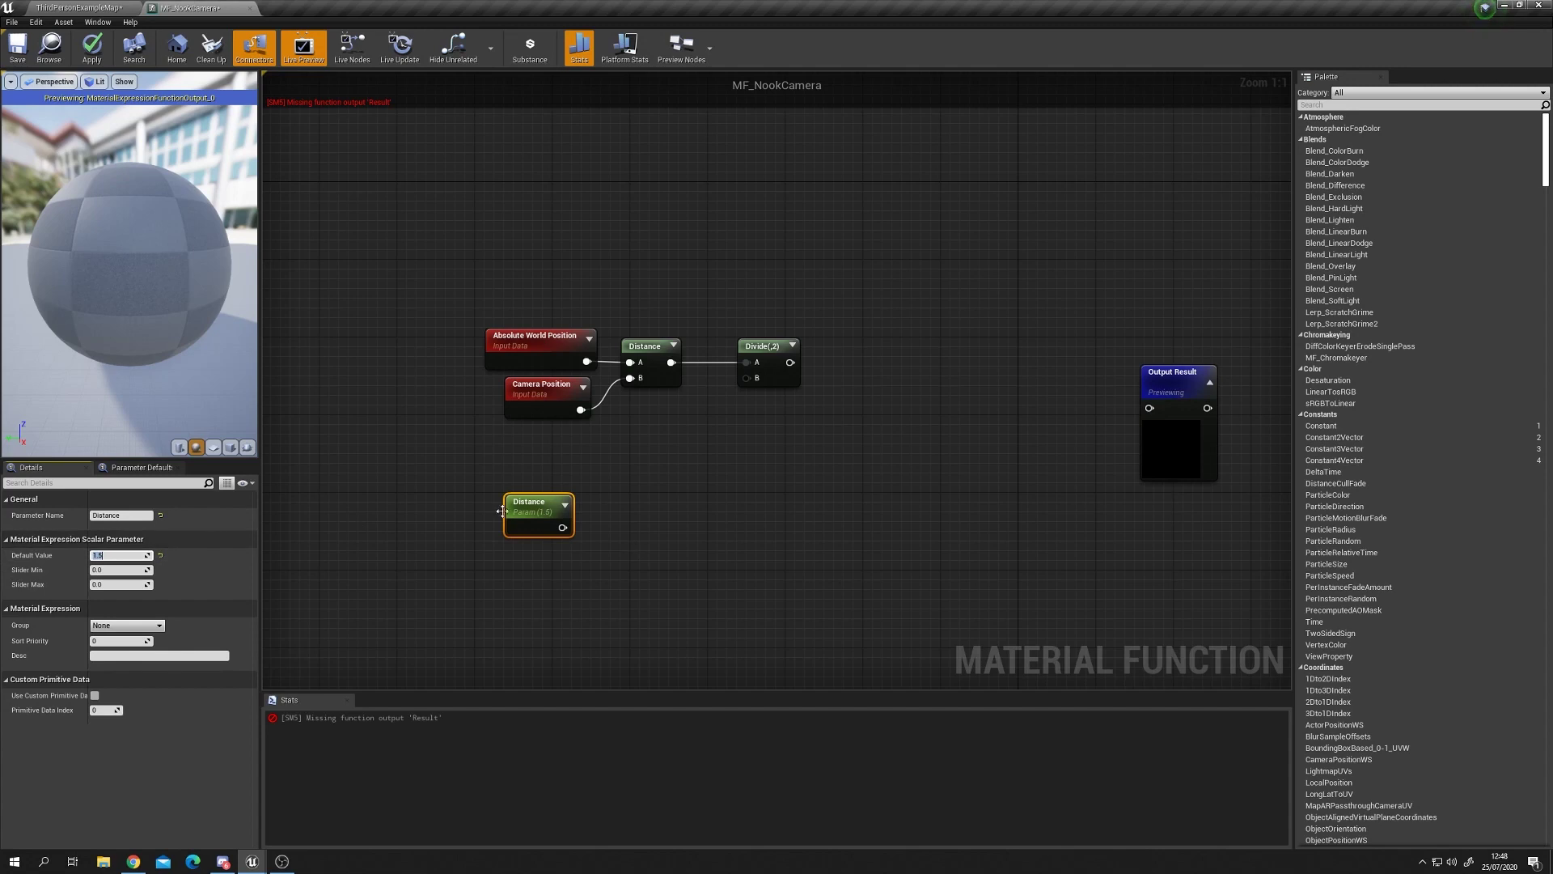
Move the Distance scalar parameter up so it sits just beneath the Camera Position node
{"action": "left_click_drag", "start_coordinate": [562, 526], "coordinate": [784, 588]}
{"action": "left_click", "coordinate": [594, 517]}
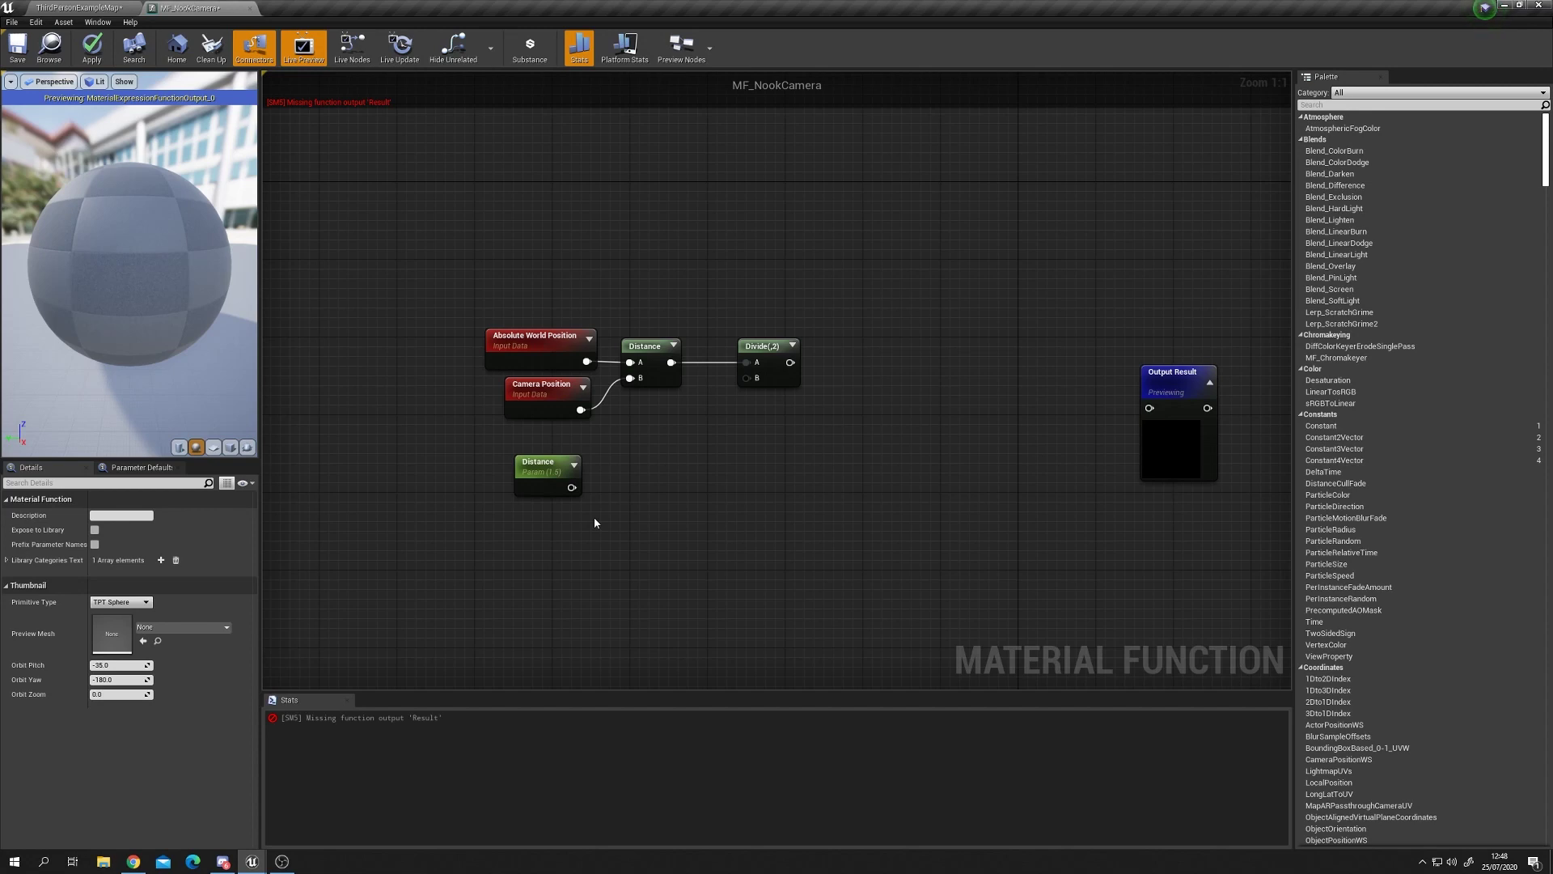
{"action": "left_click_drag", "start_coordinate": [541, 461], "coordinate": [541, 451]}
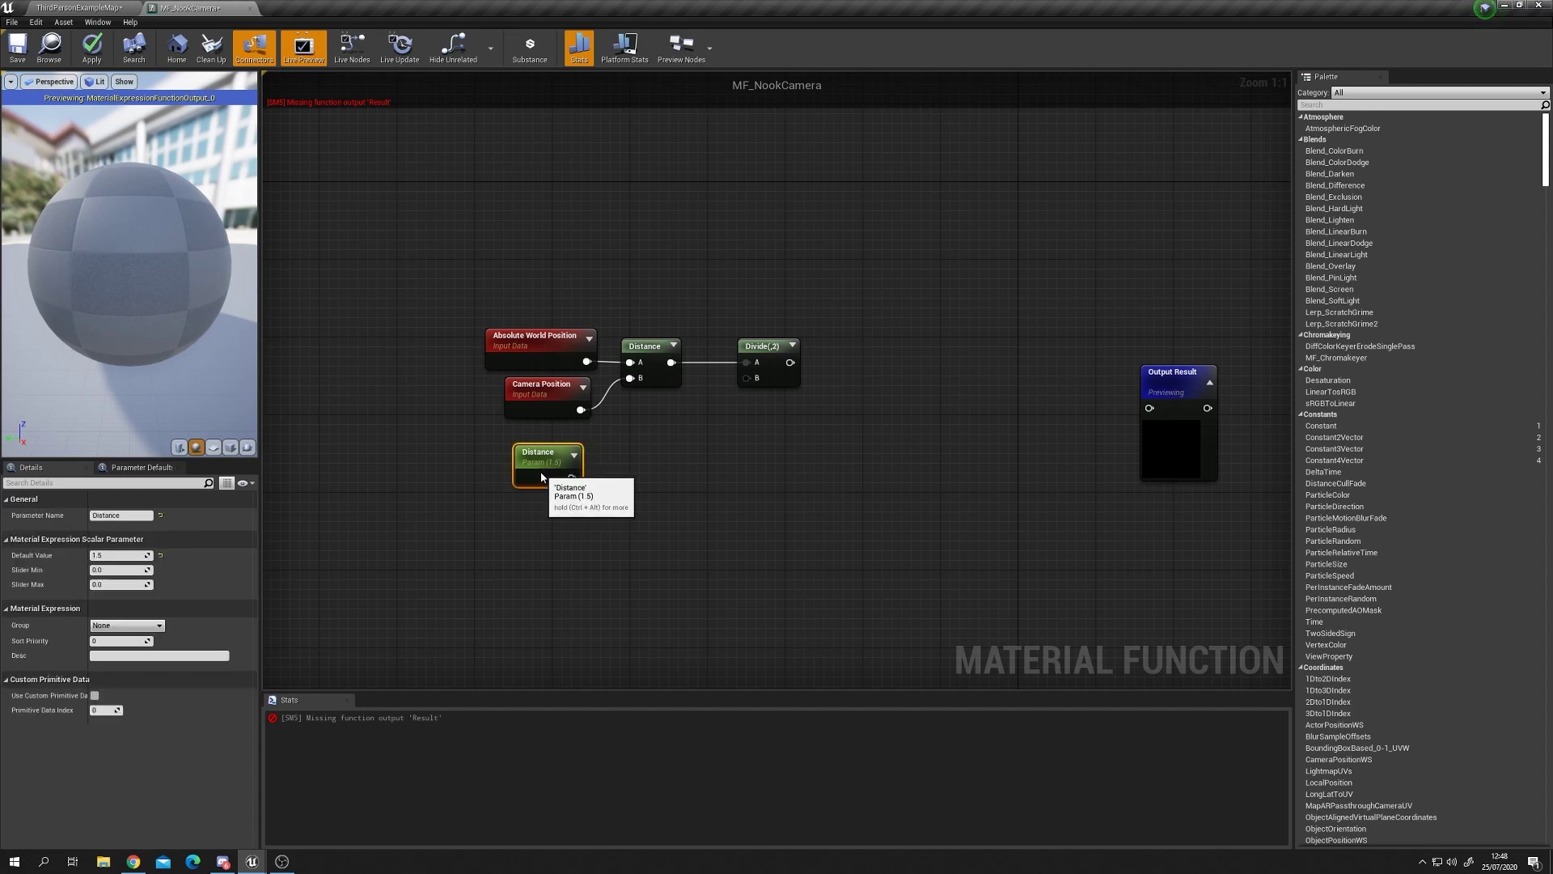
{"action": "left_click", "coordinate": [688, 531]}
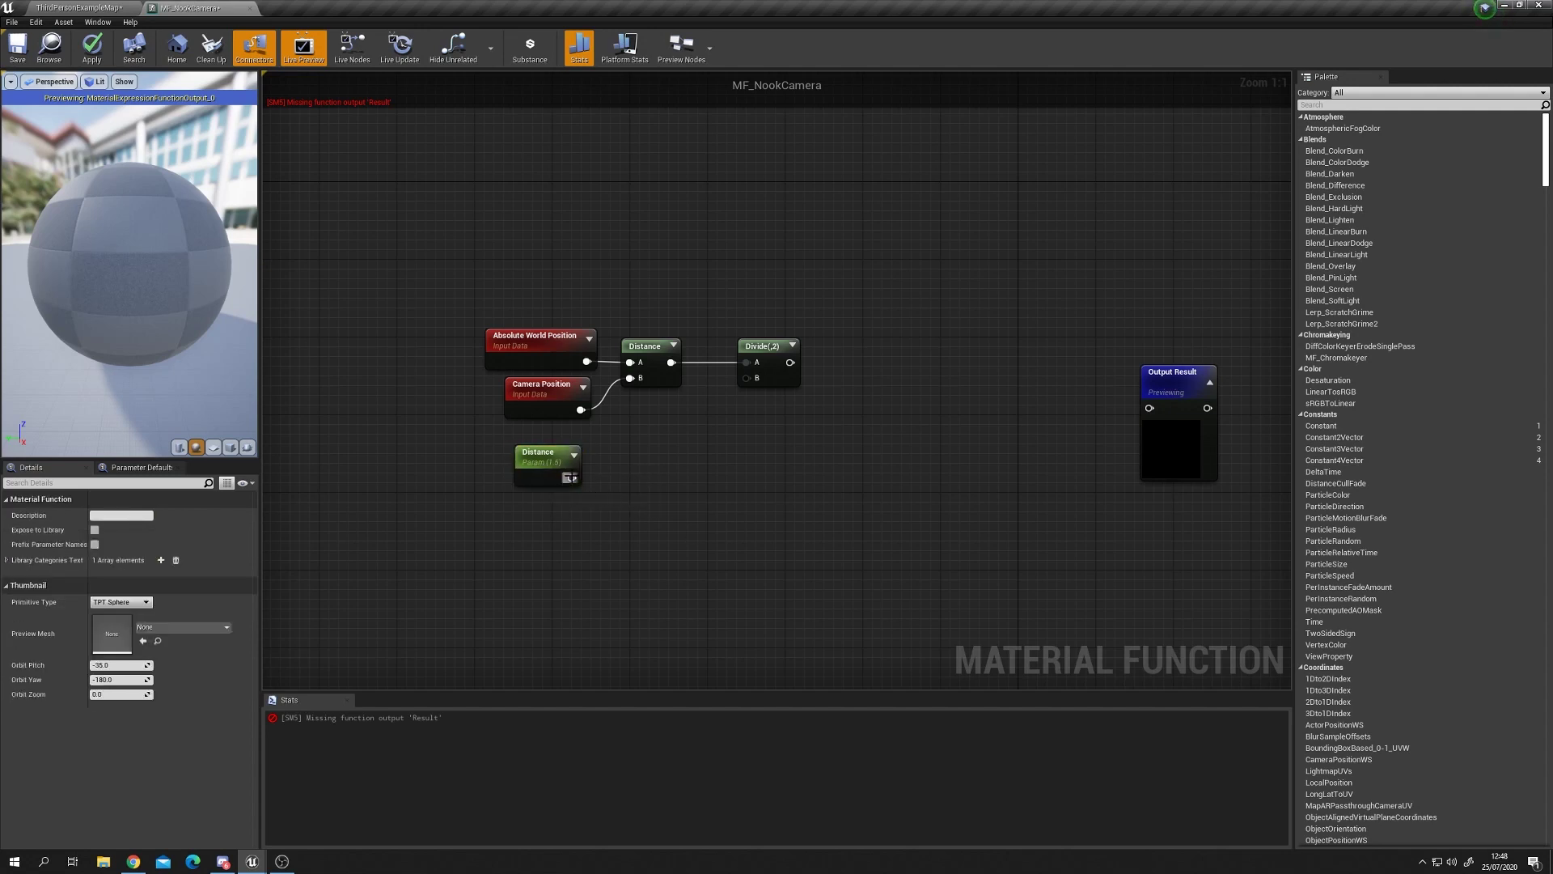
Add a function input node, wiring the Distance parameter to its Preview pin and its output to the Divide node's B input
{"action": "right_click", "coordinate": [686, 472]}
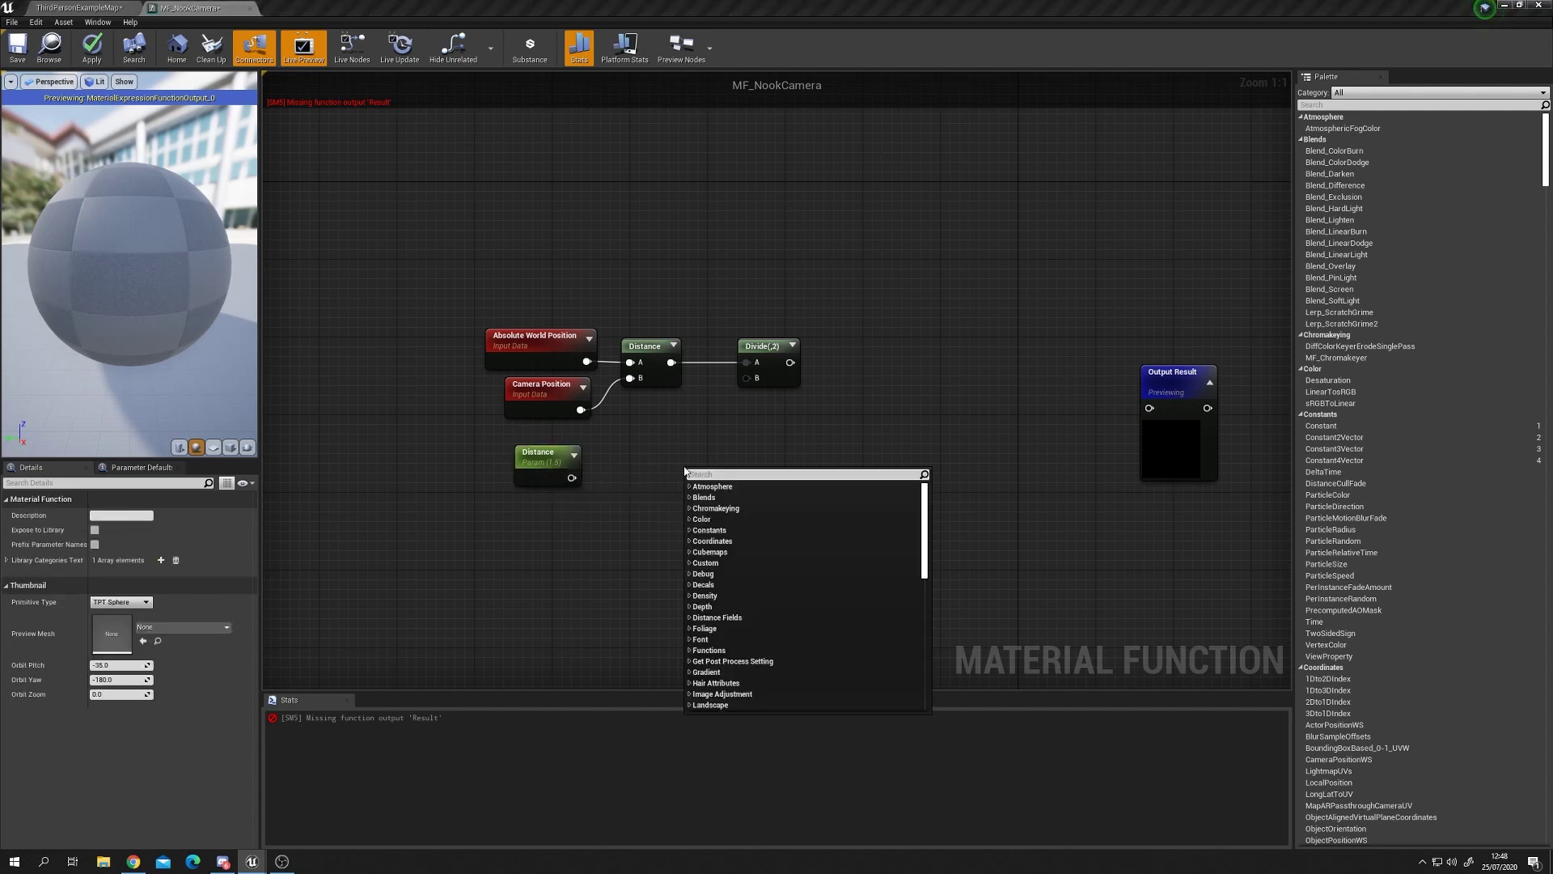
{"action": "type", "text": "input"}
{"action": "key", "text": "Return"}
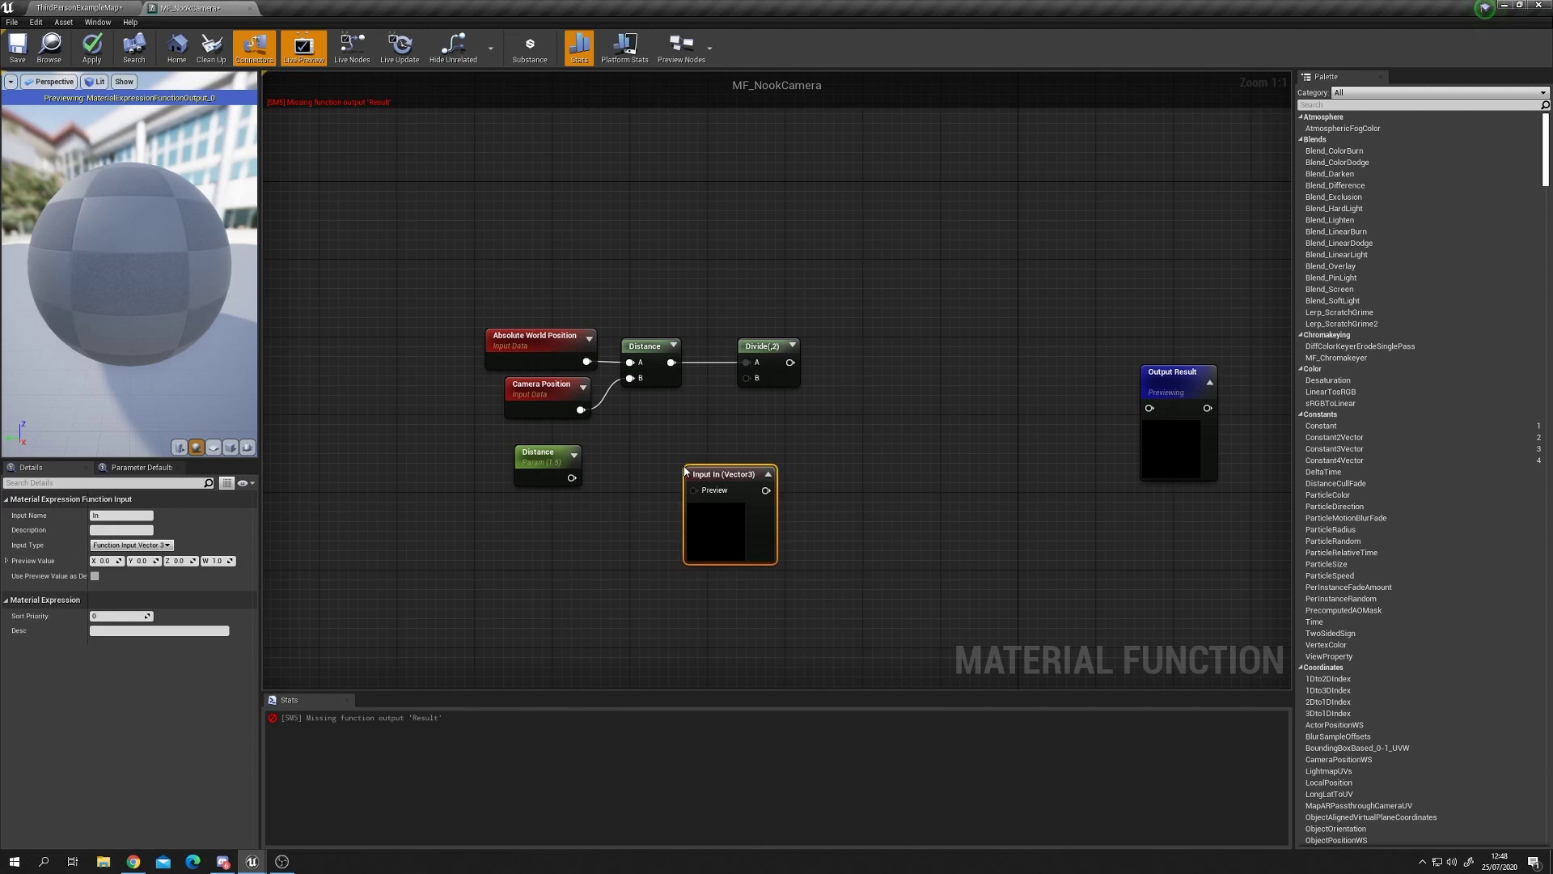
{"action": "left_click_drag", "start_coordinate": [730, 472], "coordinate": [657, 453]}
{"action": "left_click_drag", "start_coordinate": [572, 477], "coordinate": [746, 377]}
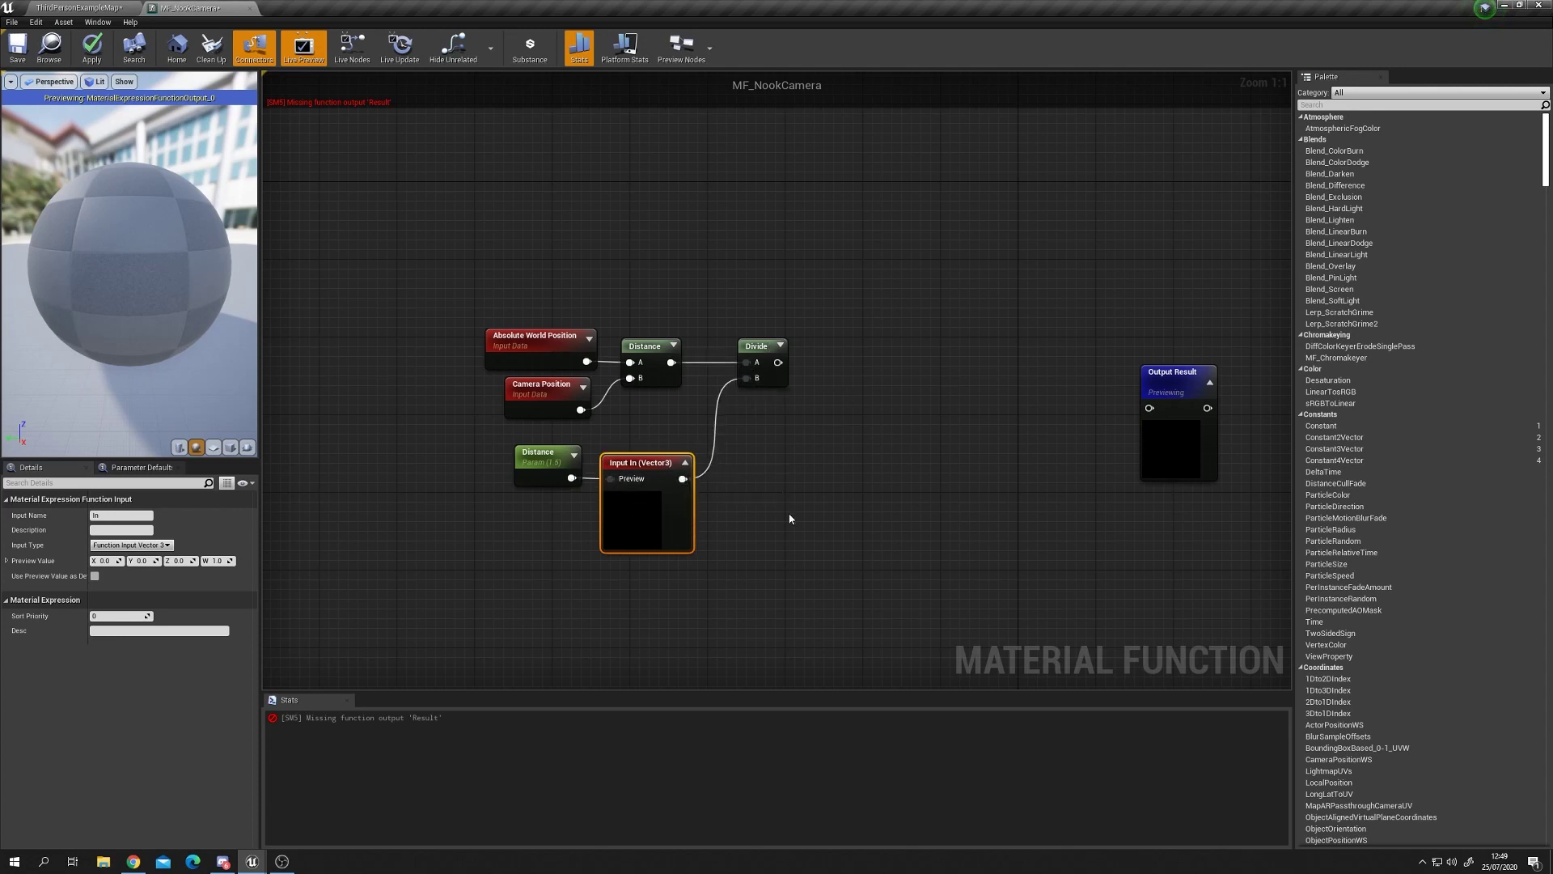
{"action": "left_click", "coordinate": [790, 520]}
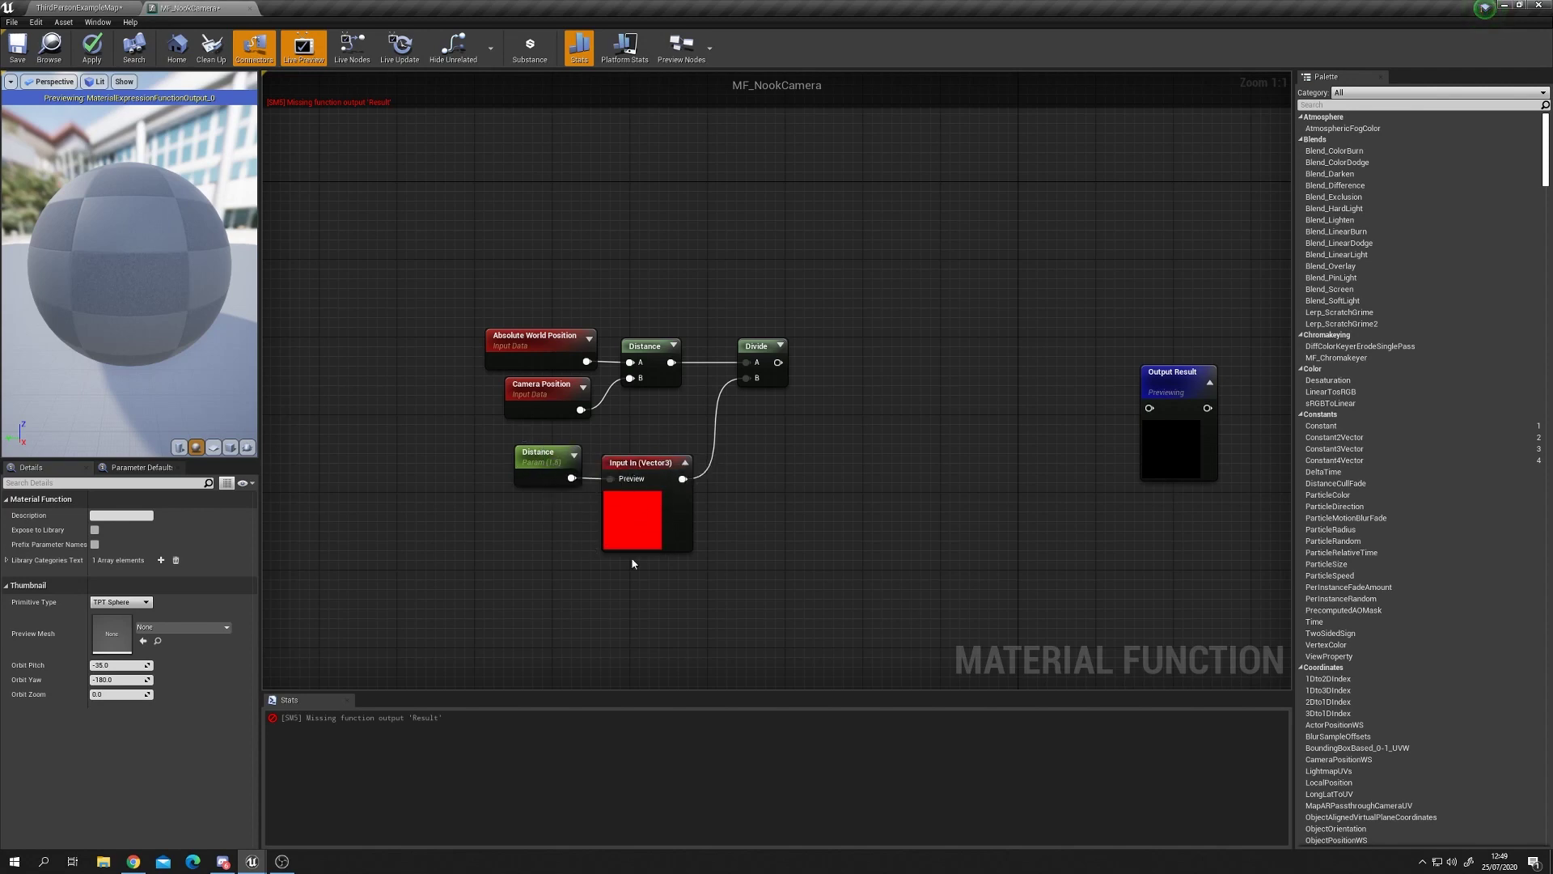
Set the function input's type to Function Input Scalar and enable Use Preview Value as Default
{"action": "left_click", "coordinate": [654, 540]}
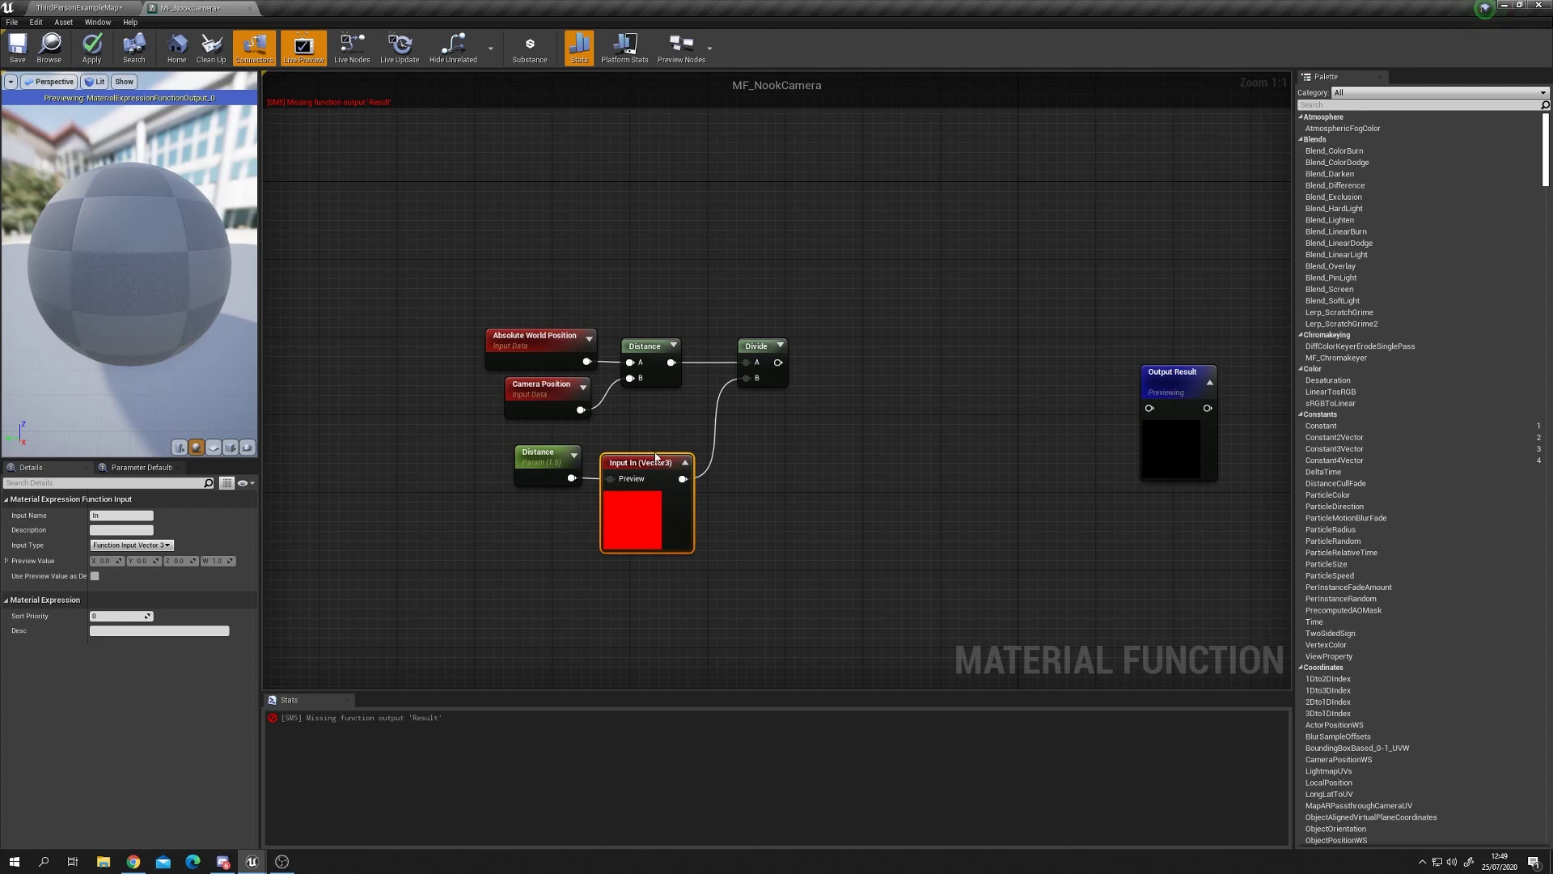
{"action": "left_click", "coordinate": [165, 546]}
{"action": "left_click", "coordinate": [125, 555]}
{"action": "left_click", "coordinate": [550, 583]}
{"action": "left_click", "coordinate": [631, 504]}
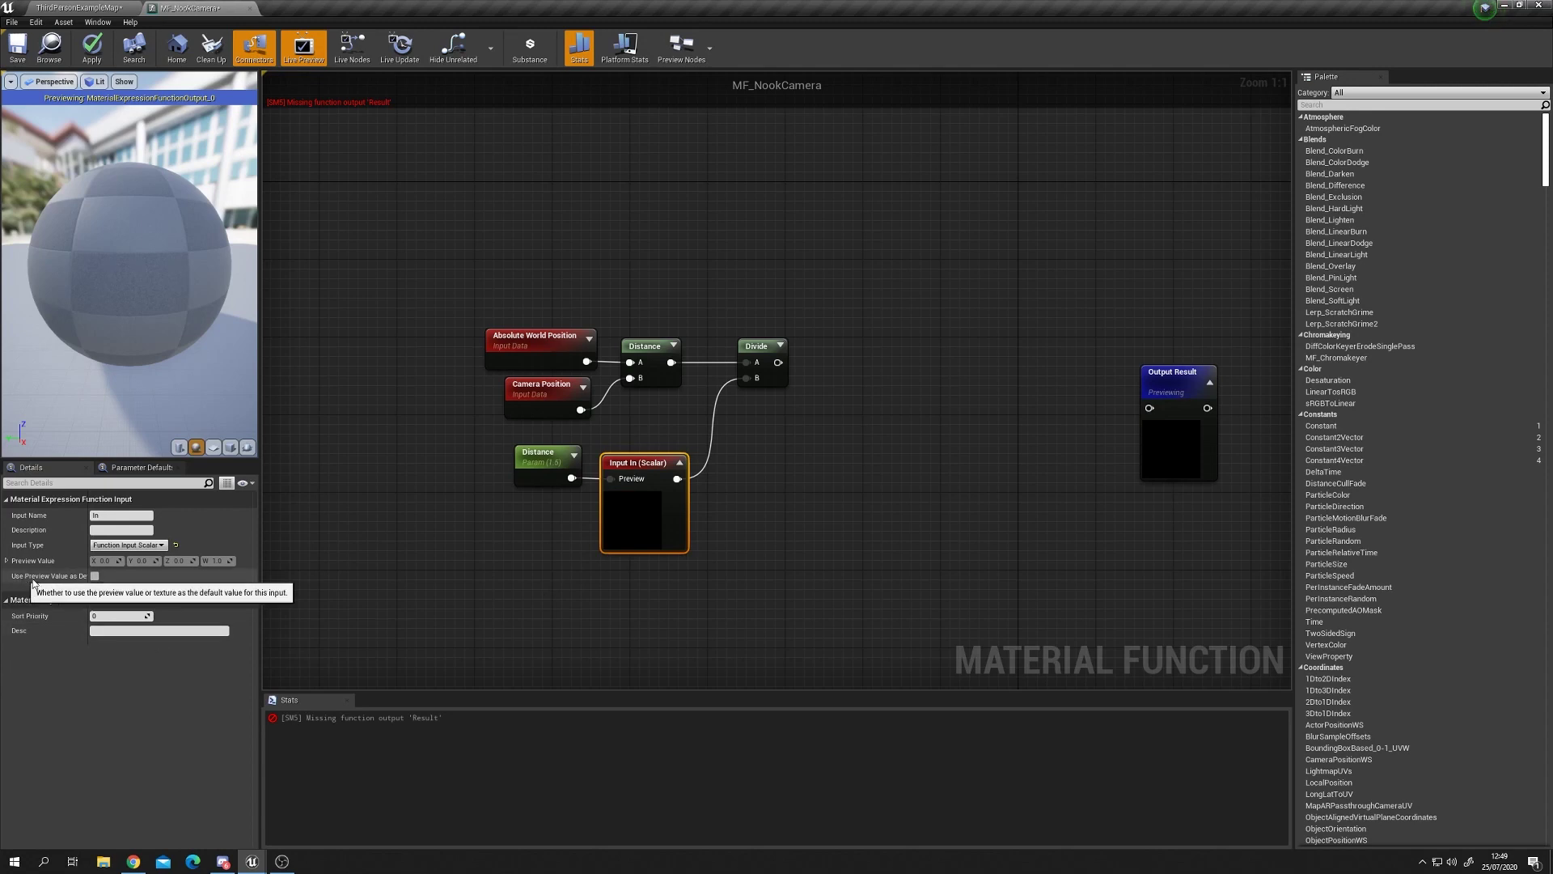
{"action": "left_click", "coordinate": [95, 579]}
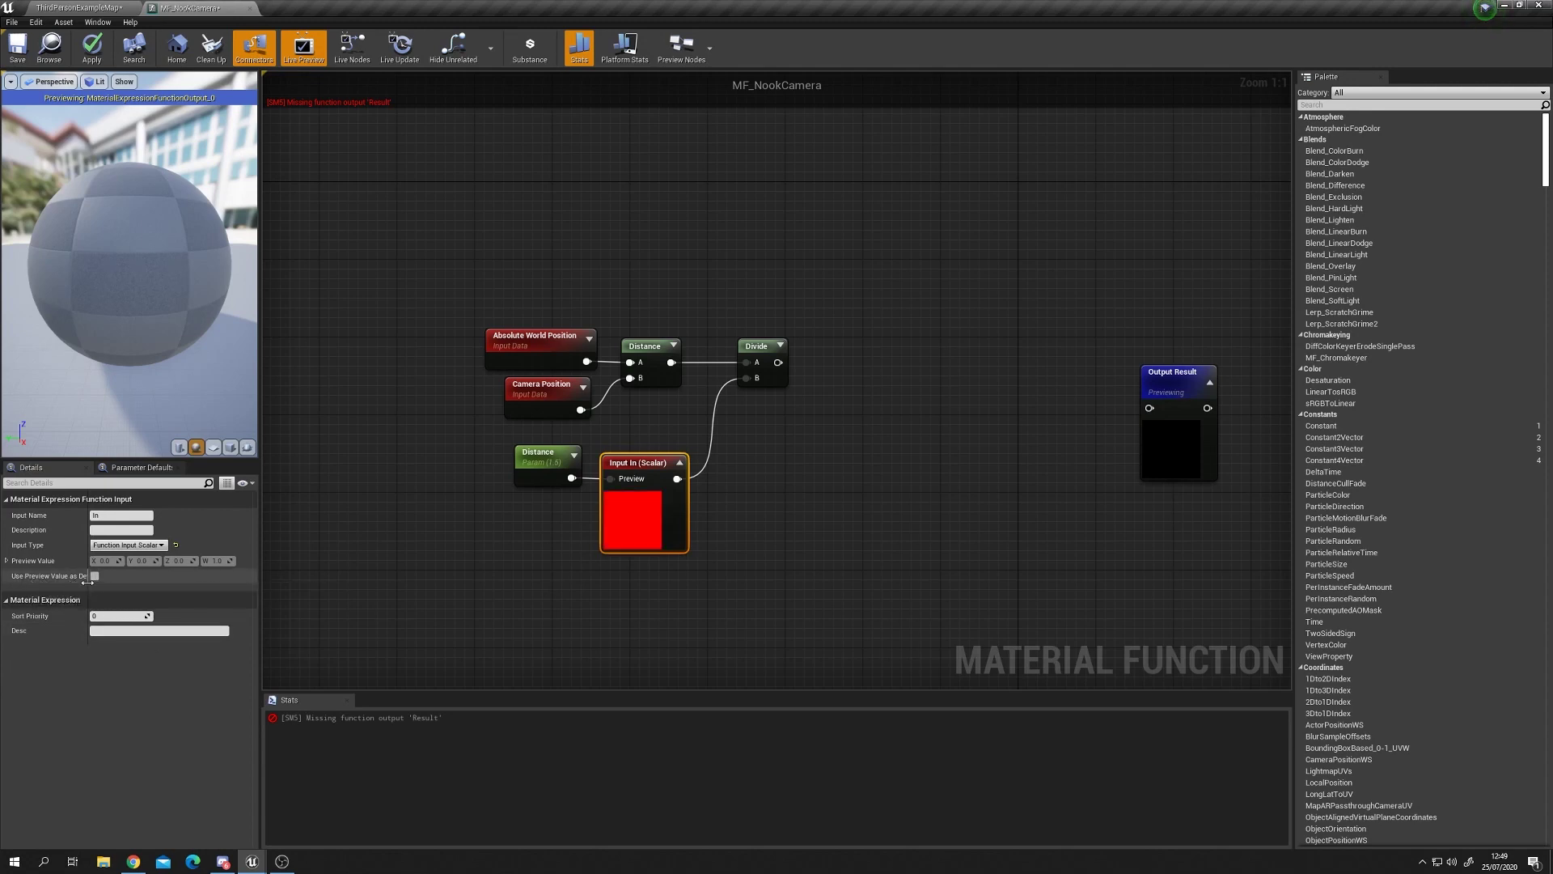
{"action": "left_click_drag", "start_coordinate": [95, 584], "coordinate": [123, 584]}
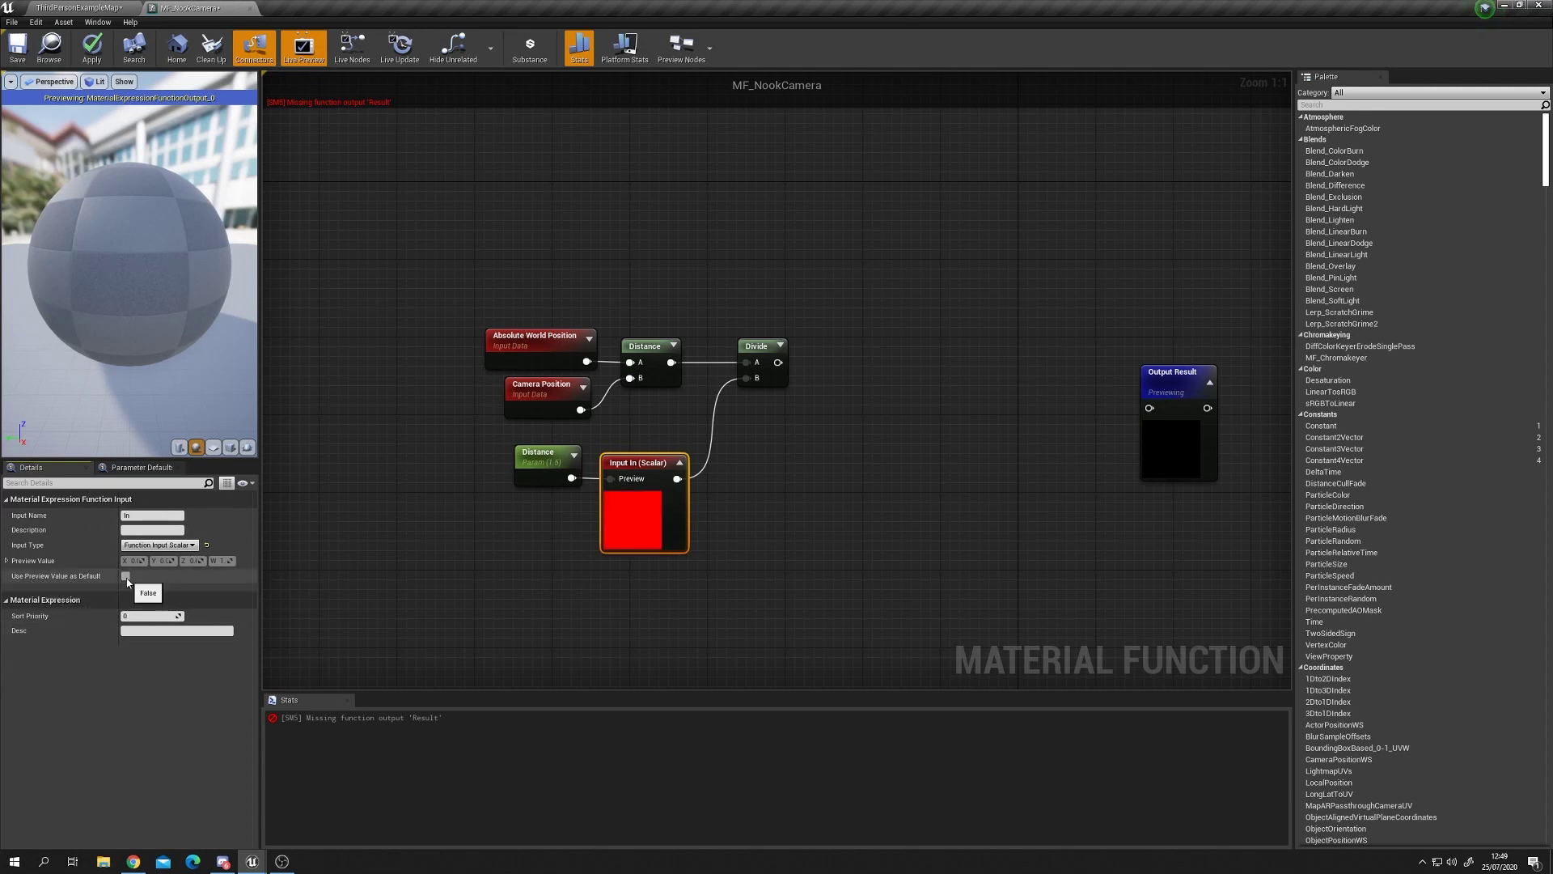
{"action": "left_click", "coordinate": [125, 575]}
{"action": "left_click_drag", "start_coordinate": [118, 584], "coordinate": [109, 578]}
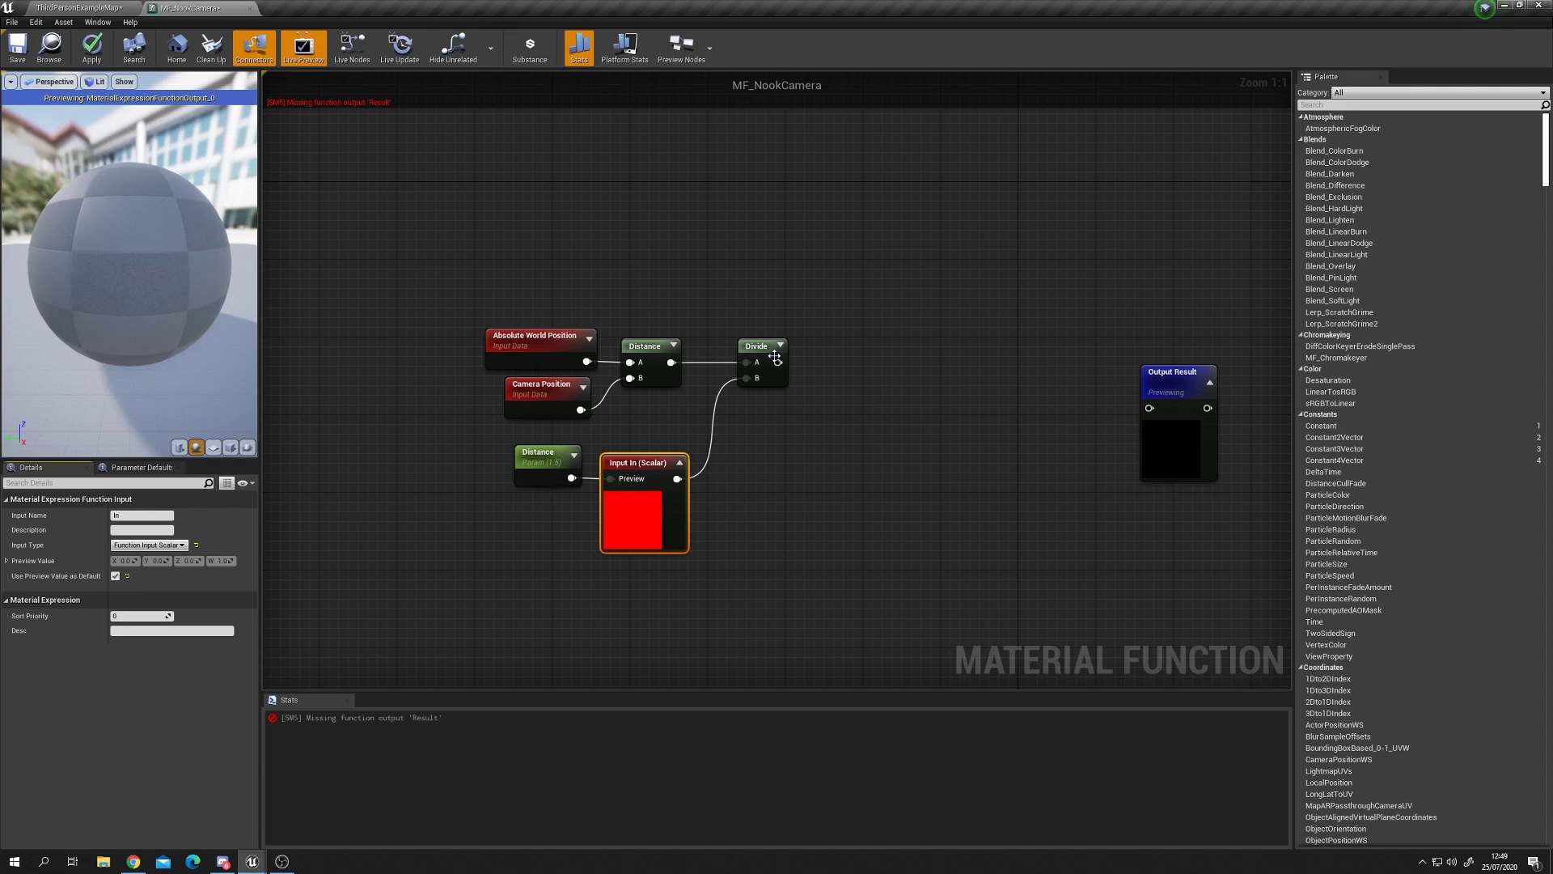
Move the Distance parameter with its function input and the Divide node closer to the Distance node
{"action": "left_click_drag", "start_coordinate": [498, 432], "coordinate": [639, 524]}
{"action": "left_click", "coordinate": [683, 517]}
{"action": "left_click_drag", "start_coordinate": [767, 345], "coordinate": [746, 345]}
{"action": "left_click", "coordinate": [791, 450]}
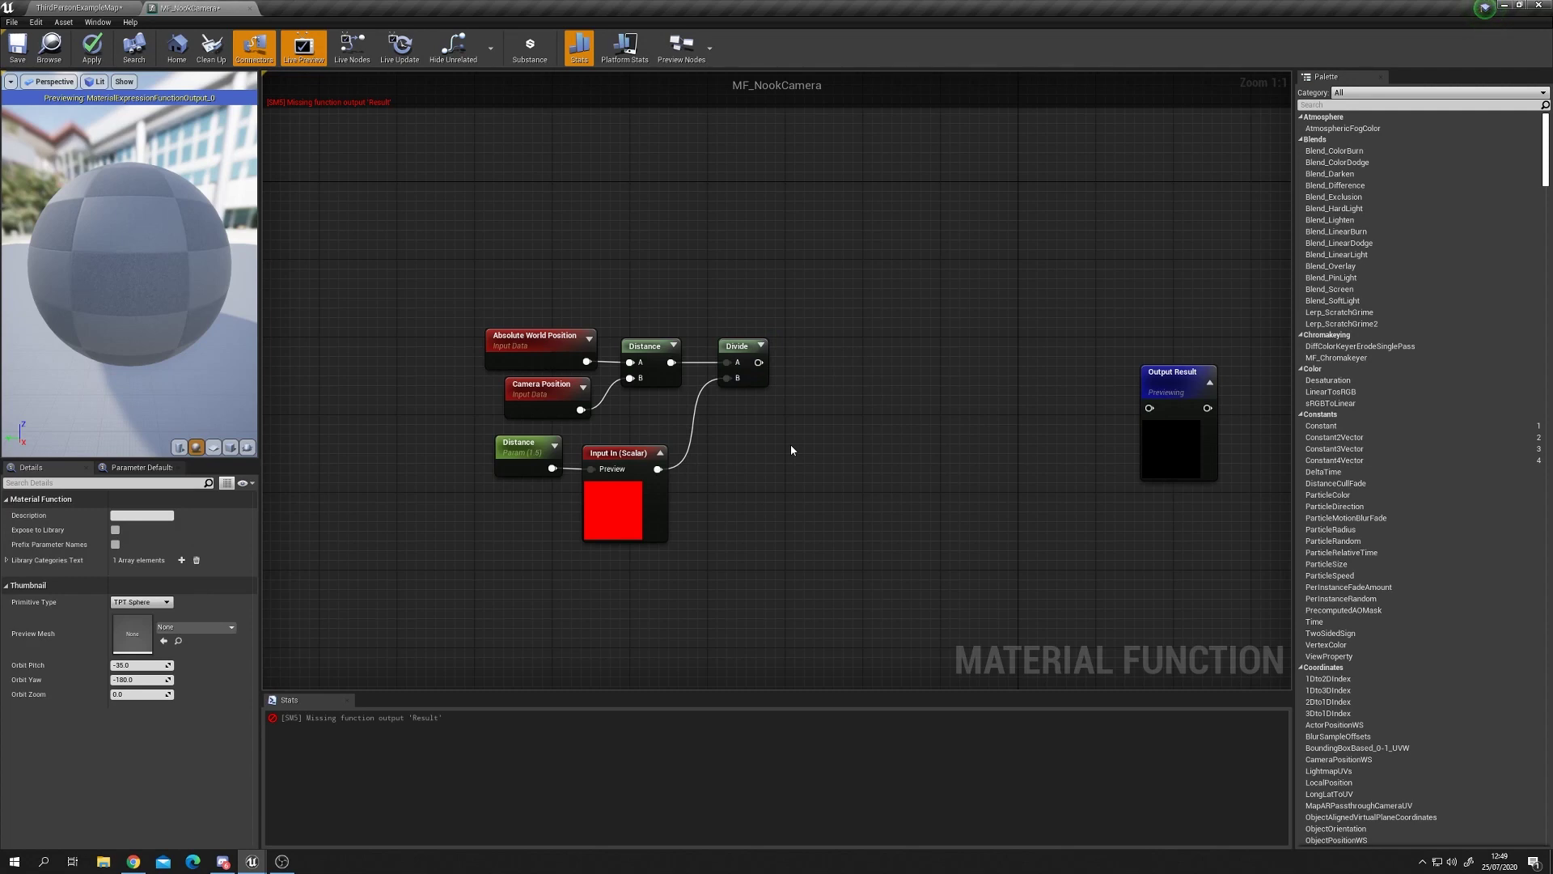
Add a Multiply node with Divide wired to A, and duplicate the Distance parameter and its function input beneath it
{"action": "left_click", "coordinate": [843, 363]}
{"action": "left_click_drag", "start_coordinate": [759, 362], "coordinate": [890, 346]}
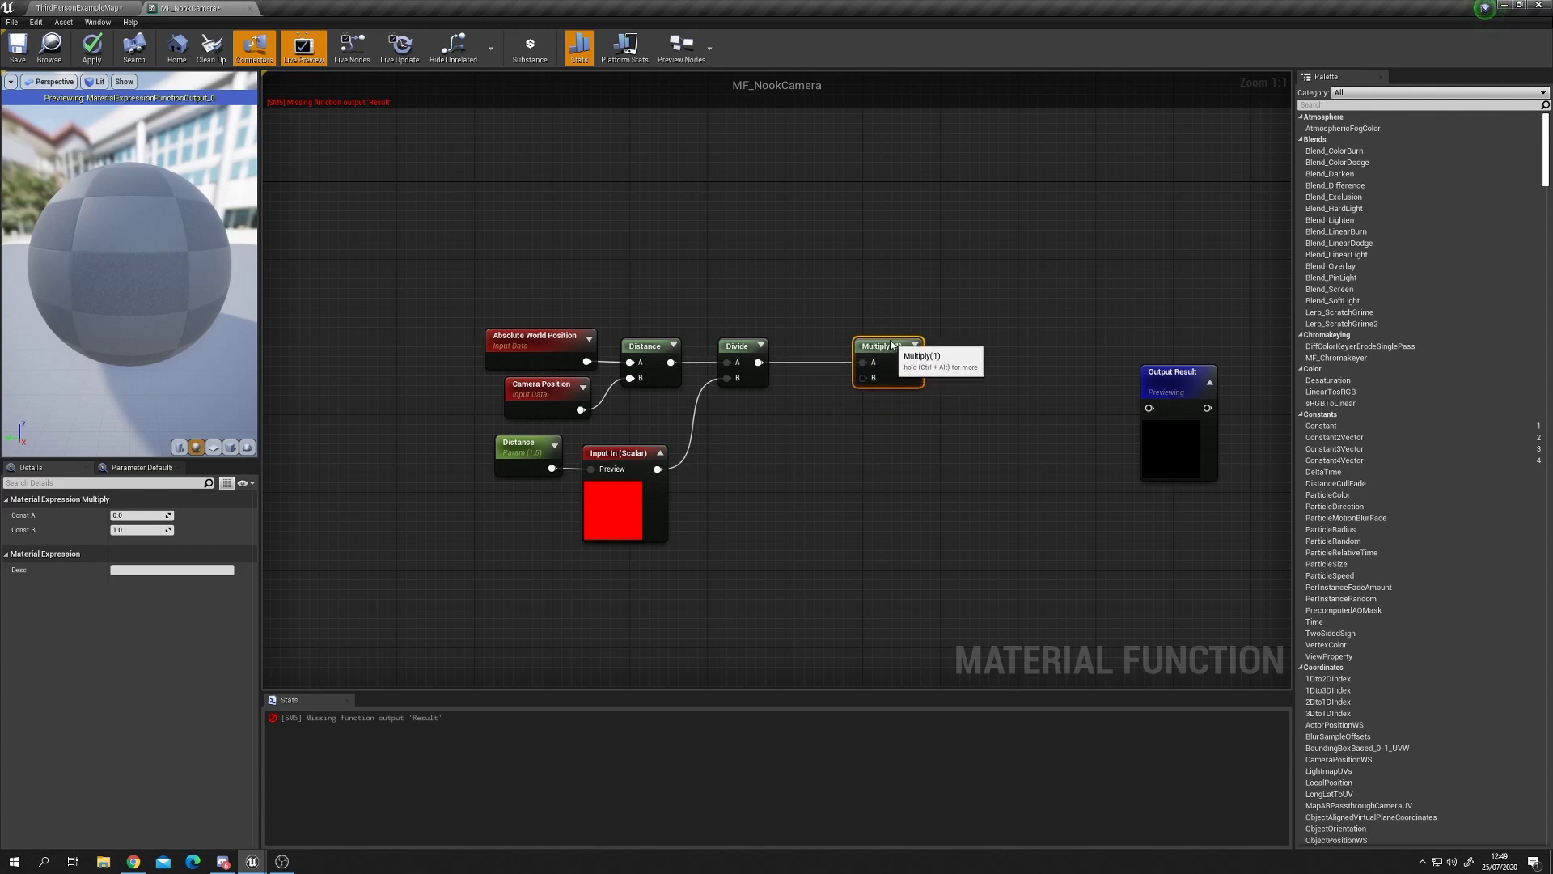
{"action": "left_click_drag", "start_coordinate": [773, 551], "coordinate": [490, 432]}
{"action": "key", "text": "ctrl+w"}
{"action": "left_click_drag", "start_coordinate": [756, 551], "coordinate": [795, 503]}
Rename the duplicated scalar parameter to Falloff
{"action": "left_click", "coordinate": [720, 488]}
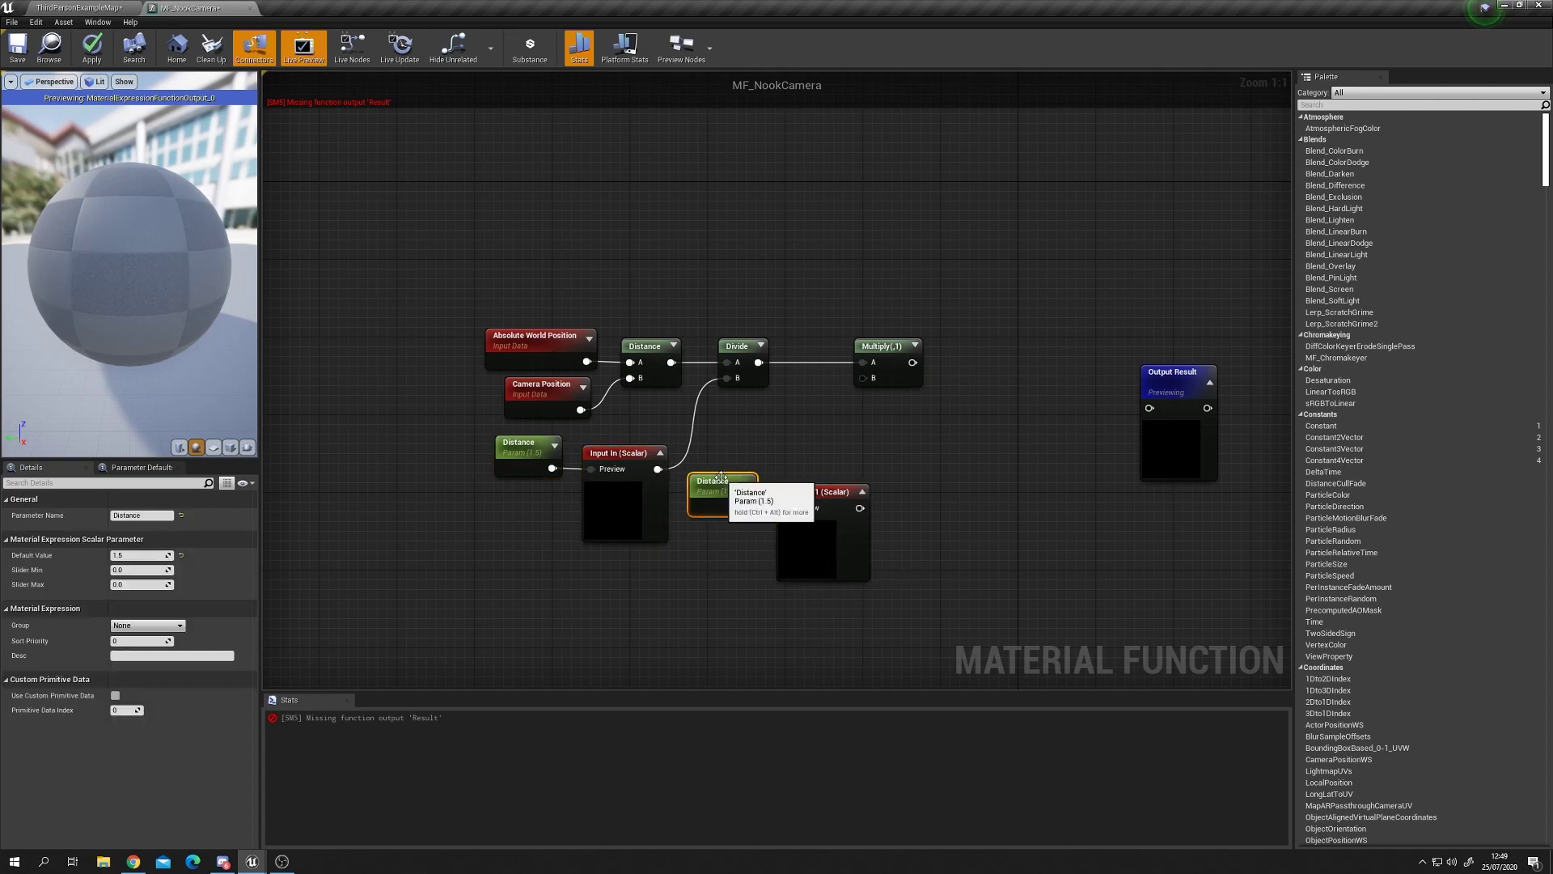
{"action": "left_click", "coordinate": [164, 514]}
{"action": "type", "text": "Fall"}
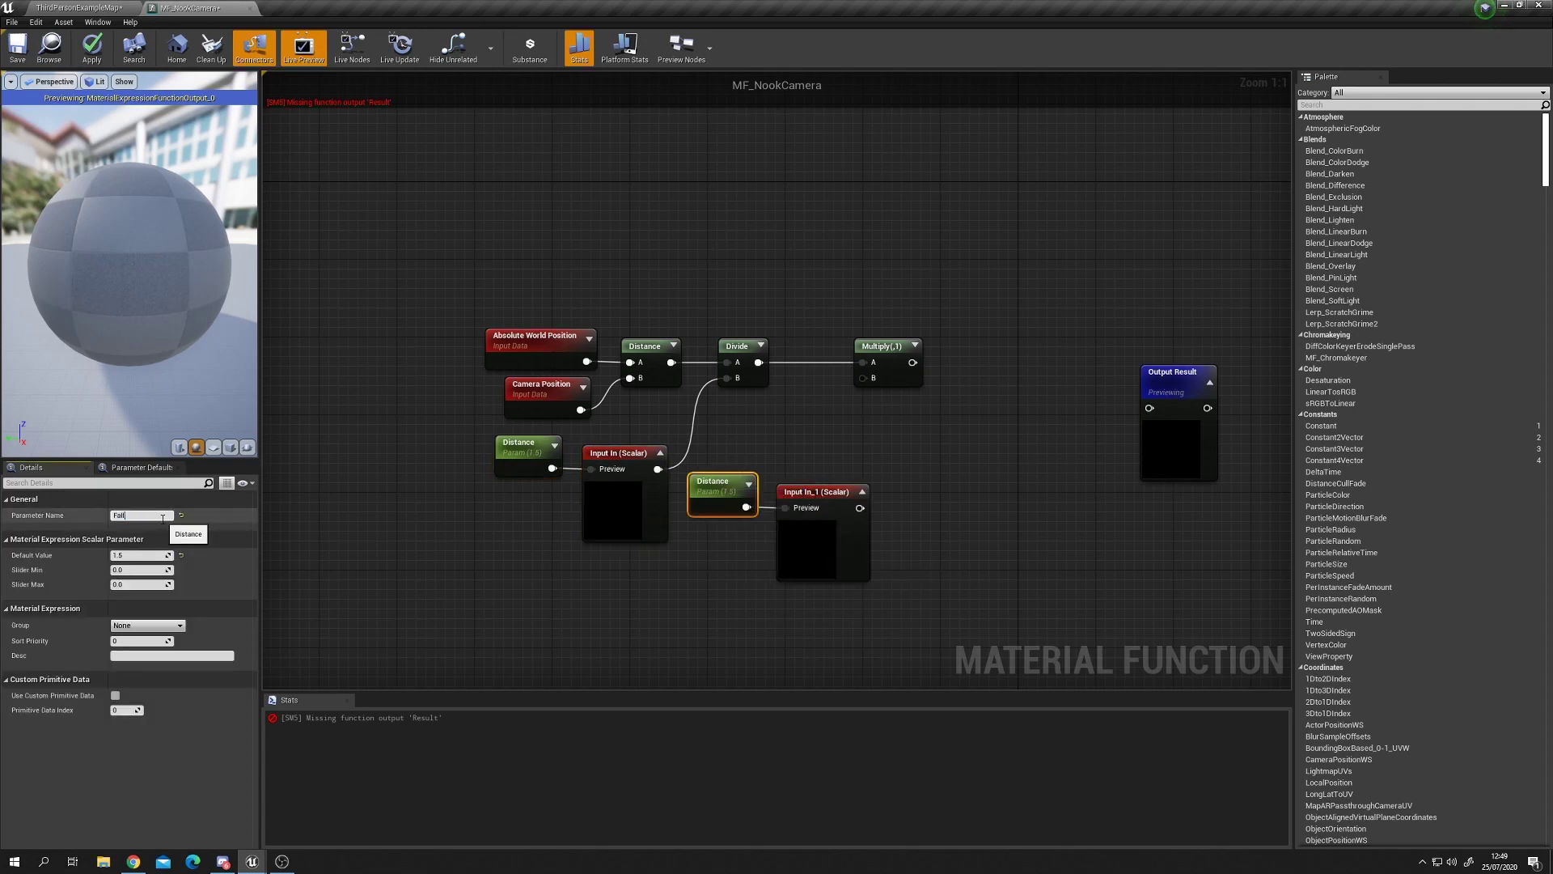
{"action": "type", "text": "off"}
{"action": "key", "text": "Return"}
Set the input name of the original function input, fed by the Distance parameter, to Distance
{"action": "left_click", "coordinate": [790, 537]}
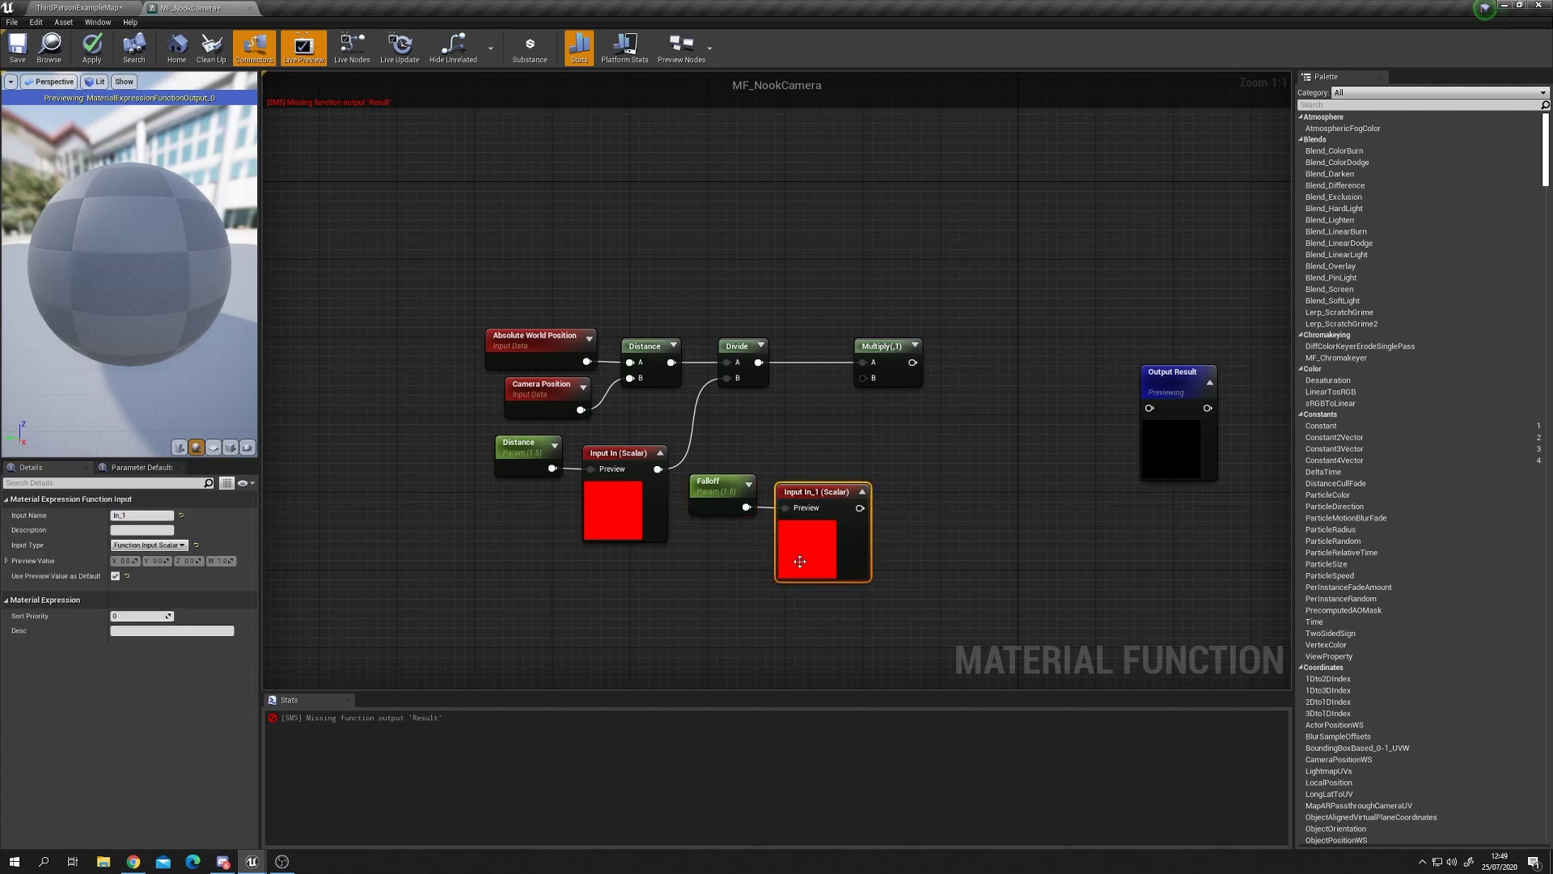
{"action": "left_click", "coordinate": [631, 486]}
{"action": "left_click", "coordinate": [147, 515]}
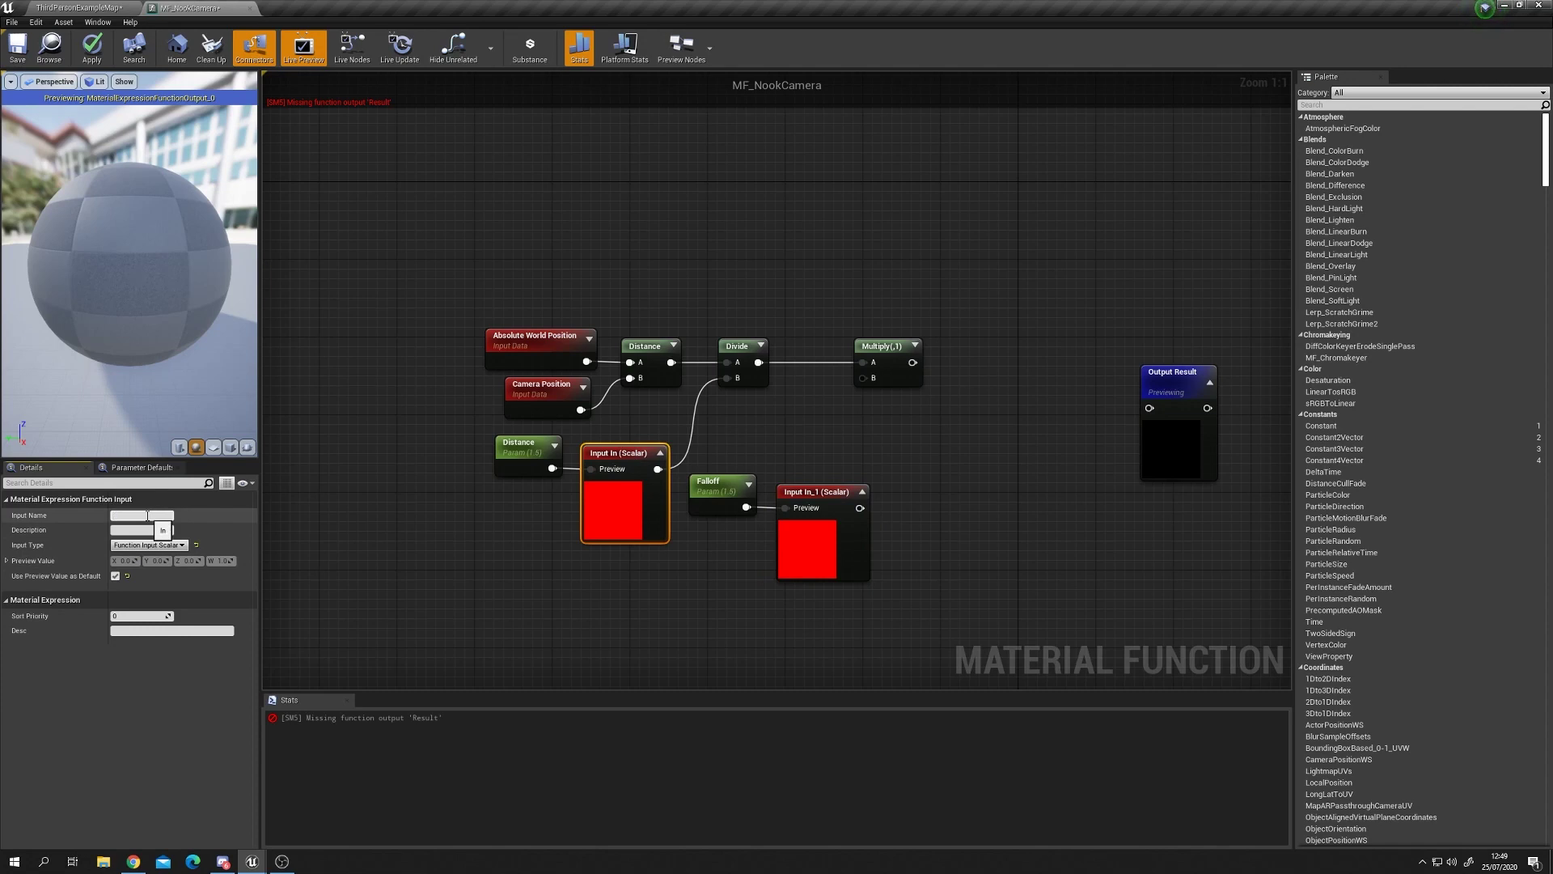
{"action": "type", "text": "Distance"}
{"action": "key", "text": "Return"}
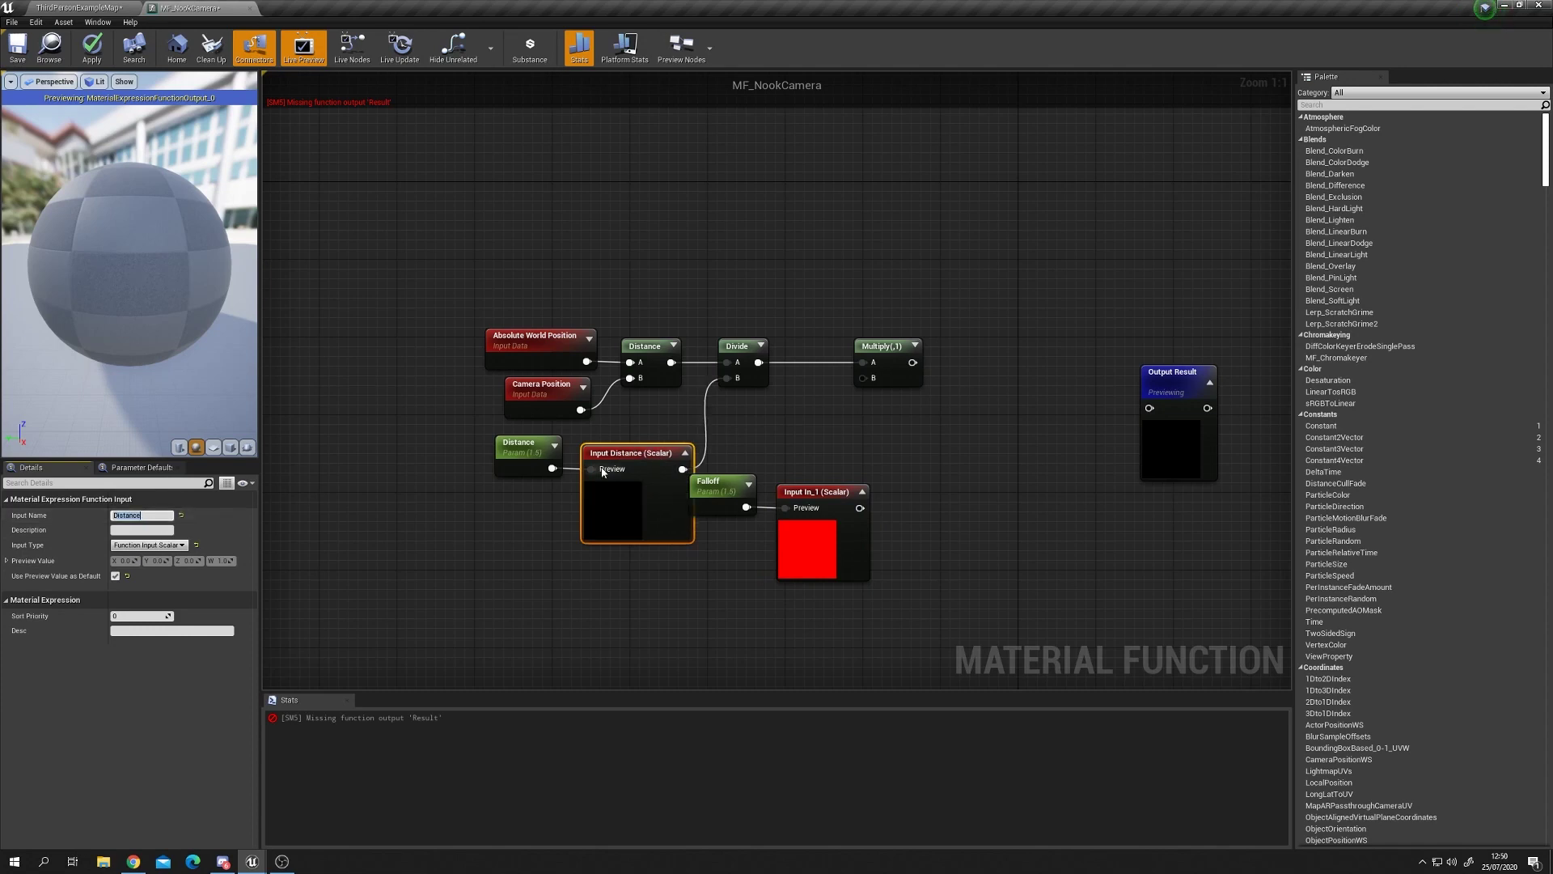
Shift the duplicated nodes clear of the Distance input, name the duplicated function input Falloff, and connect it to the Multiply node's B input
{"action": "left_click", "coordinate": [826, 543]}
{"action": "left_click_drag", "start_coordinate": [826, 543], "coordinate": [855, 543]}
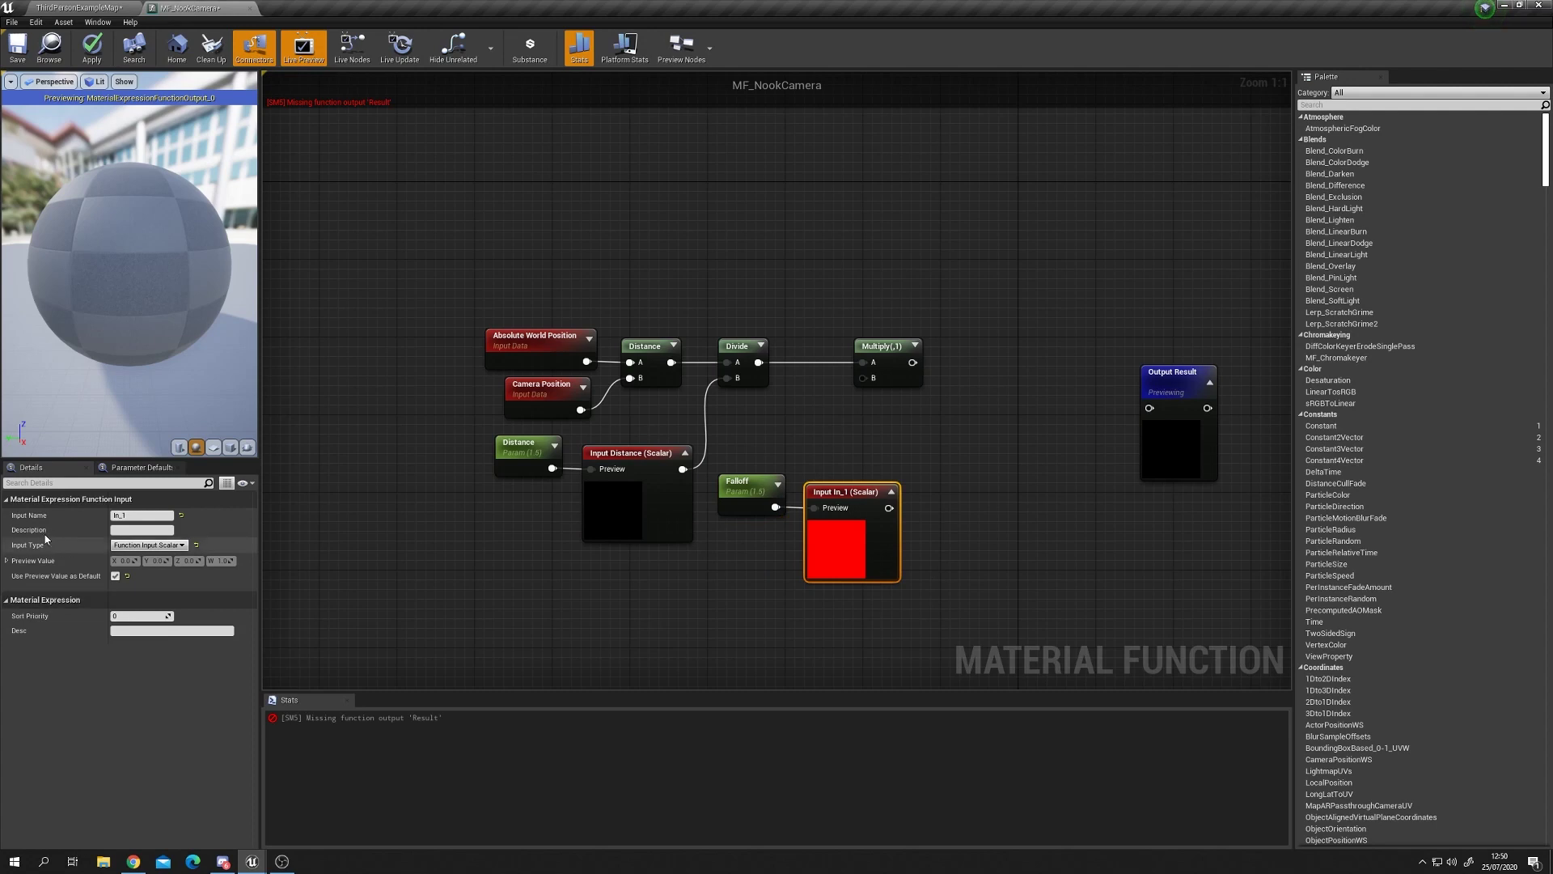
{"action": "left_click", "coordinate": [146, 515]}
{"action": "type", "text": "Falloff"}
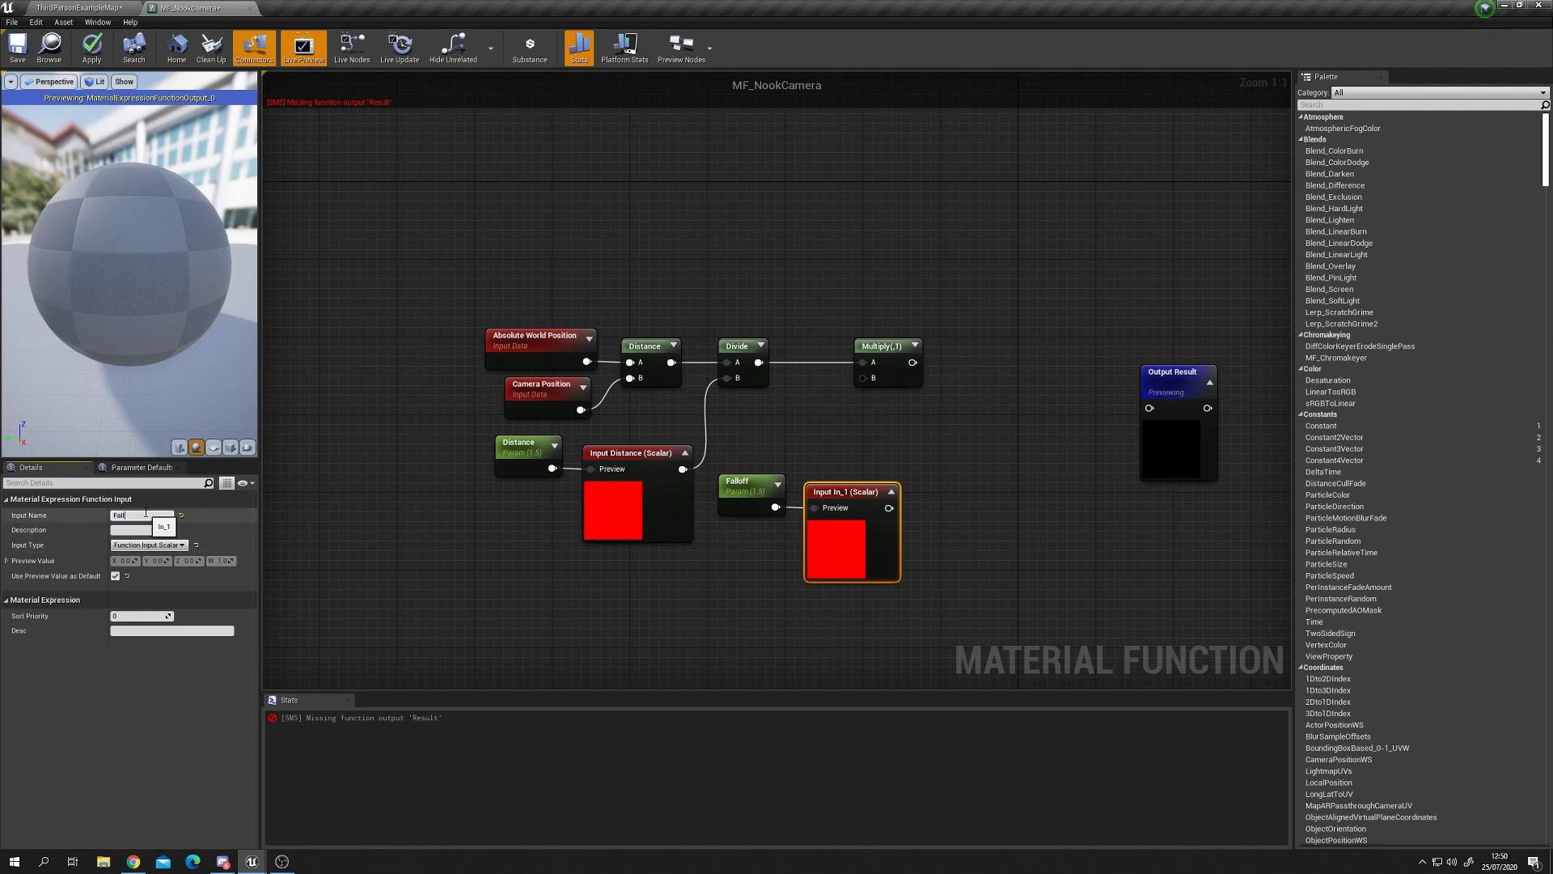
{"action": "key", "text": "Return"}
{"action": "left_click_drag", "start_coordinate": [896, 507], "coordinate": [863, 378]}
Set the Falloff parameter's default value to 0.01
{"action": "left_click", "coordinate": [748, 488]}
{"action": "left_click", "coordinate": [166, 555]}
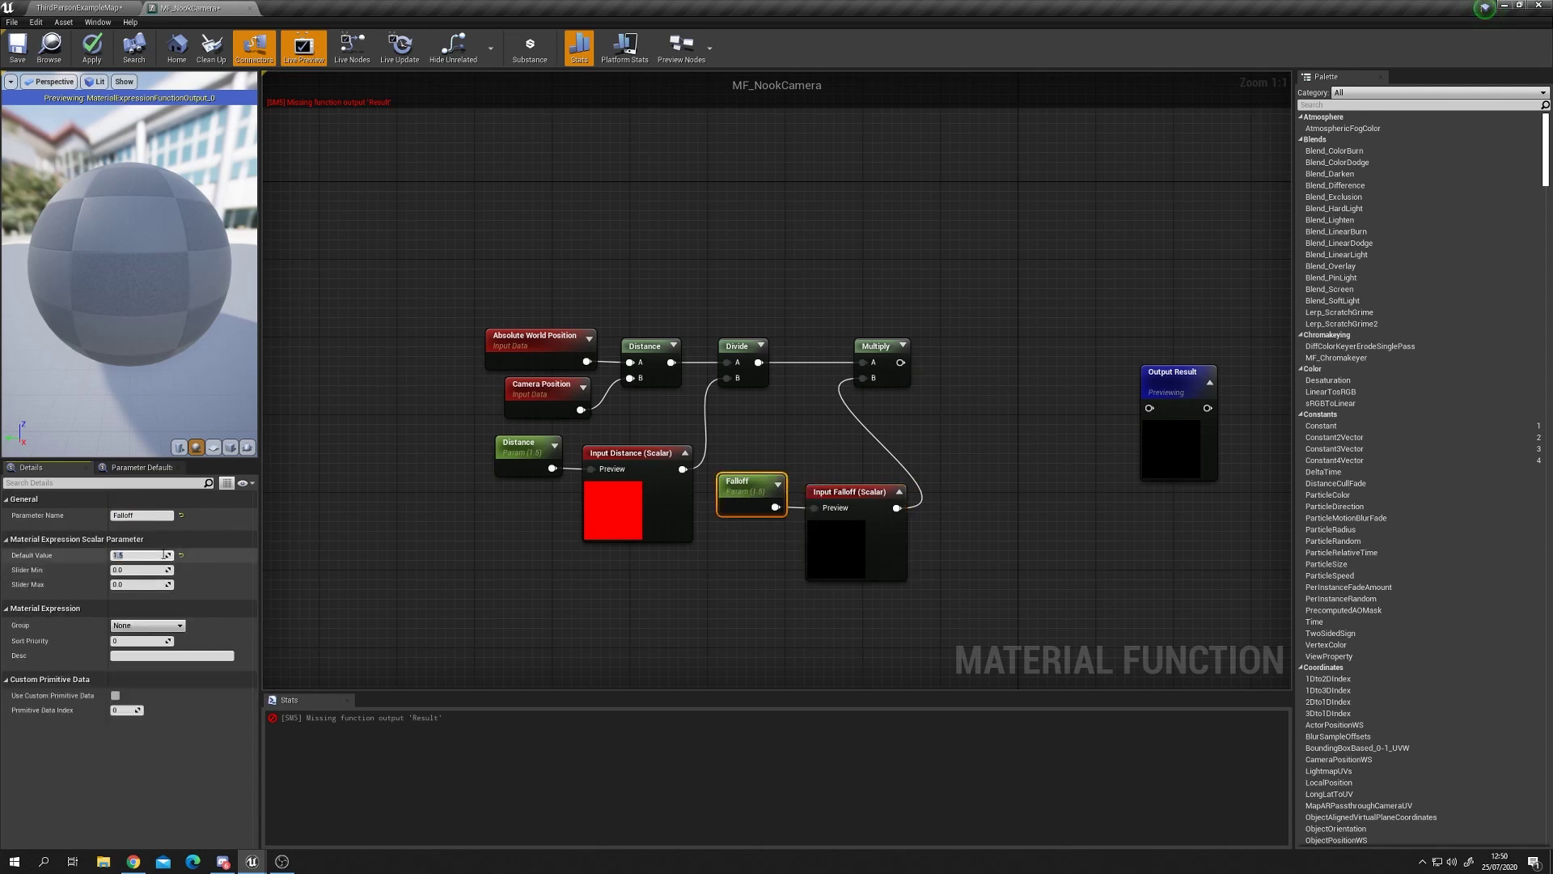
{"action": "type", "text": ".01"}
{"action": "key", "text": "Return"}
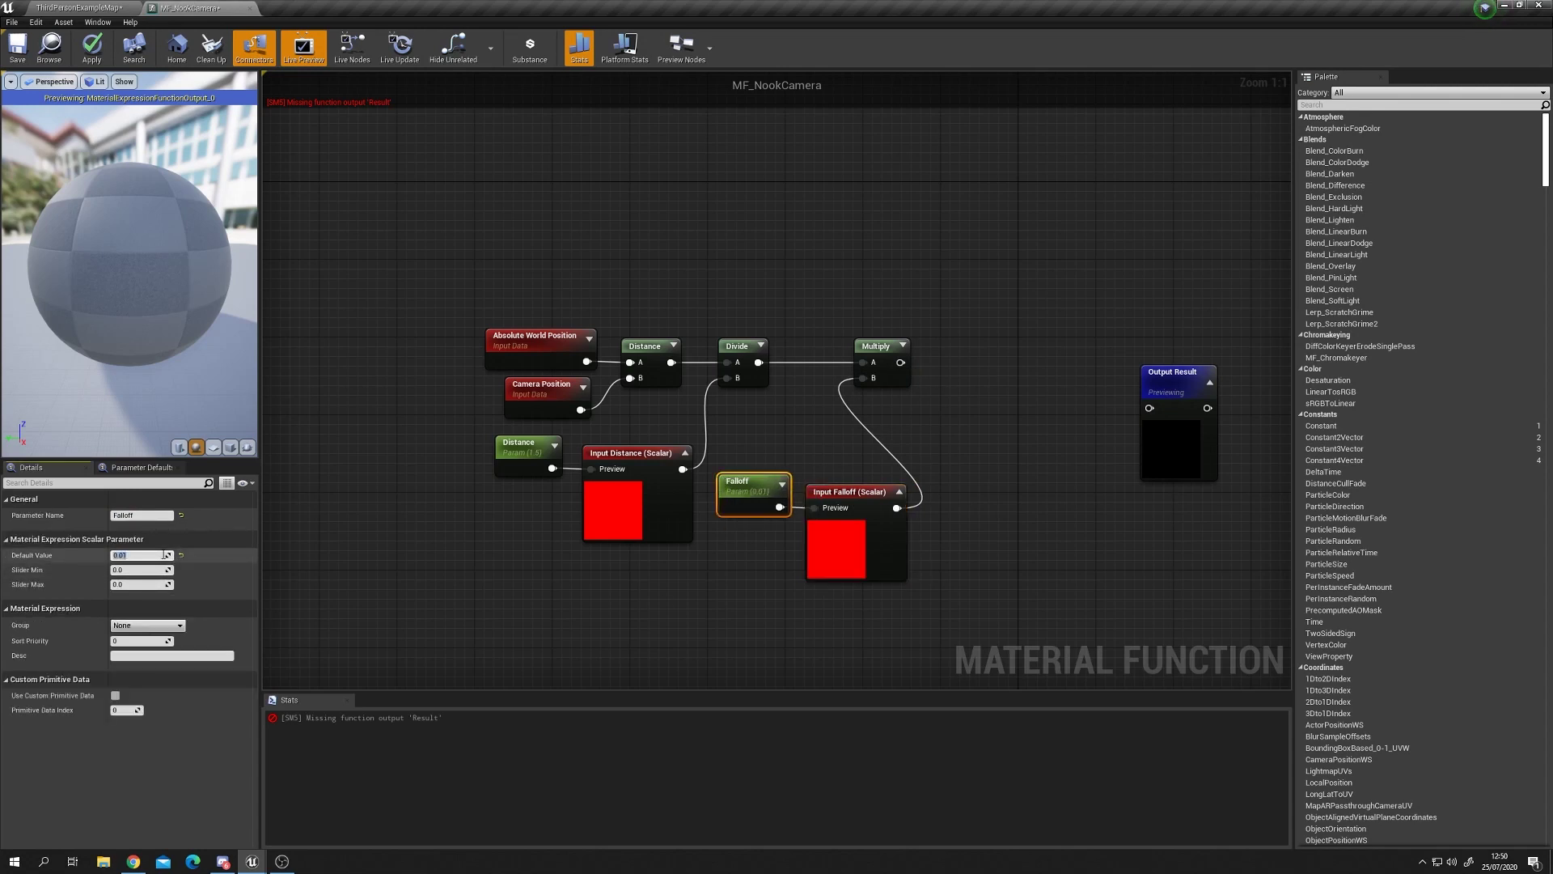
Tidy the graph by regrouping the Distance and Falloff inputs compactly beneath the nodes leading to Multiply
{"action": "left_click_drag", "start_coordinate": [440, 447], "coordinate": [590, 510]}
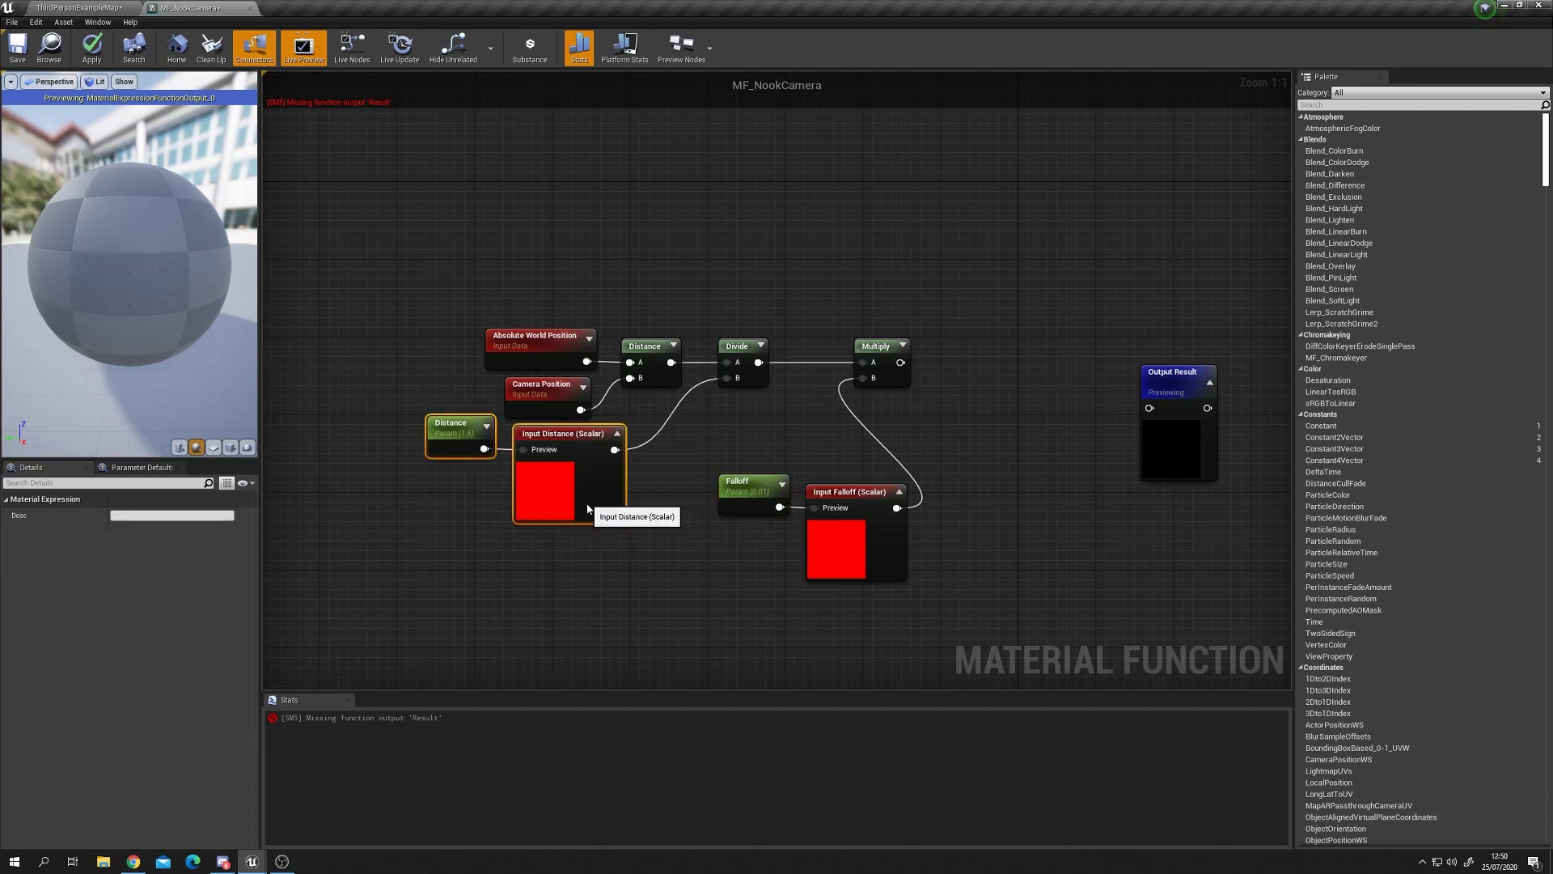
{"action": "left_click_drag", "start_coordinate": [478, 279], "coordinate": [708, 377]}
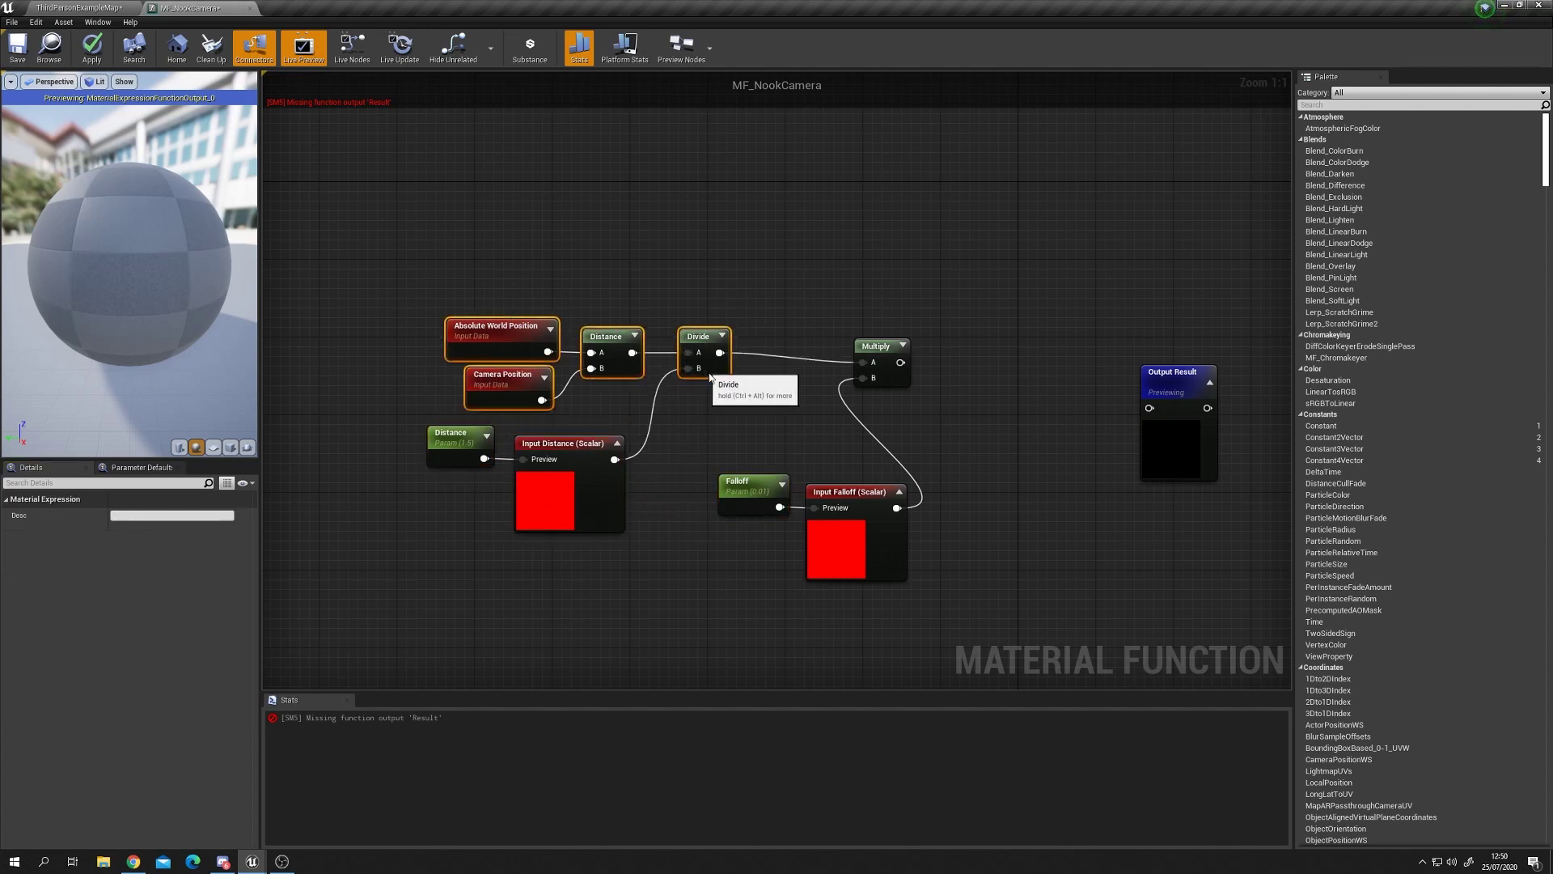
{"action": "left_click_drag", "start_coordinate": [710, 464], "coordinate": [843, 552]}
{"action": "left_click_drag", "start_coordinate": [847, 556], "coordinate": [781, 528]}
{"action": "left_click_drag", "start_coordinate": [408, 297], "coordinate": [861, 620]}
{"action": "right_click_drag", "start_coordinate": [861, 620], "coordinate": [958, 614]}
{"action": "left_click_drag", "start_coordinate": [898, 518], "coordinate": [705, 546]}
{"action": "left_click", "coordinate": [871, 497]}
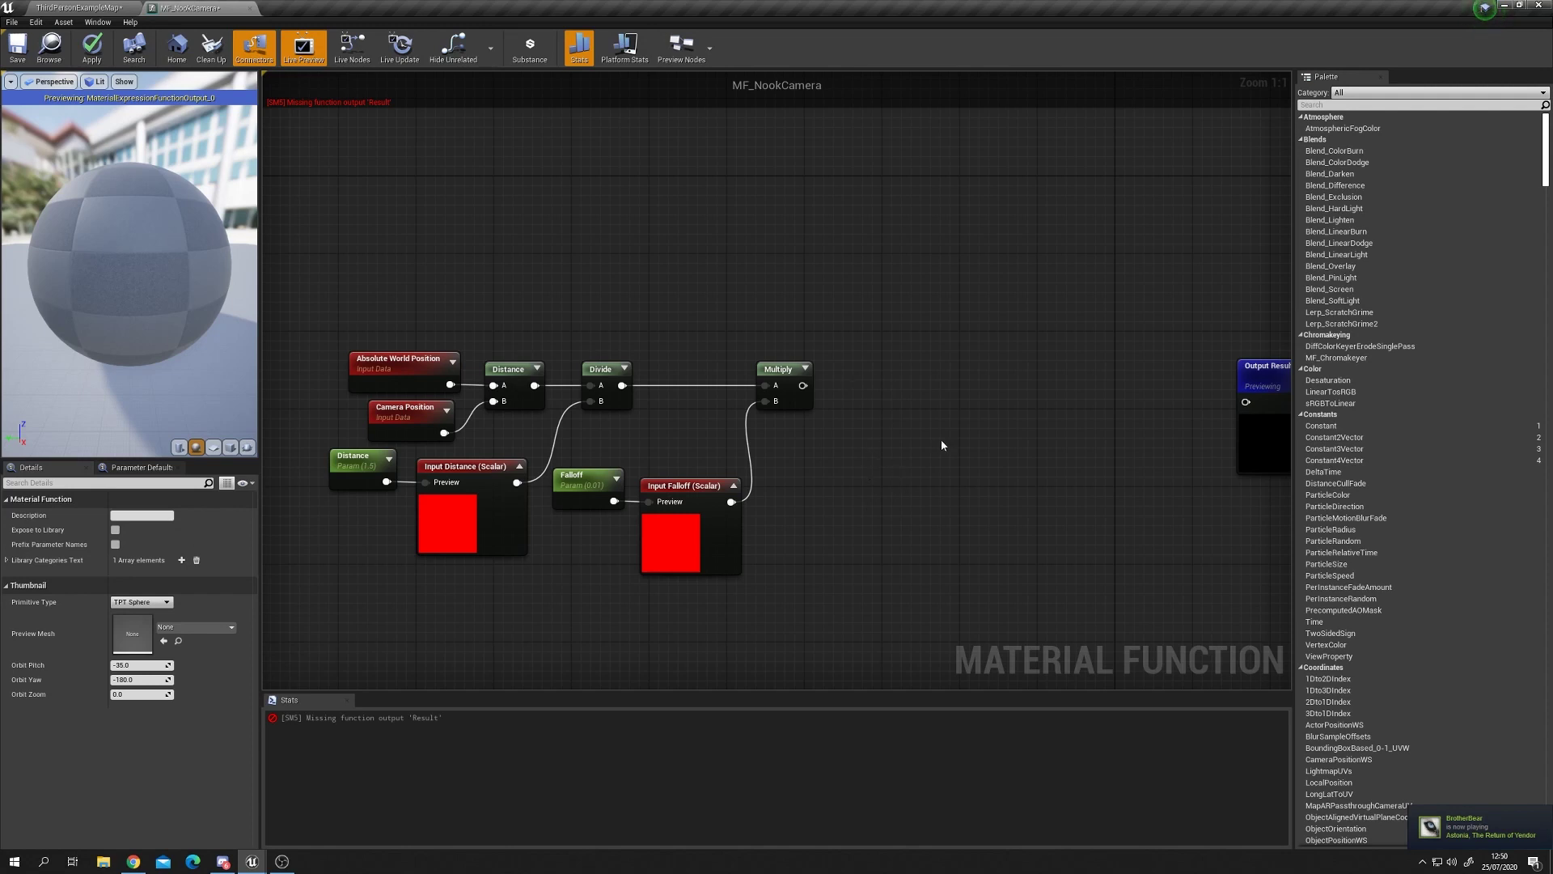
Add a Power node beside the Multiply node, with the Multiply output connected to its Base input
{"action": "key", "text": "e"}
{"action": "left_click", "coordinate": [888, 392]}
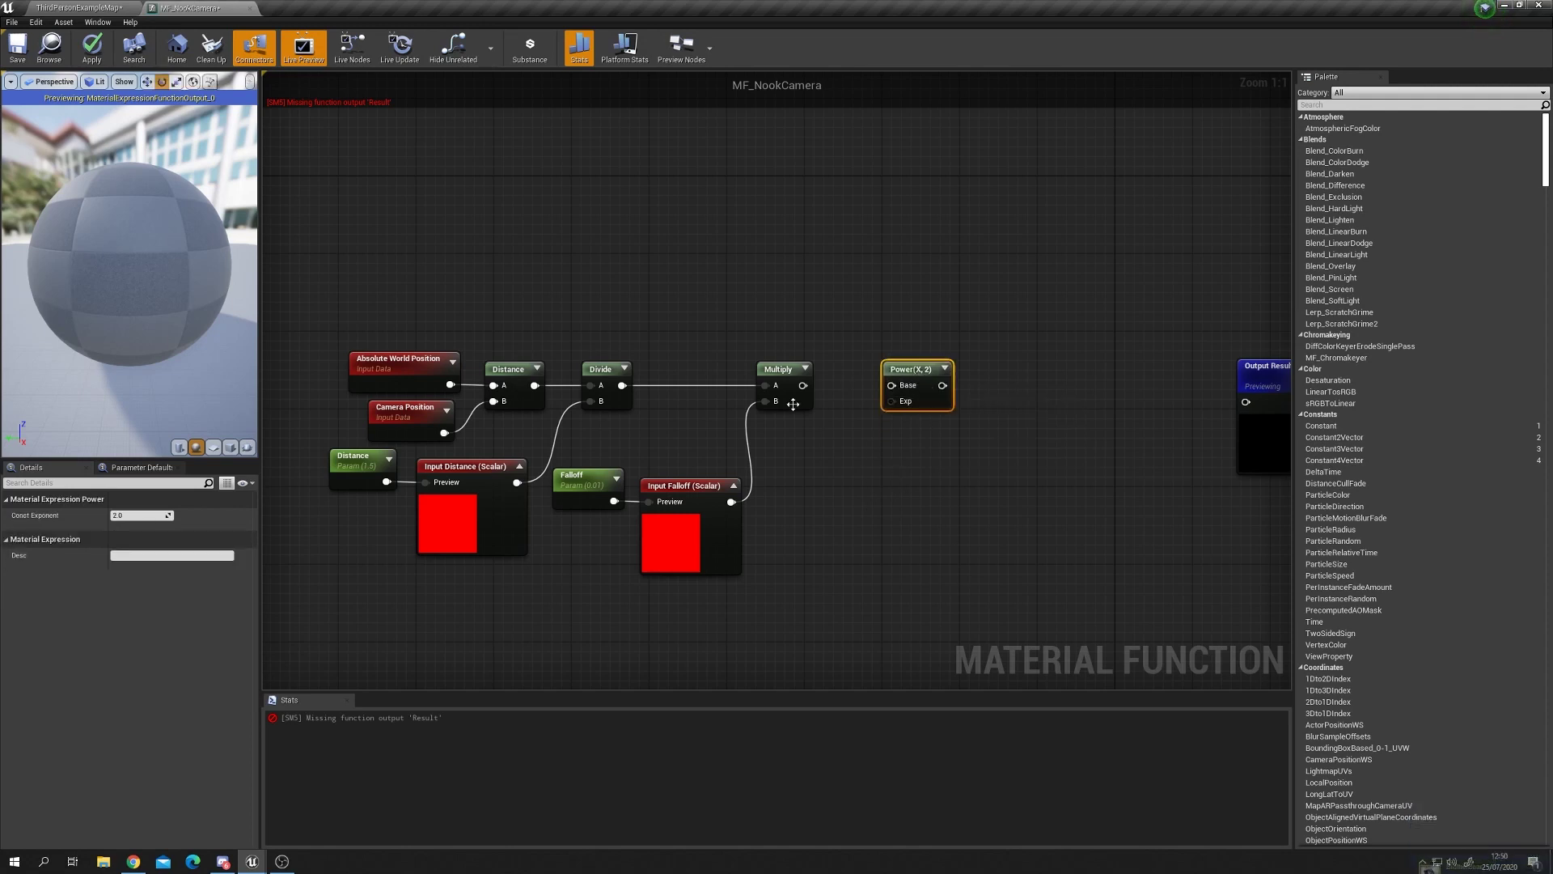
{"action": "left_click_drag", "start_coordinate": [801, 385], "coordinate": [886, 407]}
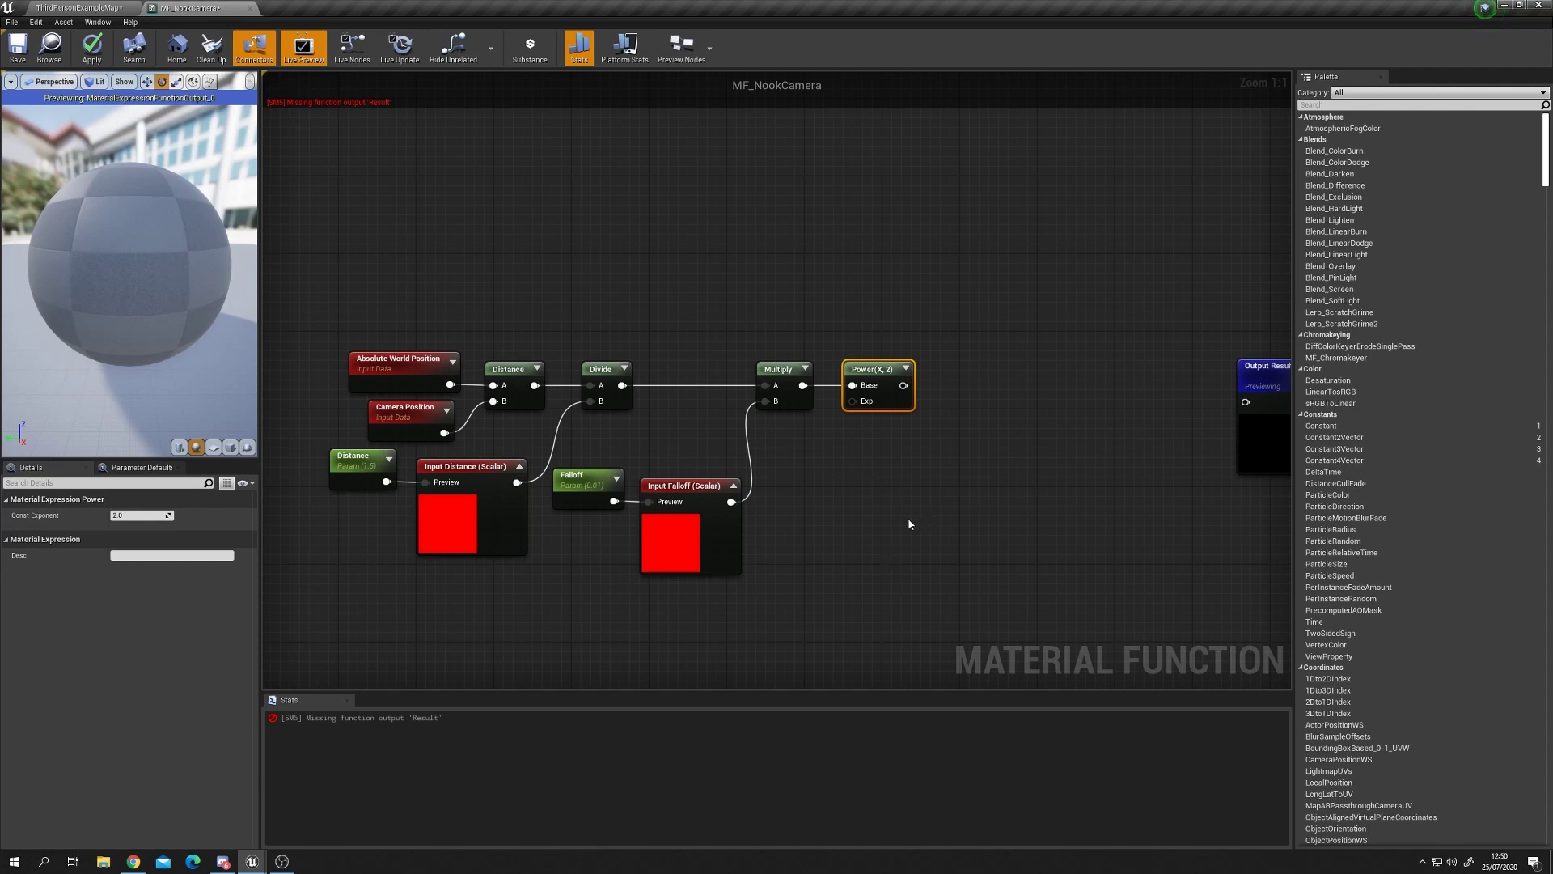
Add a second Multiply node after the Power node, with the Power output connected to its A input
{"action": "left_click", "coordinate": [997, 372]}
{"action": "left_click_drag", "start_coordinate": [904, 385], "coordinate": [1050, 369]}
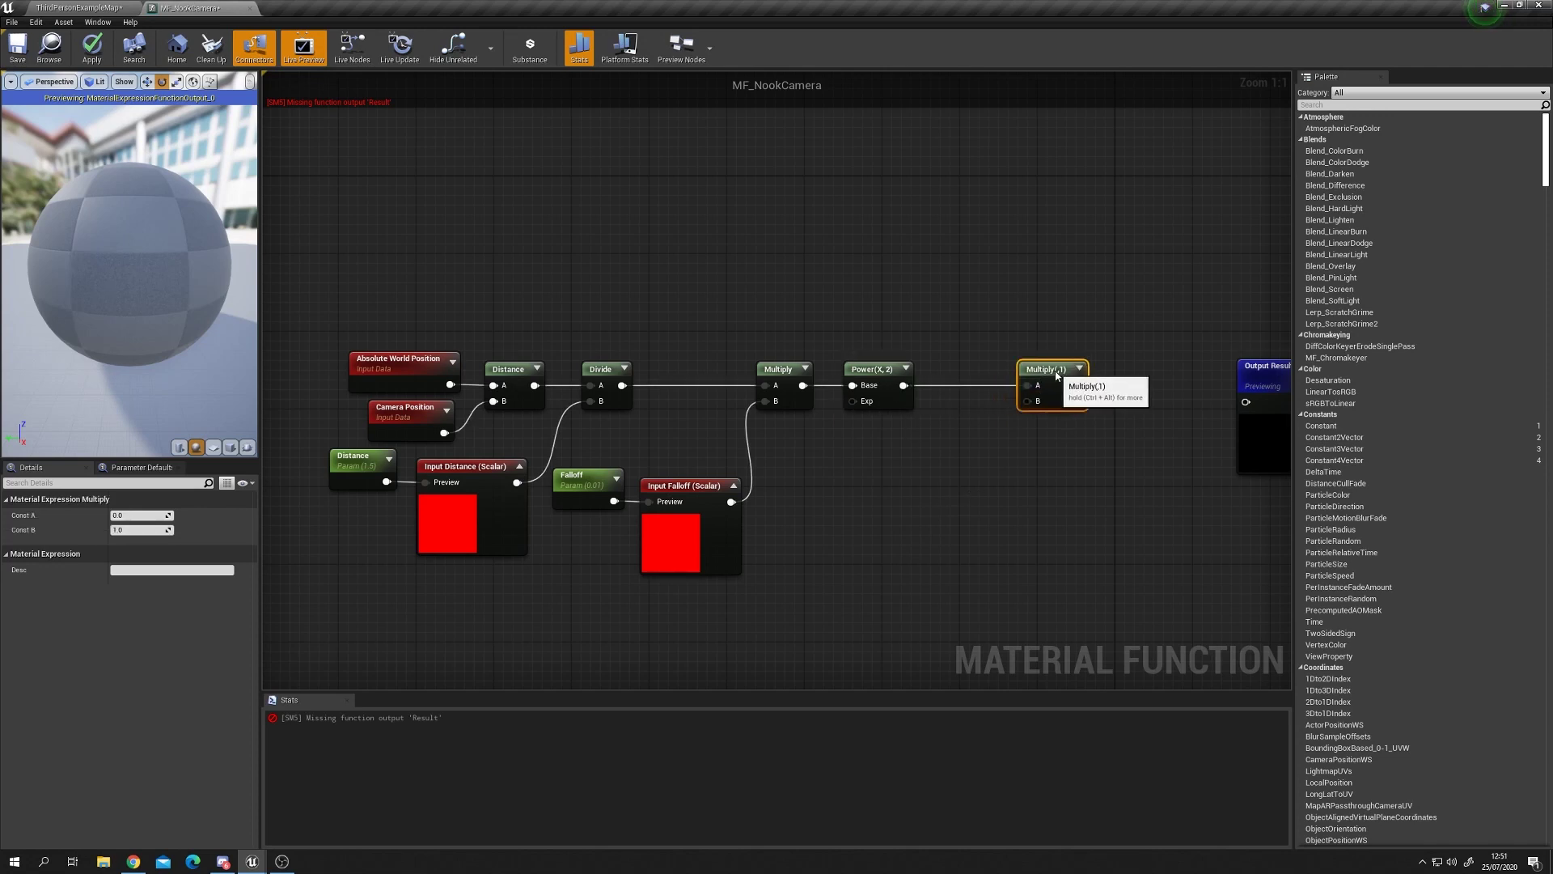
{"action": "left_click", "coordinate": [983, 497]}
Examine the axis directions in the sphere preview and the node chain feeding the second Multiply node
{"action": "right_click_drag", "start_coordinate": [876, 521], "coordinate": [963, 520]}
{"action": "left_click_drag", "start_coordinate": [210, 257], "coordinate": [196, 445]}
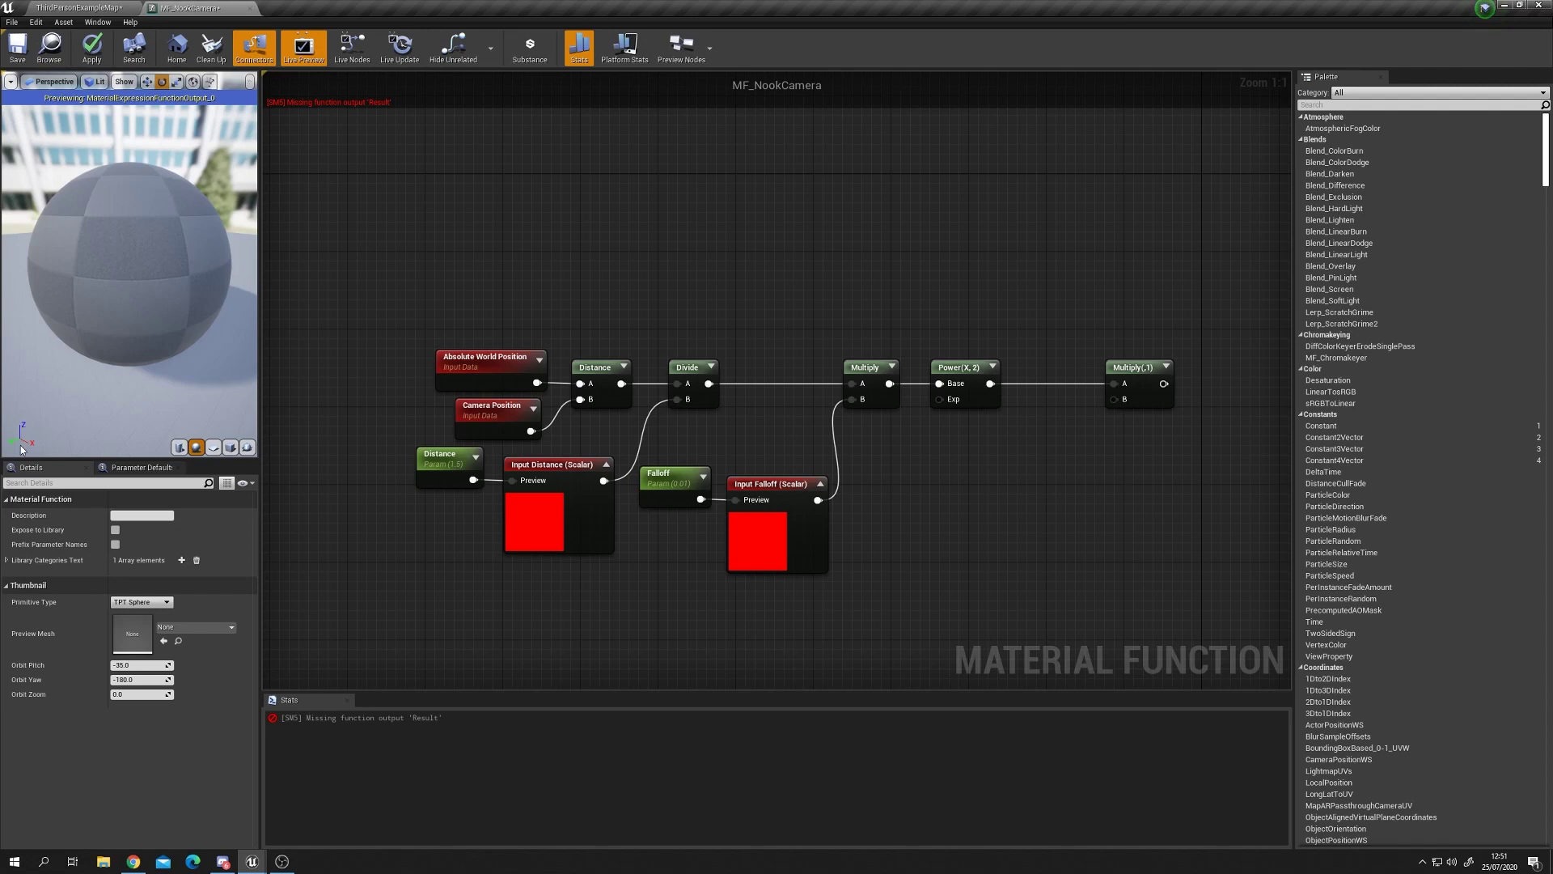
{"action": "mouse_move", "coordinate": [56, 415]}
{"action": "left_mouse_down"}
{"action": "mouse_move", "coordinate": [178, 405]}
{"action": "mouse_move", "coordinate": [42, 426]}
{"action": "left_mouse_up"}
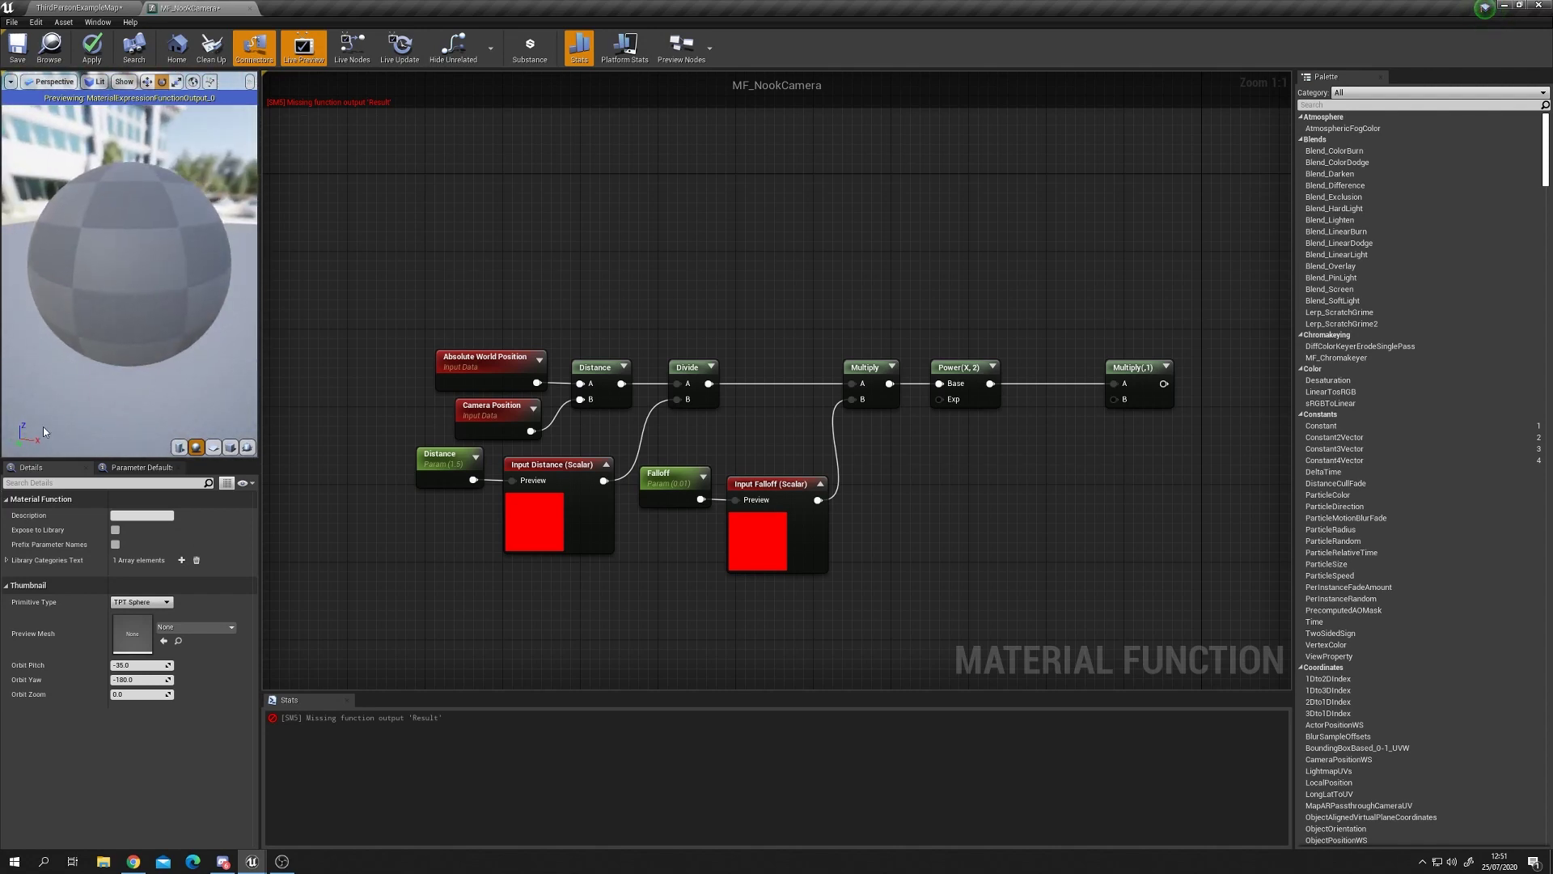
{"action": "left_click_drag", "start_coordinate": [66, 364], "coordinate": [57, 451]}
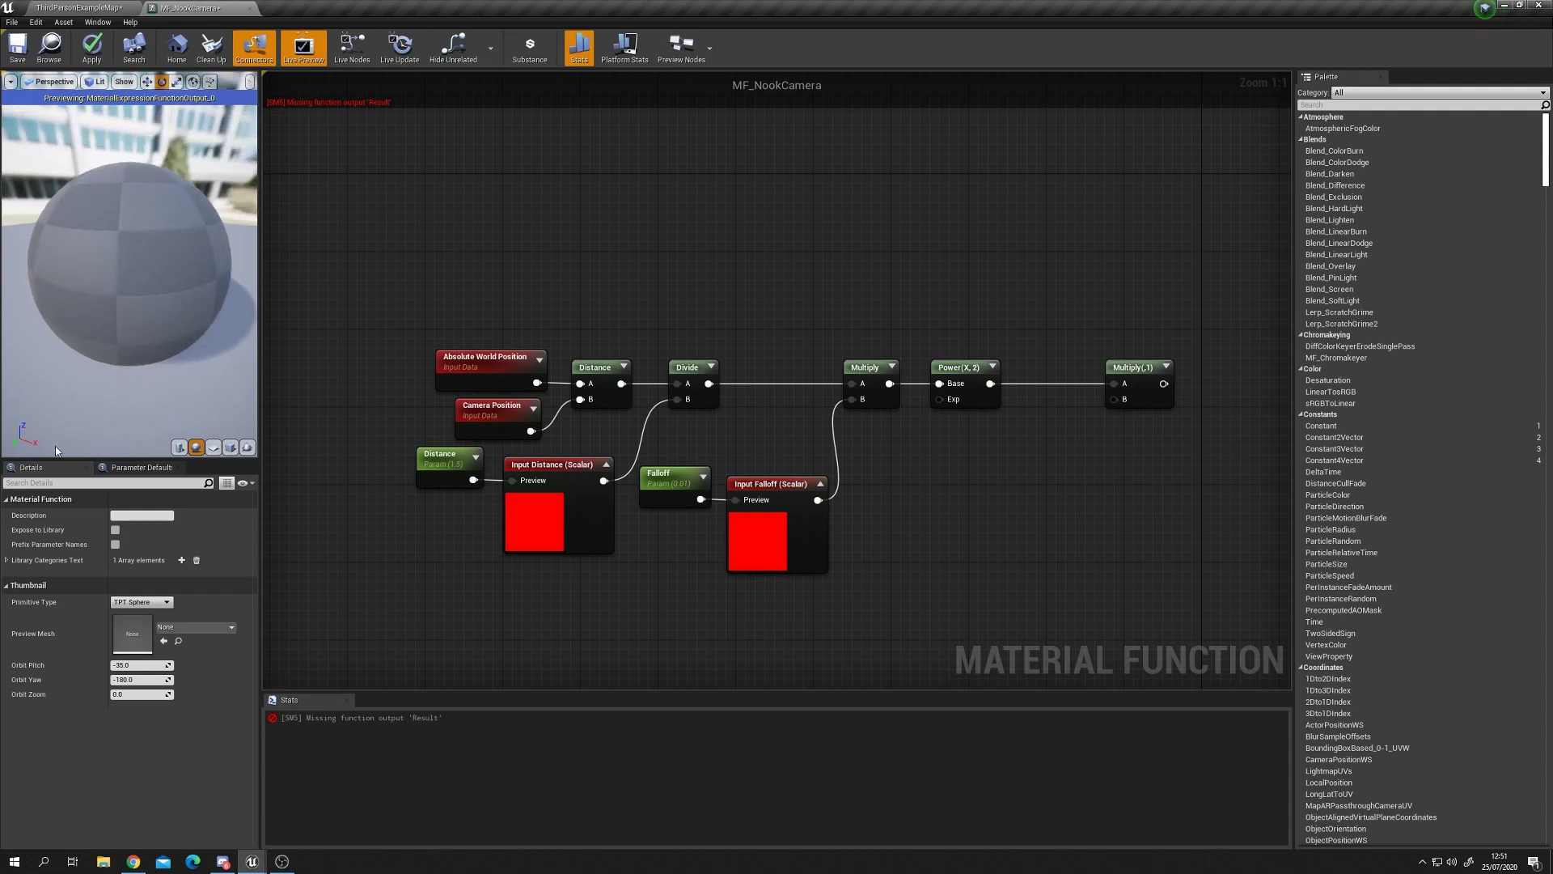
{"action": "left_click_drag", "start_coordinate": [101, 334], "coordinate": [29, 424]}
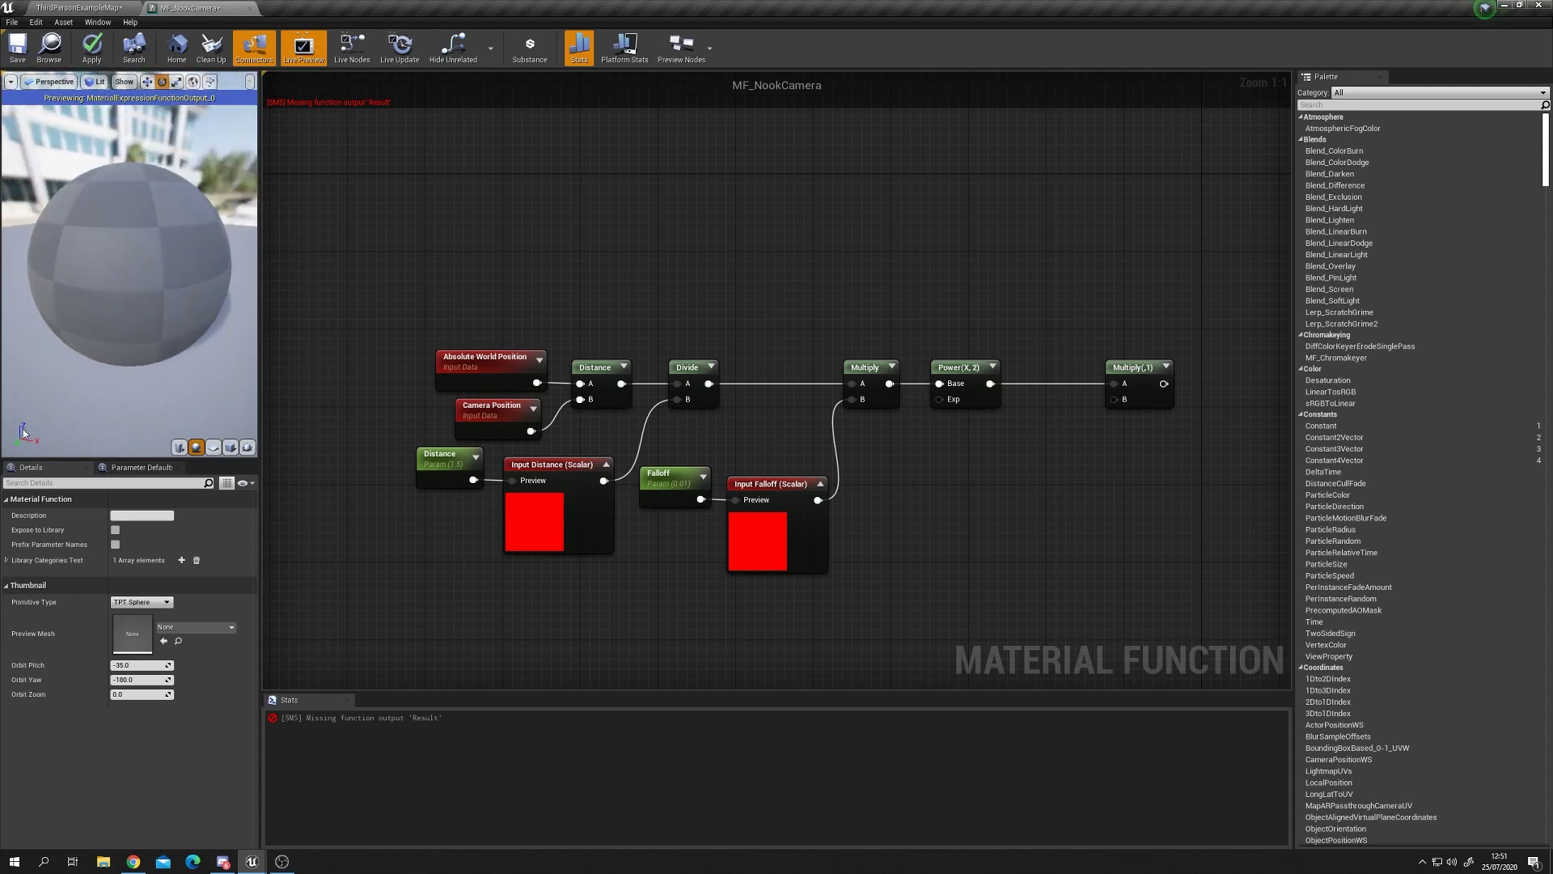
{"action": "right_click_drag", "start_coordinate": [912, 479], "coordinate": [838, 475]}
{"action": "left_click", "coordinate": [1076, 390]}
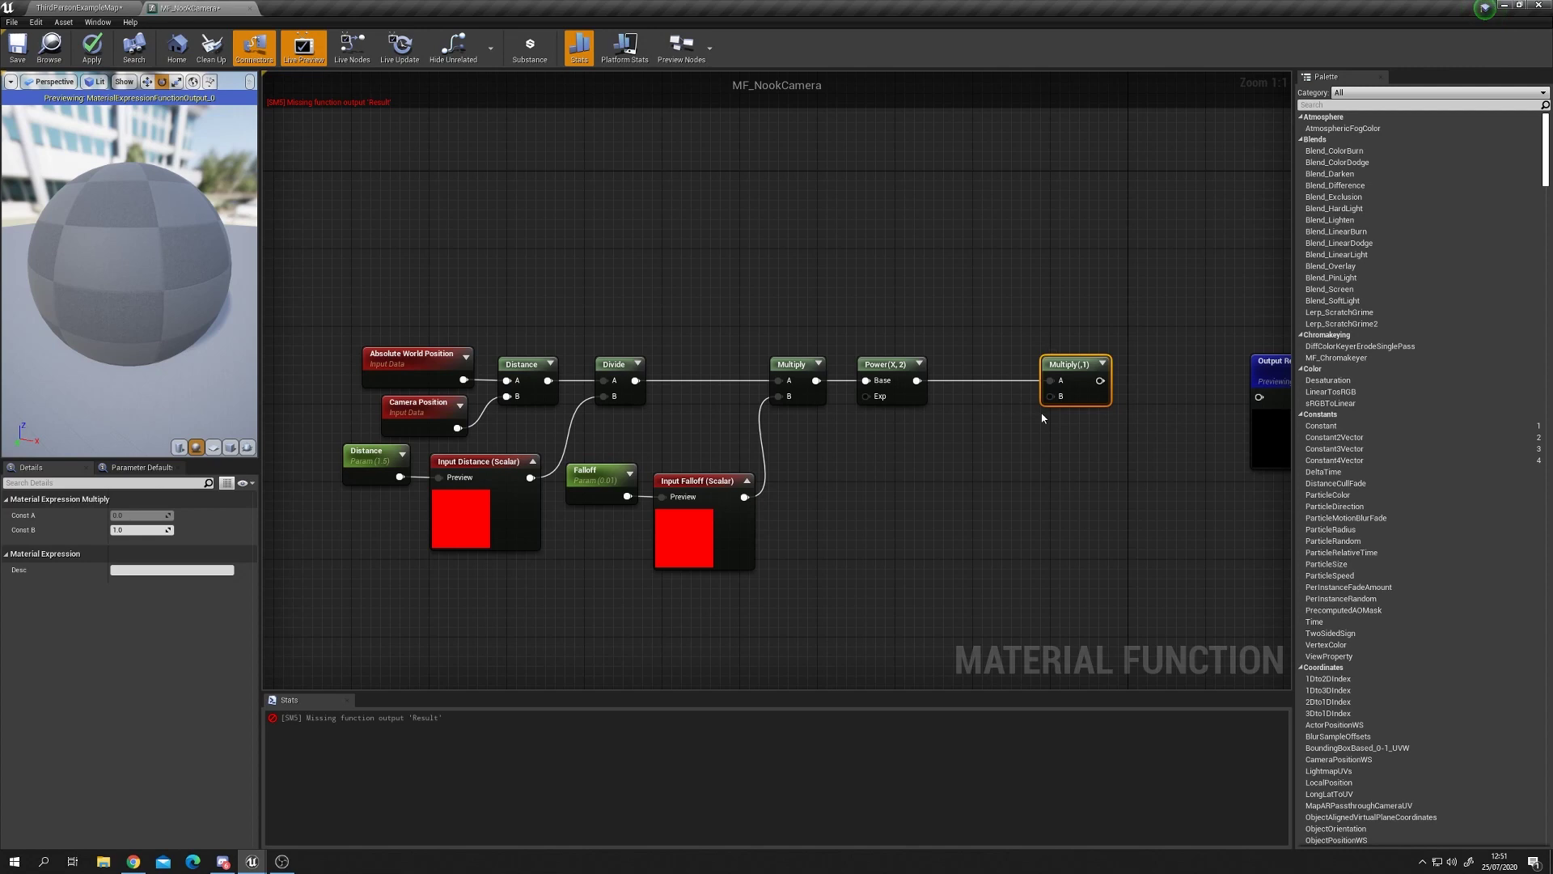
{"action": "left_click_drag", "start_coordinate": [361, 319], "coordinate": [1016, 608]}
{"action": "left_click", "coordinate": [1017, 605]}
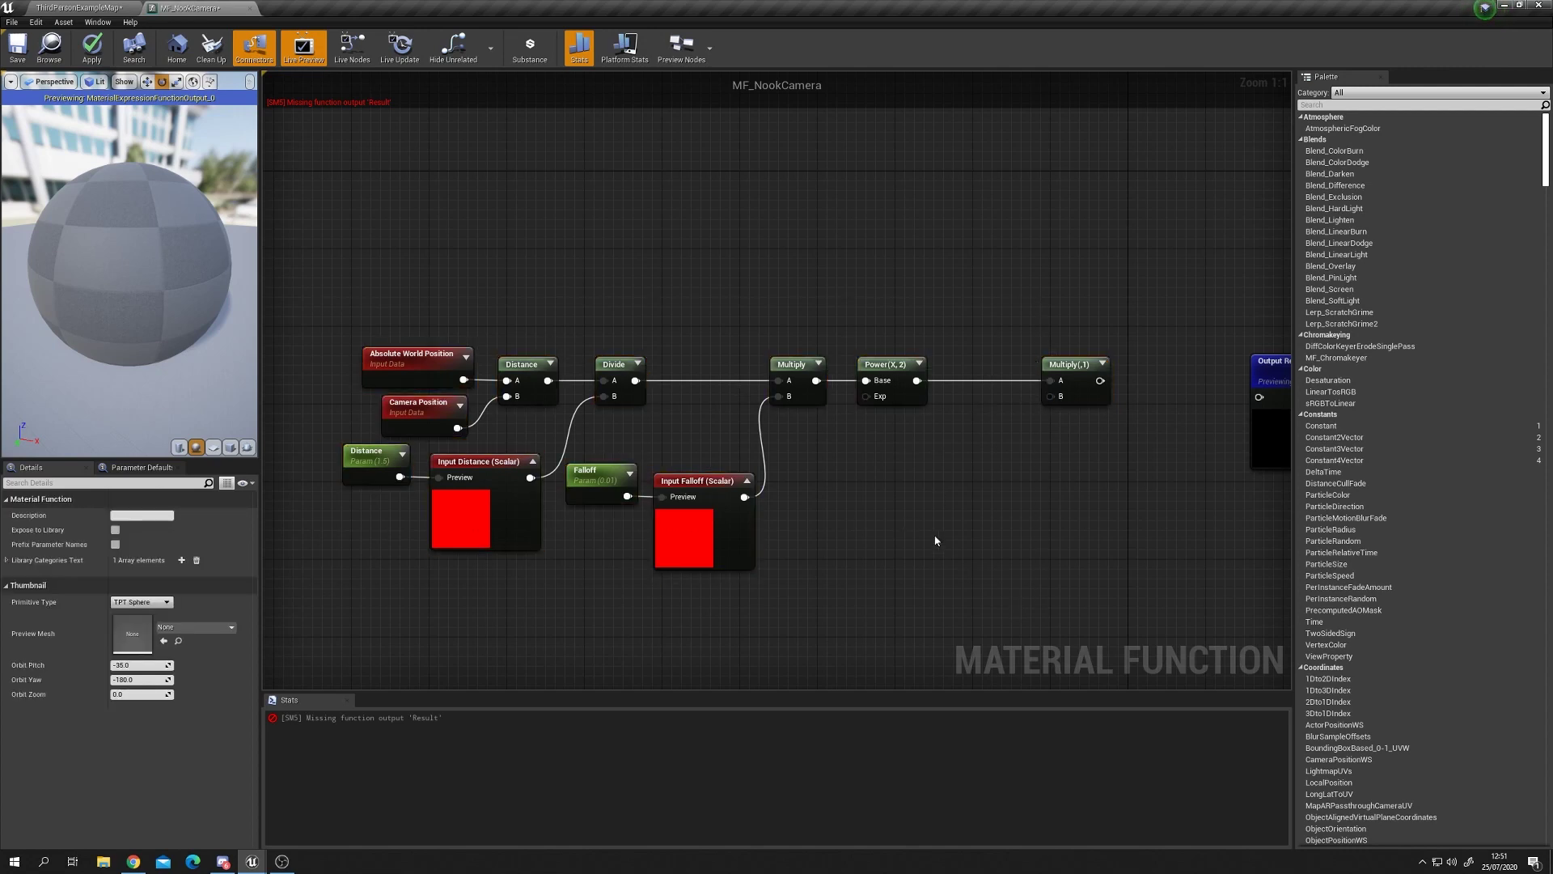
Add a vector parameter named Direction beneath the Power node
{"action": "right_click_drag", "start_coordinate": [996, 531], "coordinate": [964, 526]}
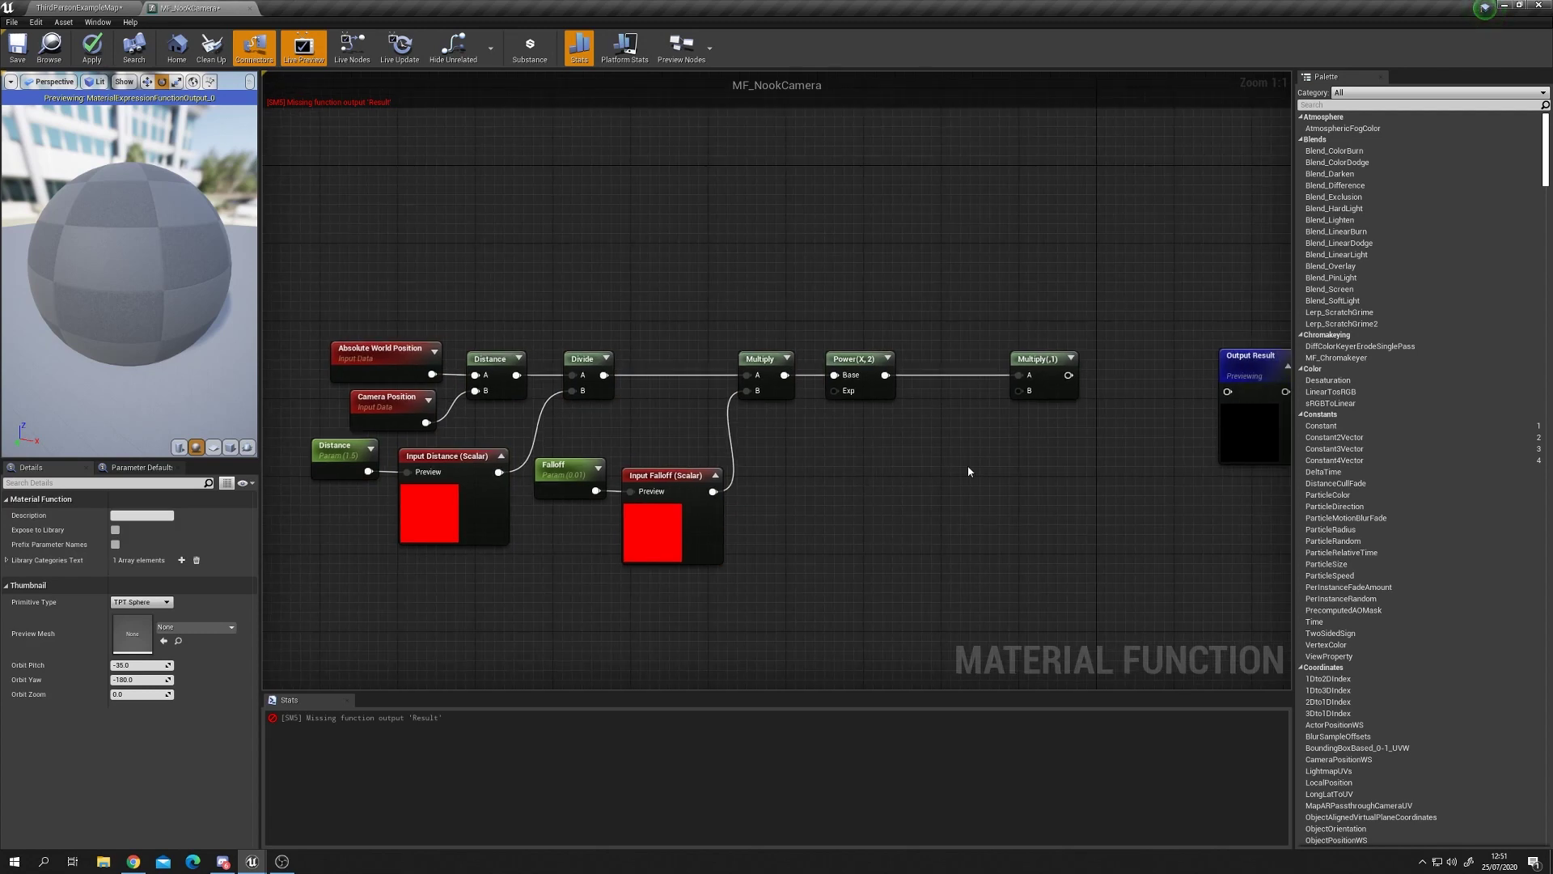
{"action": "right_click_drag", "start_coordinate": [981, 475], "coordinate": [1002, 511]}
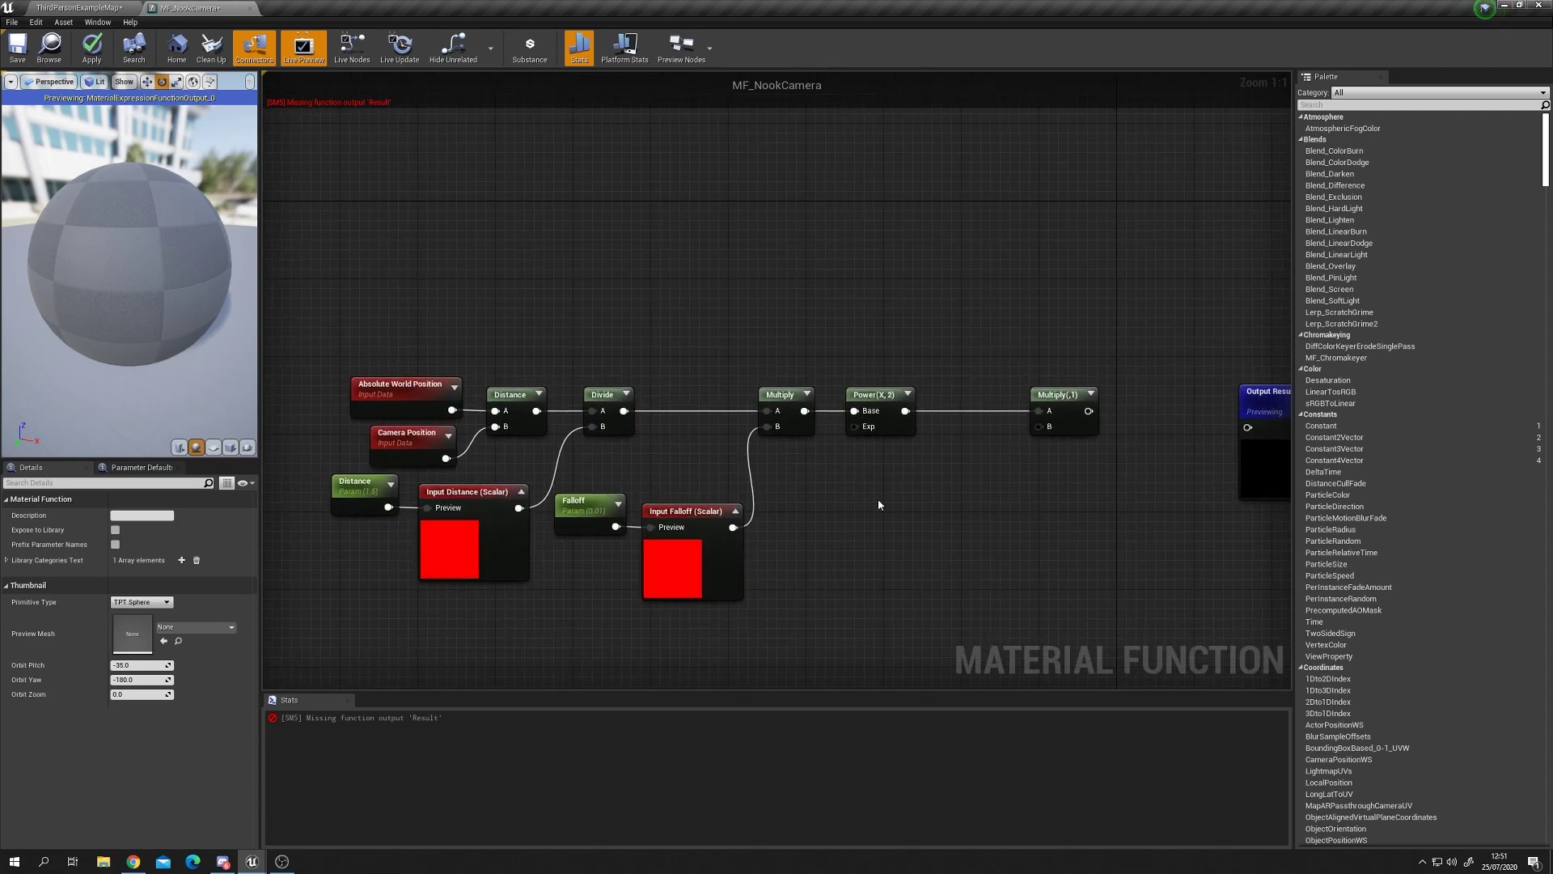
{"action": "left_click", "coordinate": [857, 490]}
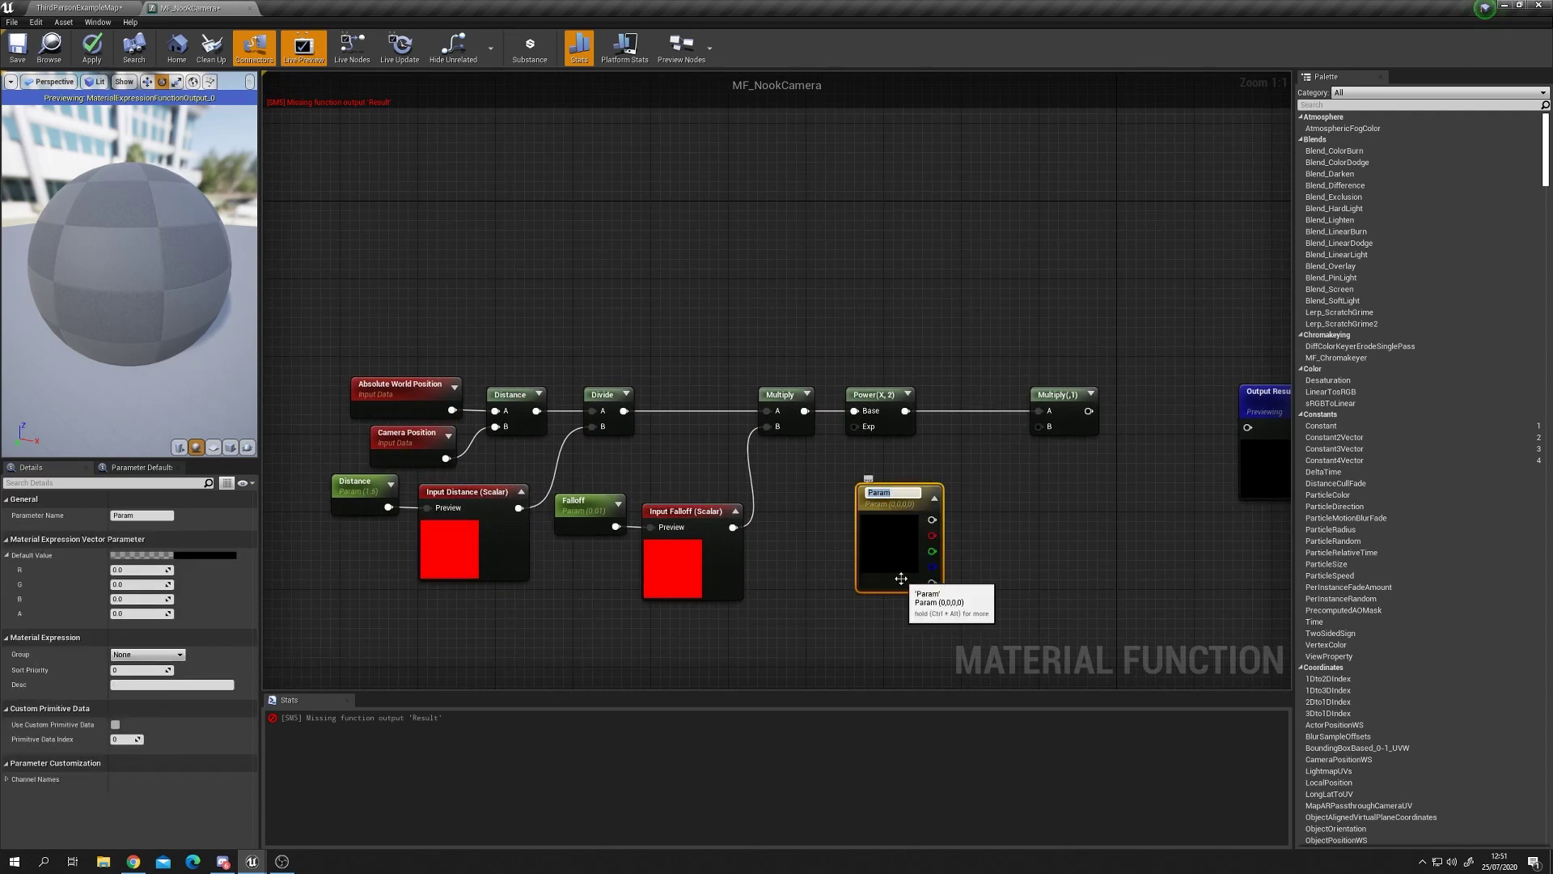
{"action": "type", "text": "Direction"}
{"action": "key", "text": "Return"}
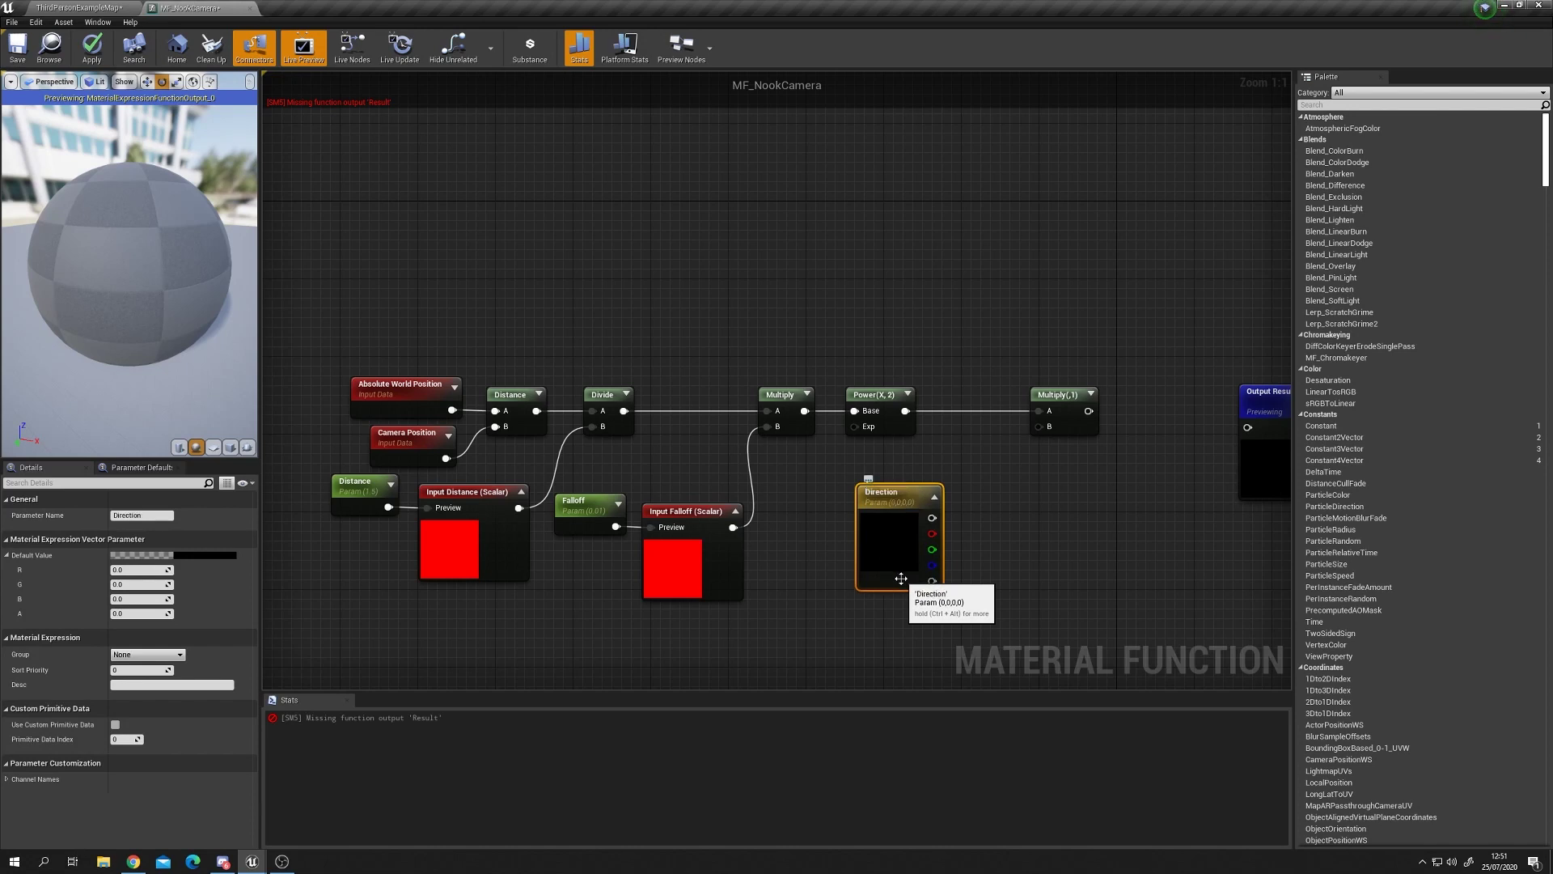
Set the Direction parameter's default B value to -0.5 and place the node just under the Power node
{"action": "left_click", "coordinate": [148, 598]}
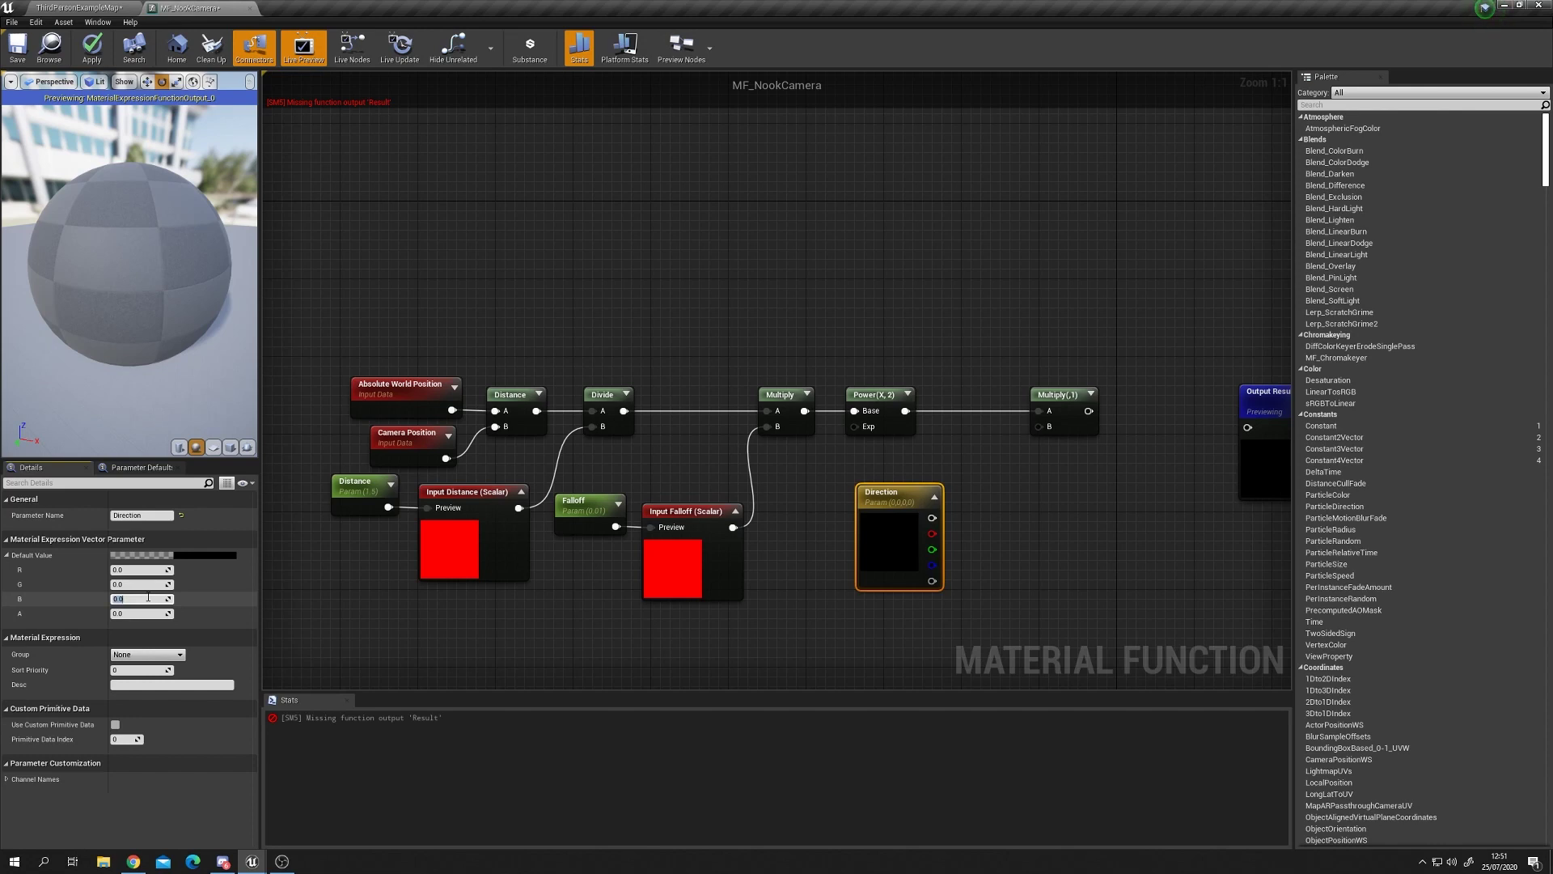
{"action": "key", "text": "Return"}
{"action": "left_click_drag", "start_coordinate": [882, 551], "coordinate": [842, 530]}
{"action": "left_click", "coordinate": [992, 566]}
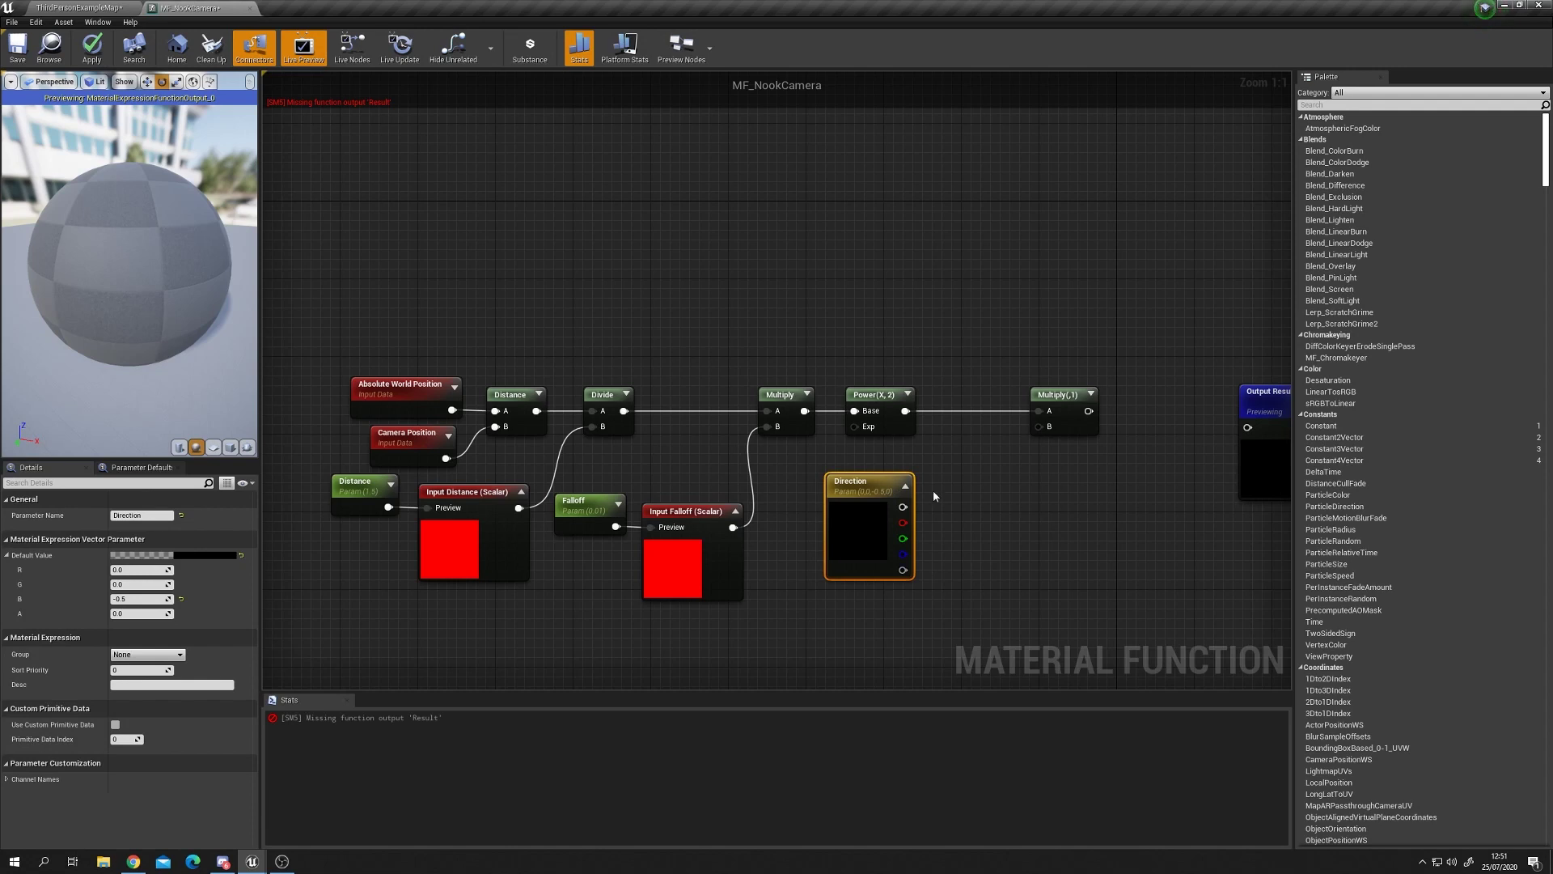
{"action": "left_click_drag", "start_coordinate": [868, 538], "coordinate": [858, 518]}
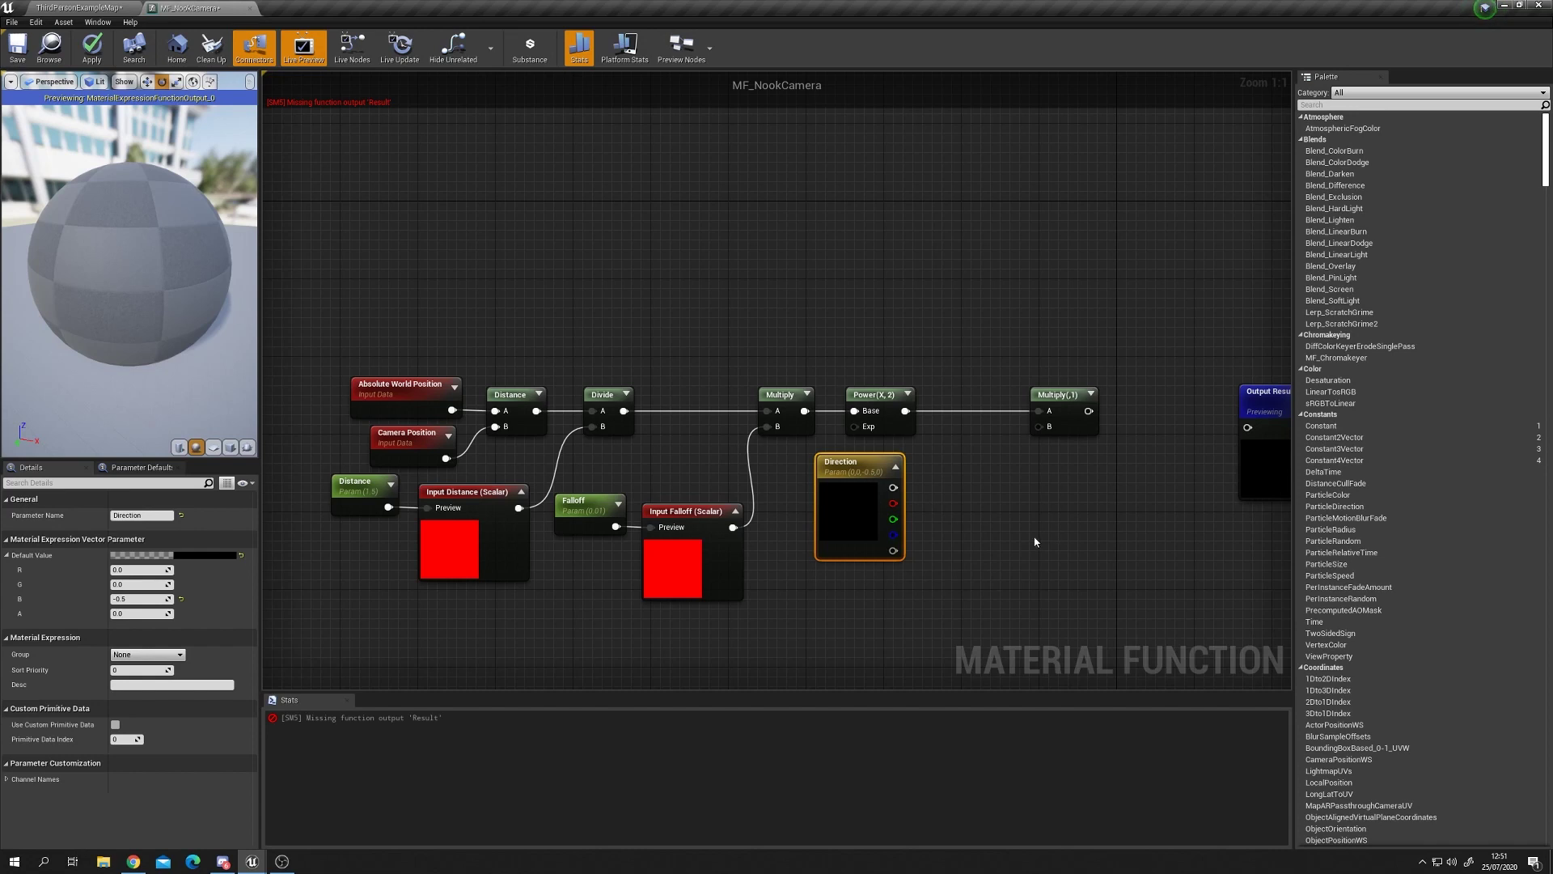
Duplicate the Falloff function input beside the Direction parameter and connect Direction's output to its Preview input
{"action": "left_click", "coordinate": [695, 591]}
{"action": "key", "text": "ctrl+c"}
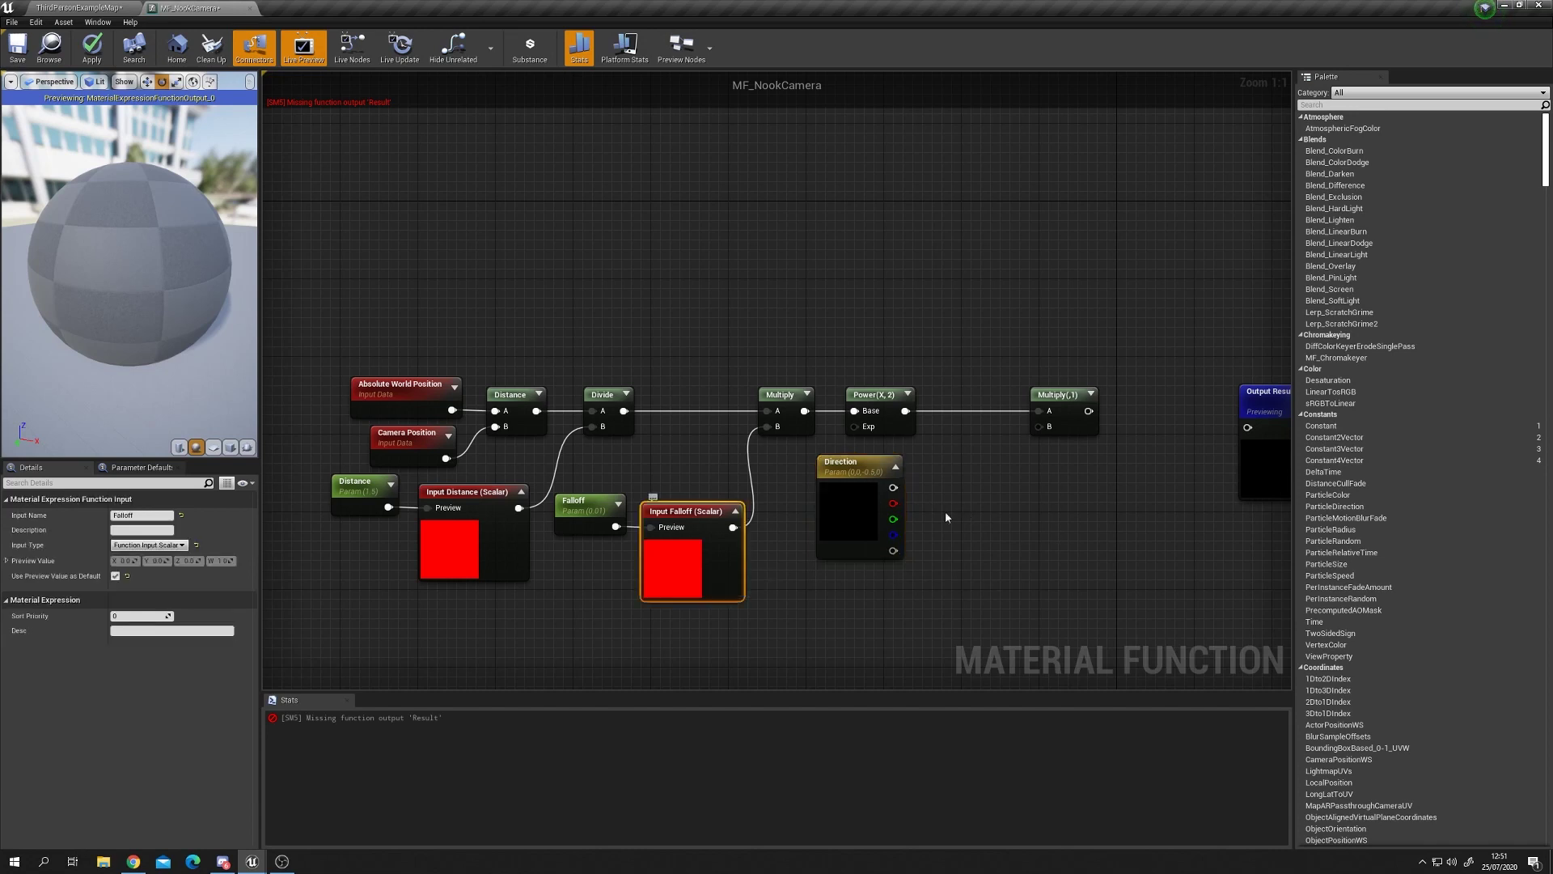
{"action": "key", "text": "ctrl+v"}
{"action": "left_click_drag", "start_coordinate": [894, 482], "coordinate": [971, 511]}
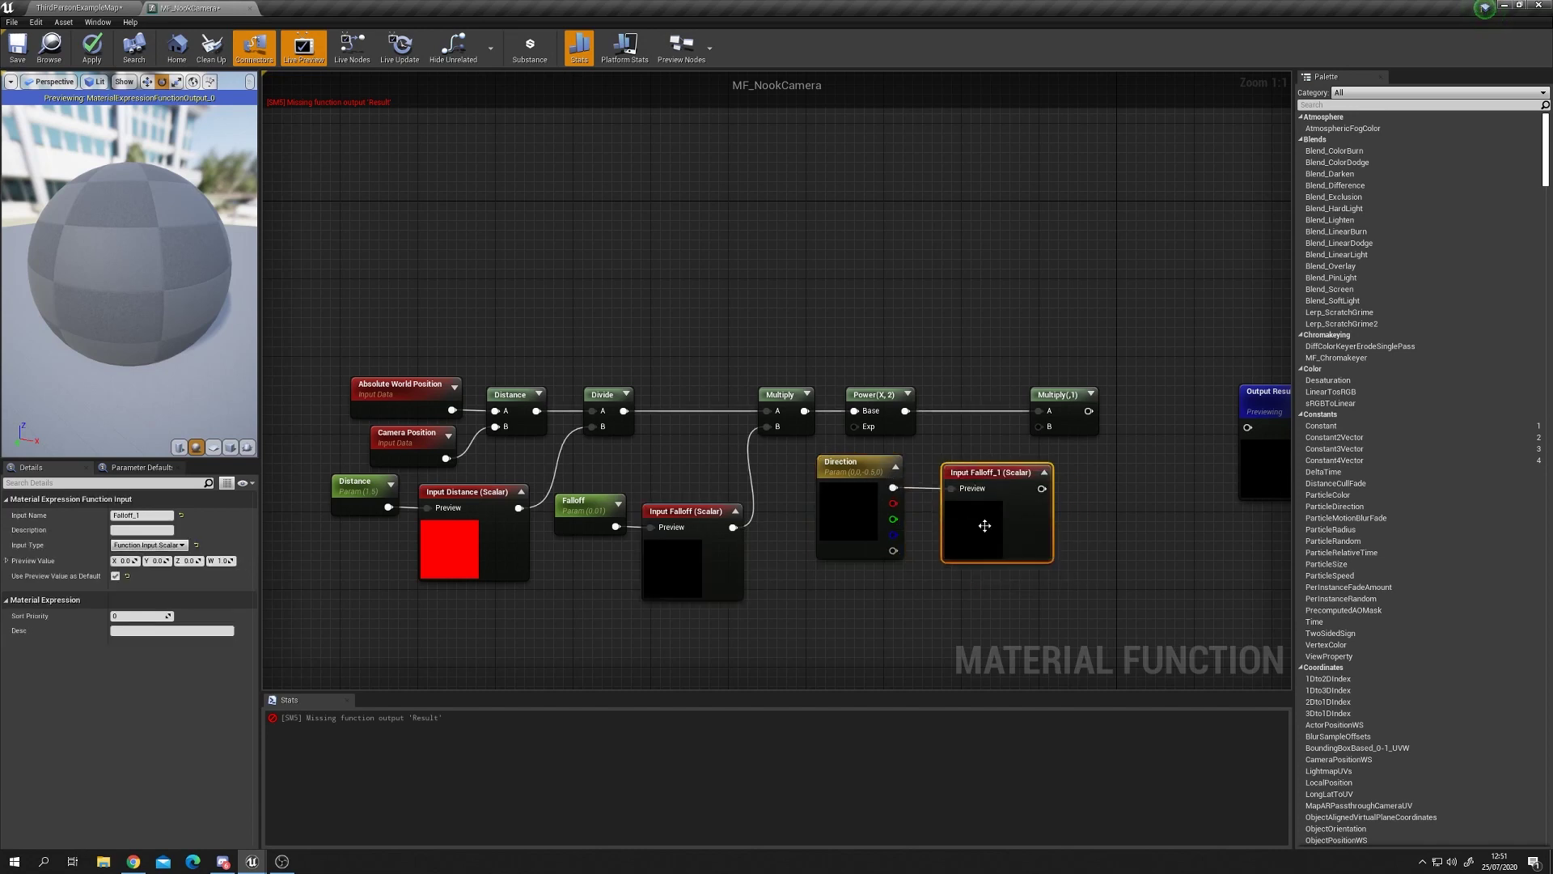
Change the duplicated input's type to Function Input Vector 3 and rename it Direction
{"action": "left_click", "coordinate": [148, 544]}
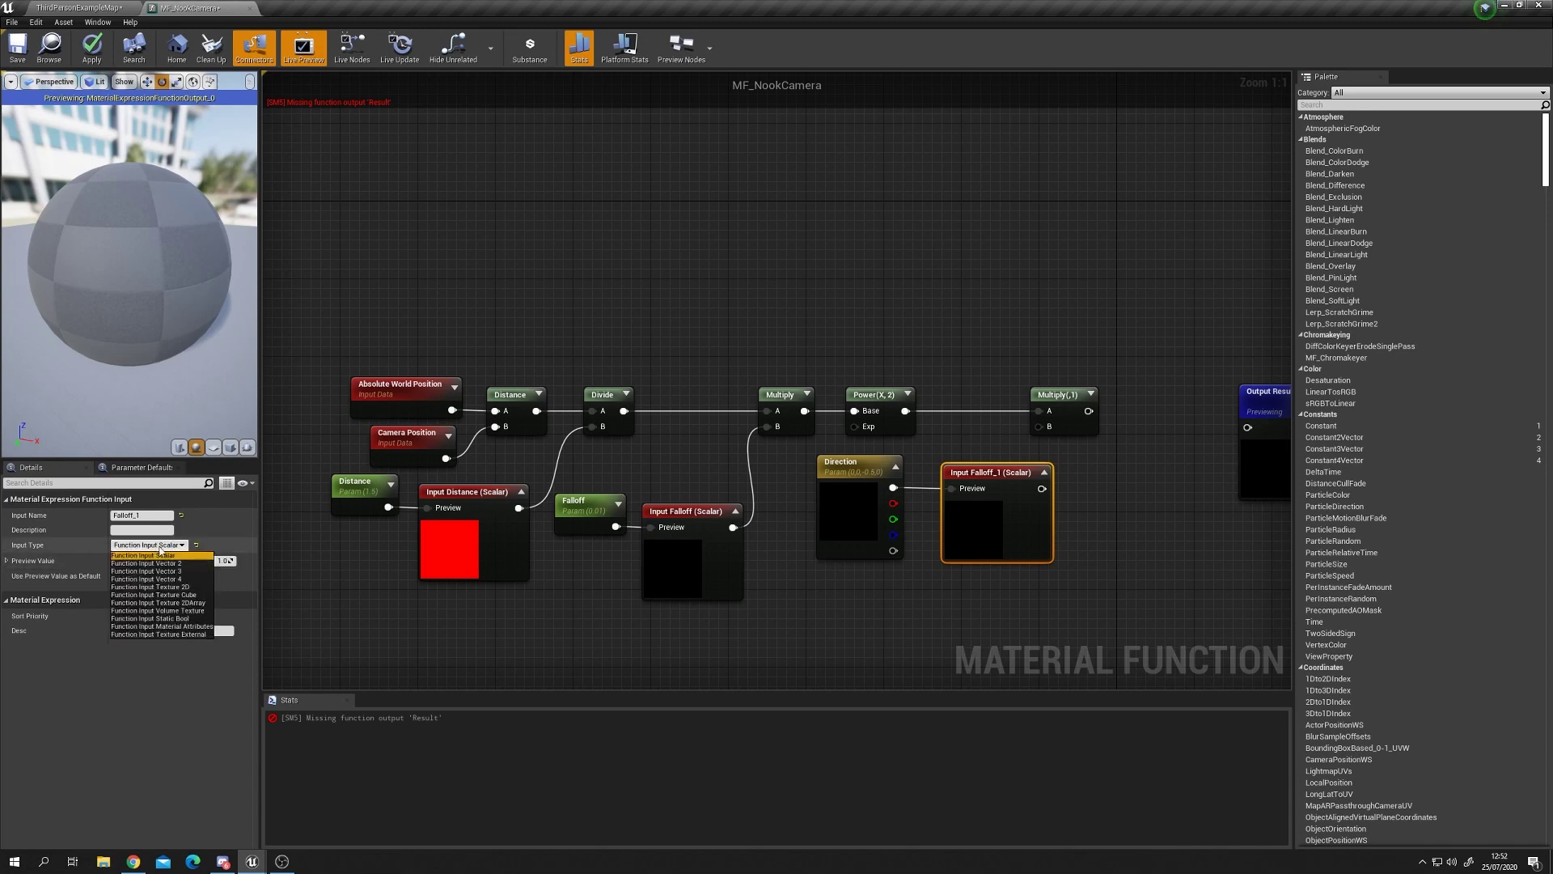
{"action": "left_click", "coordinate": [146, 571]}
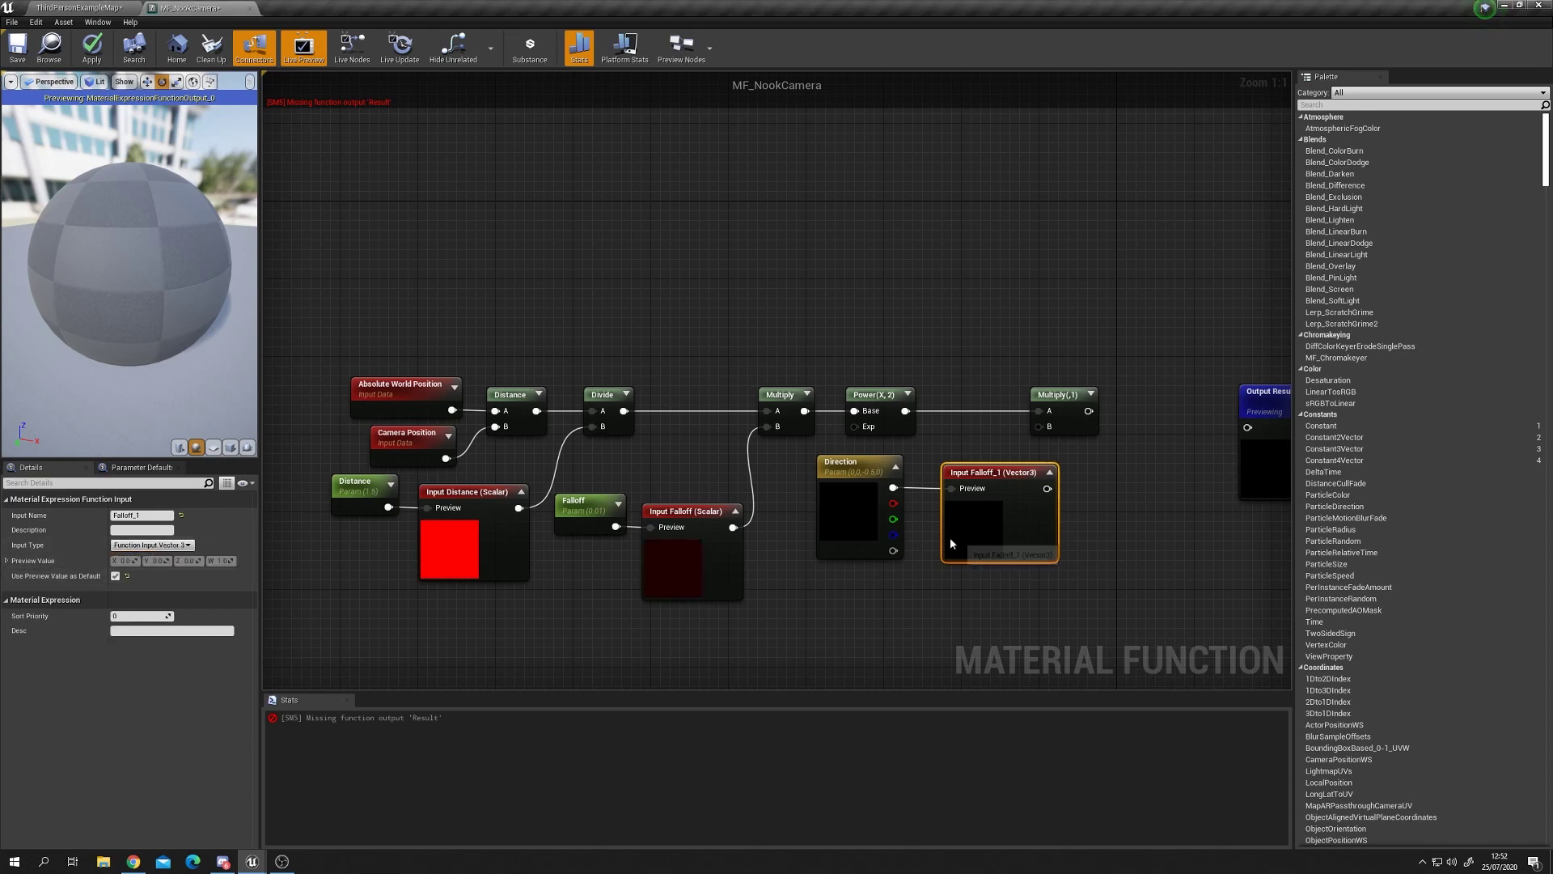
{"action": "type", "text": "Direction"}
{"action": "key", "text": "Return"}
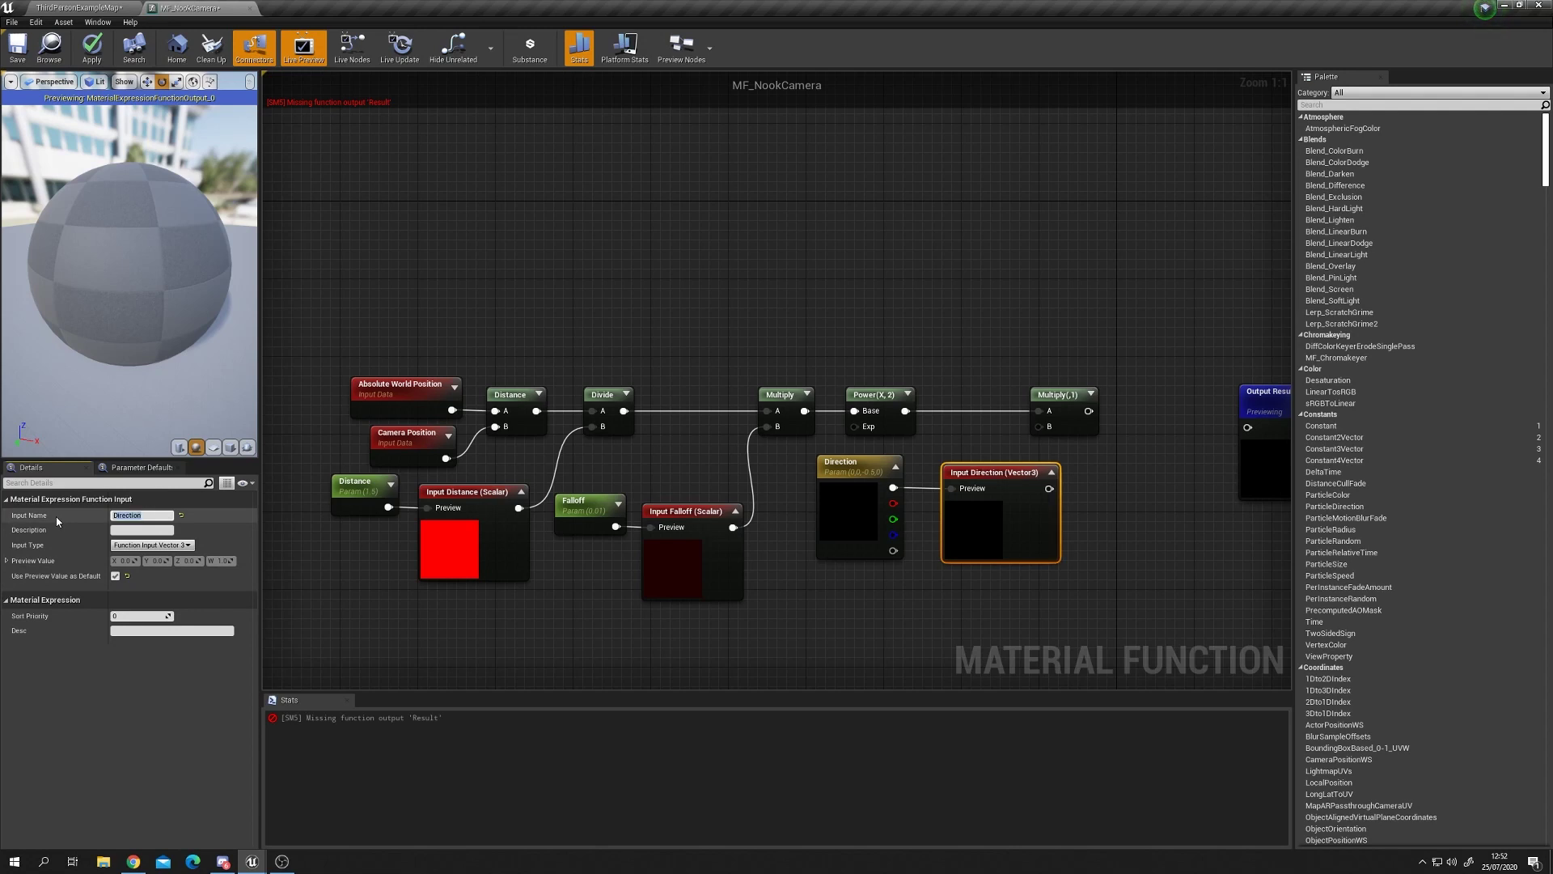
Connect the Direction input to B of the second Multiply node and the Multiply output to Output Result
{"action": "left_click_drag", "start_coordinate": [1049, 488], "coordinate": [1041, 427]}
{"action": "left_click_drag", "start_coordinate": [969, 529], "coordinate": [960, 534]}
{"action": "left_click_drag", "start_coordinate": [1053, 394], "coordinate": [1194, 454]}
{"action": "right_click_drag", "start_coordinate": [573, 400], "coordinate": [621, 403]}
{"action": "left_click_drag", "start_coordinate": [367, 324], "coordinate": [1259, 607]}
{"action": "left_click", "coordinate": [1201, 590]}
{"action": "right_click_drag", "start_coordinate": [1201, 591], "coordinate": [1160, 584]}
Check the sphere preview, then apply and save the MF_NookCamera changes and close its editor
{"action": "left_click_drag", "start_coordinate": [191, 281], "coordinate": [235, 293]}
{"action": "right_click_drag", "start_coordinate": [191, 281], "coordinate": [191, 340]}
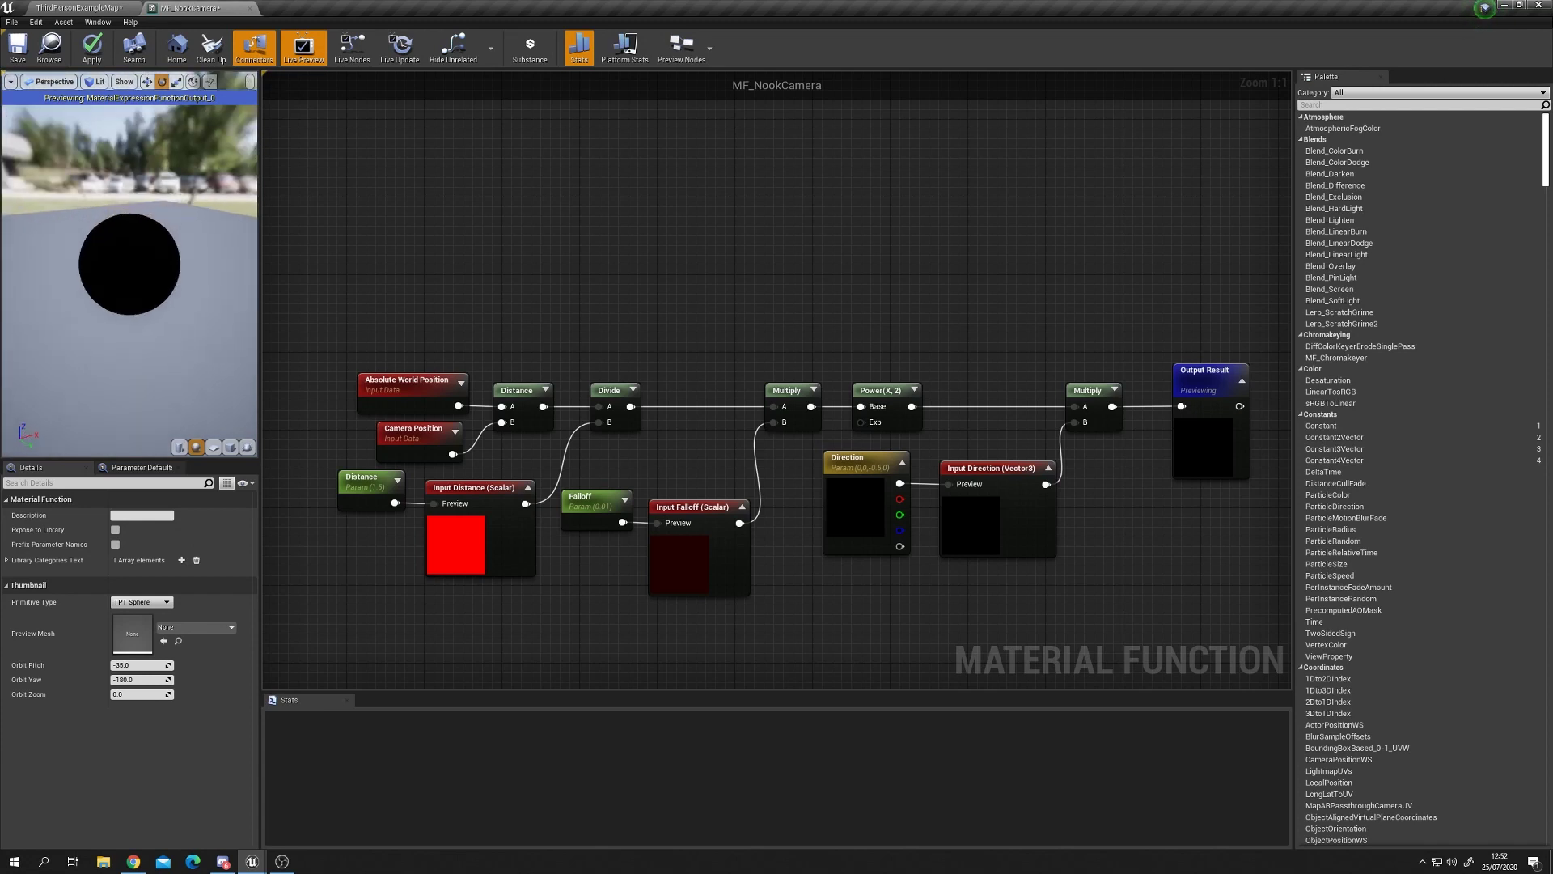
{"action": "left_click_drag", "start_coordinate": [156, 276], "coordinate": [156, 247]}
{"action": "left_click", "coordinate": [78, 62]}
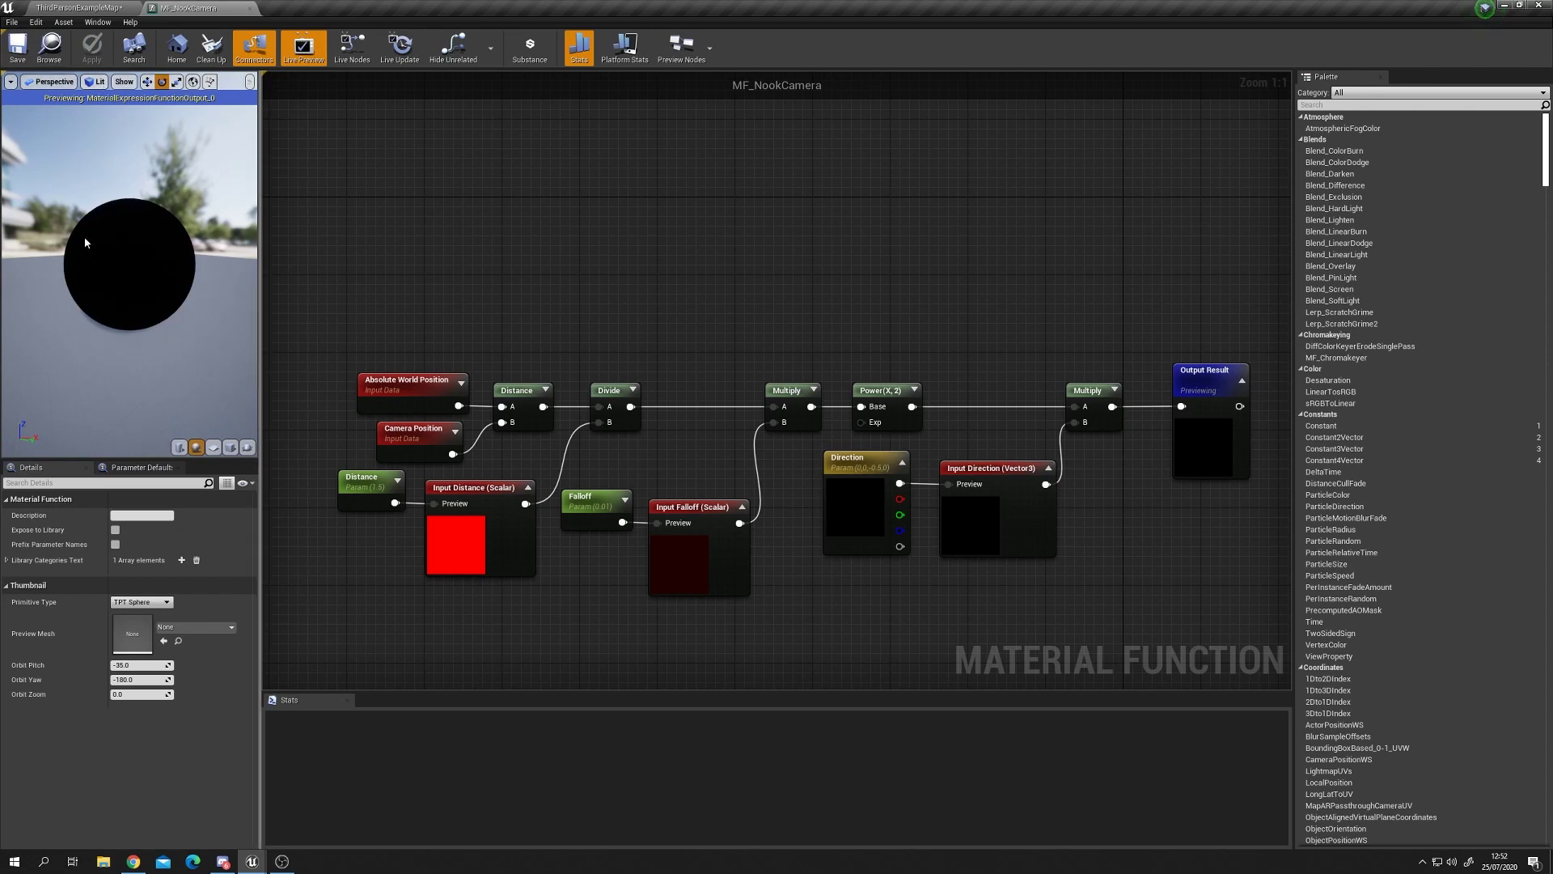
{"action": "left_click_drag", "start_coordinate": [76, 243], "coordinate": [128, 215]}
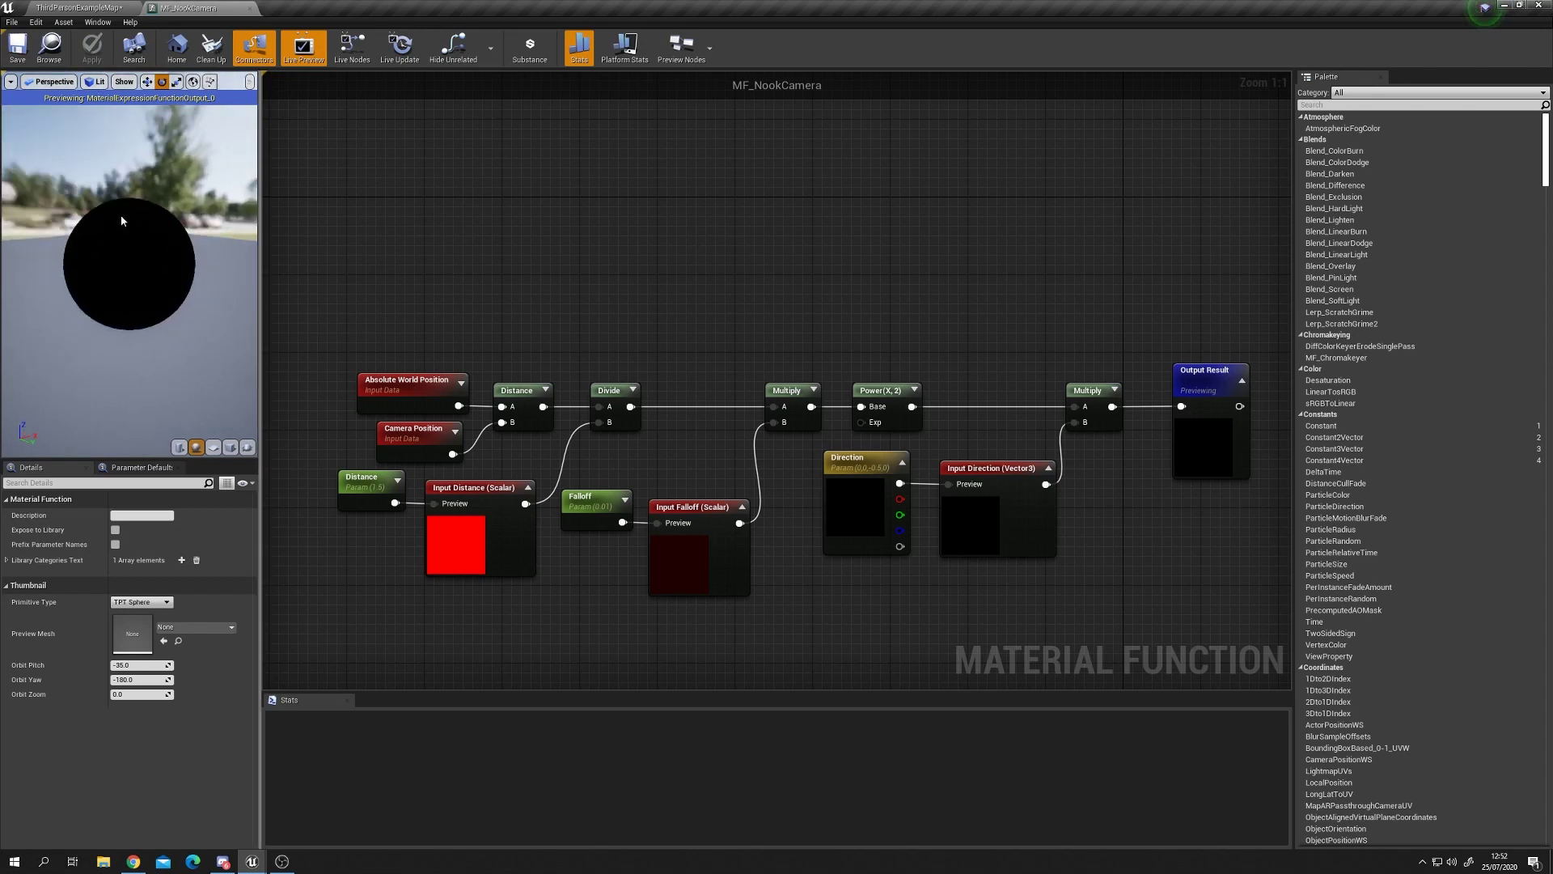
{"action": "left_click", "coordinate": [249, 7]}
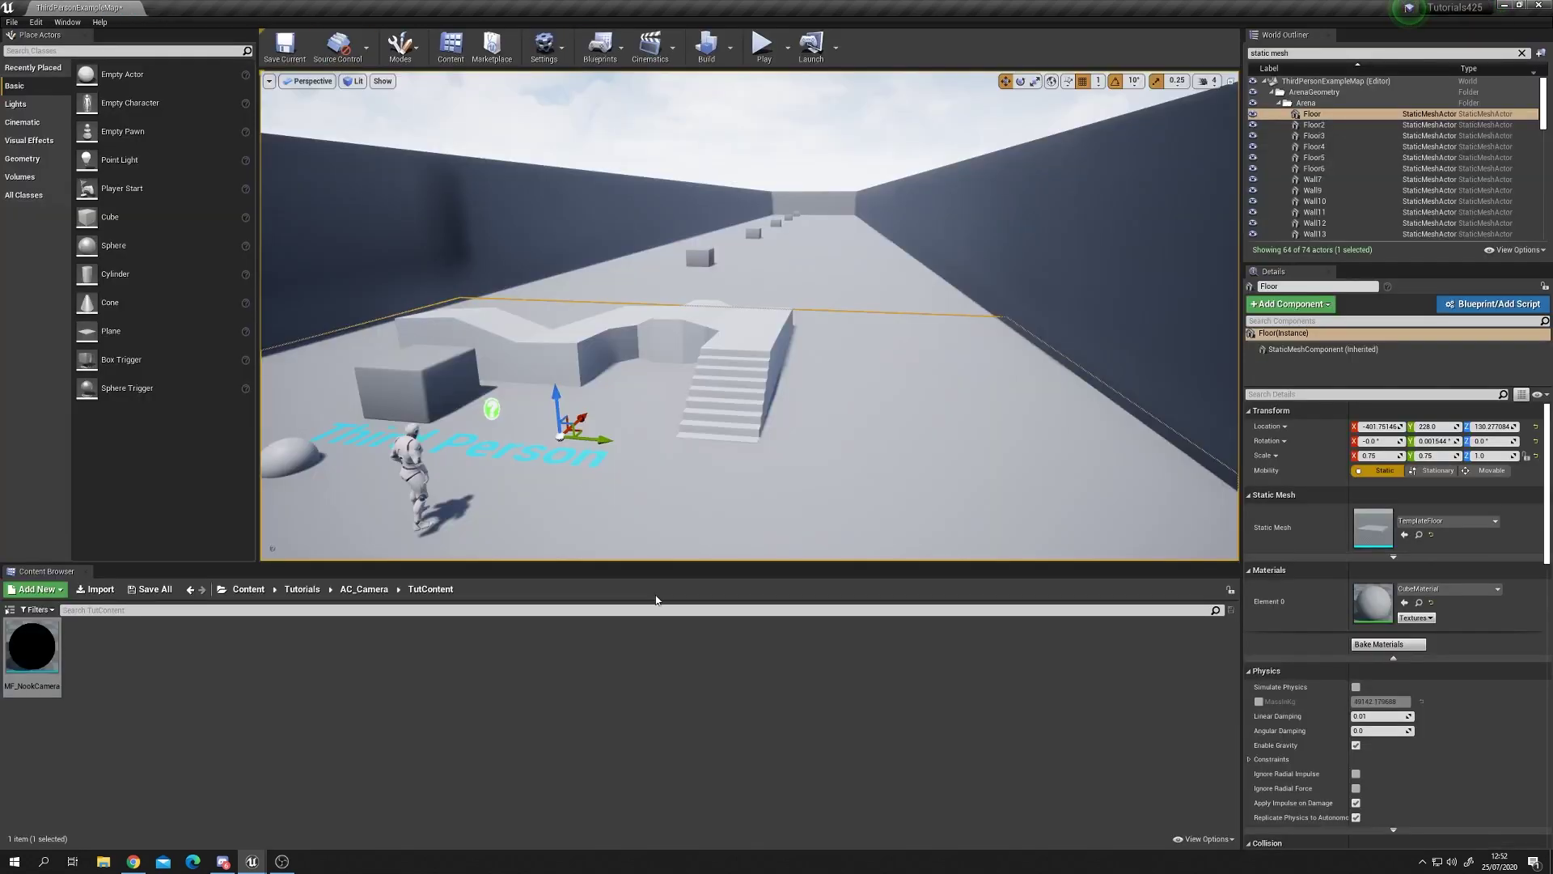
Create a new material named M_NookCamera in the TutContent folder
{"action": "right_click", "coordinate": [158, 714]}
{"action": "left_click", "coordinate": [231, 456]}
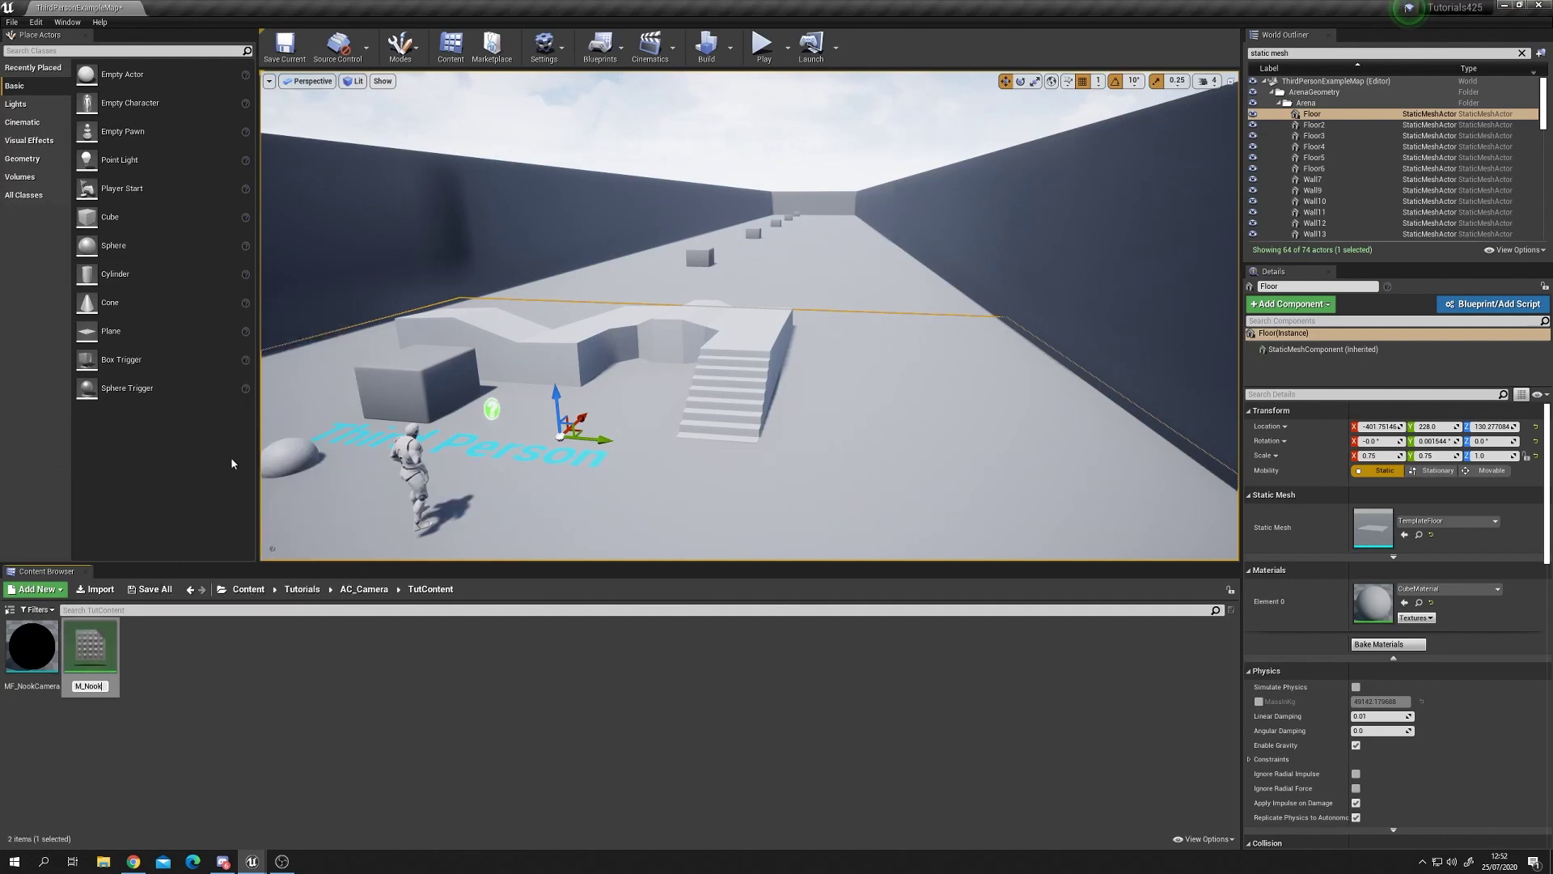
{"action": "type", "text": "M_NookCamera"}
{"action": "key", "text": "Return"}
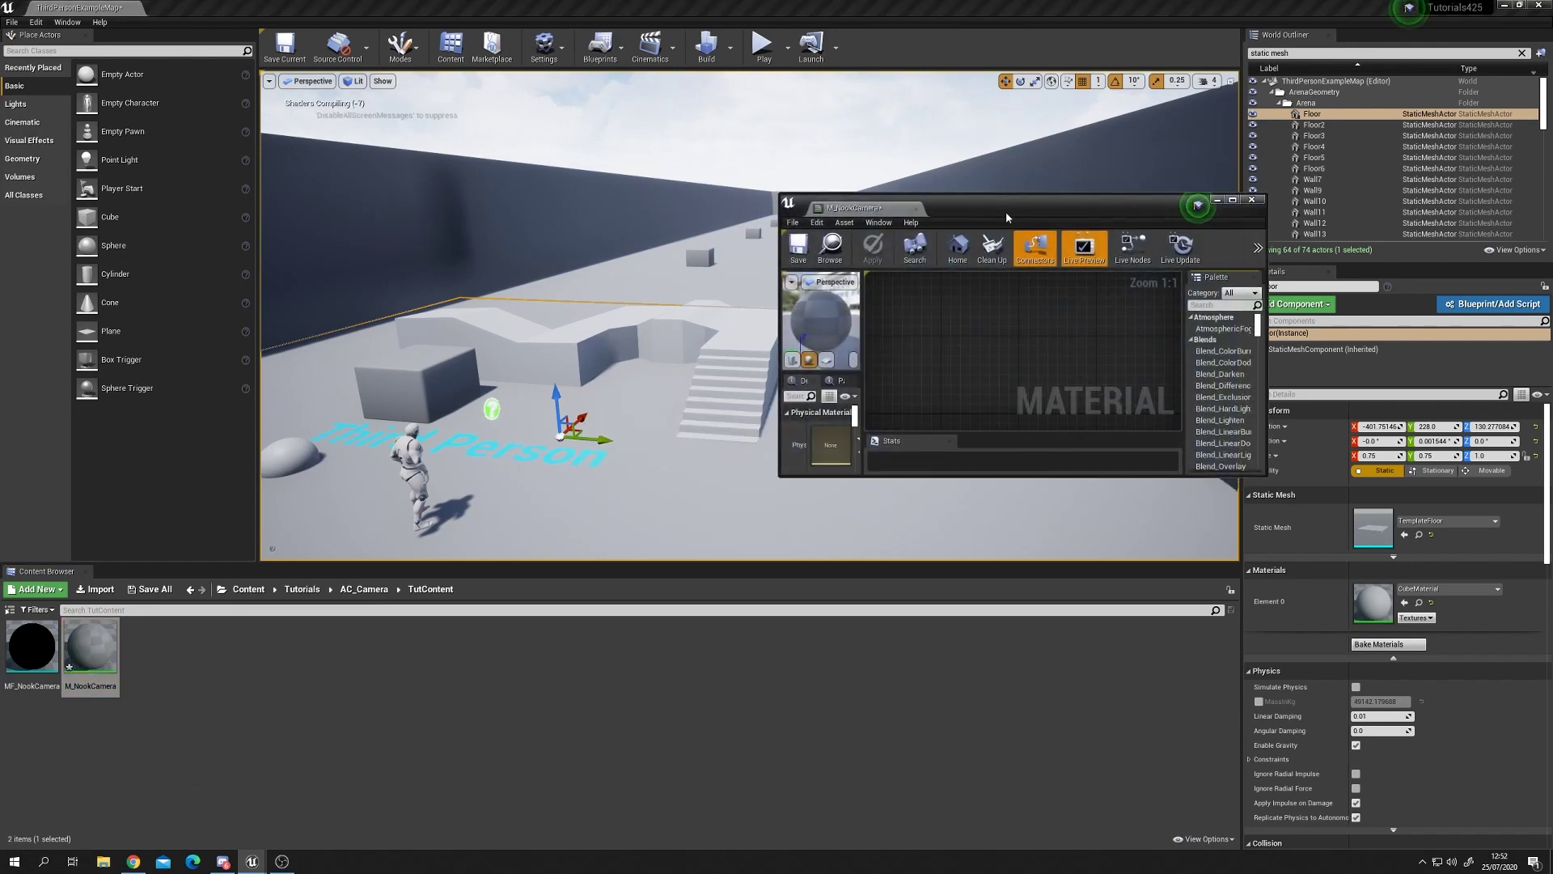
Enlarge the M_NookCamera editor window above the asset browser and add the MF_NookCamera function to its graph
{"action": "left_click_drag", "start_coordinate": [989, 207], "coordinate": [863, 446]}
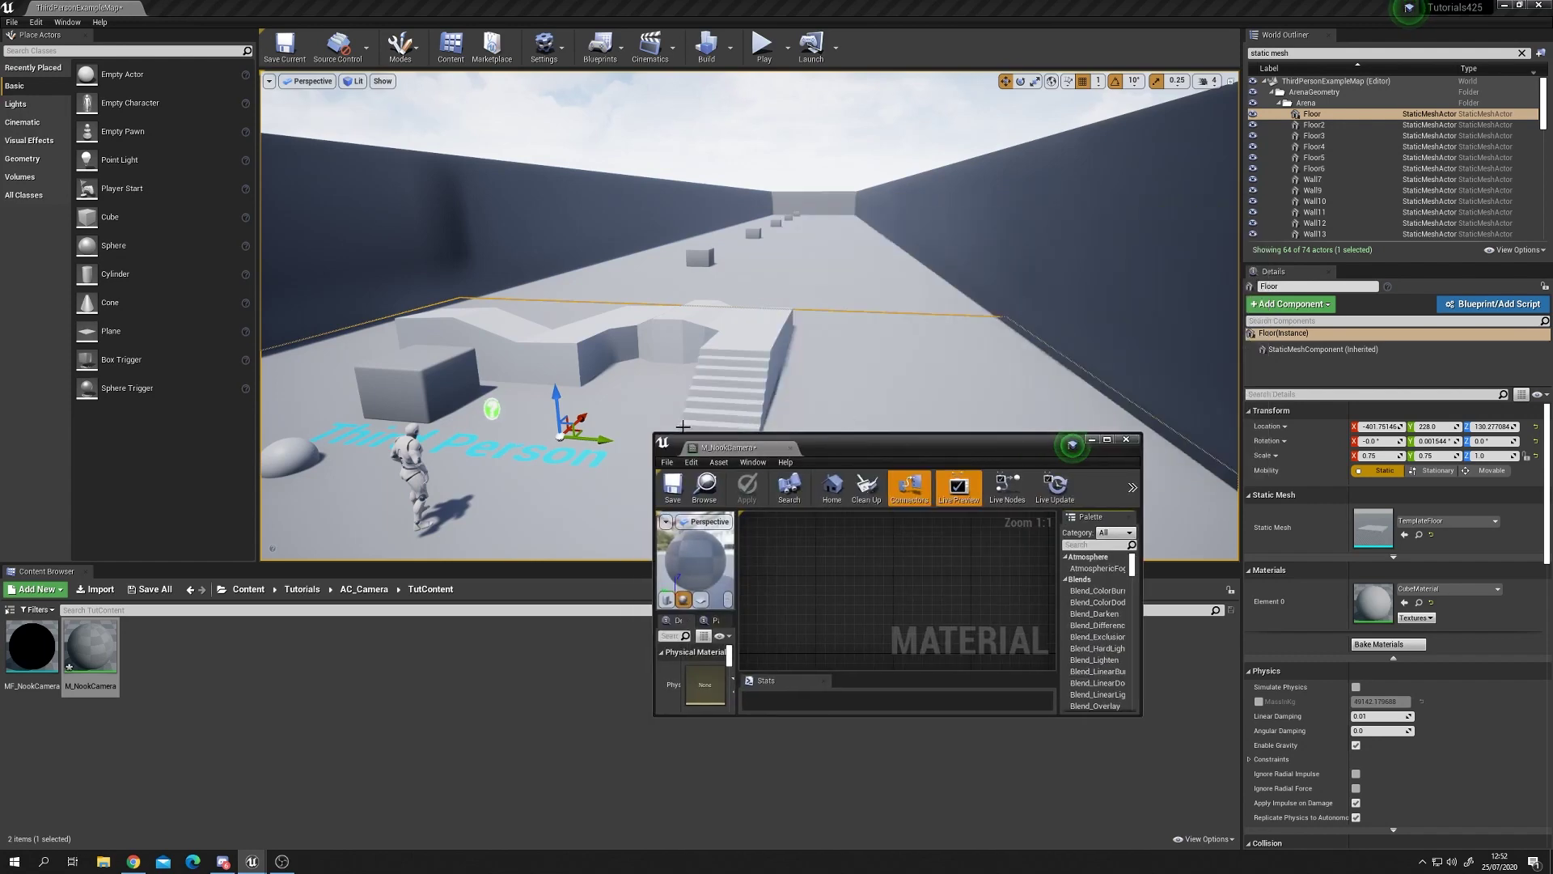
{"action": "left_click_drag", "start_coordinate": [624, 413], "coordinate": [259, 167]}
{"action": "right_click_drag", "start_coordinate": [541, 402], "coordinate": [429, 343]}
{"action": "scroll", "coordinate": [645, 360], "scroll_direction": "down", "scroll_amount": 1}
{"action": "right_click_drag", "start_coordinate": [645, 361], "coordinate": [657, 318]}
{"action": "left_click_drag", "start_coordinate": [31, 647], "coordinate": [524, 452]}
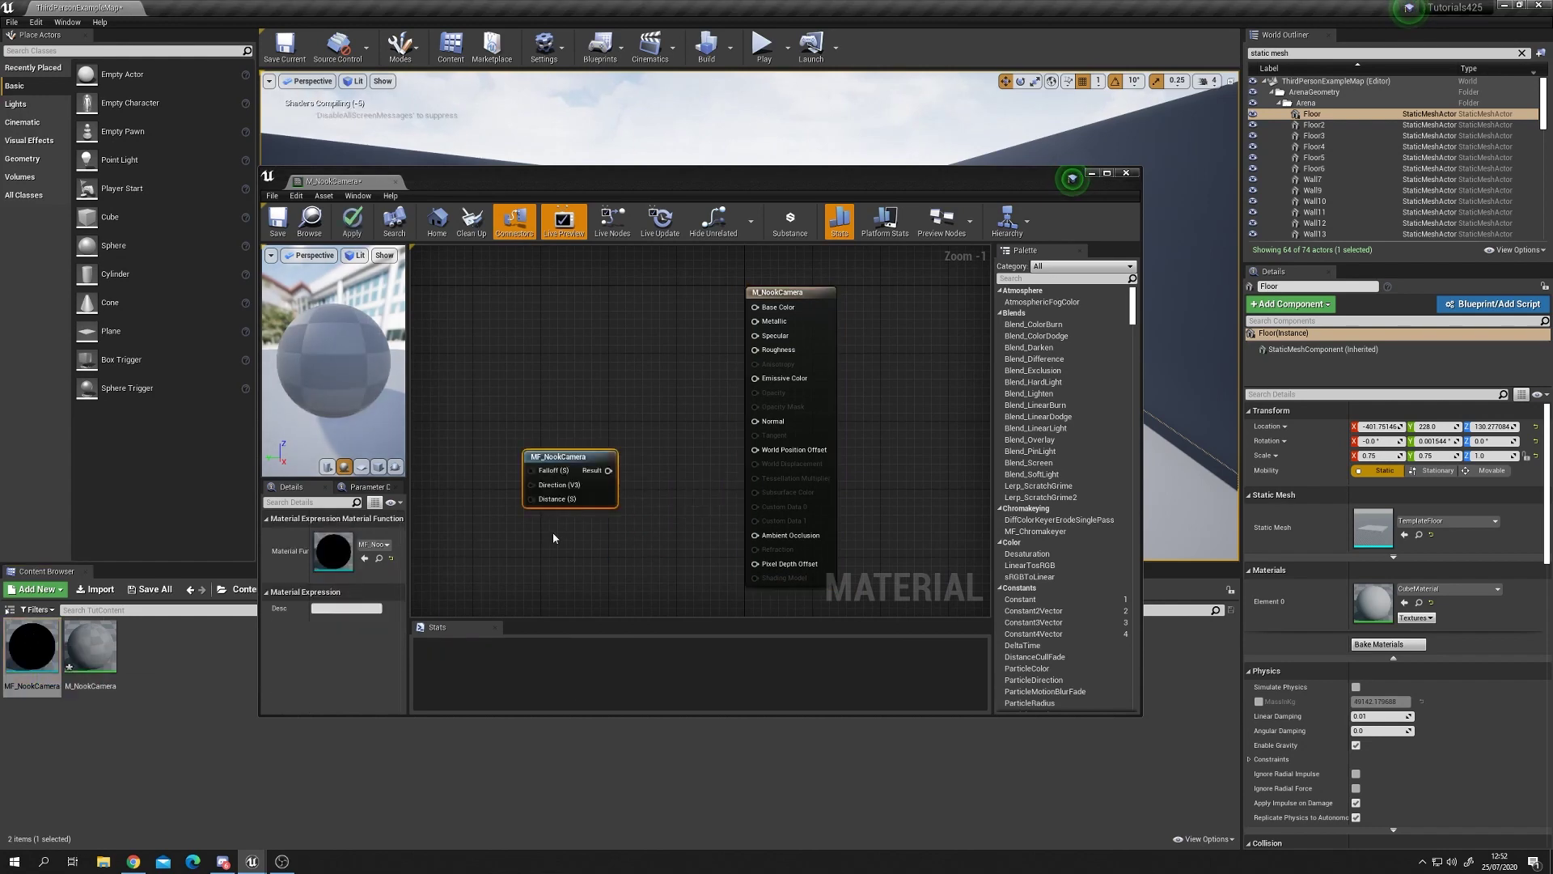
Connect the MF_NookCamera Result to the material's World Position Offset and line the function node up beside it
{"action": "right_click_drag", "start_coordinate": [553, 537], "coordinate": [693, 565]}
{"action": "scroll", "coordinate": [694, 565], "scroll_direction": "up", "scroll_amount": 1}
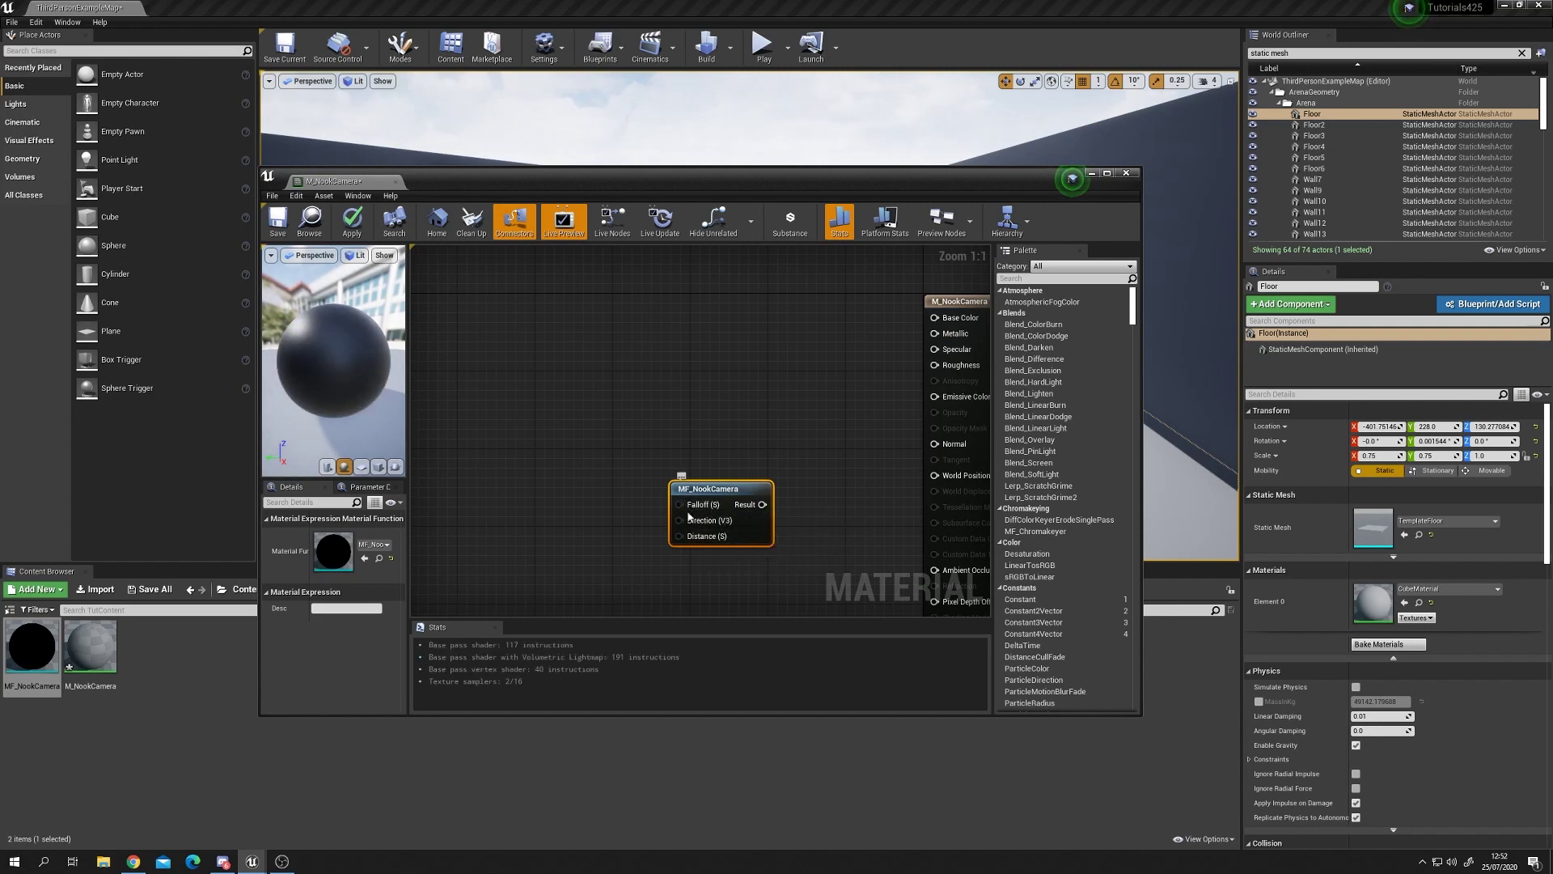
{"action": "right_click", "coordinate": [572, 444]}
{"action": "left_click", "coordinate": [633, 417]}
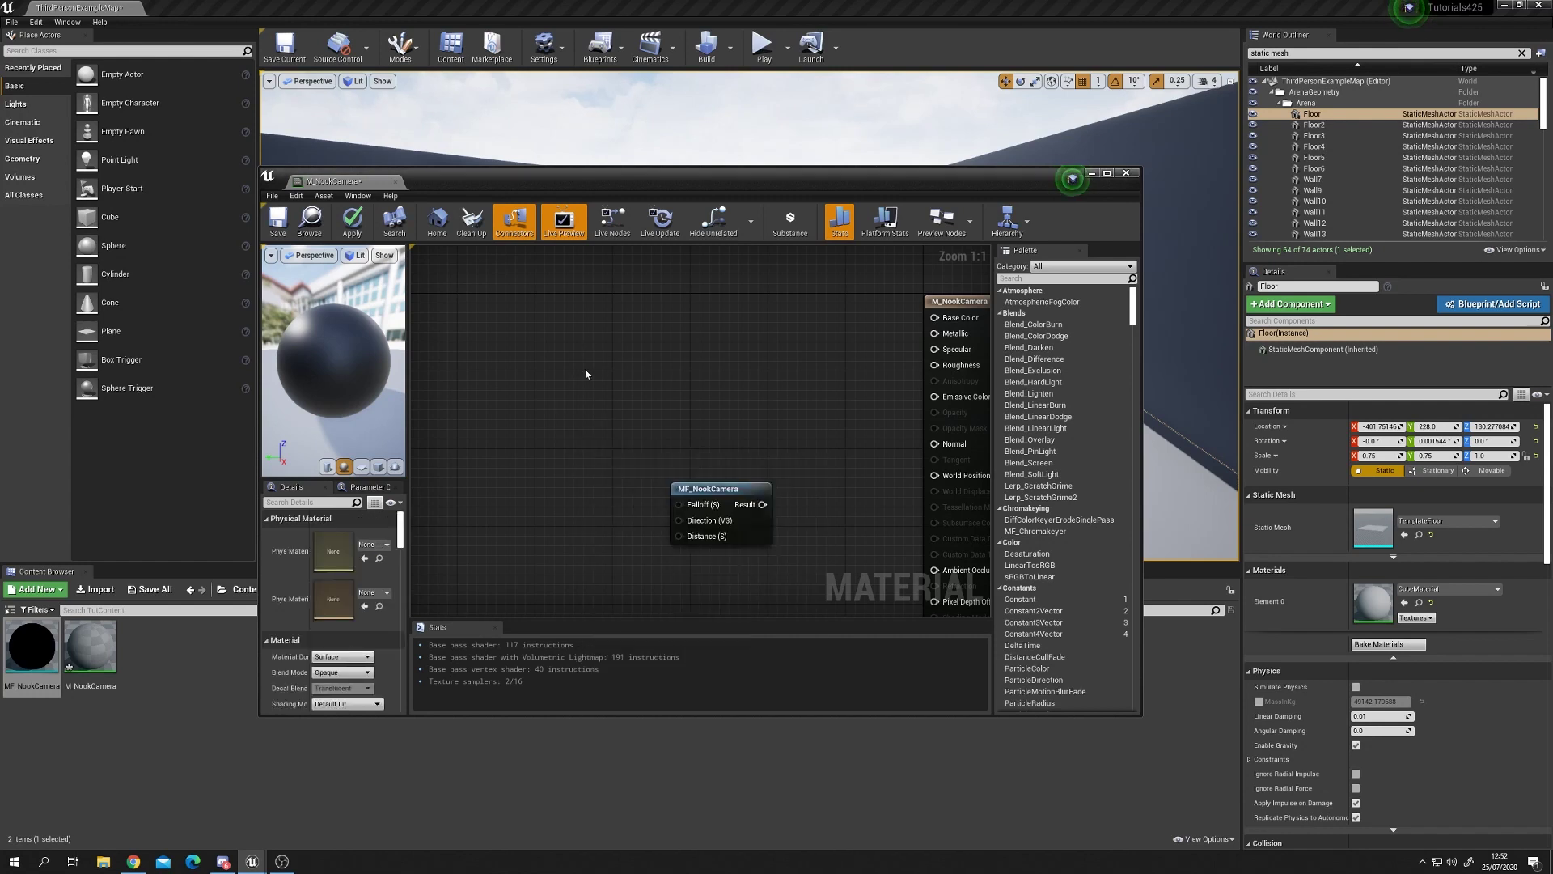
{"action": "right_click_drag", "start_coordinate": [795, 476], "coordinate": [658, 453]}
{"action": "left_click_drag", "start_coordinate": [612, 472], "coordinate": [798, 453]}
{"action": "left_click_drag", "start_coordinate": [688, 473], "coordinate": [716, 493]}
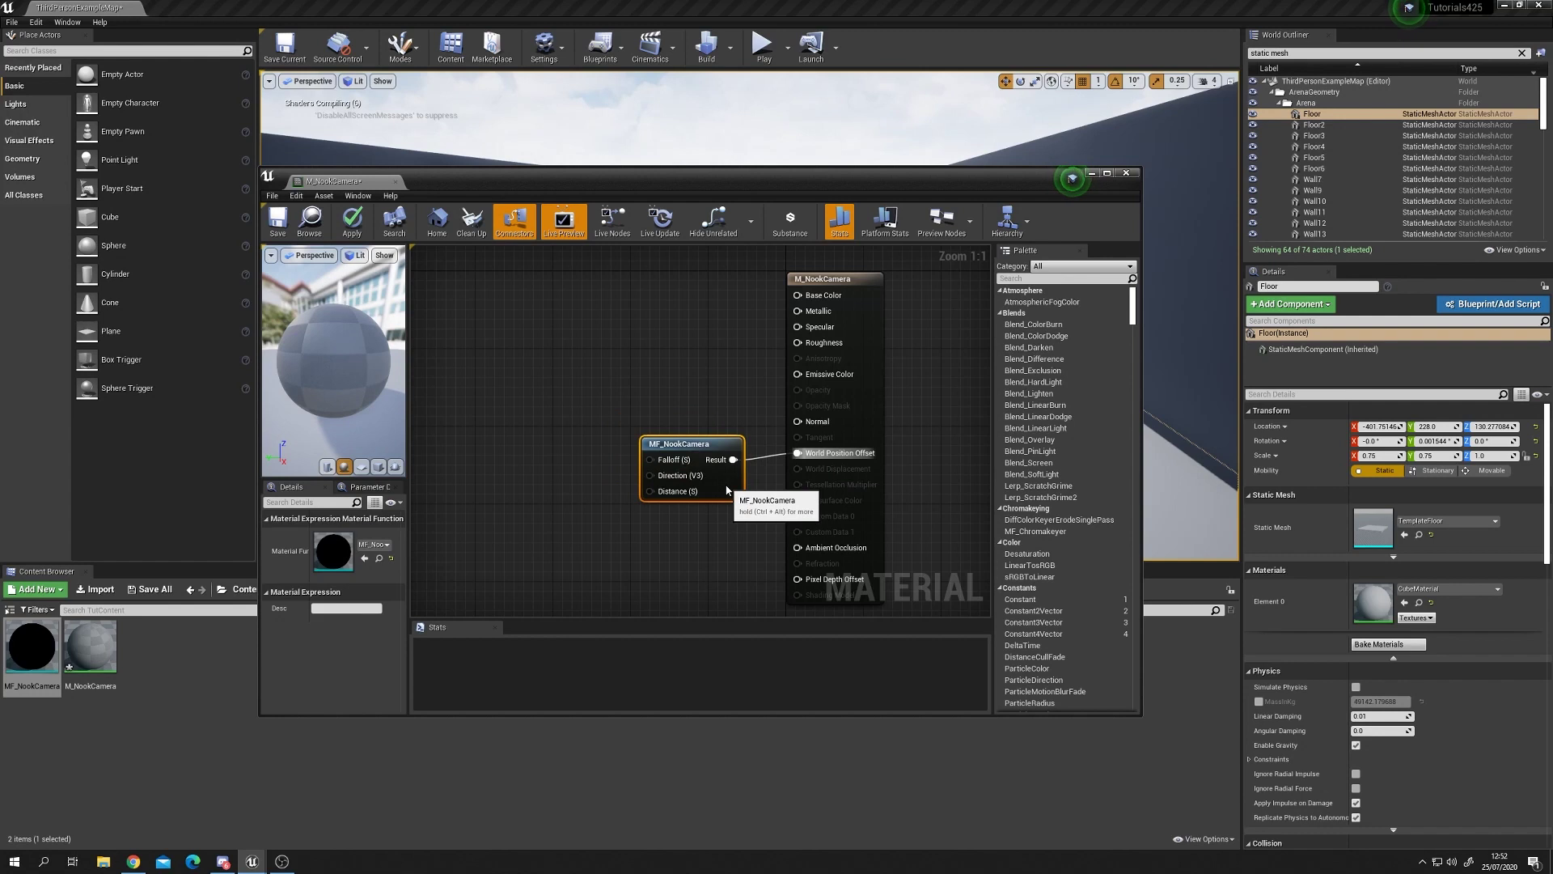
Add a Constant3Vector with the pink color 1, 0.542, 0.658 and connect it to the material's Base Color
{"action": "left_click", "coordinate": [609, 370]}
{"action": "right_click_drag", "start_coordinate": [609, 371], "coordinate": [604, 424]}
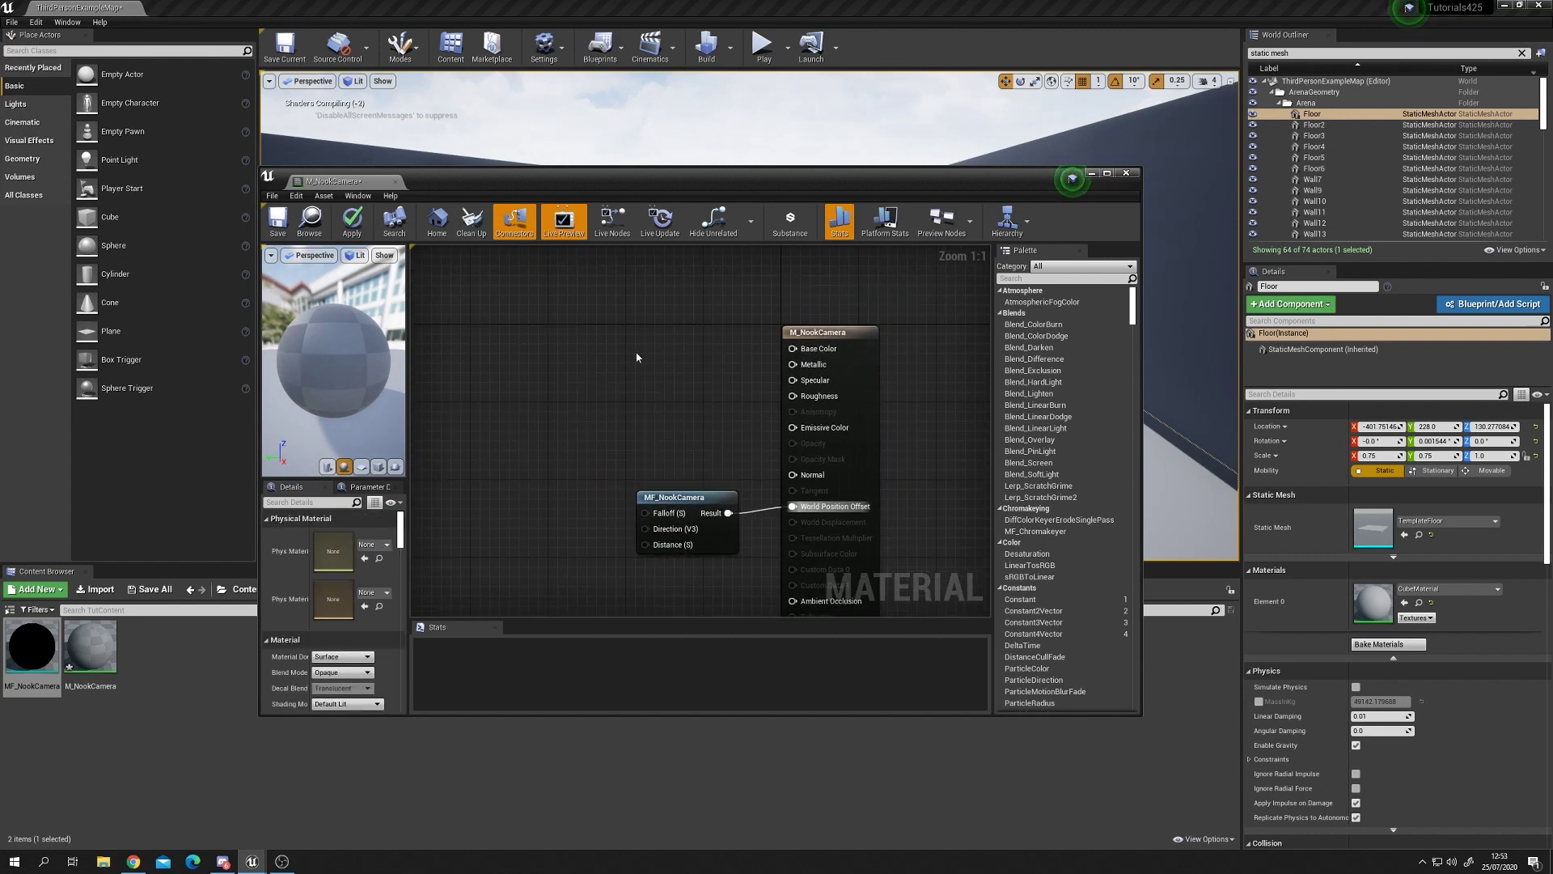
{"action": "left_click", "coordinate": [657, 327]}
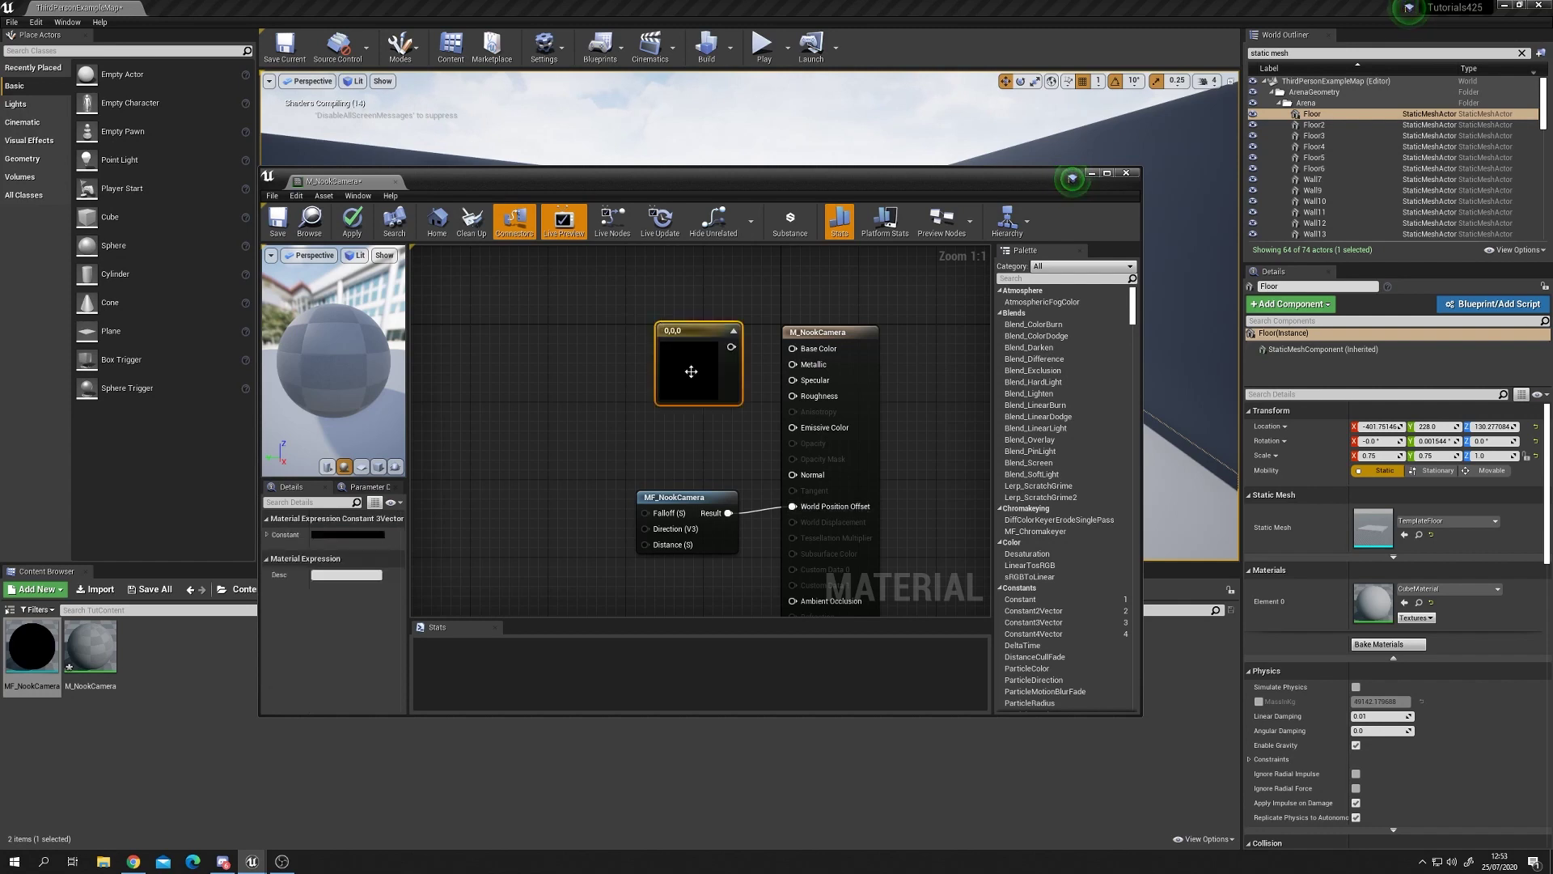
{"action": "left_click", "coordinate": [371, 535]}
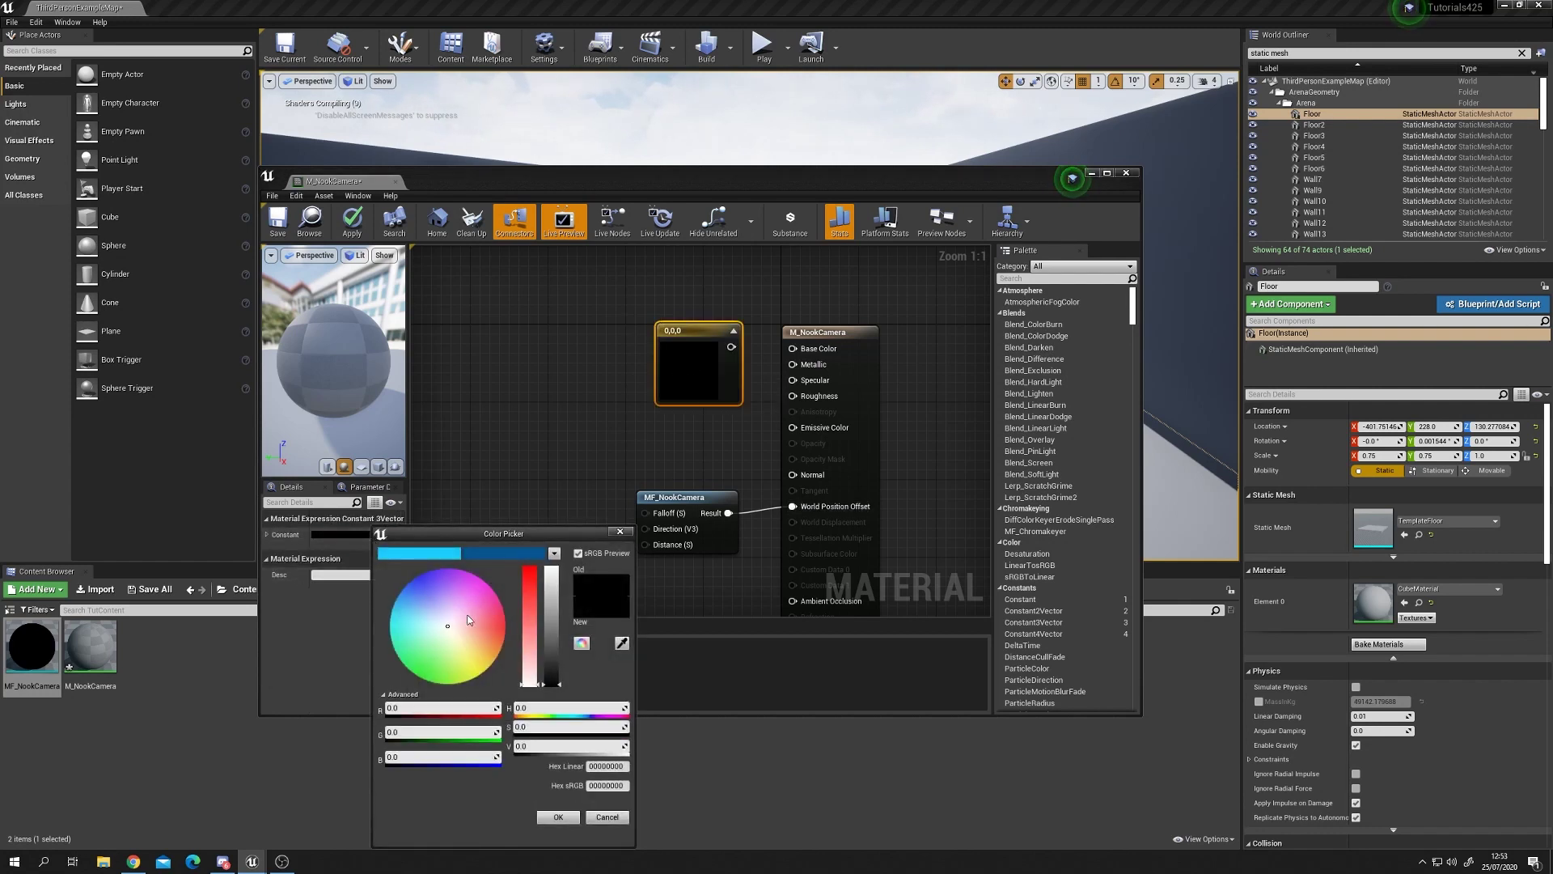
{"action": "left_click_drag", "start_coordinate": [446, 628], "coordinate": [435, 628]}
{"action": "mouse_move", "coordinate": [557, 680]}
{"action": "left_mouse_down"}
{"action": "mouse_move", "coordinate": [557, 568]}
{"action": "mouse_move", "coordinate": [532, 635]}
{"action": "mouse_move", "coordinate": [534, 612]}
{"action": "mouse_move", "coordinate": [451, 624]}
{"action": "mouse_move", "coordinate": [534, 631]}
{"action": "left_mouse_up"}
{"action": "left_click", "coordinate": [558, 817]}
{"action": "left_click_drag", "start_coordinate": [731, 347], "coordinate": [797, 349]}
{"action": "left_click", "coordinate": [623, 381]}
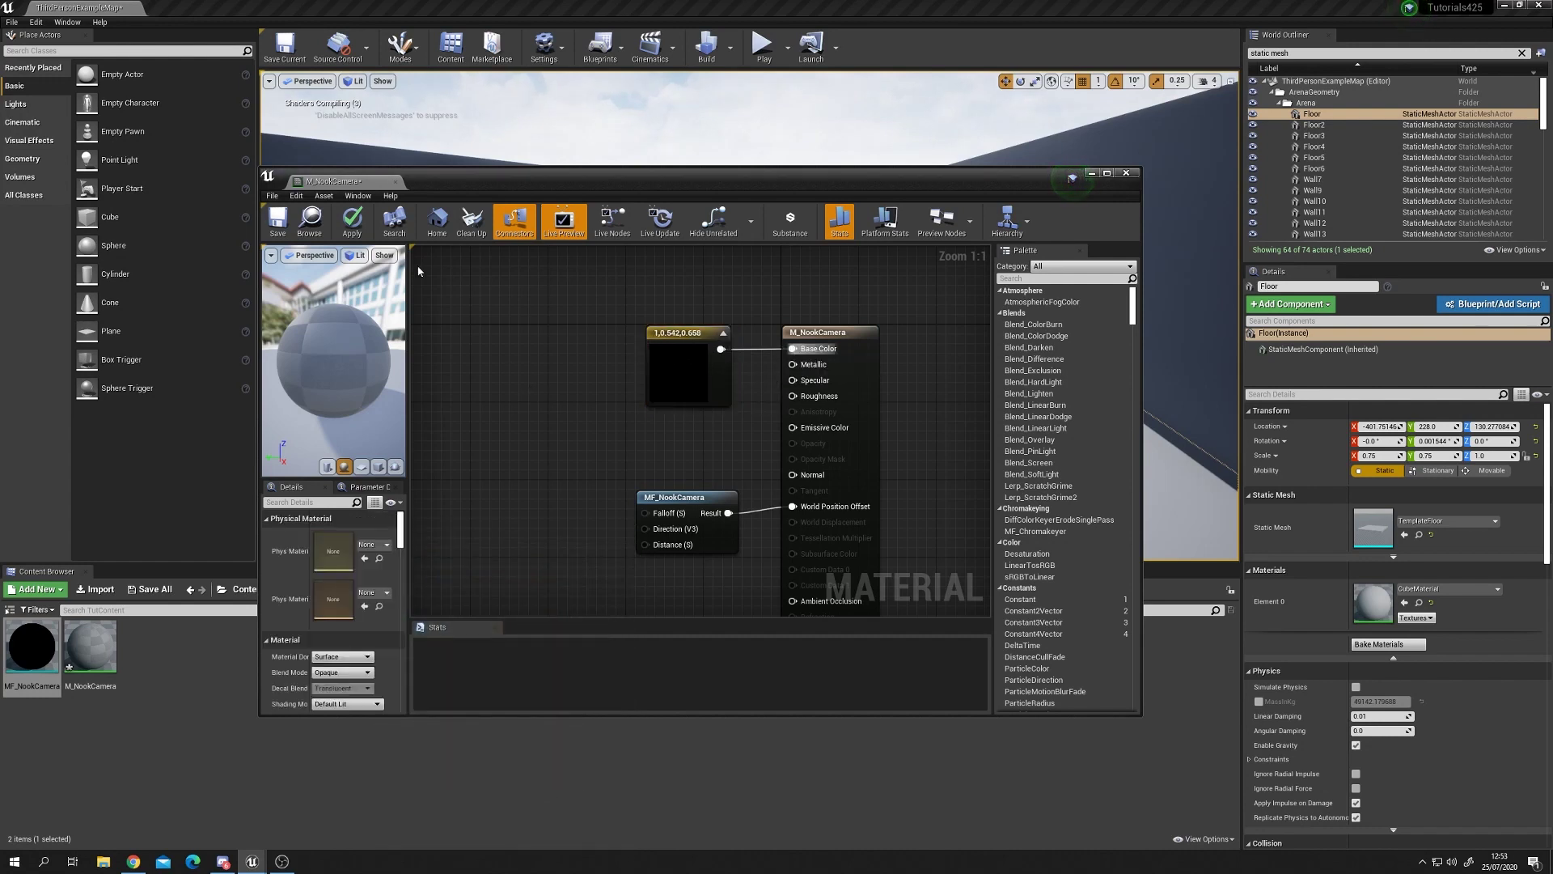
Apply and save the M_NookCamera material, then close its editor
{"action": "left_click", "coordinate": [352, 220]}
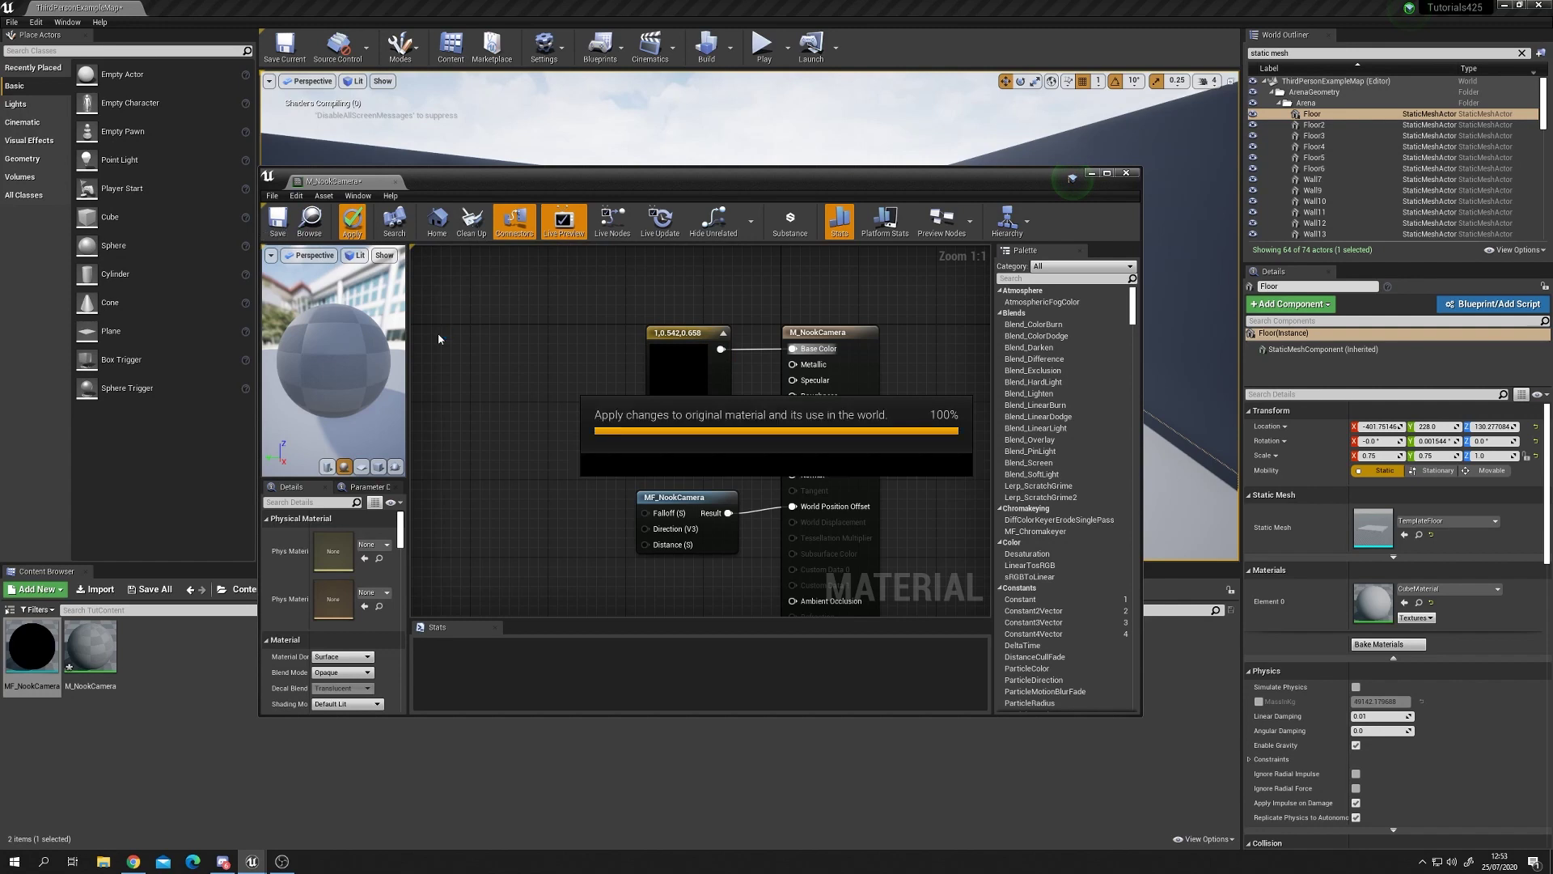
{"action": "left_click", "coordinate": [288, 221]}
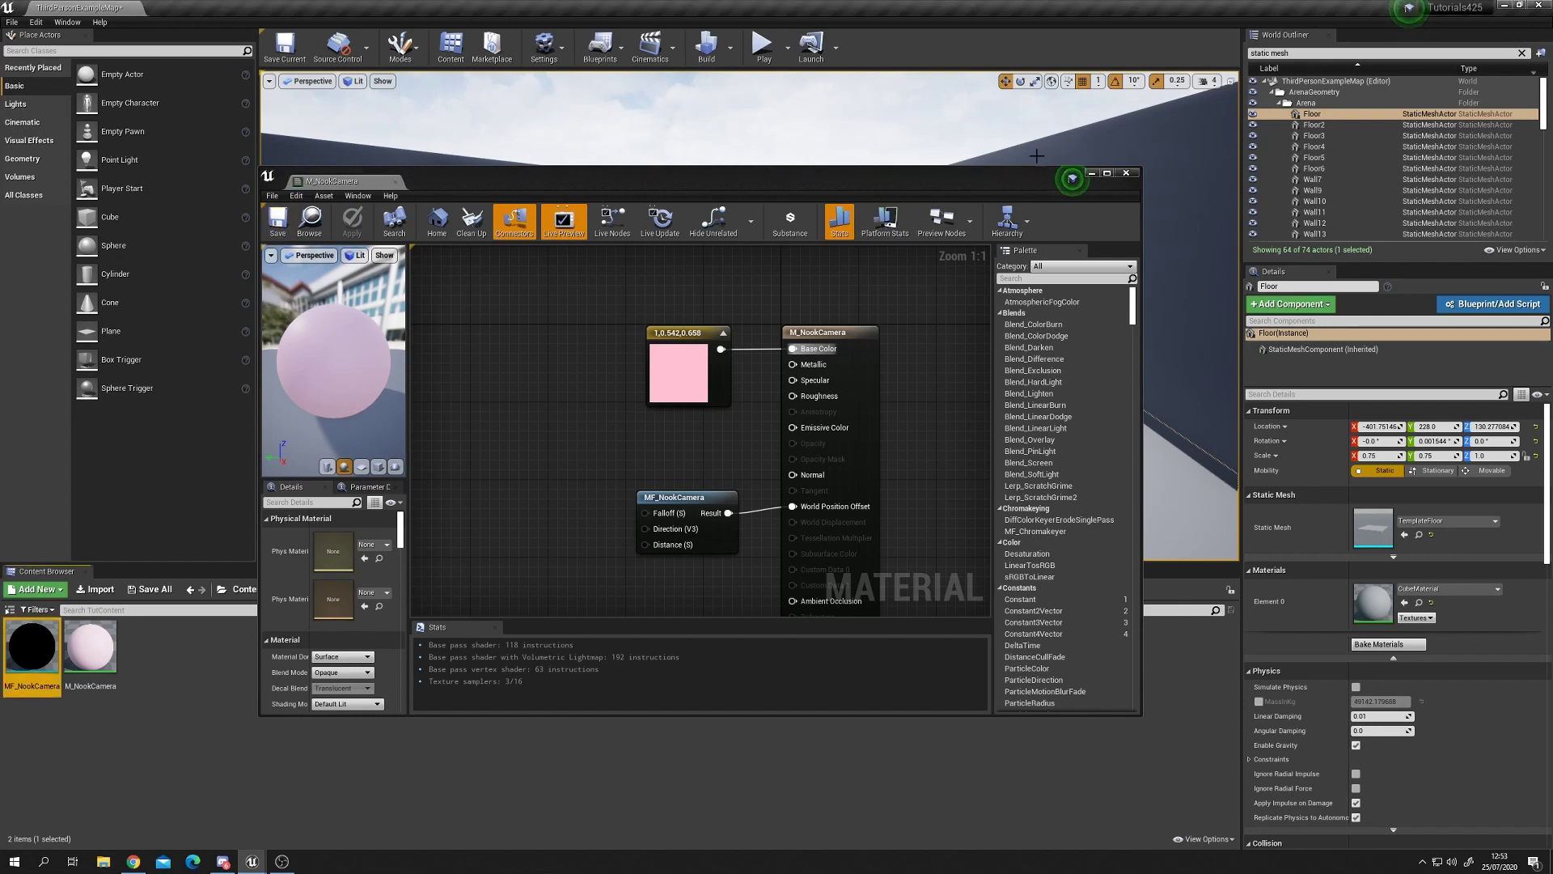
{"action": "left_click", "coordinate": [1125, 172]}
Create a material instance named M_NookCamera_Inst from M_NookCamera
{"action": "left_click", "coordinate": [77, 663]}
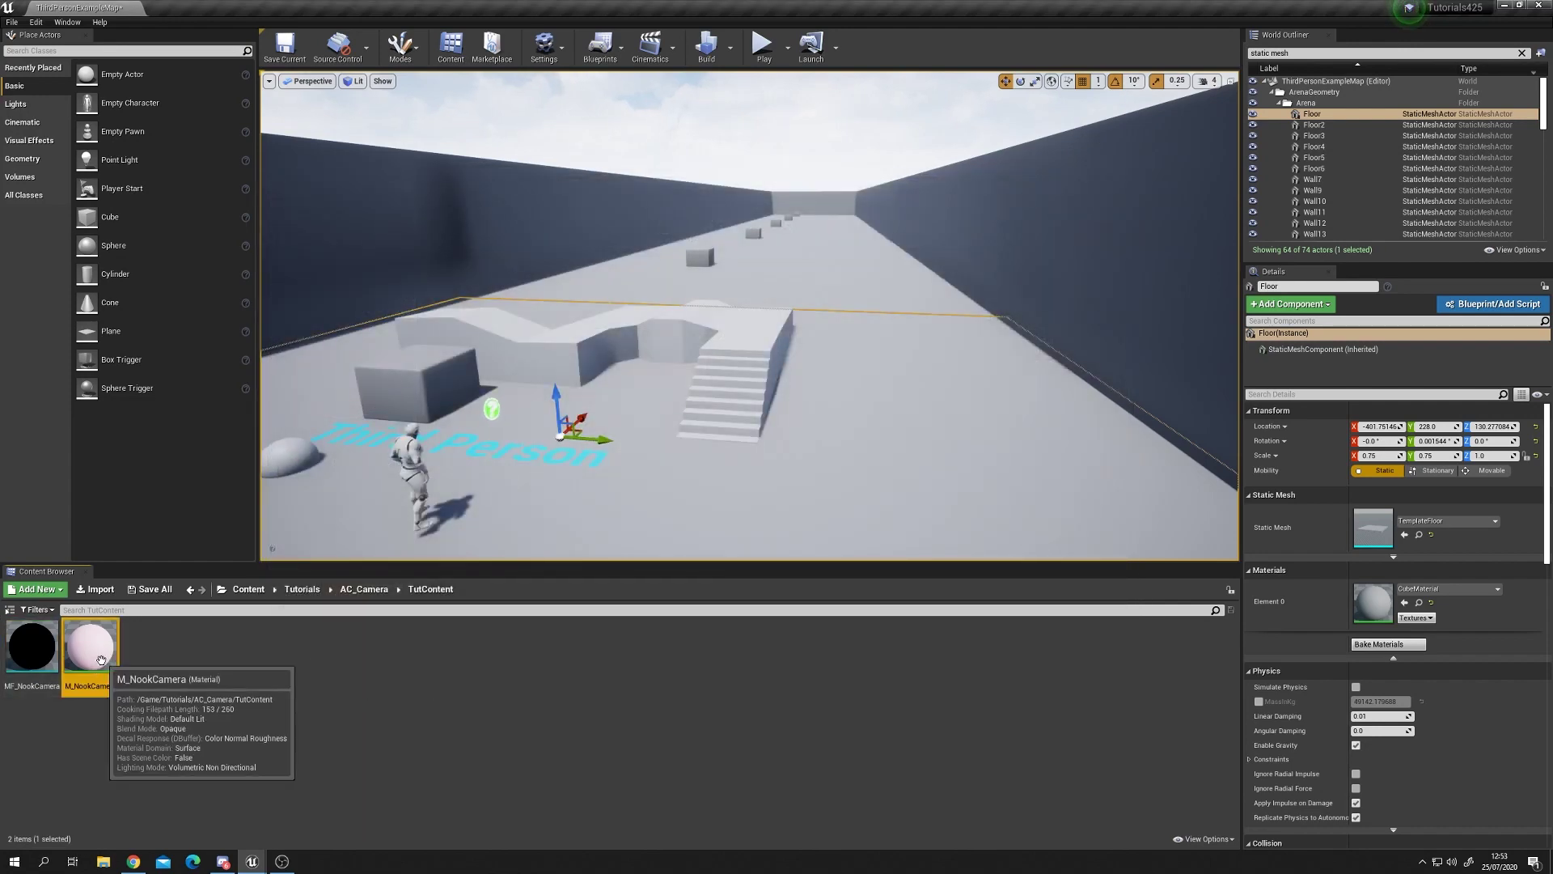
{"action": "right_click", "coordinate": [96, 696]}
{"action": "mouse_move", "coordinate": [202, 334]}
{"action": "left_click", "coordinate": [348, 351]}
{"action": "key", "text": "Return"}
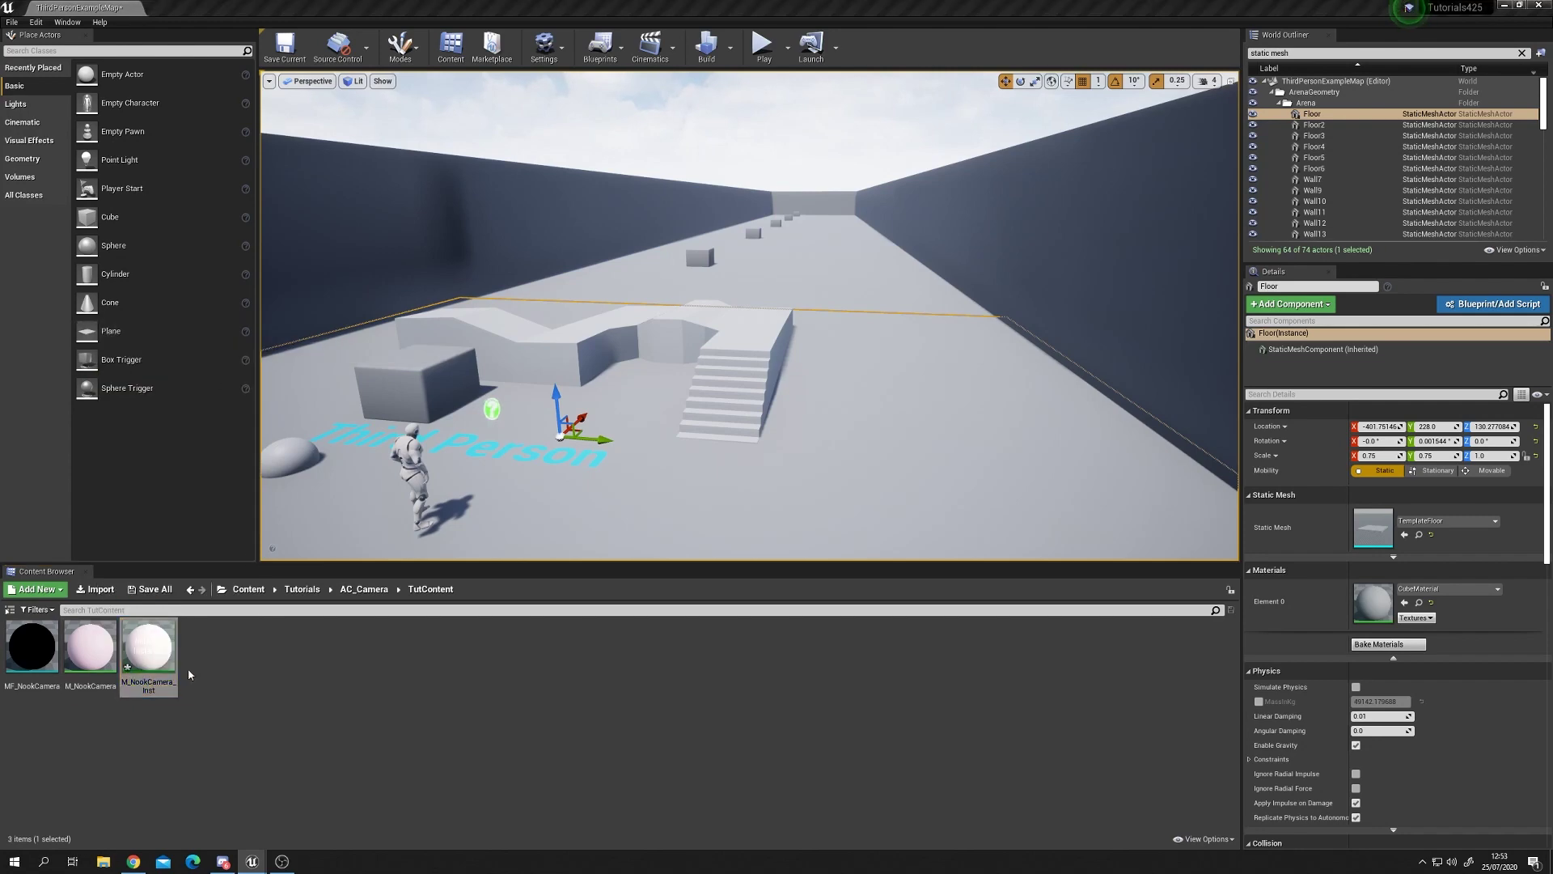
Enable the Direction, Distance and Falloff parameter overrides in M_NookCamera_Inst, then move its editor window out of the way
{"action": "double_click", "coordinate": [149, 648]}
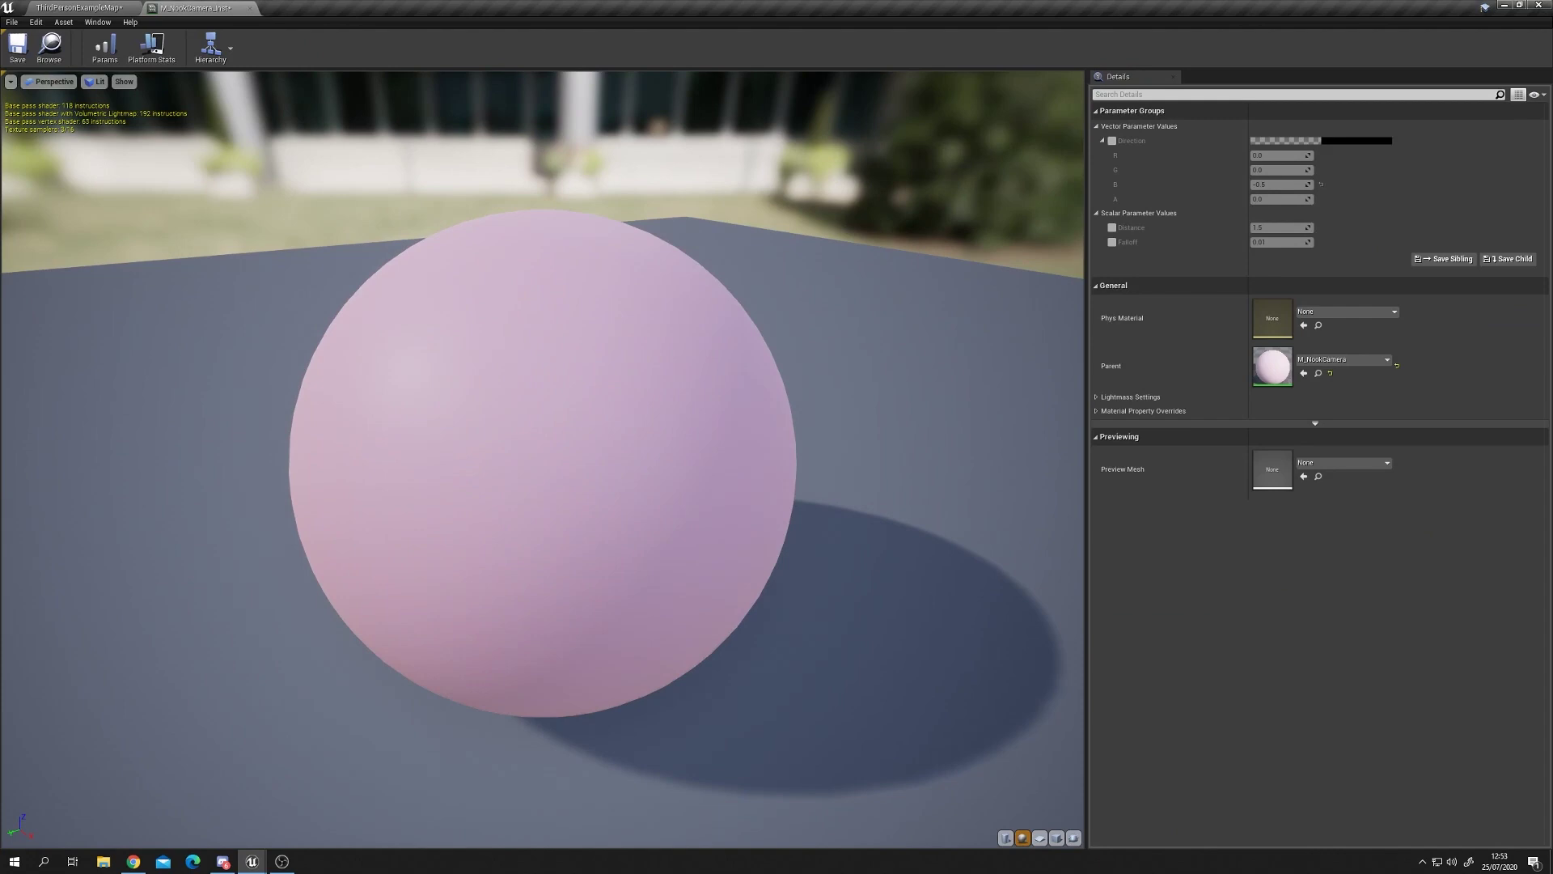
{"action": "left_click", "coordinate": [1112, 142]}
{"action": "left_click", "coordinate": [1111, 227]}
{"action": "left_click", "coordinate": [1111, 242]}
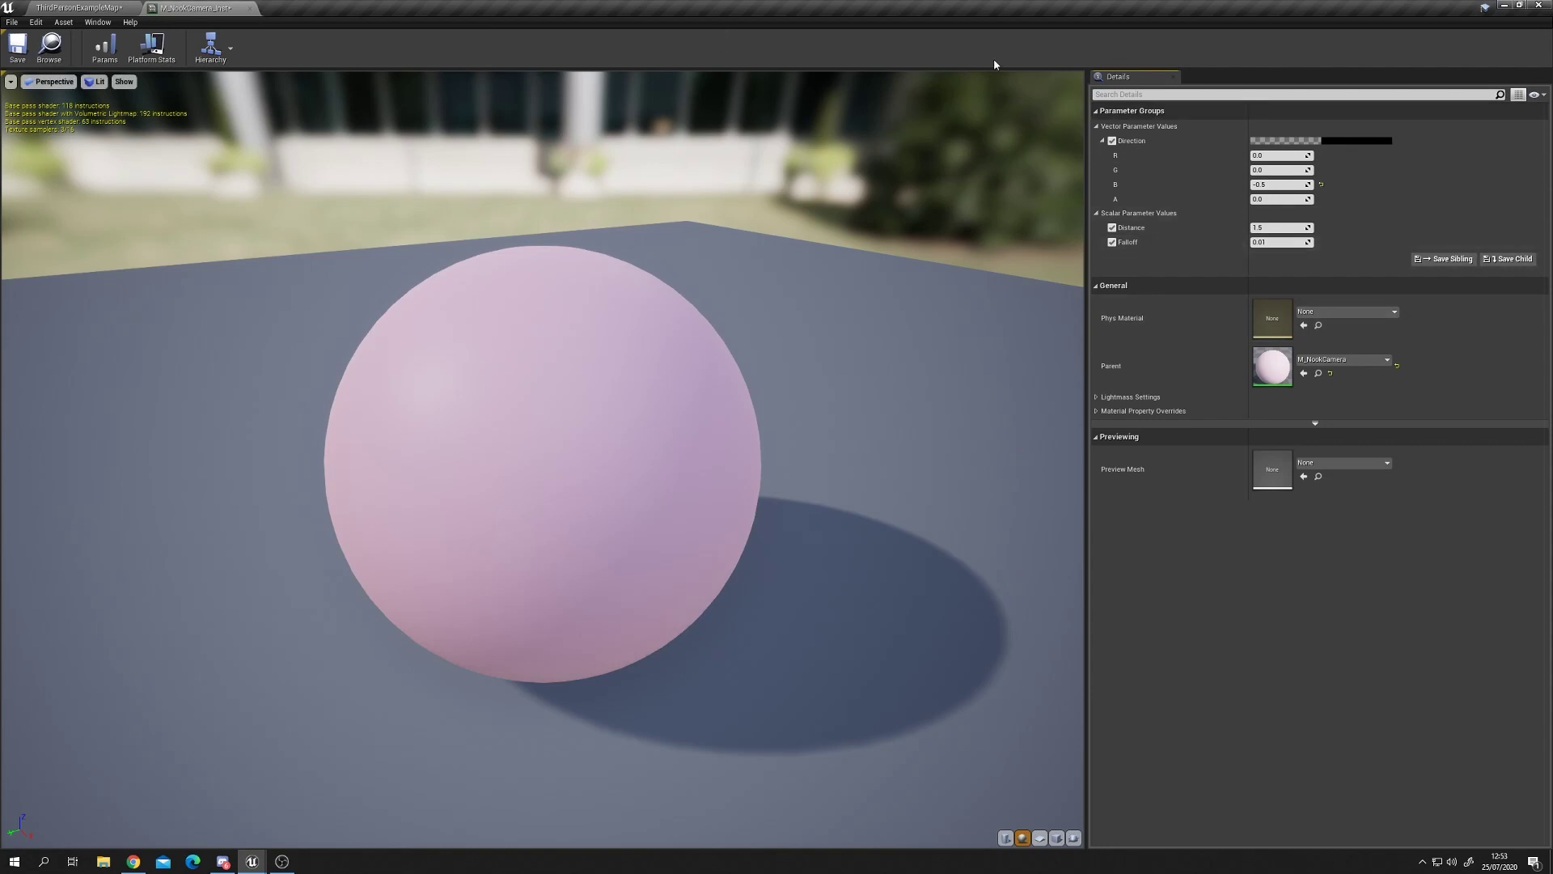
{"action": "left_click_drag", "start_coordinate": [279, 8], "coordinate": [1181, 367]}
{"action": "left_click", "coordinate": [1387, 373]}
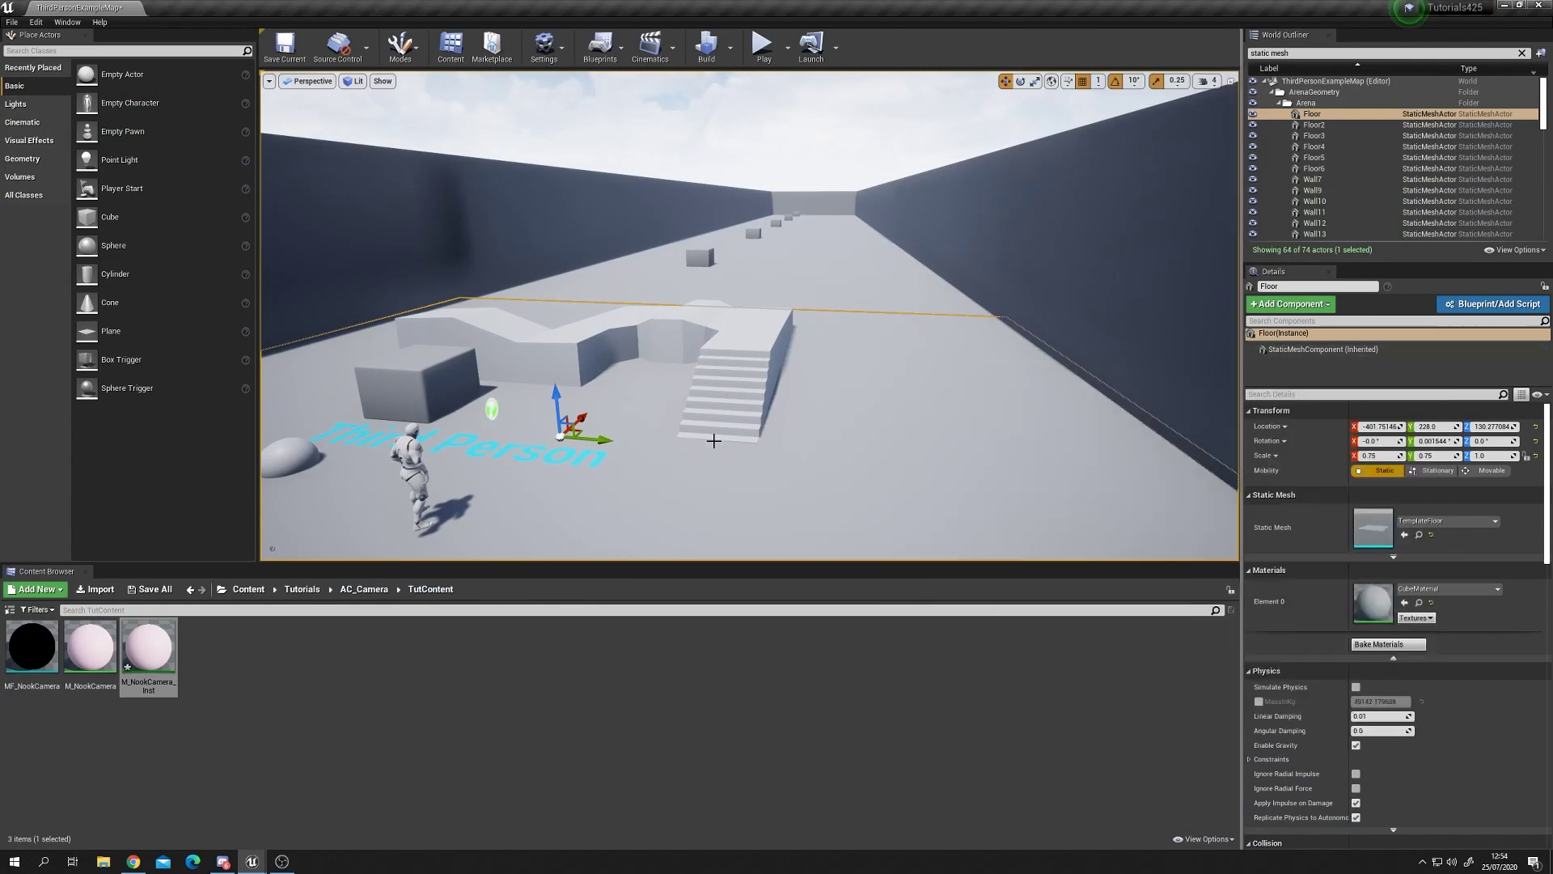
Select all static mesh actors from Floor to the last Sphere and replace both of their materials with M_NookCamera_Inst
{"action": "left_click", "coordinate": [1327, 114]}
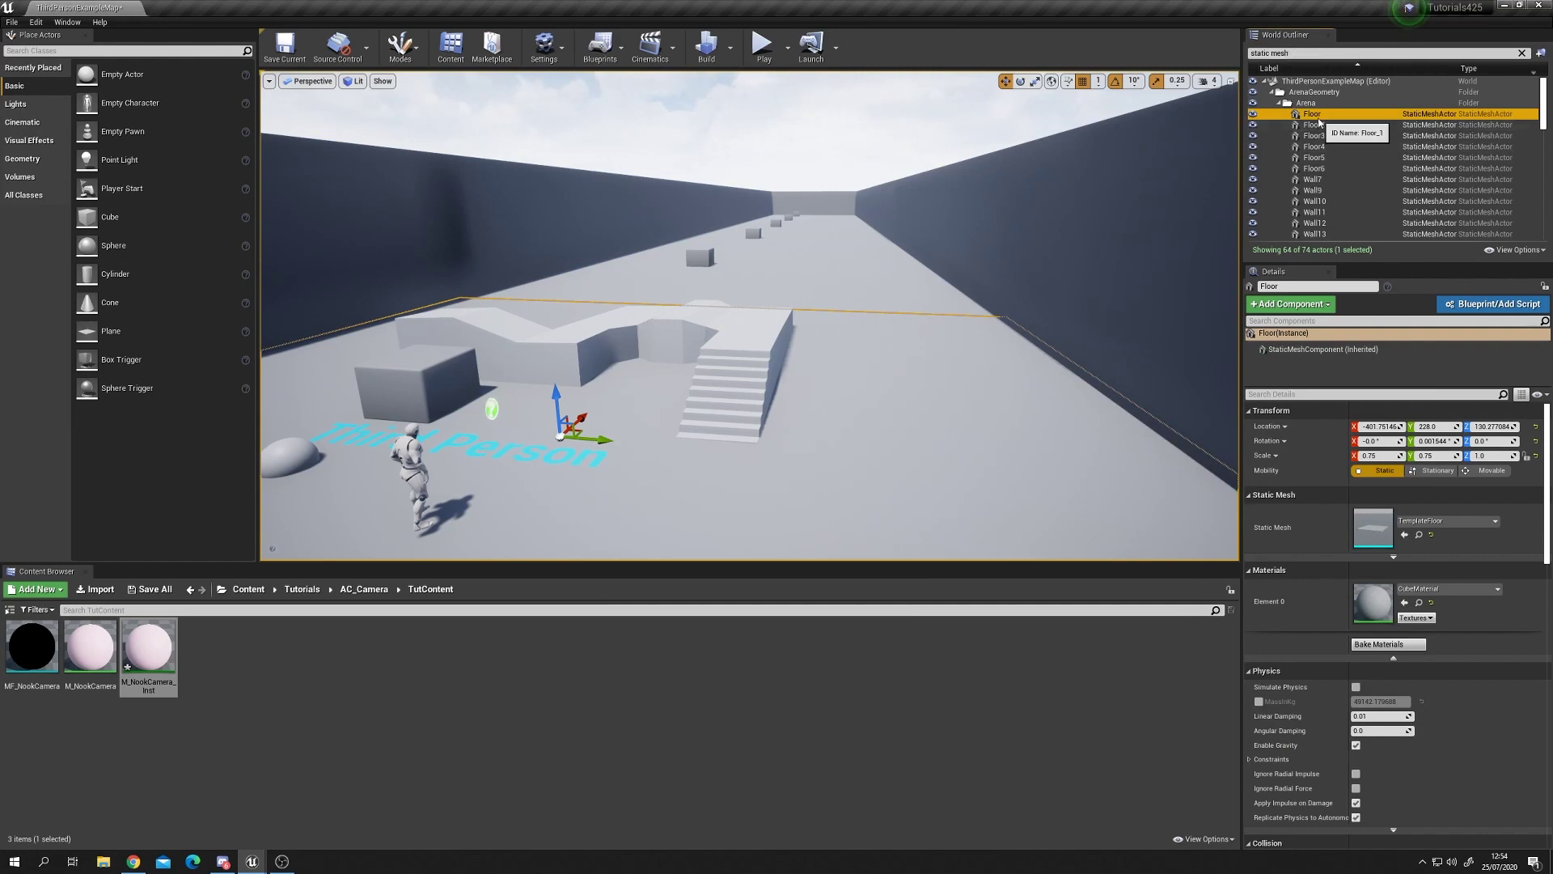
{"action": "scroll", "coordinate": [1318, 121], "scroll_direction": "down", "scroll_amount": 15}
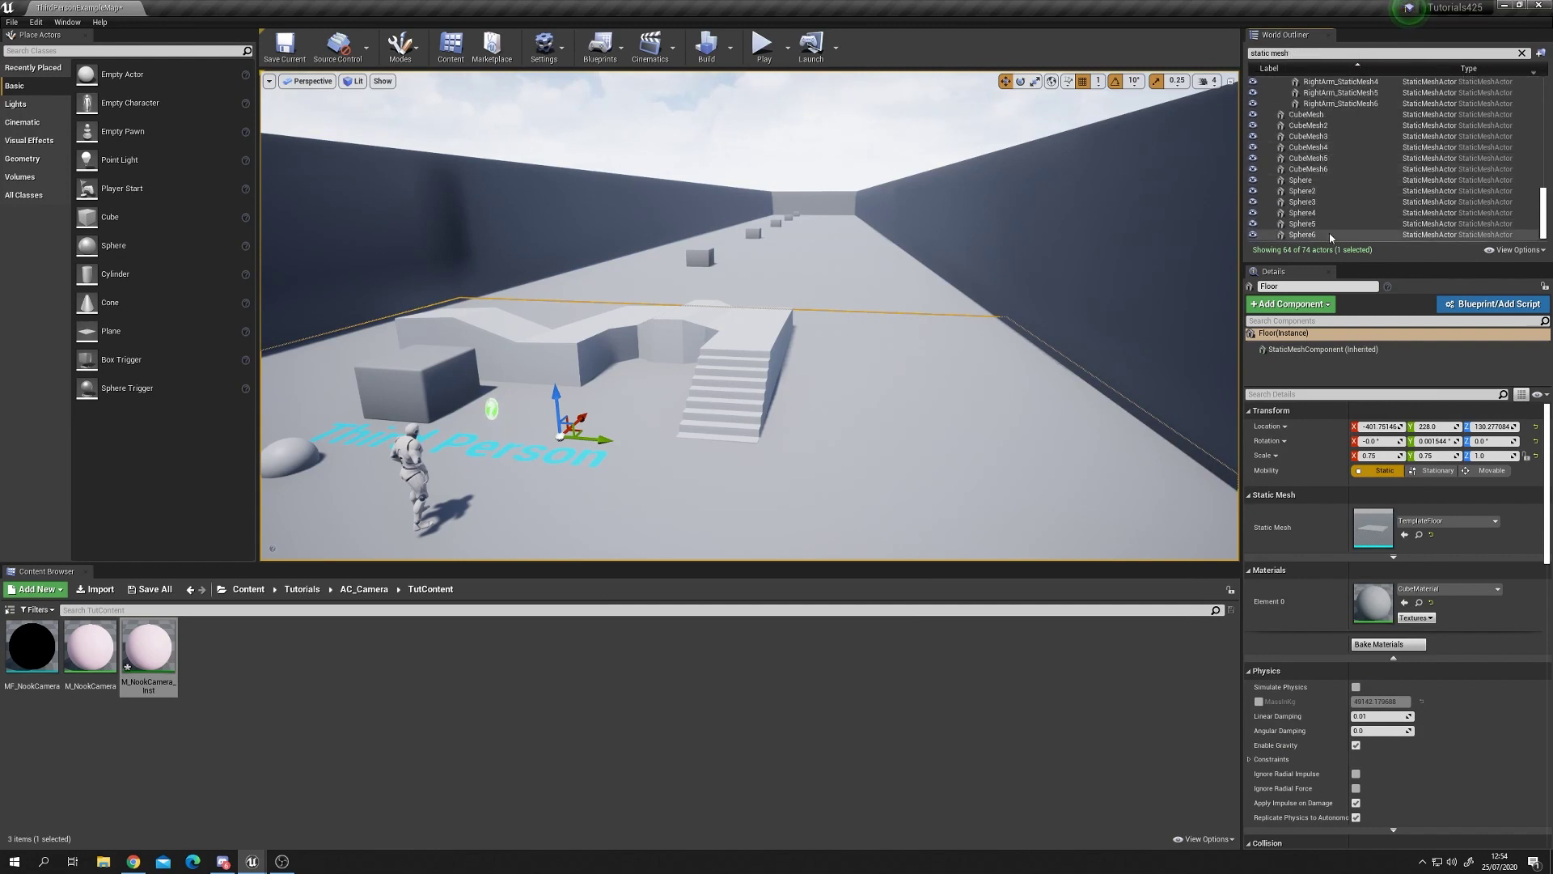
{"action": "left_click", "coordinate": [1331, 236], "text": "shift"}
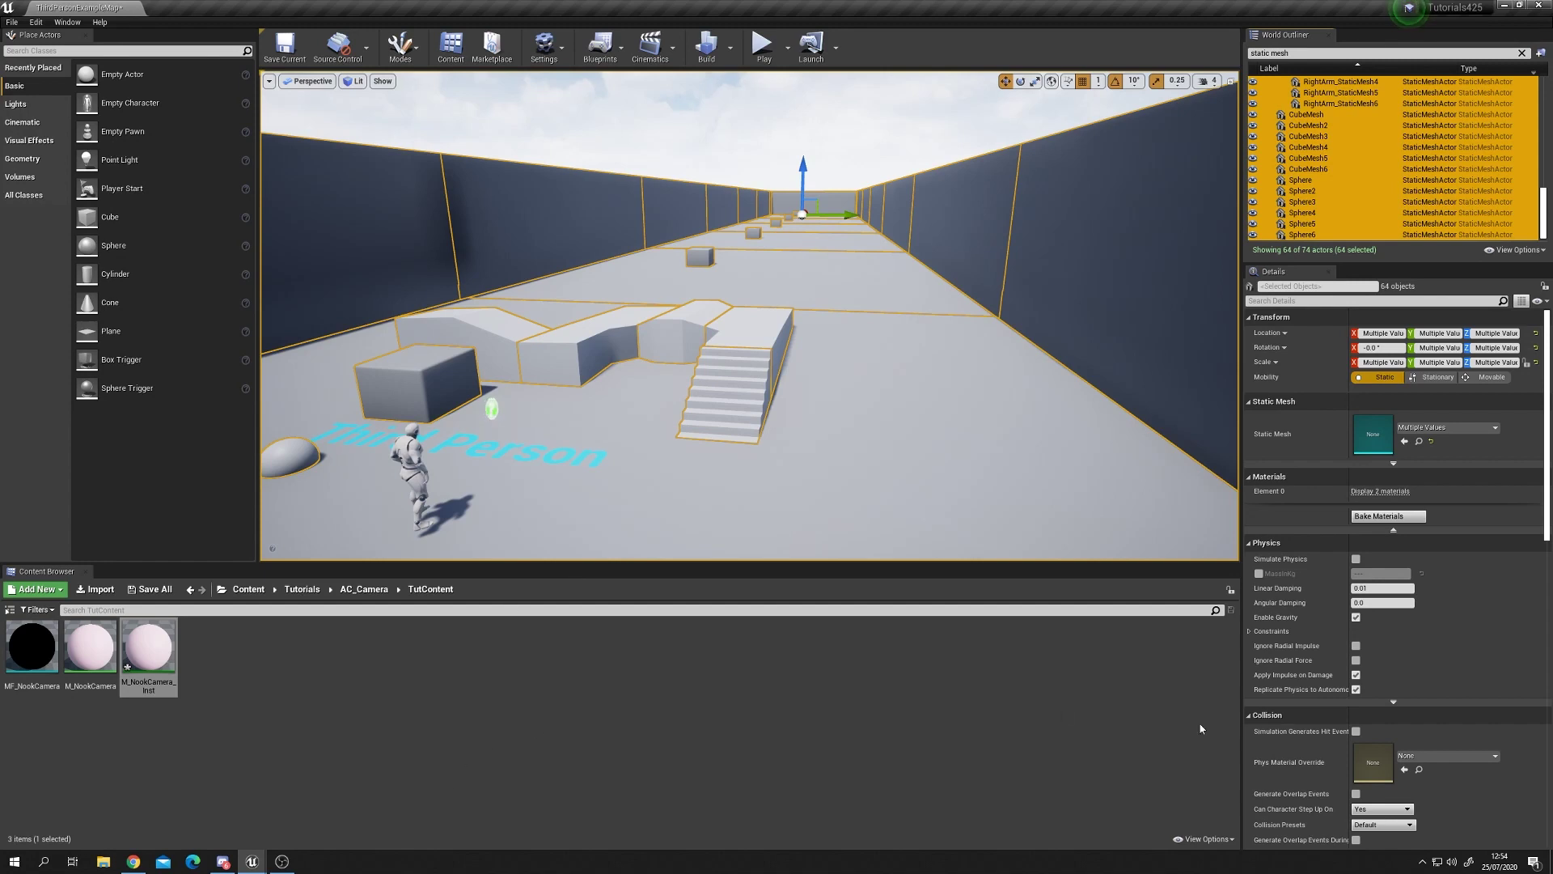
{"action": "left_click", "coordinate": [1365, 492]}
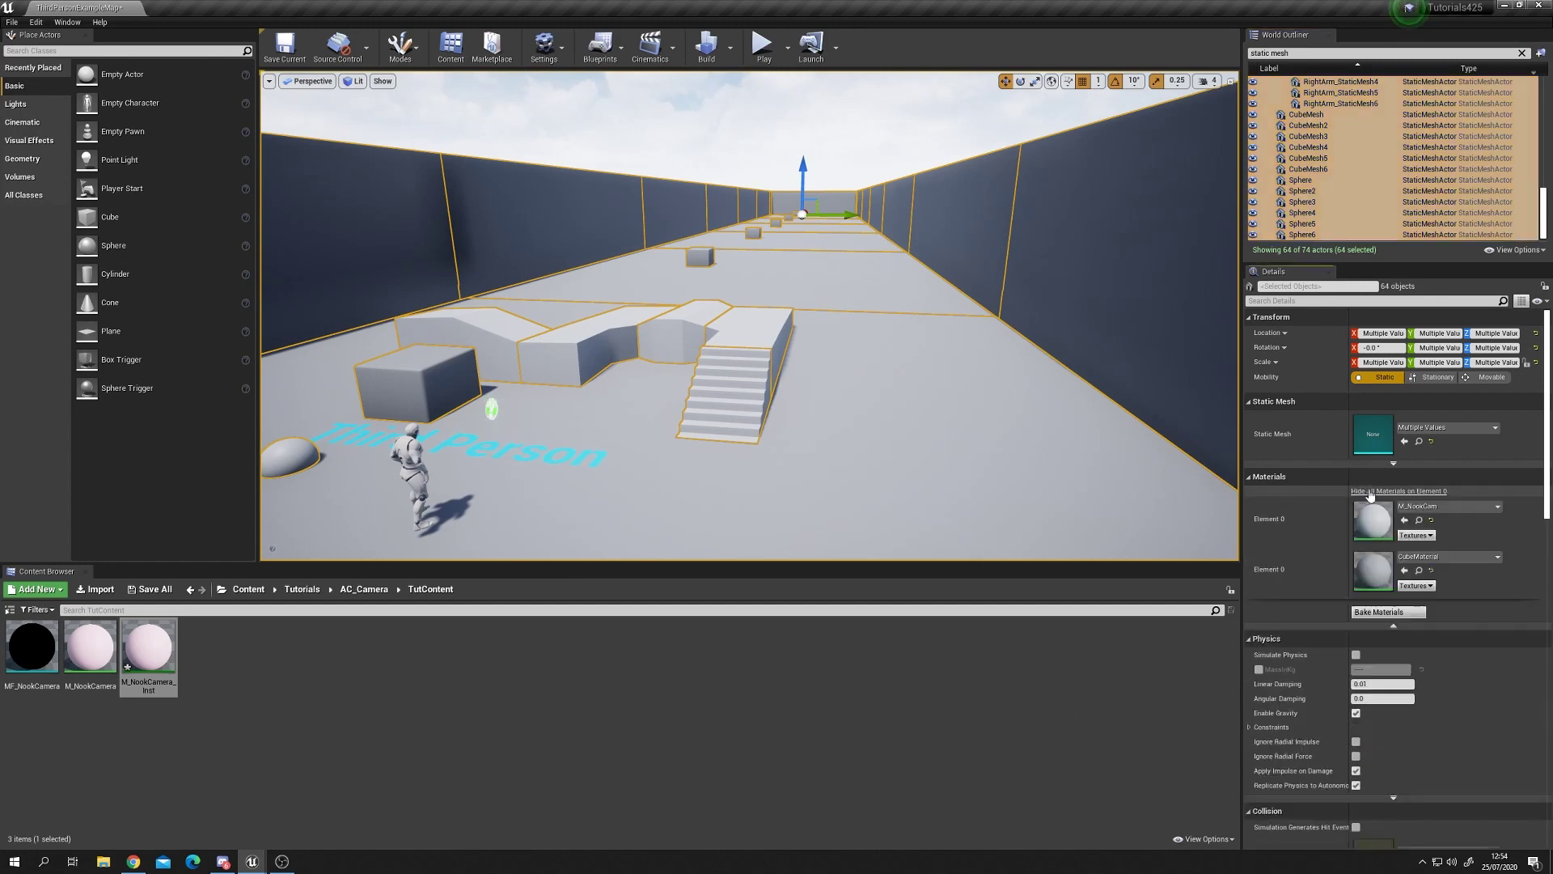
{"action": "left_click_drag", "start_coordinate": [143, 655], "coordinate": [1374, 571]}
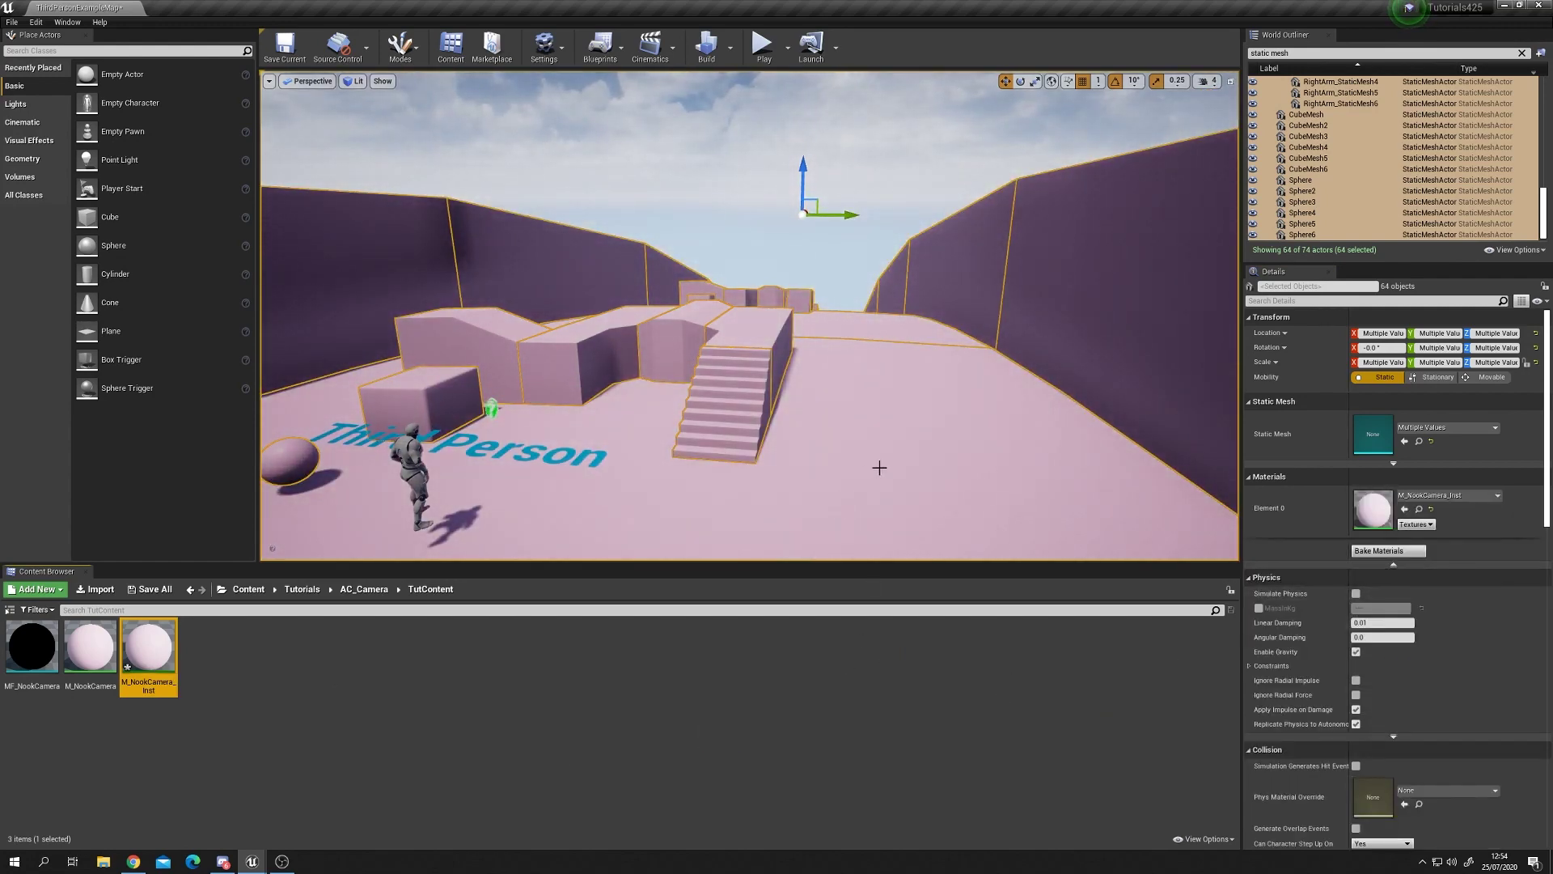
{"action": "left_click", "coordinate": [946, 402]}
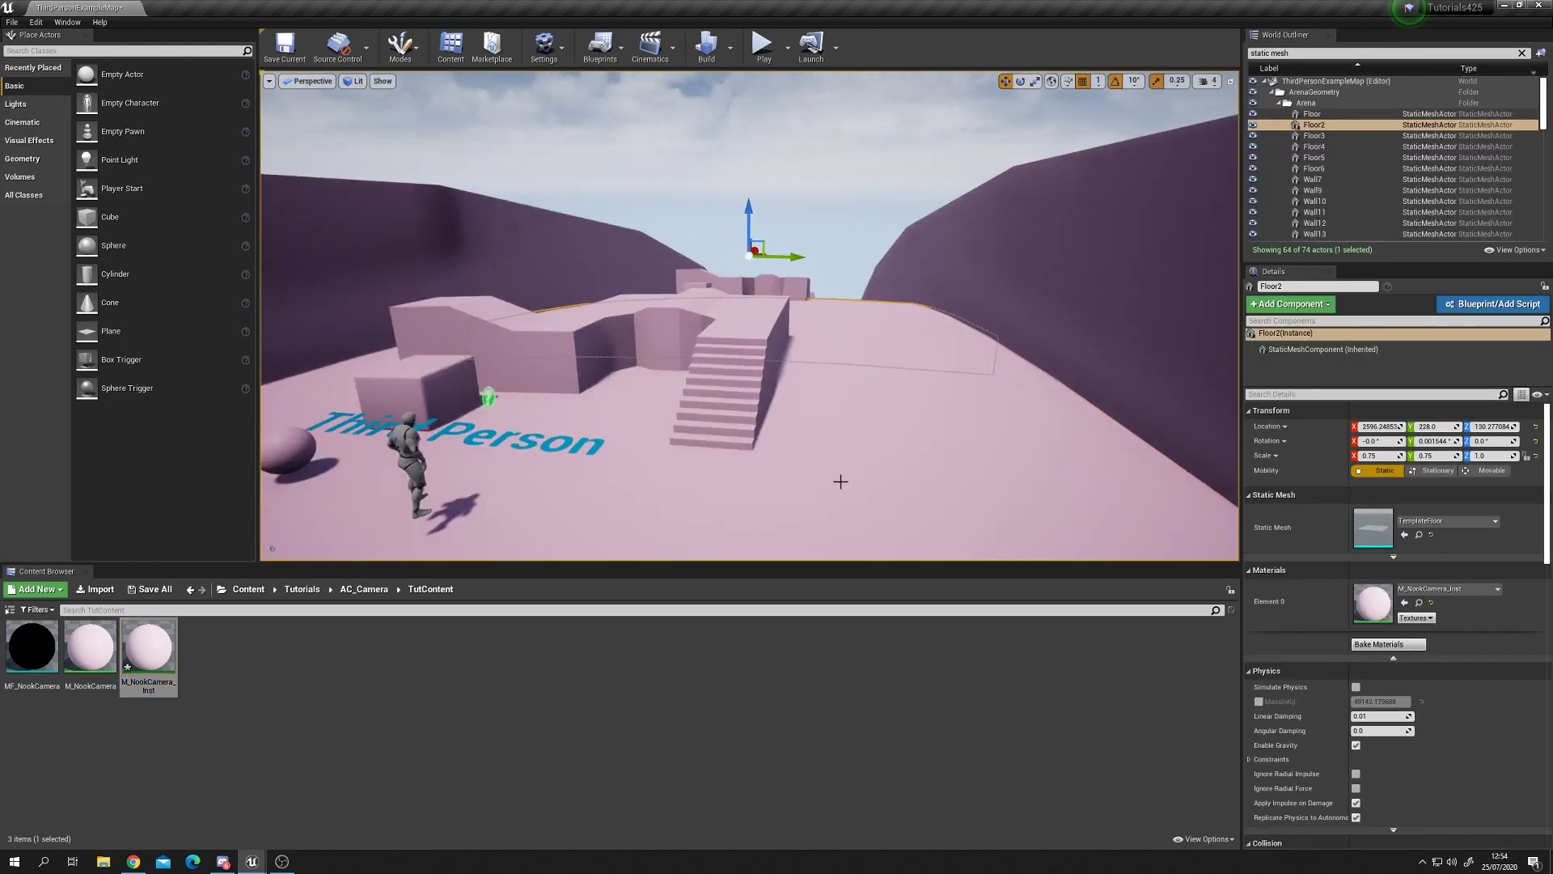
In the M_NookCamera_Inst editor, try Distance values of 1 and 0.5
{"action": "mouse_move", "coordinate": [252, 861]}
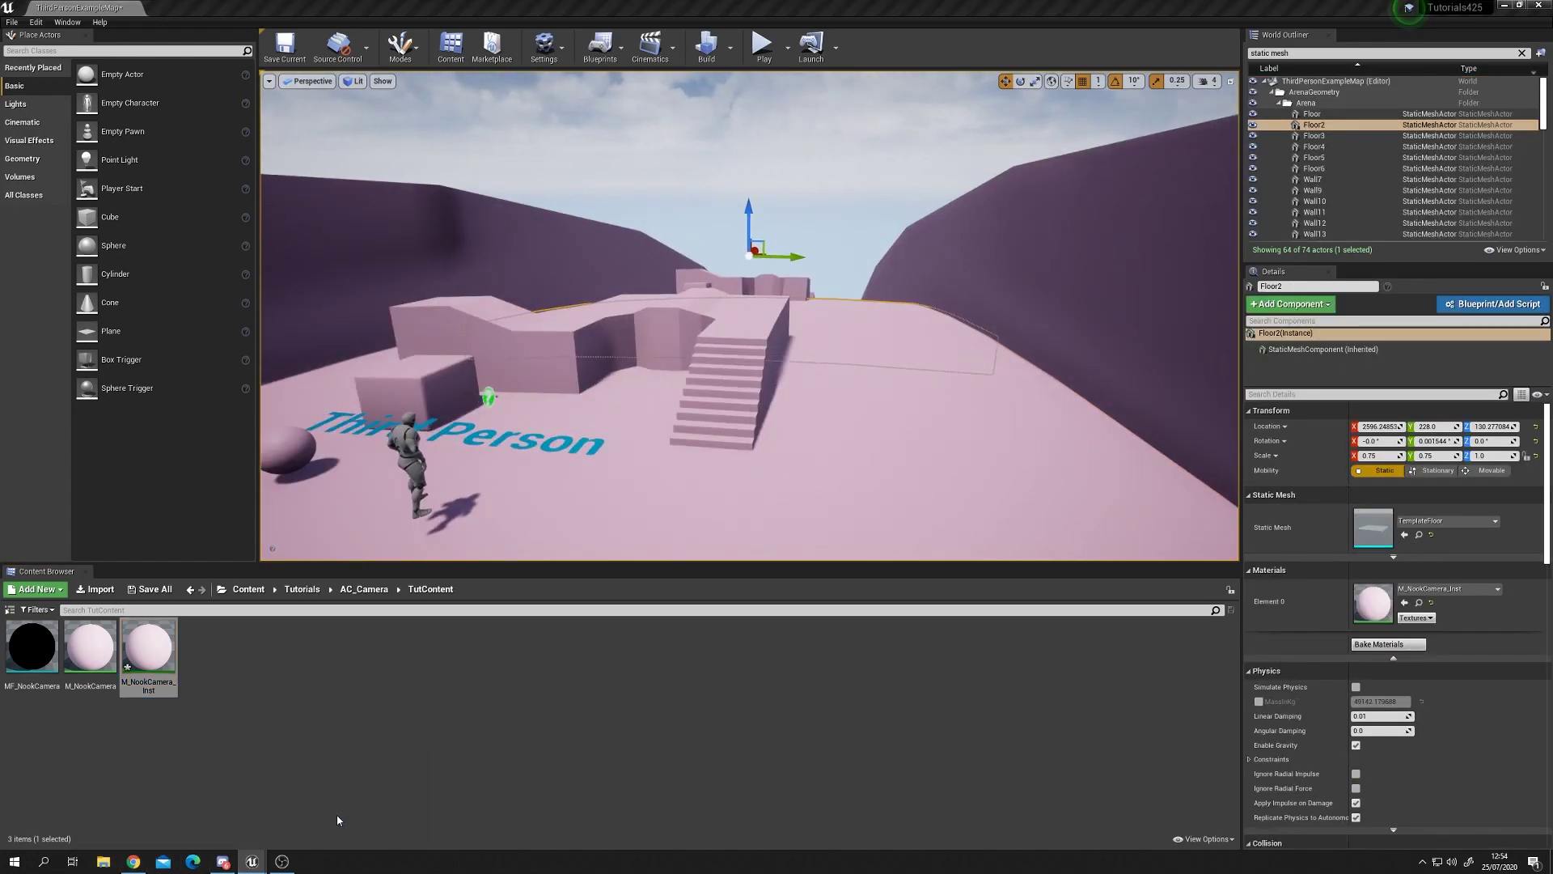
{"action": "left_click", "coordinate": [366, 834]}
{"action": "left_click_drag", "start_coordinate": [1191, 405], "coordinate": [1050, 462]}
{"action": "left_click_drag", "start_coordinate": [795, 409], "coordinate": [731, 362]}
{"action": "left_click", "coordinate": [1206, 594]}
{"action": "type", "text": "1"}
{"action": "key", "text": "Return"}
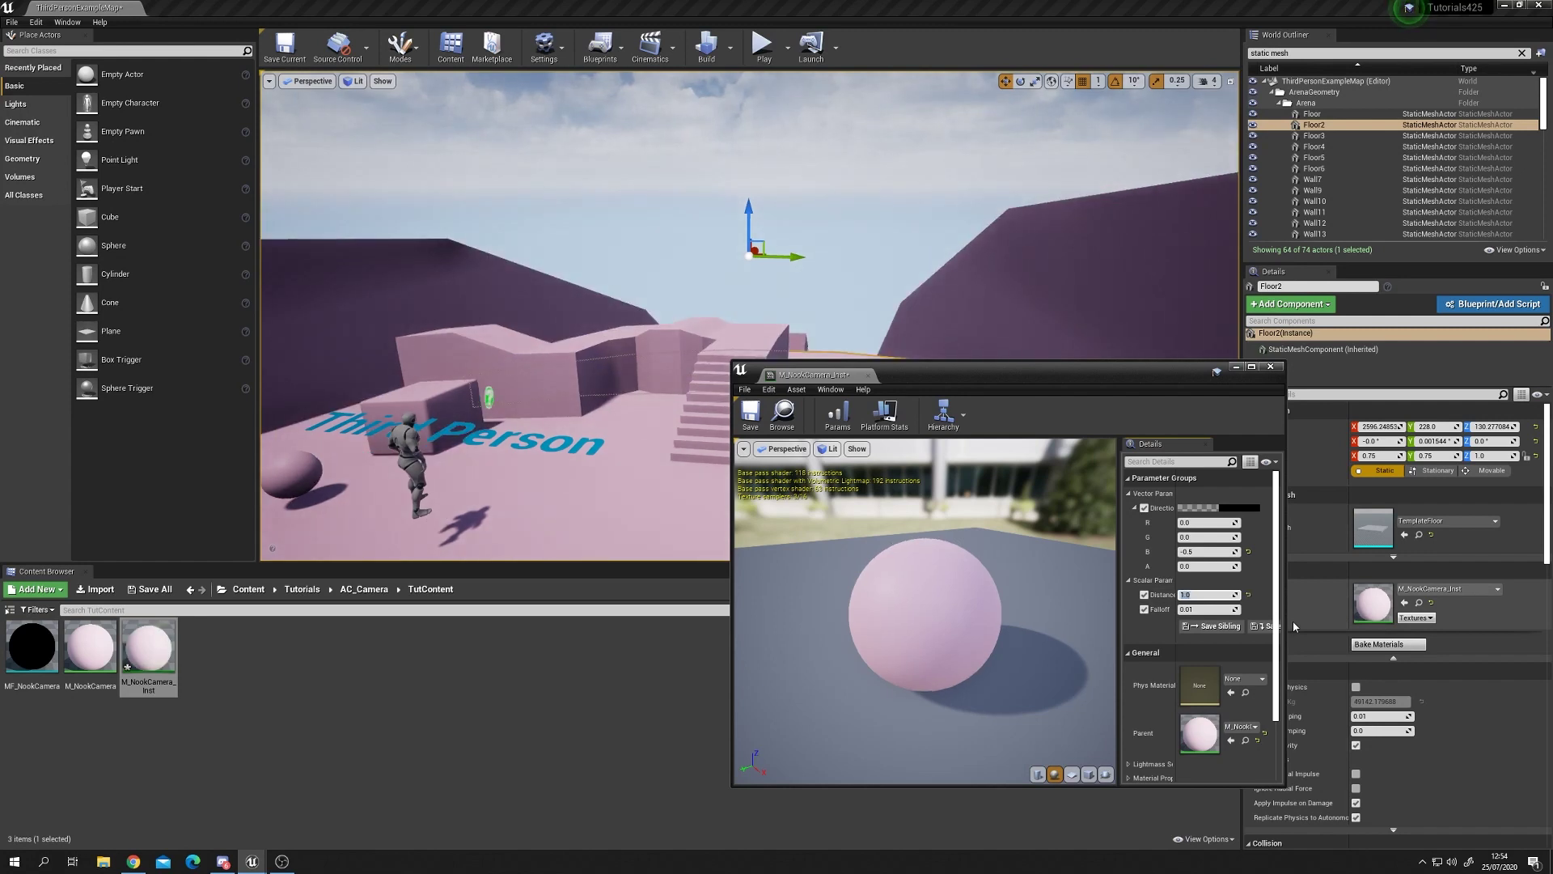
{"action": "type", "text": "0.5"}
{"action": "key", "text": "Return"}
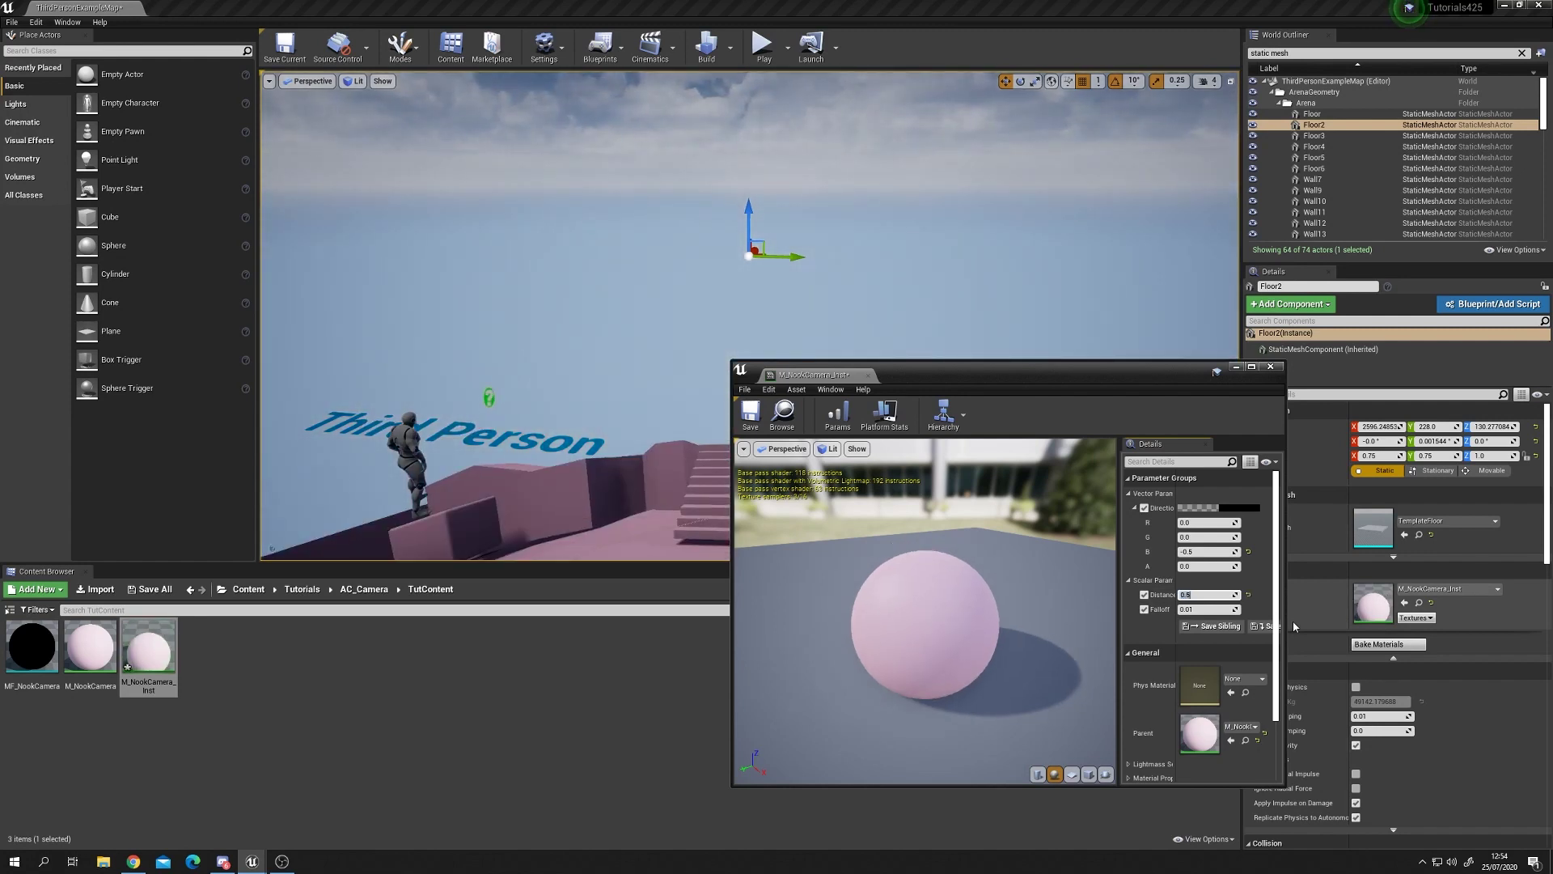
Move the instance editor aside and fly around the level to examine how the geometry curves away from the camera
{"action": "left_click_drag", "start_coordinate": [1118, 371], "coordinate": [1296, 540]}
{"action": "right_click_drag", "start_coordinate": [1173, 486], "coordinate": [1157, 530]}
{"action": "key", "text": "w"}
{"action": "right_click_drag", "start_coordinate": [839, 354], "coordinate": [839, 354]}
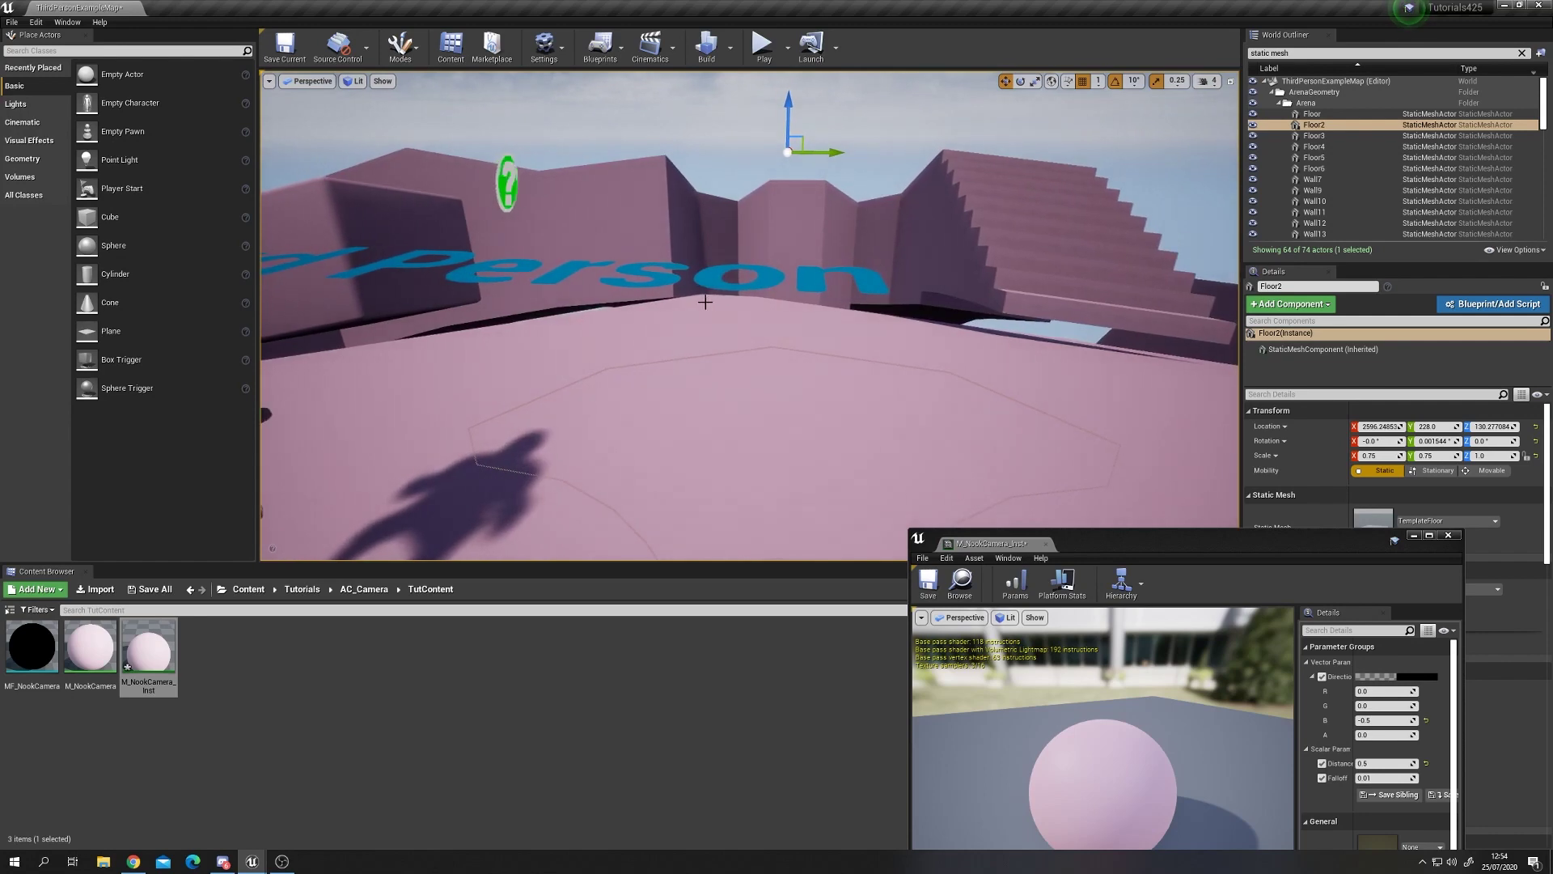
{"action": "key", "text": "d"}
{"action": "right_click_drag", "start_coordinate": [727, 309], "coordinate": [734, 276]}
{"action": "key", "text": "a"}
{"action": "right_click_drag", "start_coordinate": [884, 409], "coordinate": [885, 409]}
{"action": "right_click_drag", "start_coordinate": [709, 315], "coordinate": [709, 316]}
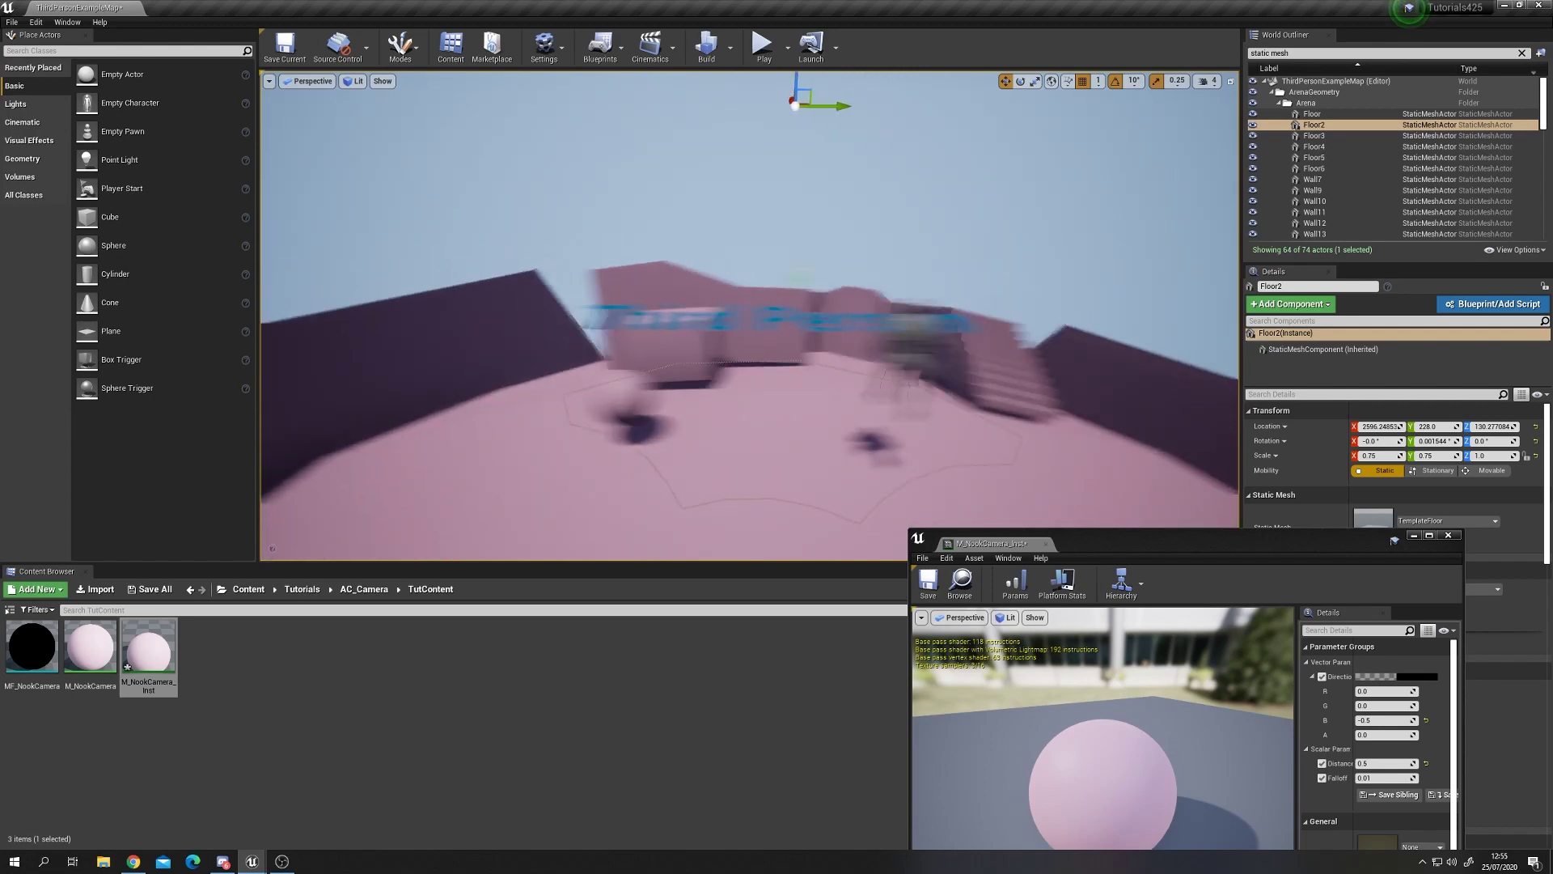
{"action": "right_click_drag", "start_coordinate": [709, 315], "coordinate": [709, 316]}
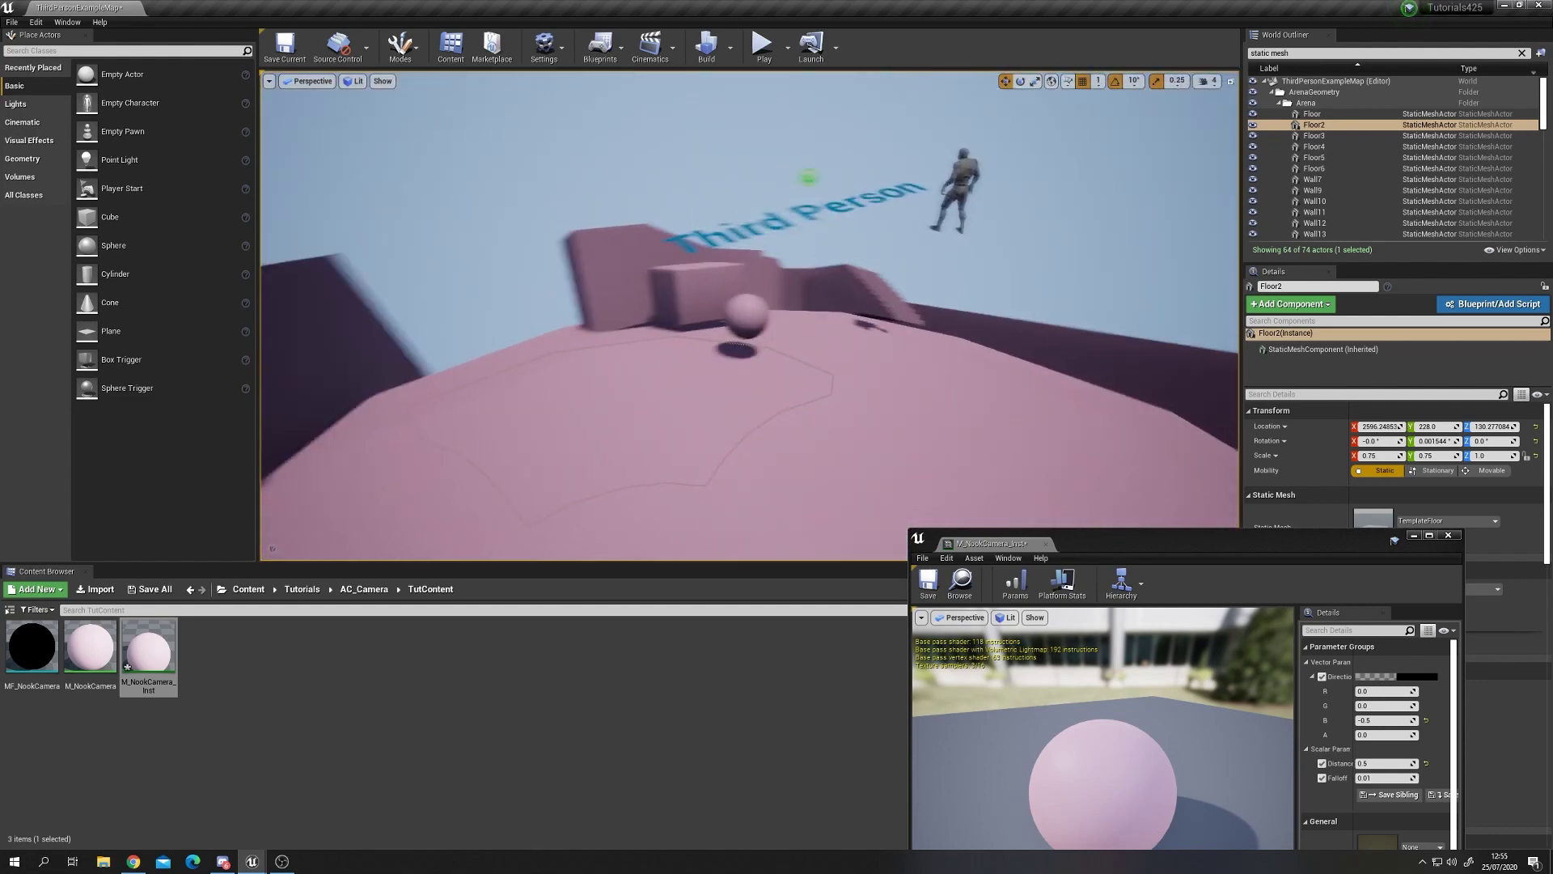
Set the Distance parameter of M_NookCamera_Inst to 1.5, check the level's curvature, and reposition the instance editor
{"action": "left_click", "coordinate": [1395, 765]}
{"action": "type", "text": "1.5"}
{"action": "key", "text": "Return"}
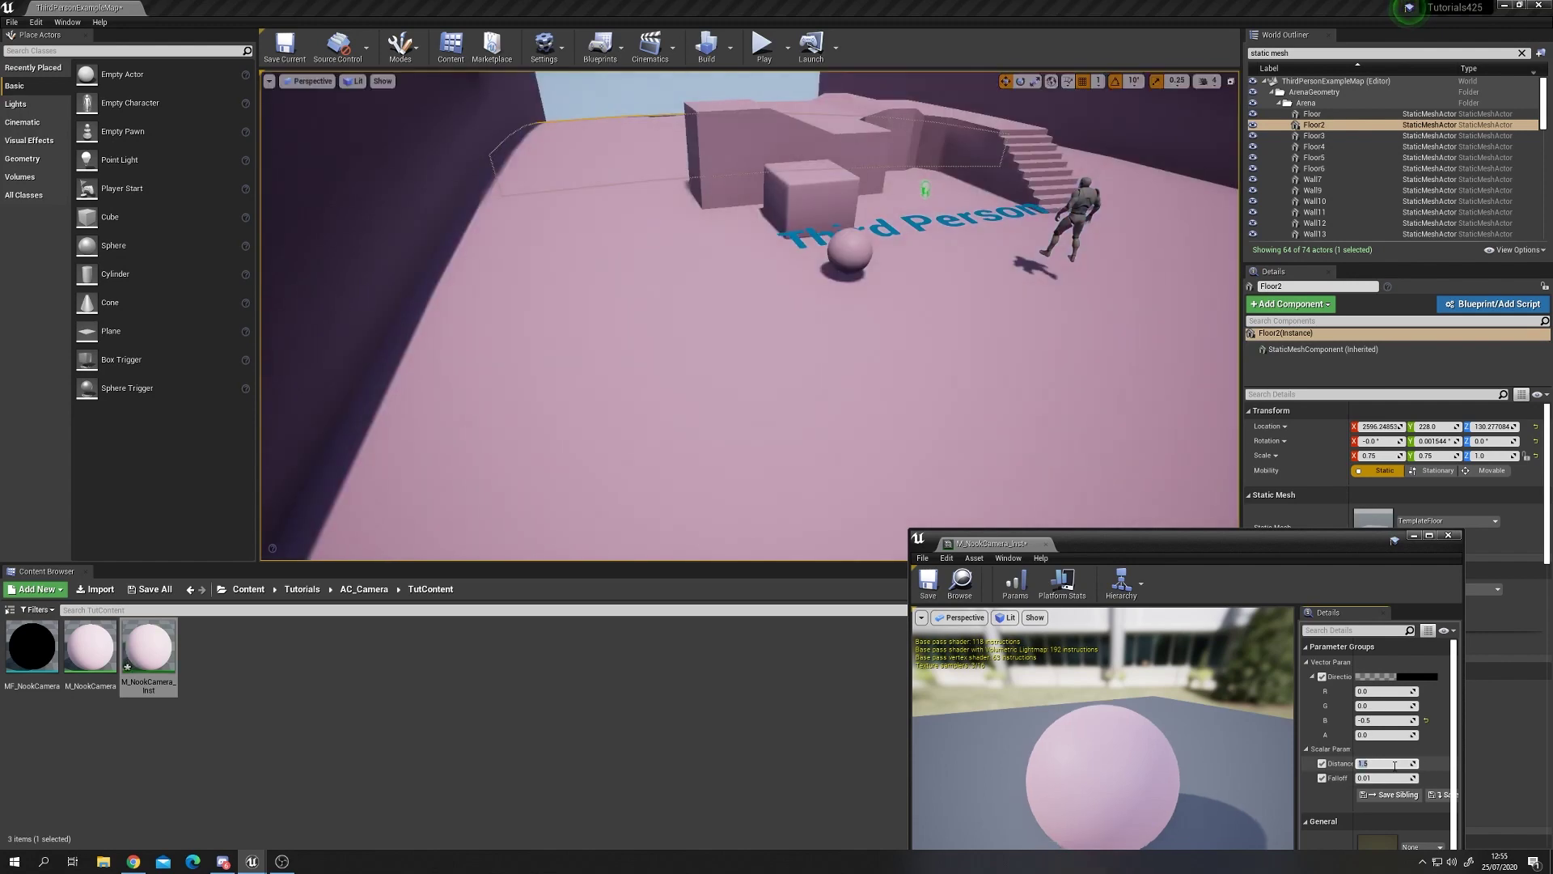
{"action": "right_click_drag", "start_coordinate": [885, 210], "coordinate": [884, 210]}
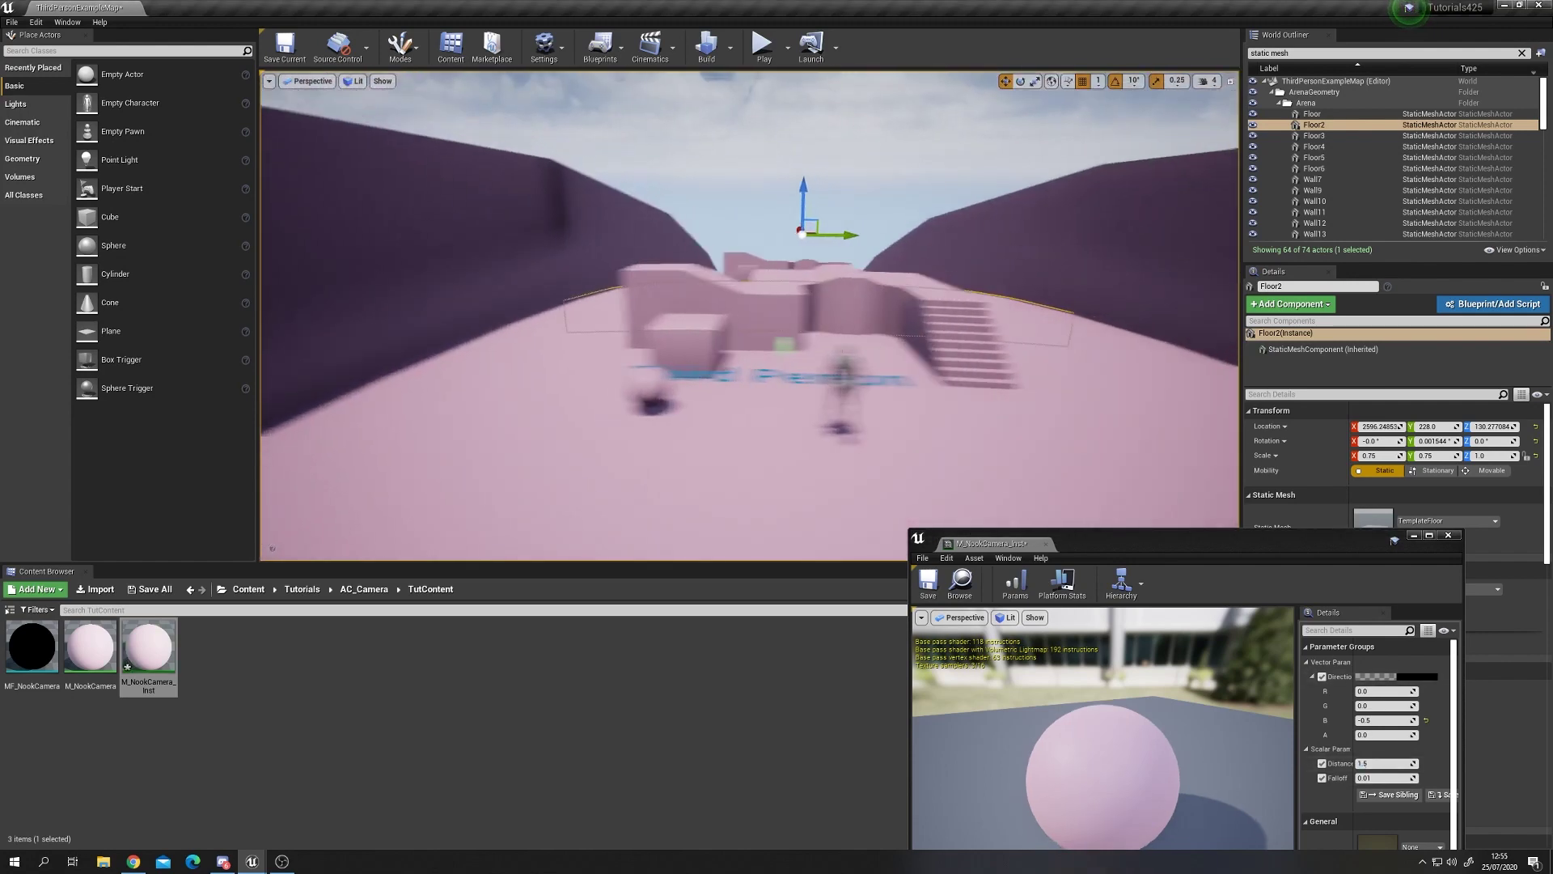
{"action": "left_click_drag", "start_coordinate": [1346, 535], "coordinate": [1328, 513]}
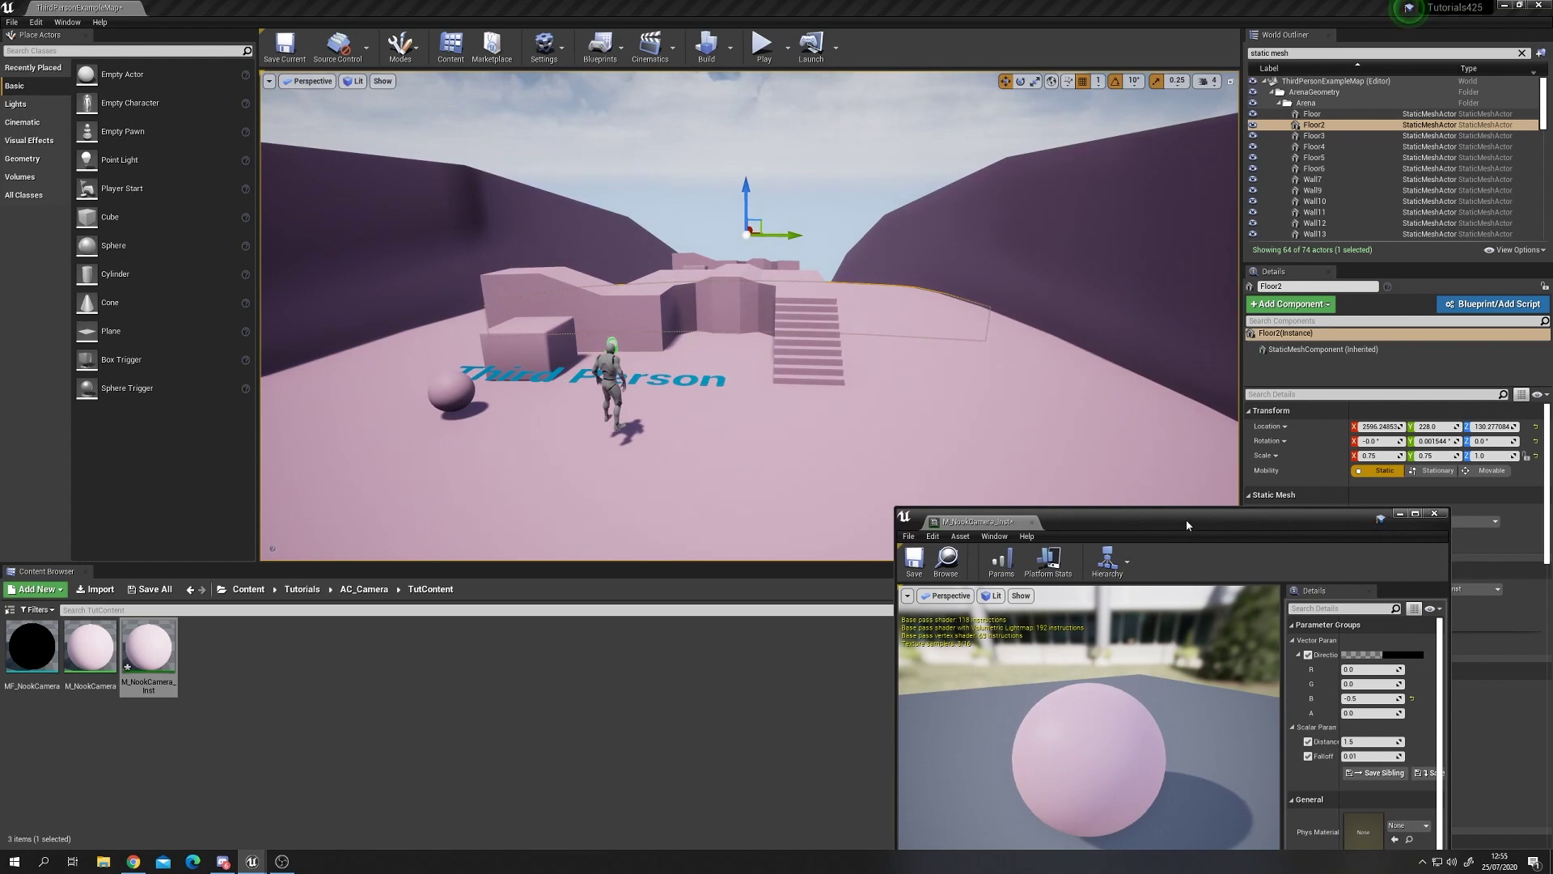
{"action": "left_click_drag", "start_coordinate": [1185, 526], "coordinate": [1207, 469]}
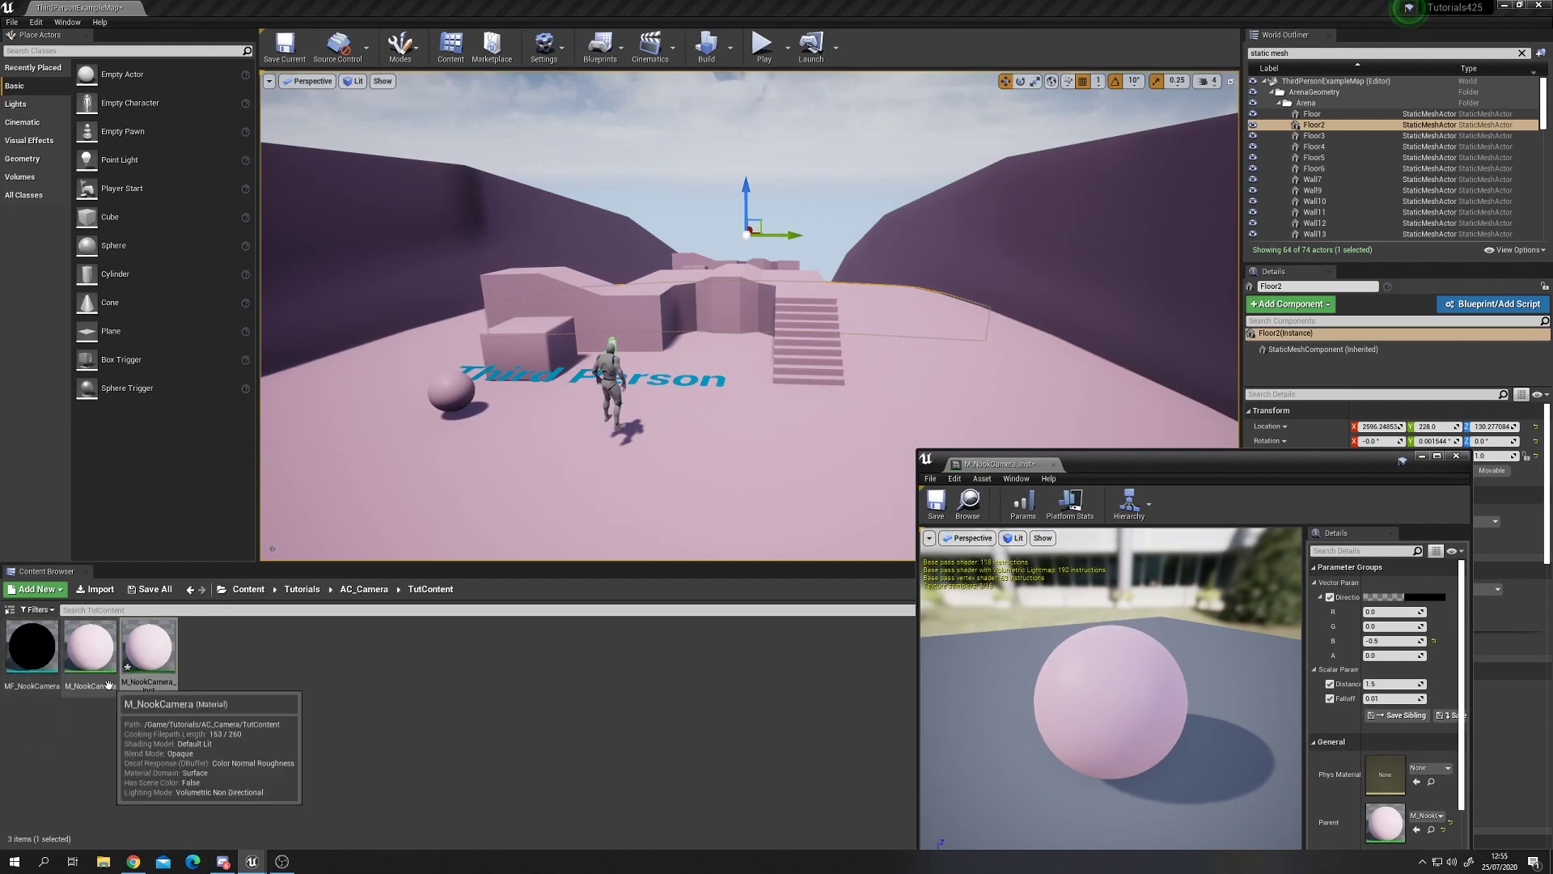
Look over the output end of the MF_NookCamera function graph, then close it
{"action": "double_click", "coordinate": [22, 654]}
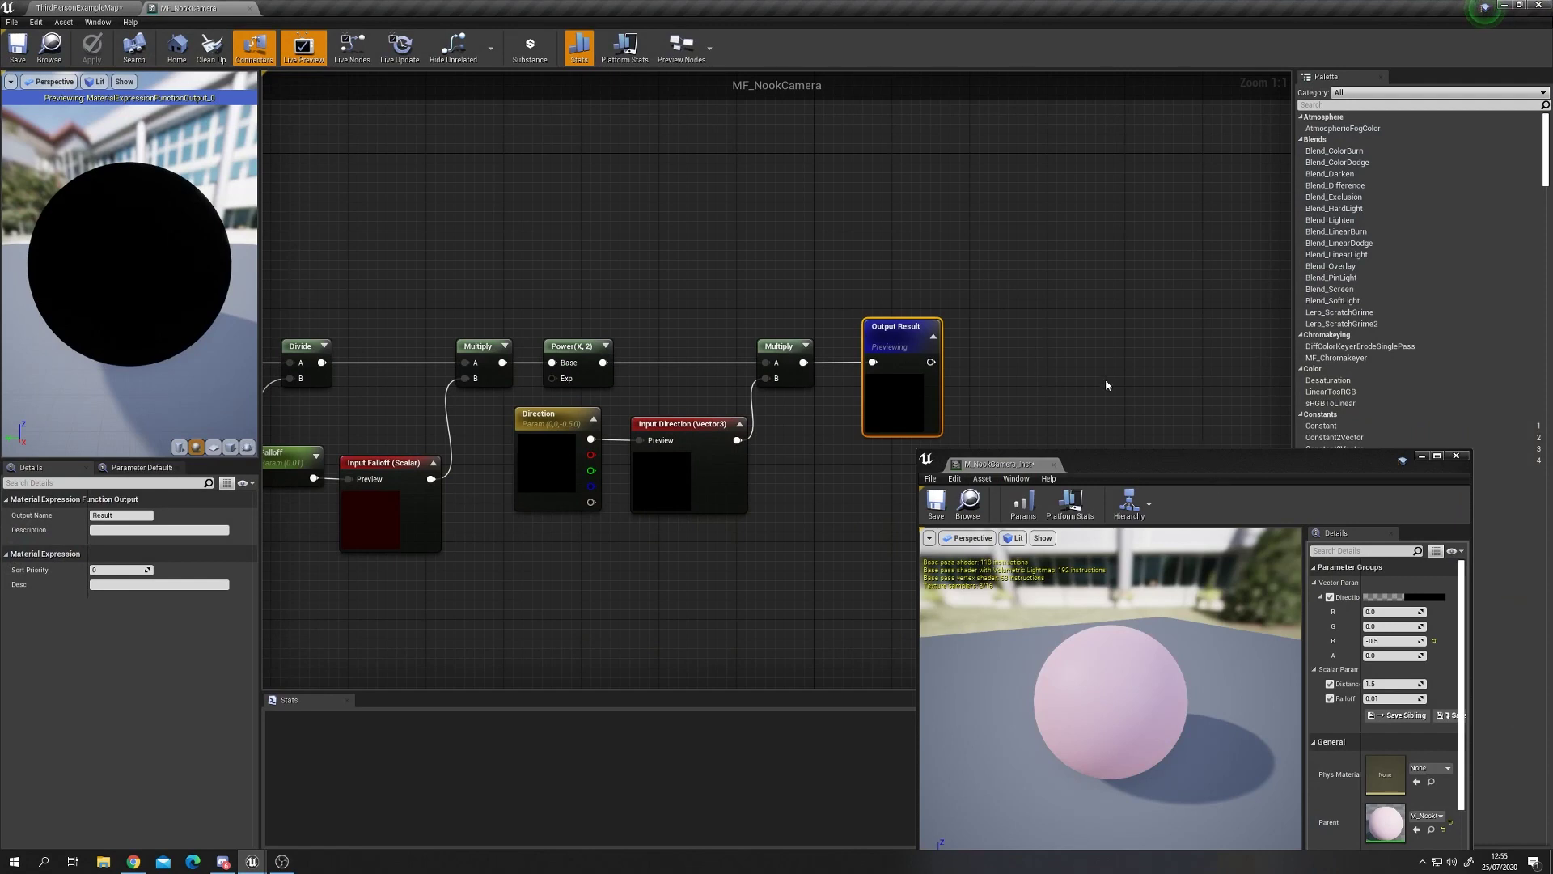
{"action": "left_click", "coordinate": [245, 7]}
{"action": "left_click", "coordinate": [390, 721]}
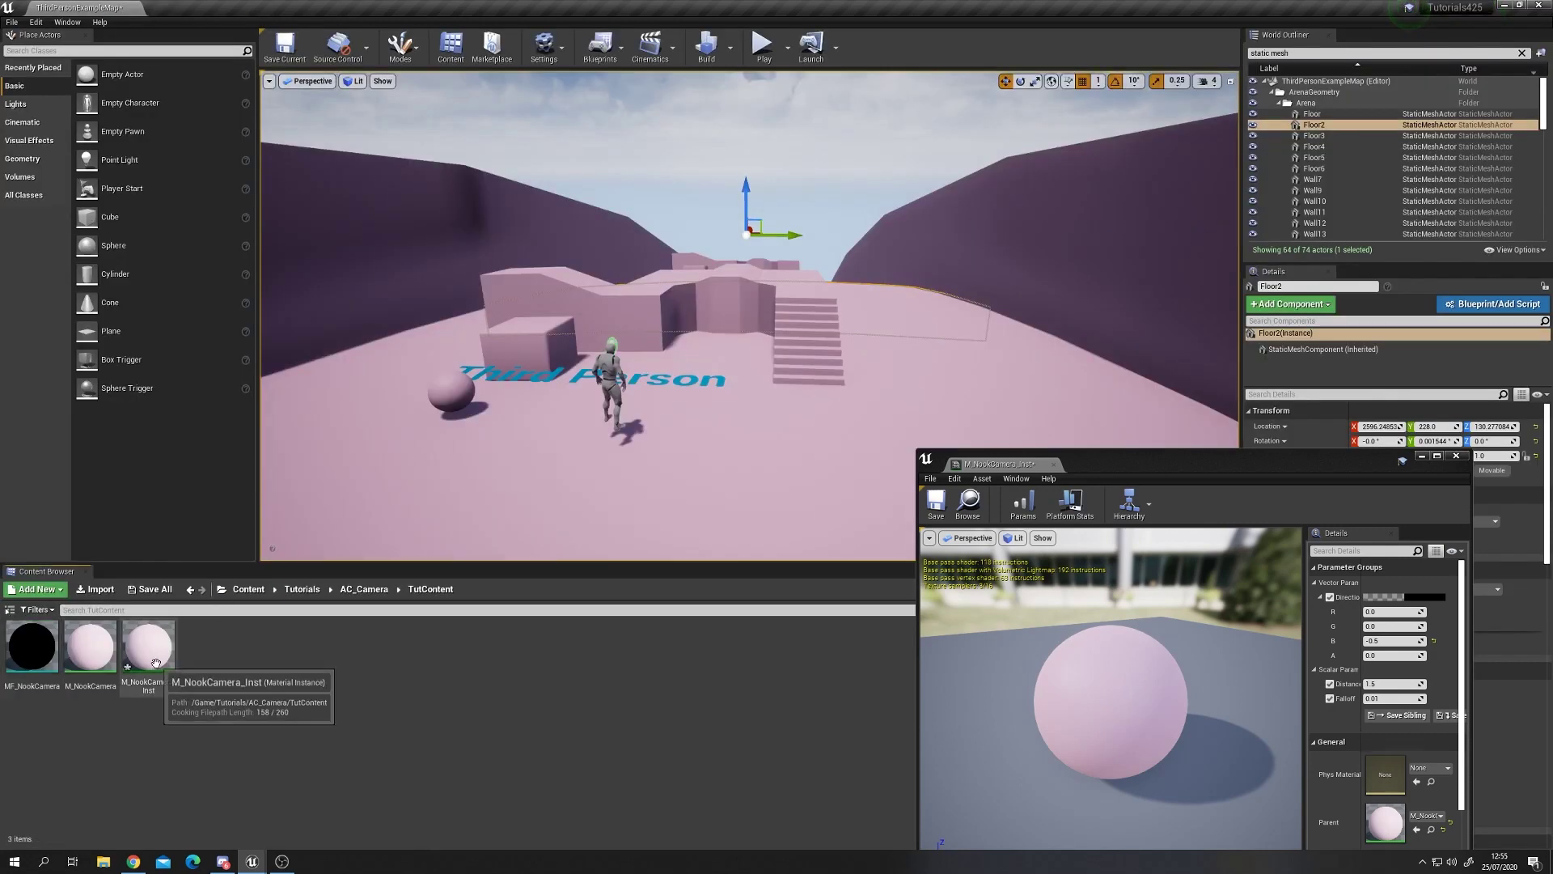
Create a second material instance, M_NookCamera_Inst1, from M_NookCamera and assign it to the front linear stair mesh
{"action": "right_click", "coordinate": [152, 661]}
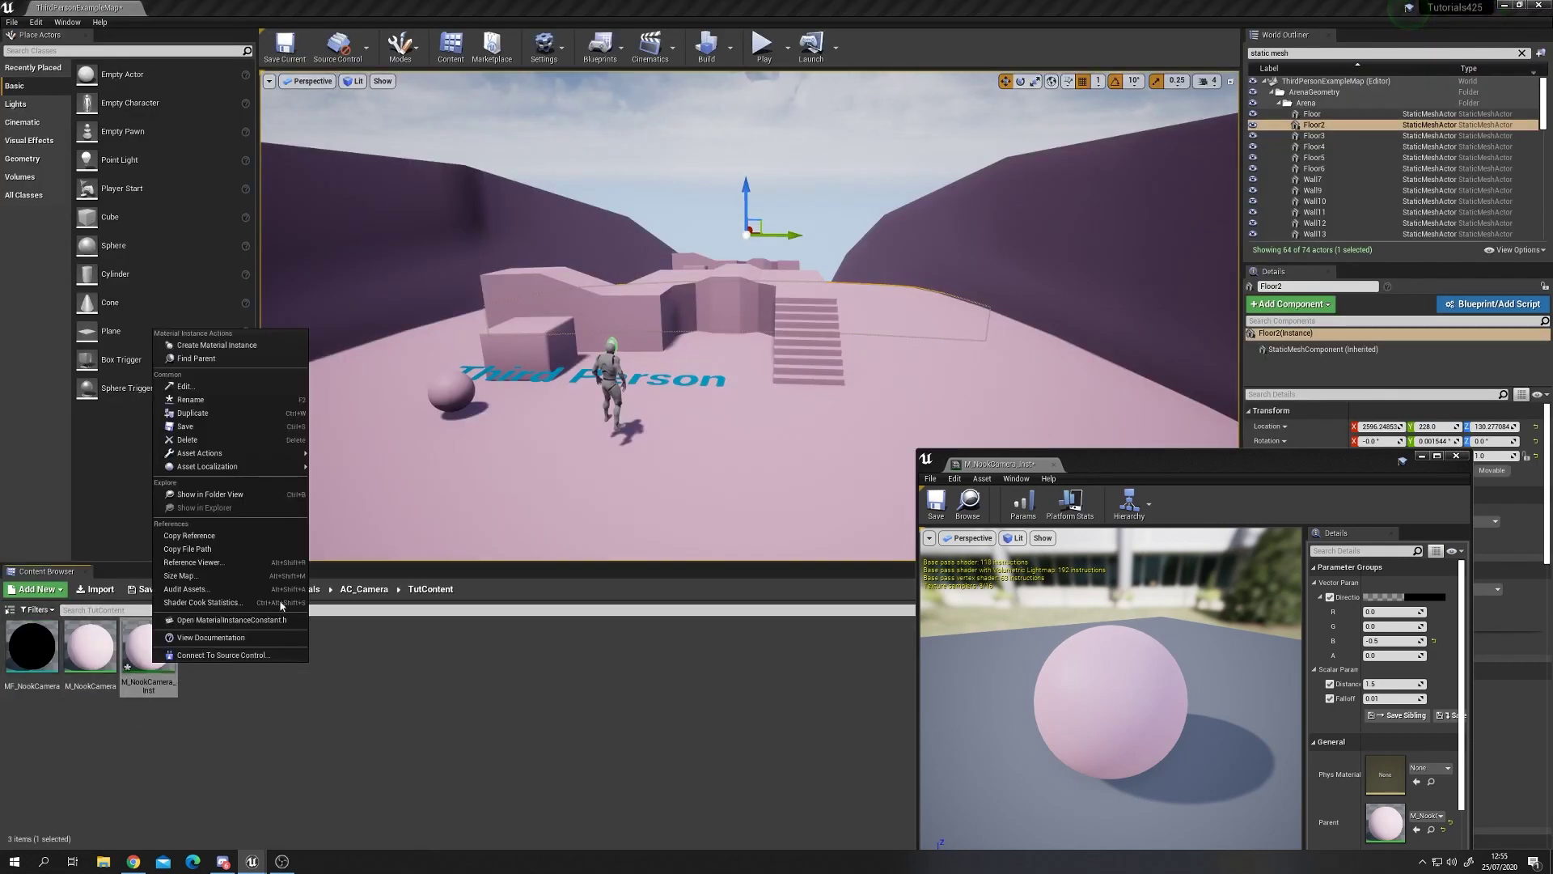
{"action": "left_click", "coordinate": [91, 656]}
{"action": "right_click", "coordinate": [92, 655]}
{"action": "left_click", "coordinate": [154, 354]}
{"action": "left_click", "coordinate": [827, 357]}
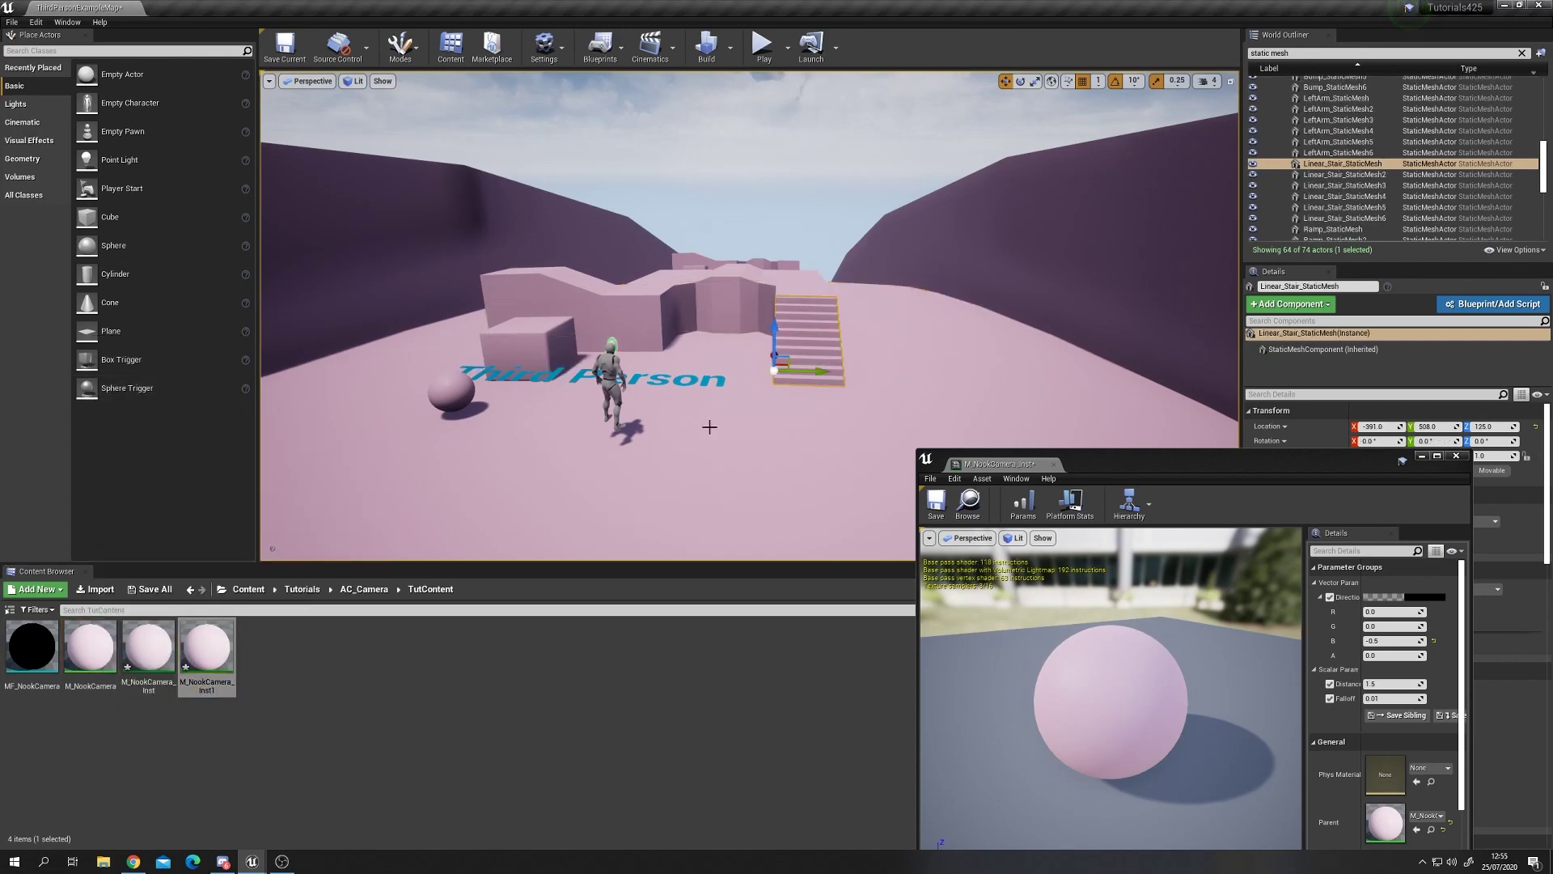
{"action": "left_click_drag", "start_coordinate": [1410, 460], "coordinate": [1134, 595]}
{"action": "left_click_drag", "start_coordinate": [206, 647], "coordinate": [1359, 603]}
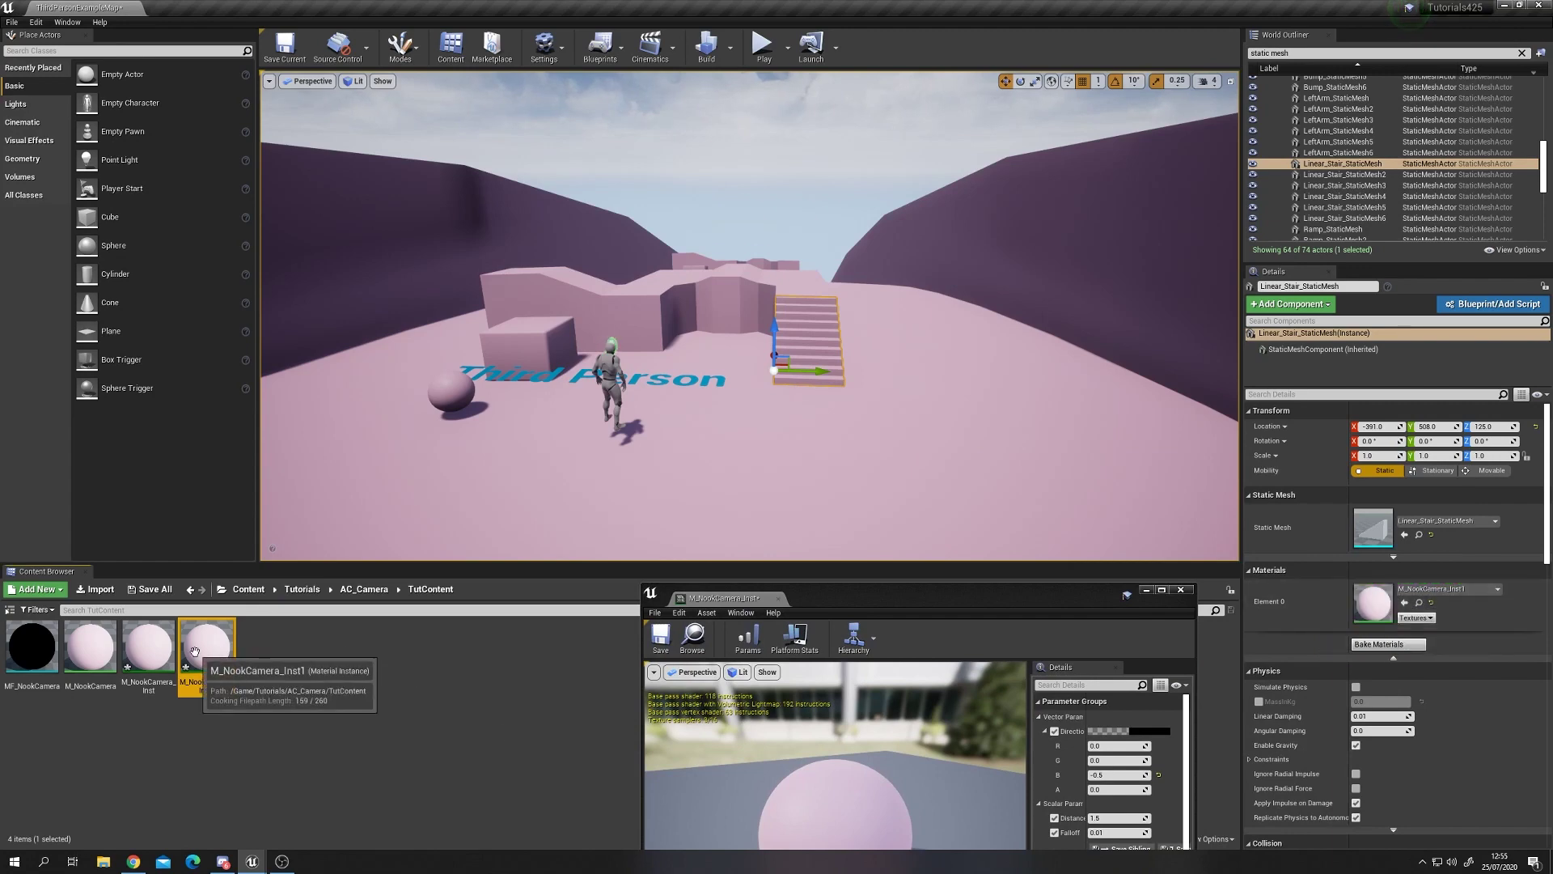
In M_NookCamera_Inst1, override Direction with a B value of -0.6 and compare the stair's bend with the surrounding geometry
{"action": "left_click_drag", "start_coordinate": [199, 8], "coordinate": [817, 599]}
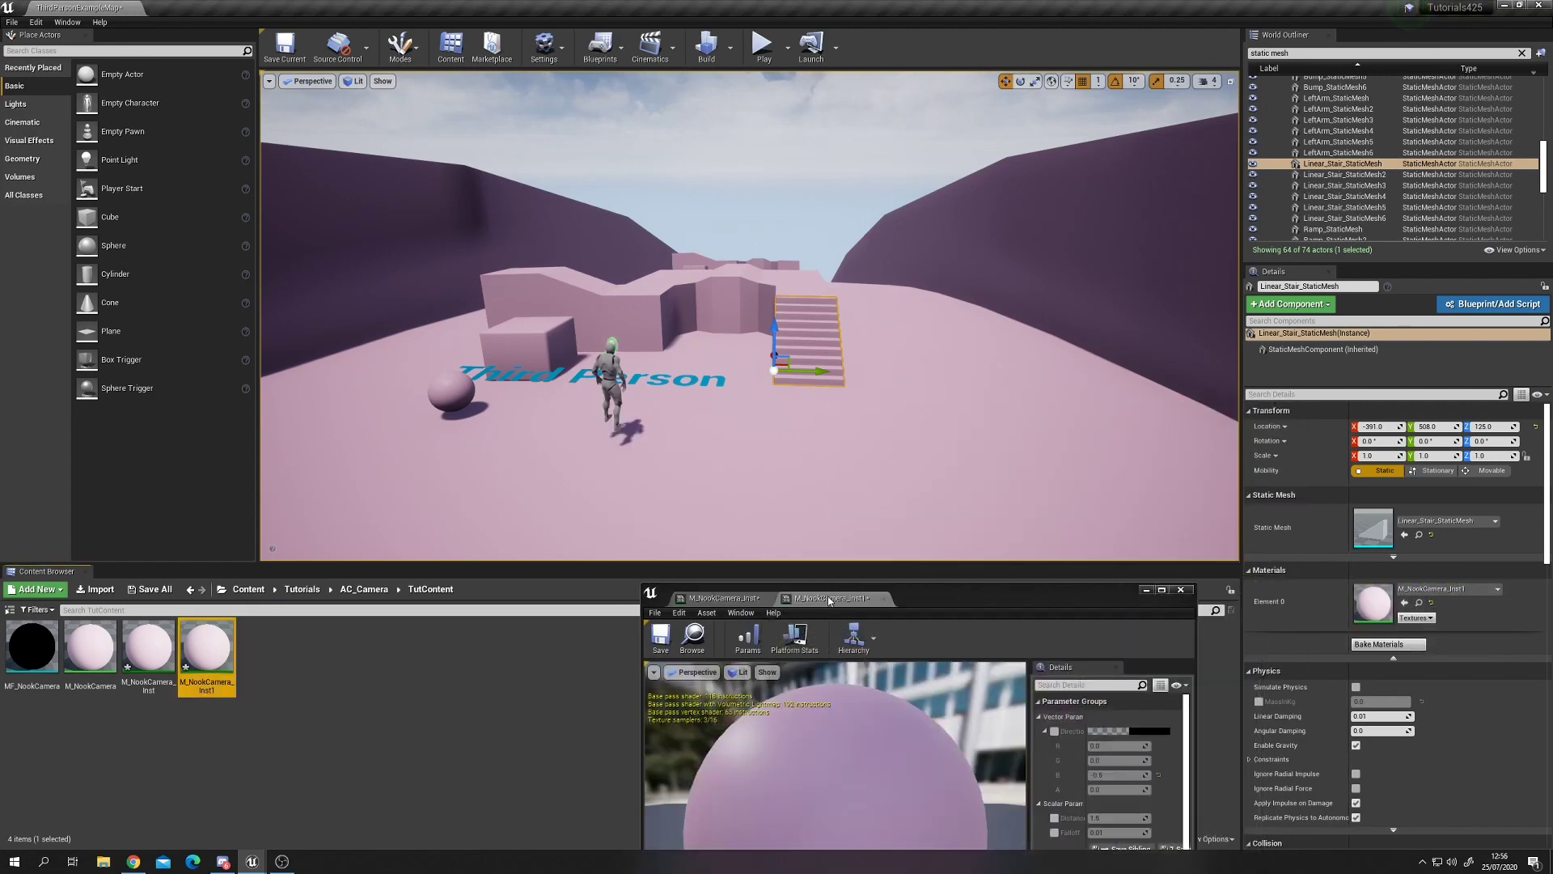
{"action": "left_click", "coordinate": [1085, 598]}
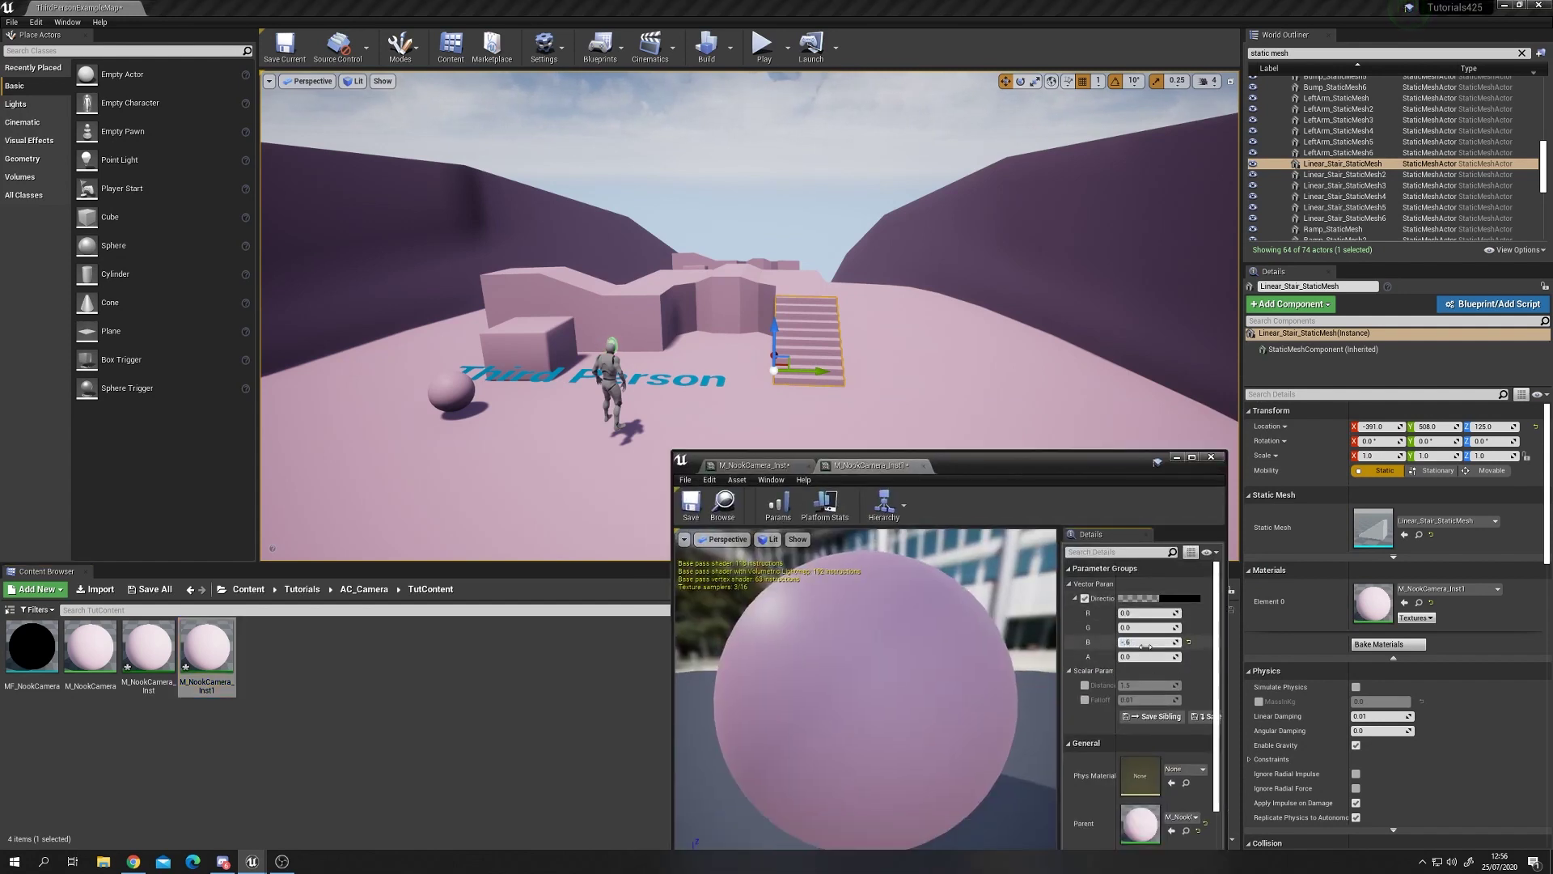
{"action": "left_click", "coordinate": [1149, 645]}
{"action": "type", "text": "-.6"}
{"action": "key", "text": "Return"}
{"action": "mouse_move", "coordinate": [927, 393]}
{"action": "right_mouse_down"}
{"action": "mouse_move", "coordinate": [1052, 398]}
{"action": "mouse_move", "coordinate": [947, 380]}
{"action": "right_mouse_up"}
{"action": "key", "text": "f"}
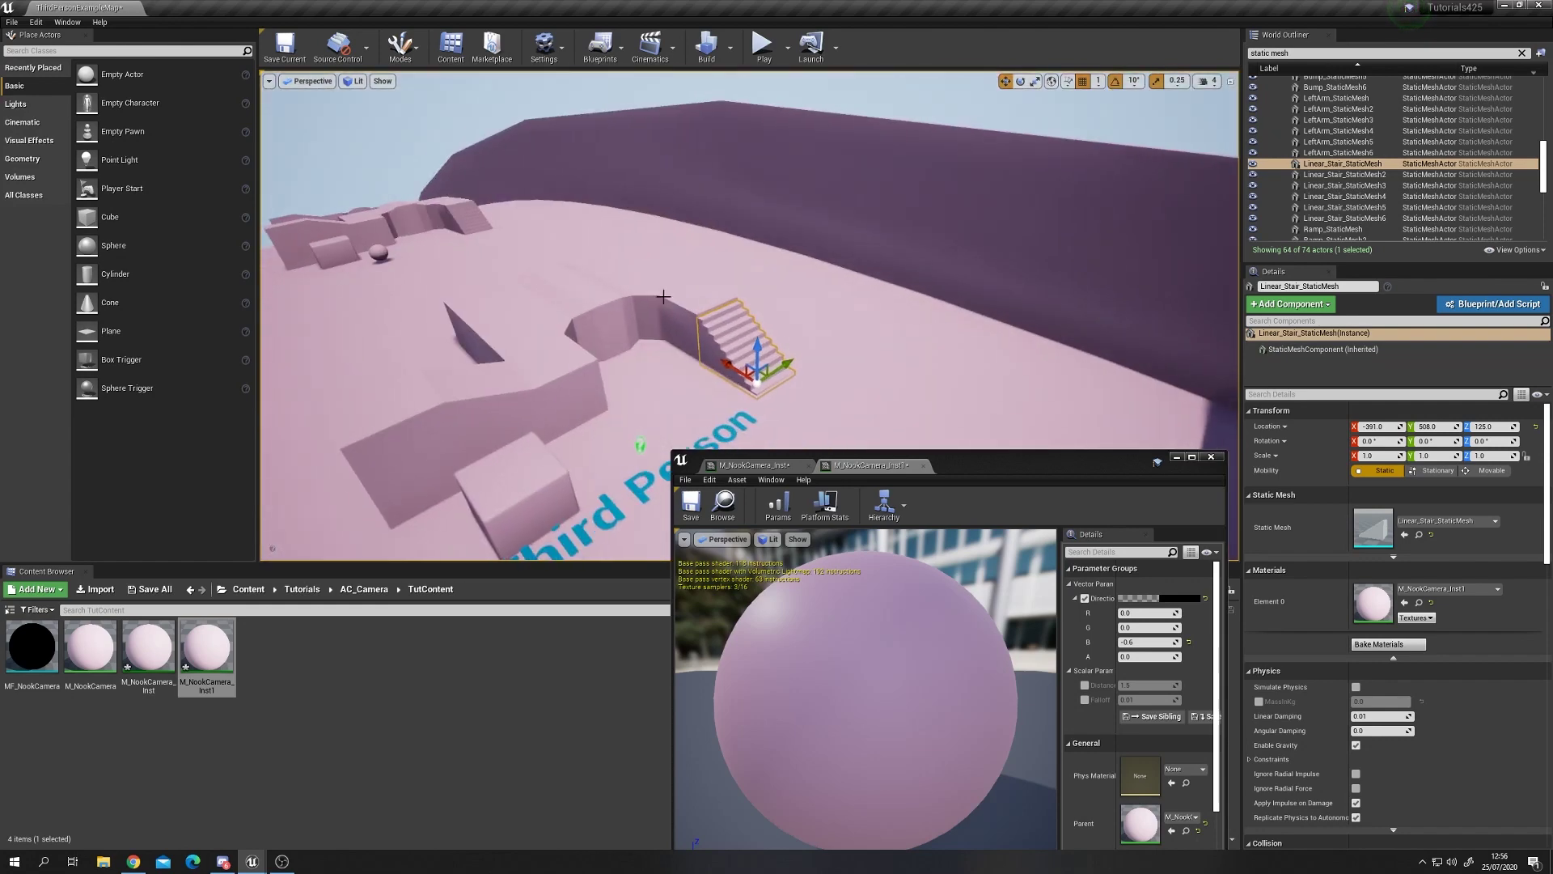
{"action": "right_click_drag", "start_coordinate": [722, 357], "coordinate": [882, 391]}
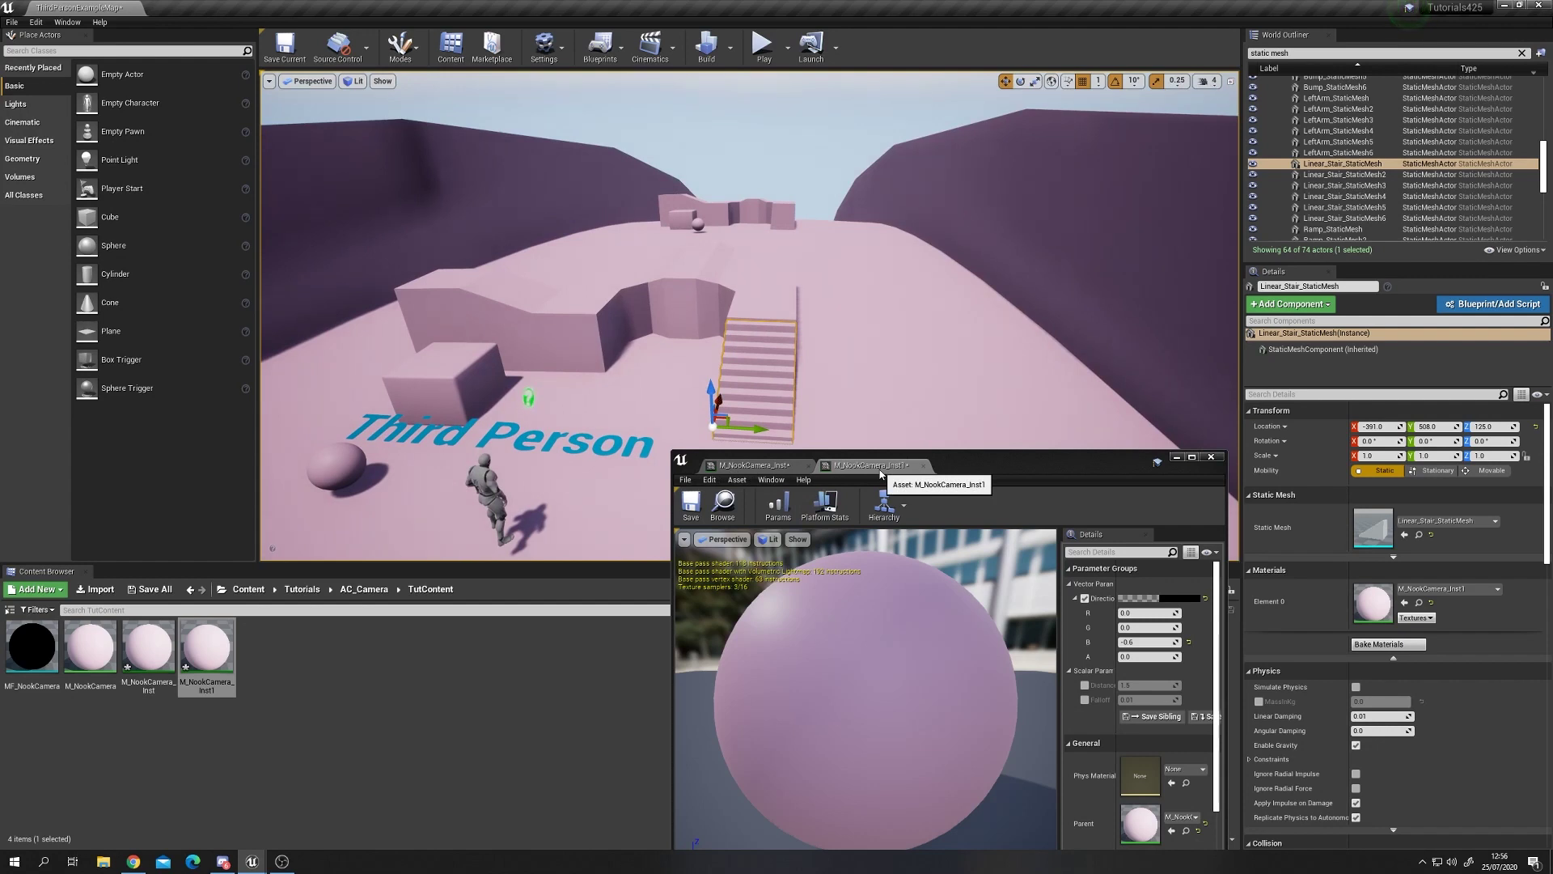
{"action": "left_click", "coordinate": [825, 506]}
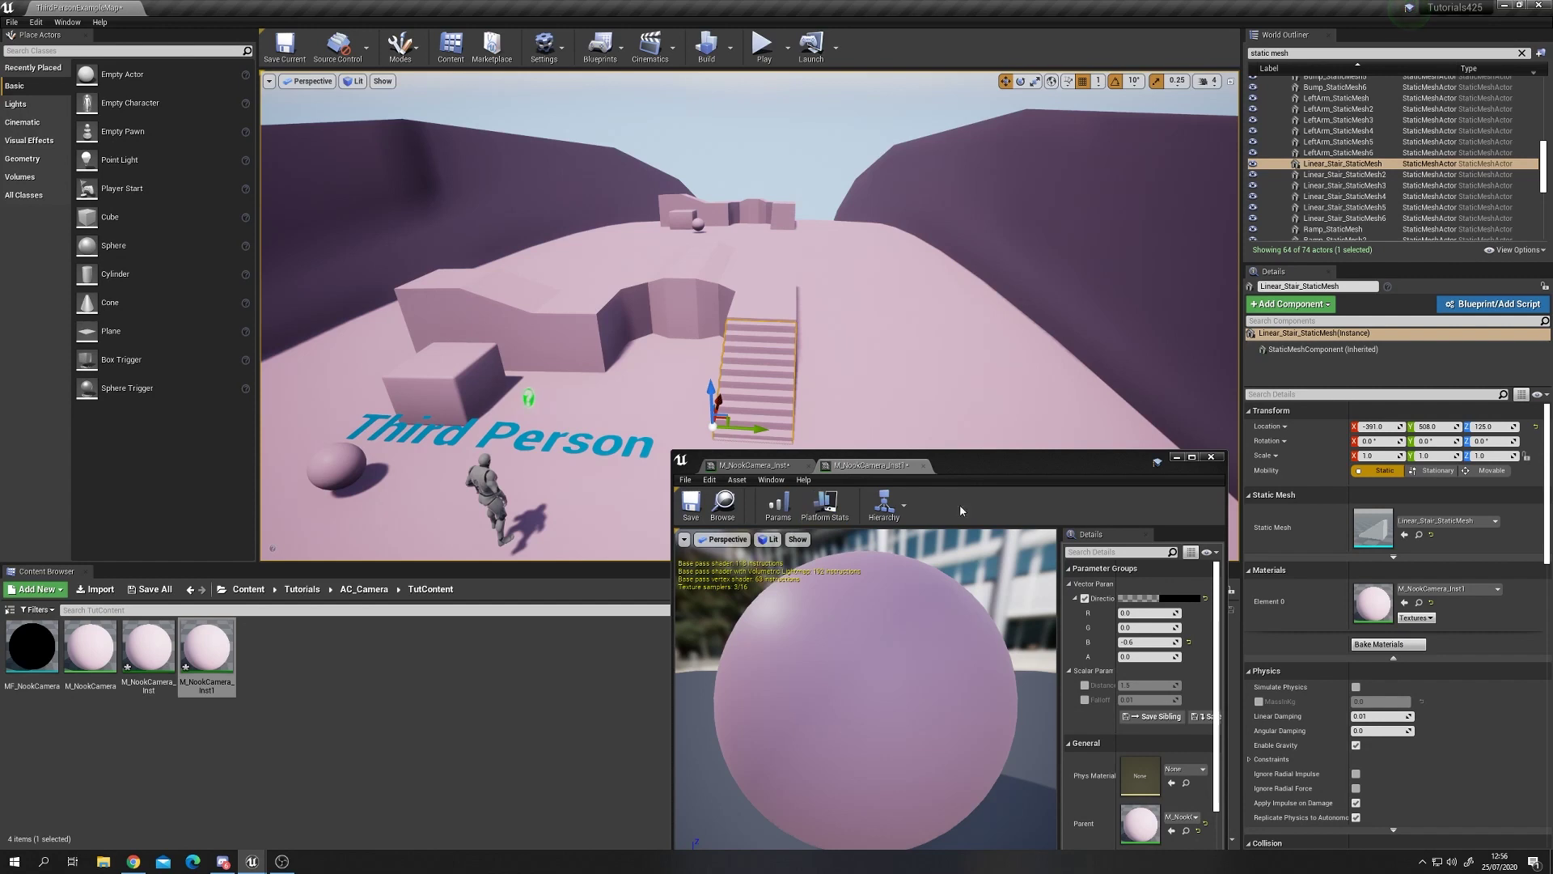
Undo the Direction B change, reassign M_NookCamera_Inst to the stair mesh, and delete M_NookCamera_Inst1
{"action": "right_click_drag", "start_coordinate": [558, 533], "coordinate": [558, 533]}
{"action": "key", "text": "ctrl+z"}
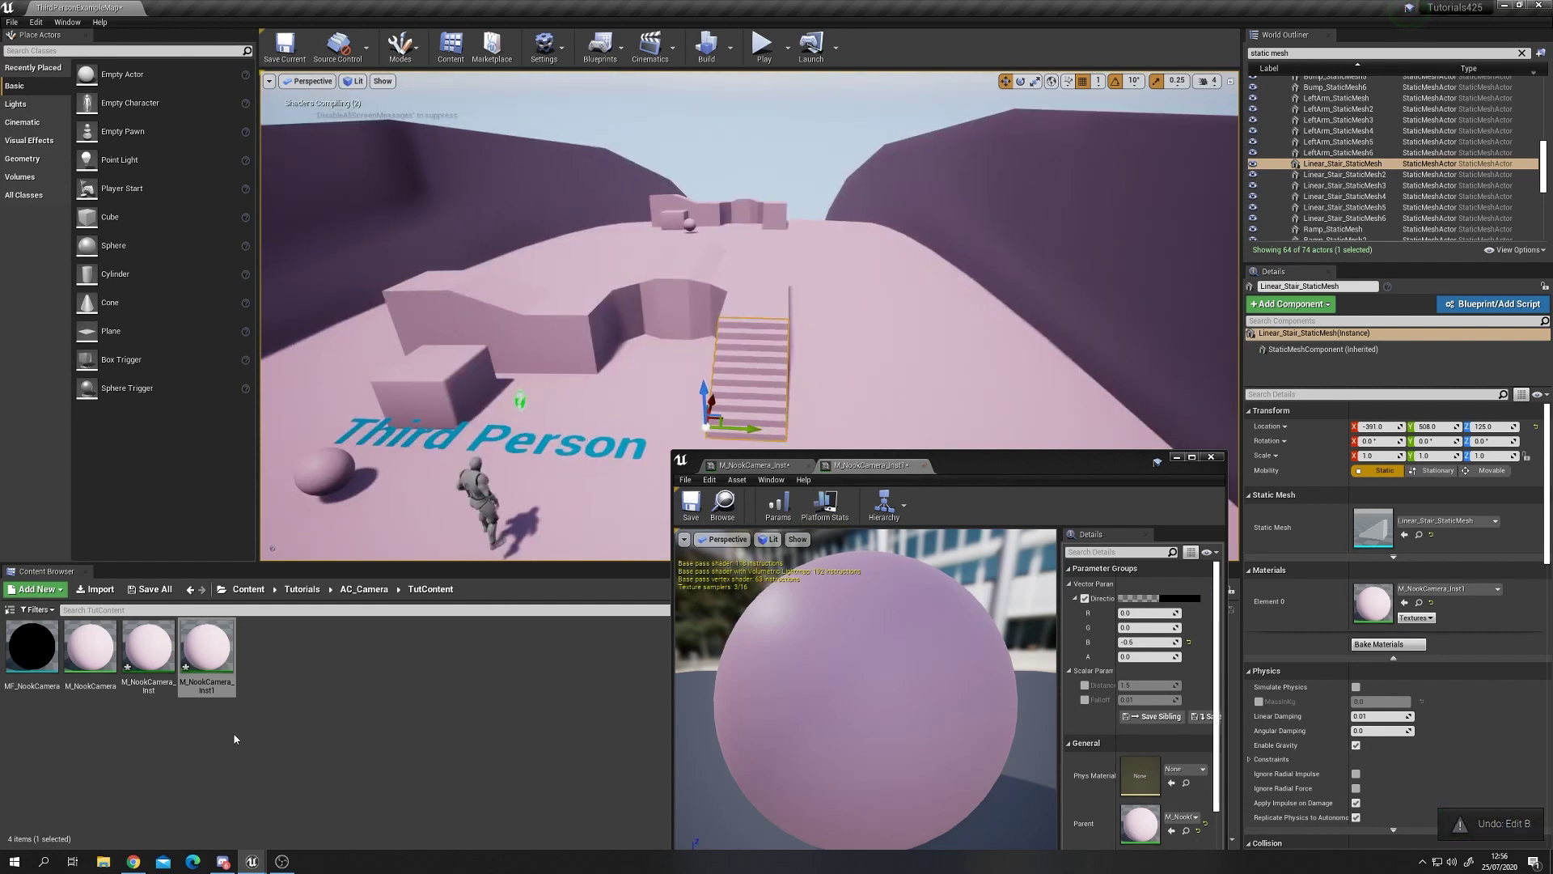
{"action": "left_click_drag", "start_coordinate": [148, 647], "coordinate": [1376, 602]}
{"action": "left_click", "coordinate": [214, 649]}
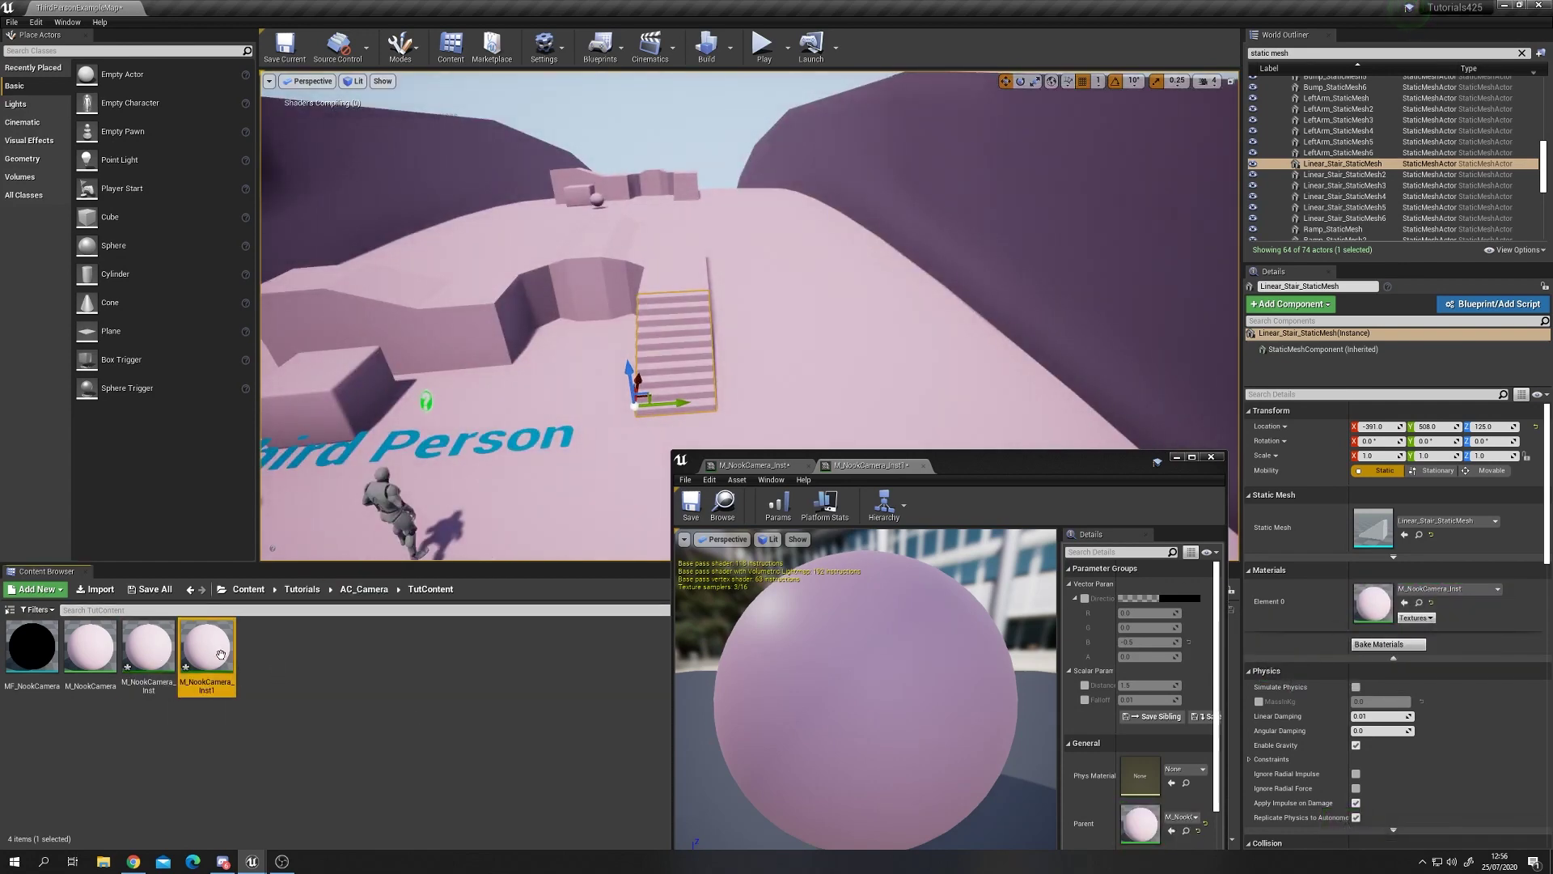
{"action": "key", "text": "Delete"}
{"action": "left_click", "coordinate": [715, 626]}
Open MF_NookCamera, dock it beside the M_NookCamera_Inst editor, review its full node graph, and restore the window to a smaller size
{"action": "double_click", "coordinate": [31, 647]}
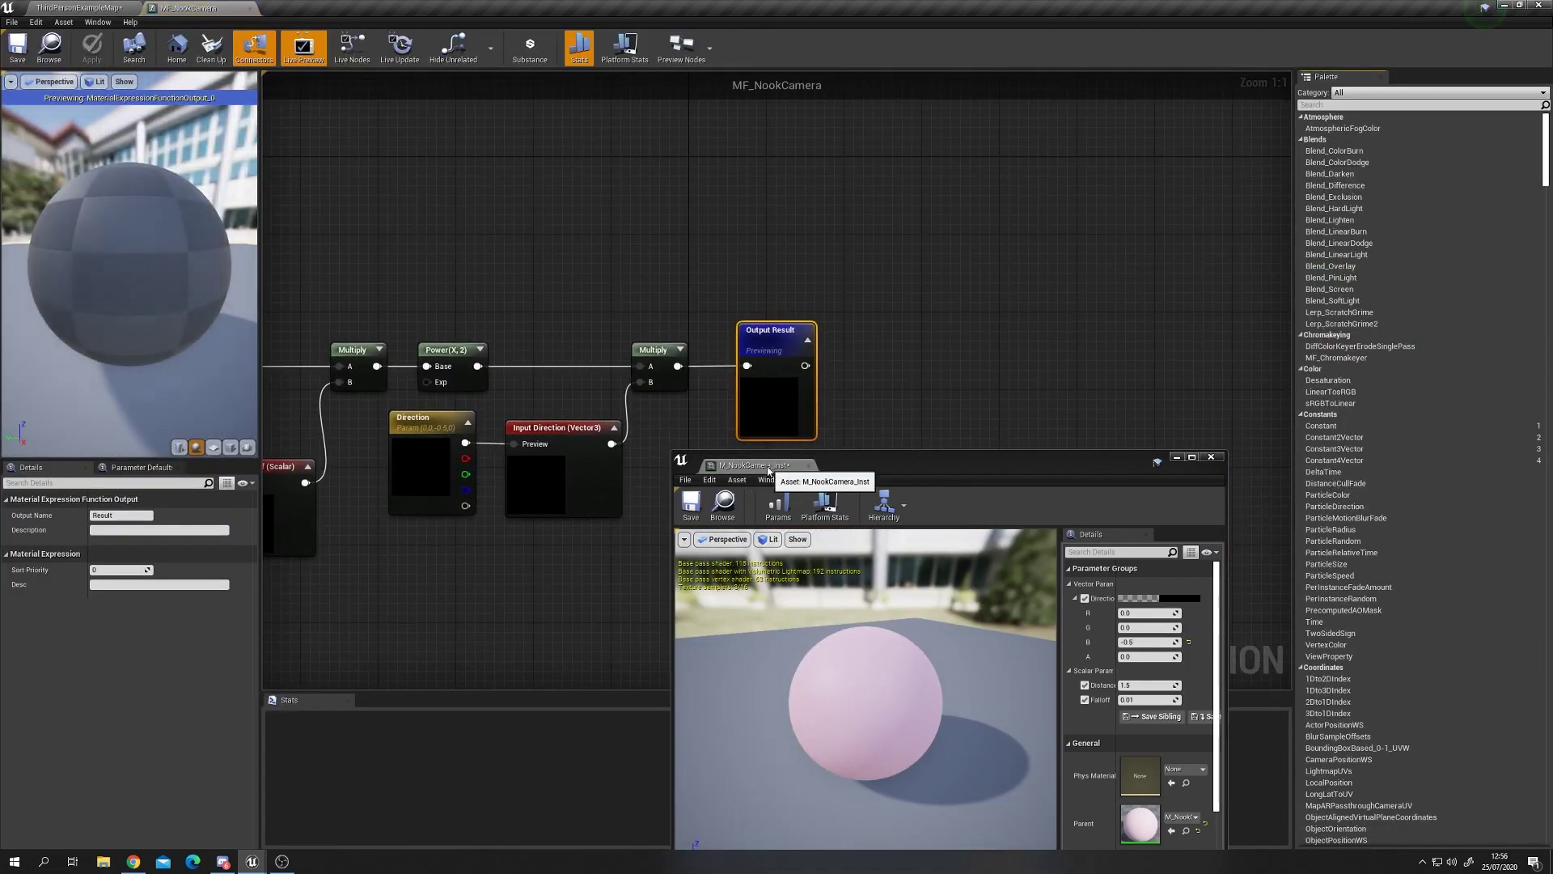
{"action": "left_click_drag", "start_coordinate": [198, 8], "coordinate": [1002, 467]}
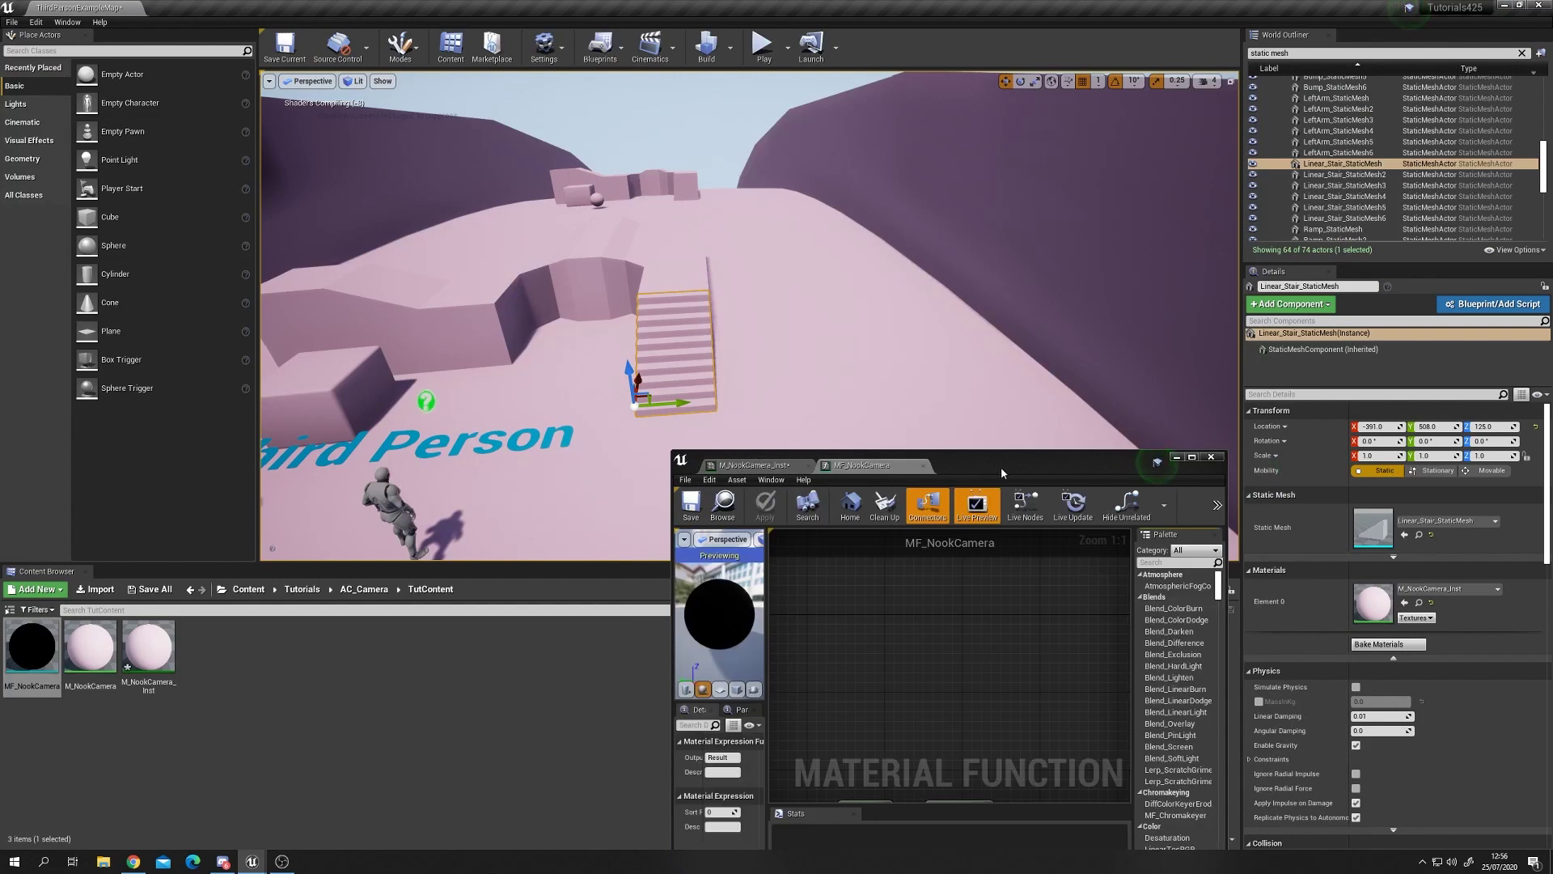
{"action": "double_click", "coordinate": [1002, 468]}
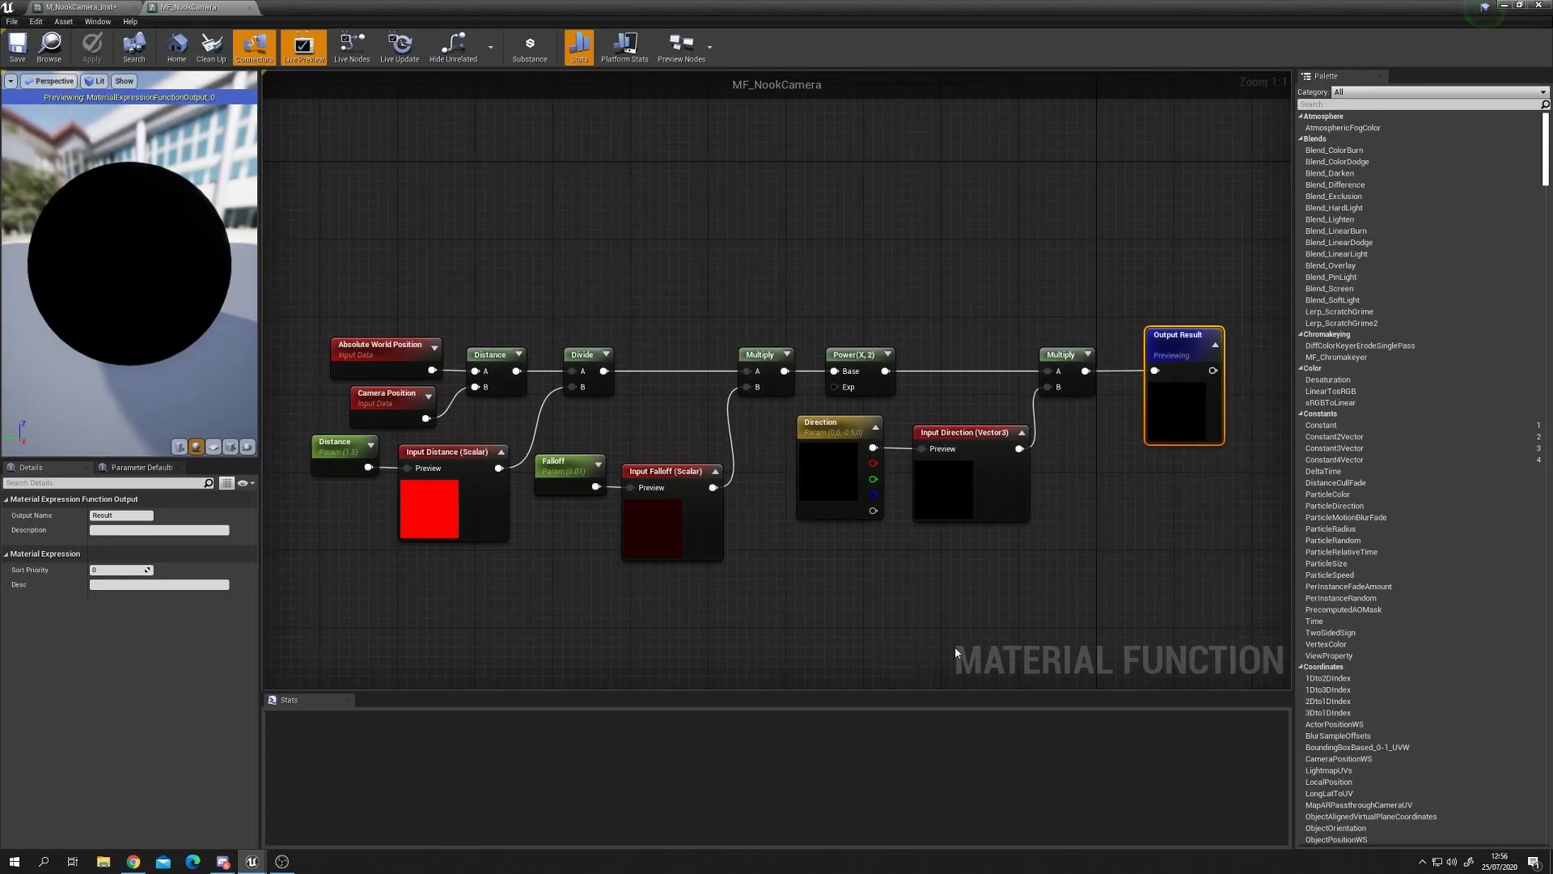
{"action": "left_click_drag", "start_coordinate": [1109, 572], "coordinate": [304, 447]}
{"action": "left_click", "coordinate": [863, 627]}
{"action": "right_click_drag", "start_coordinate": [862, 628], "coordinate": [870, 637]}
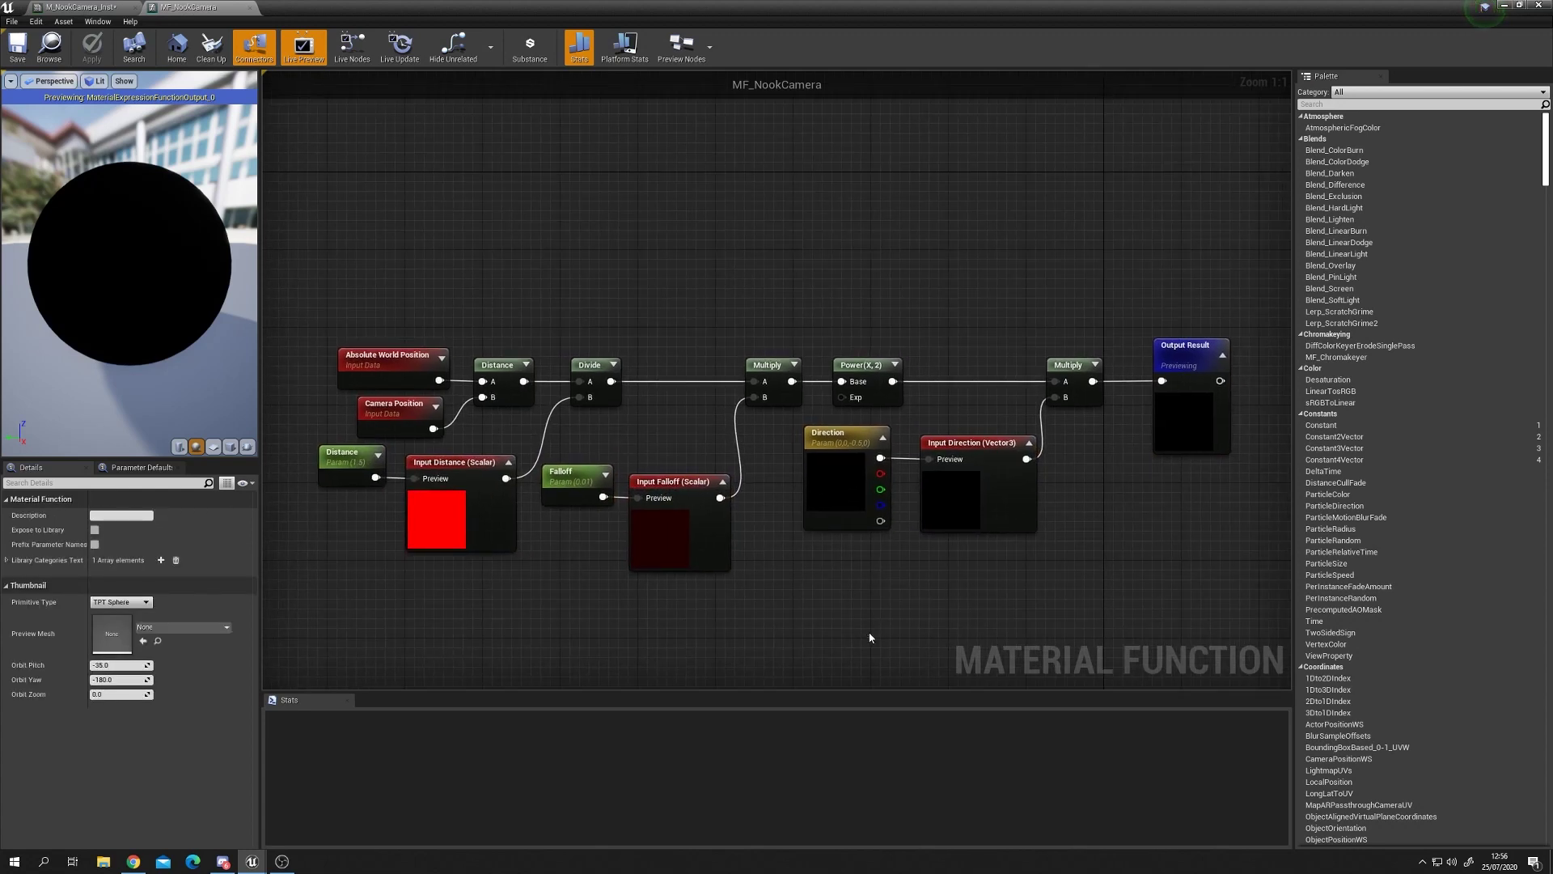
{"action": "left_click_drag", "start_coordinate": [1253, 6], "coordinate": [1281, 257]}
Create a Material Parameter Collection named MPC_NookCamera in the TutContent folder, open it, and dock it beside the MF_NookCamera editor
{"action": "right_click", "coordinate": [235, 677]}
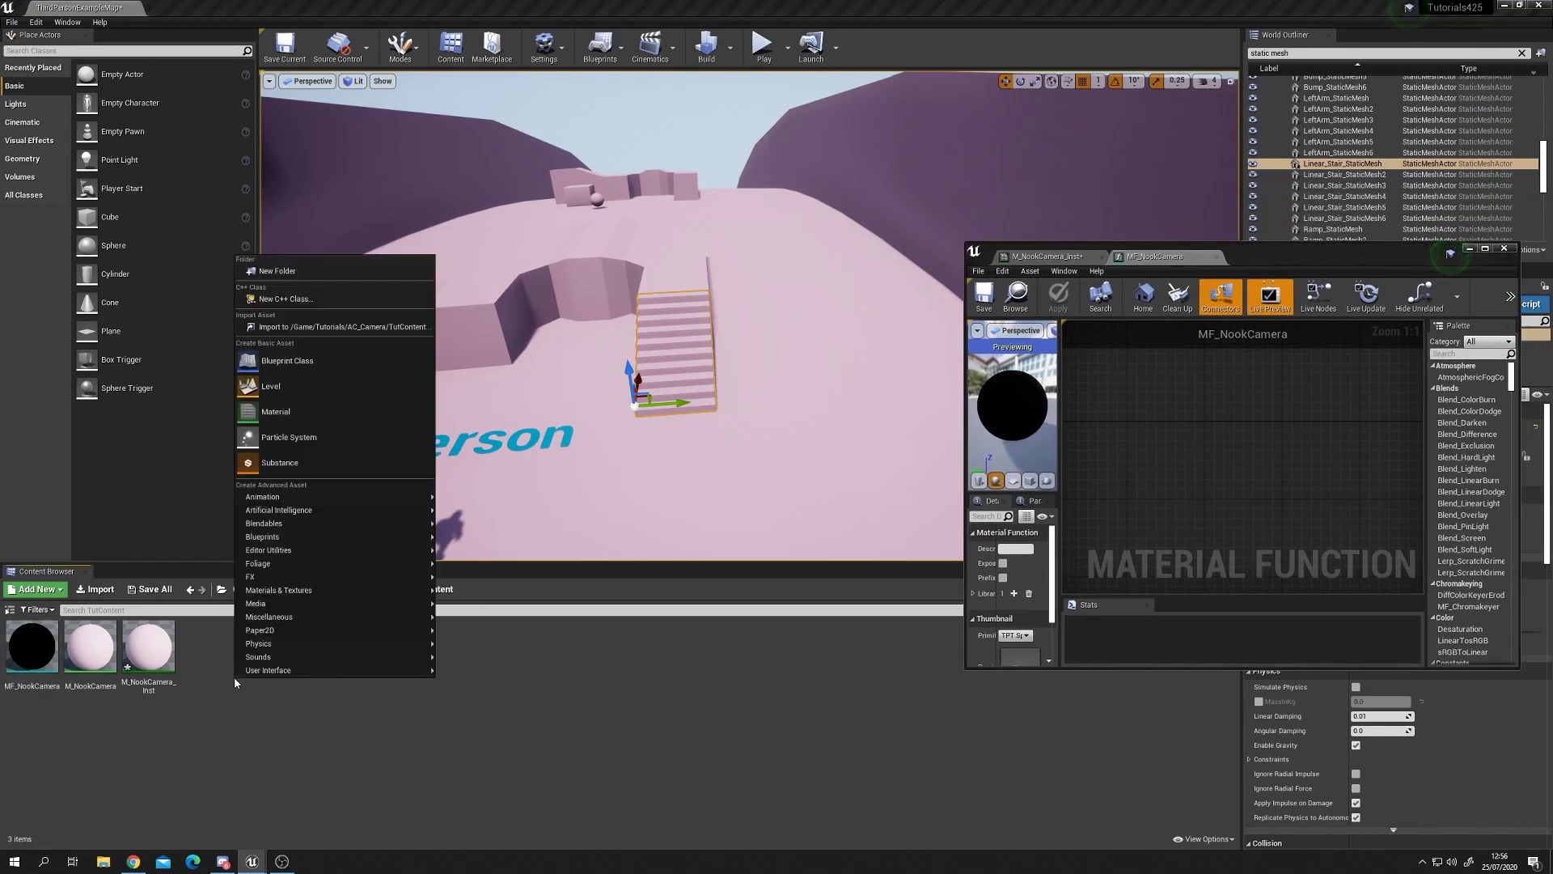
{"action": "mouse_move", "coordinate": [373, 595]}
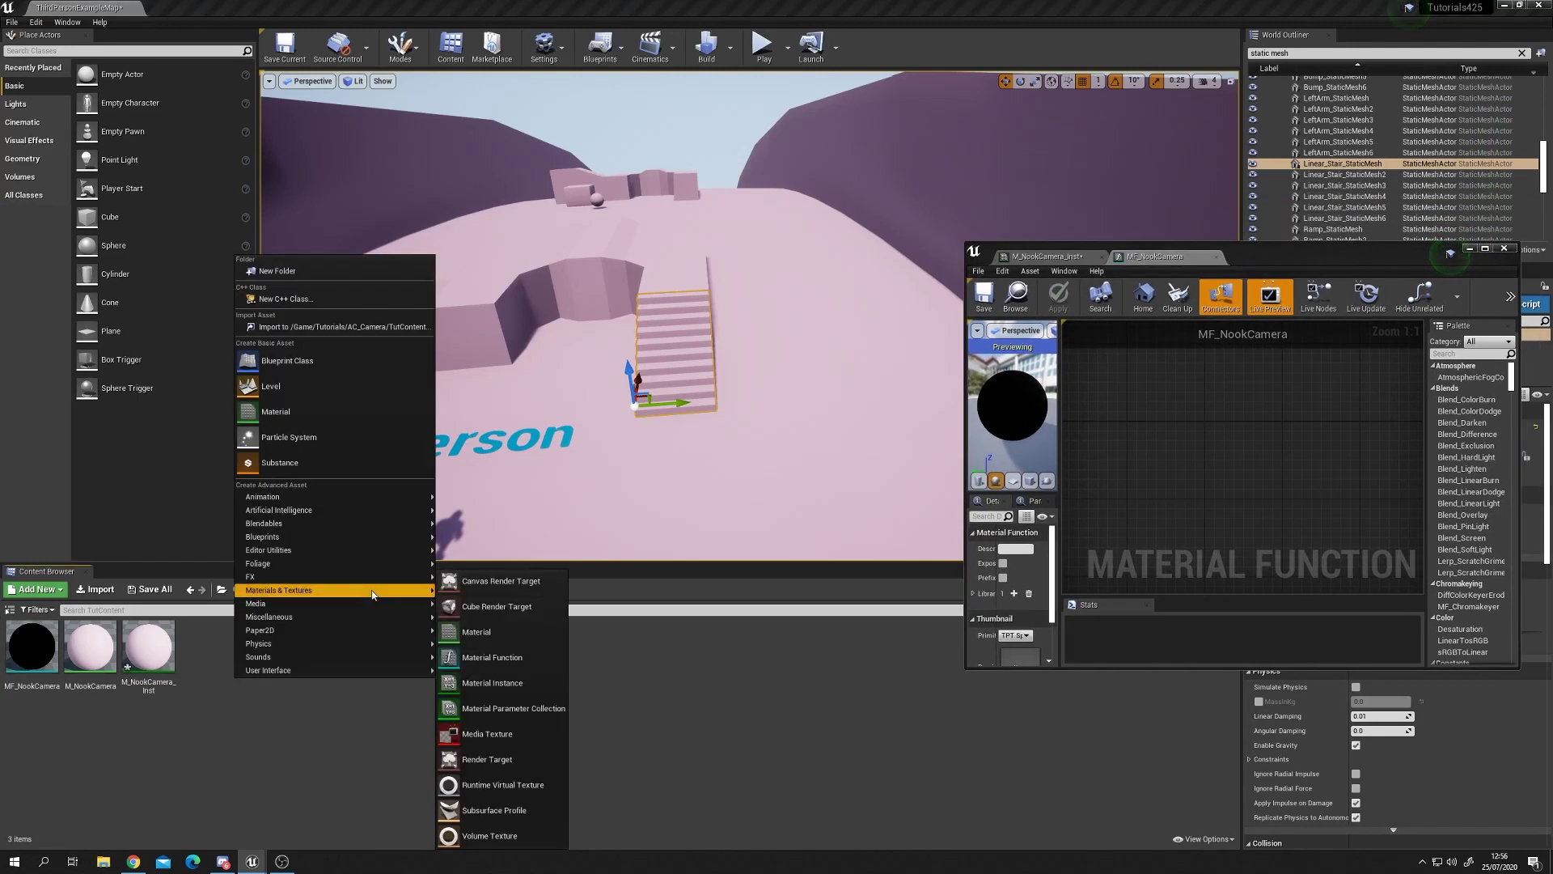
{"action": "left_click", "coordinate": [548, 712]}
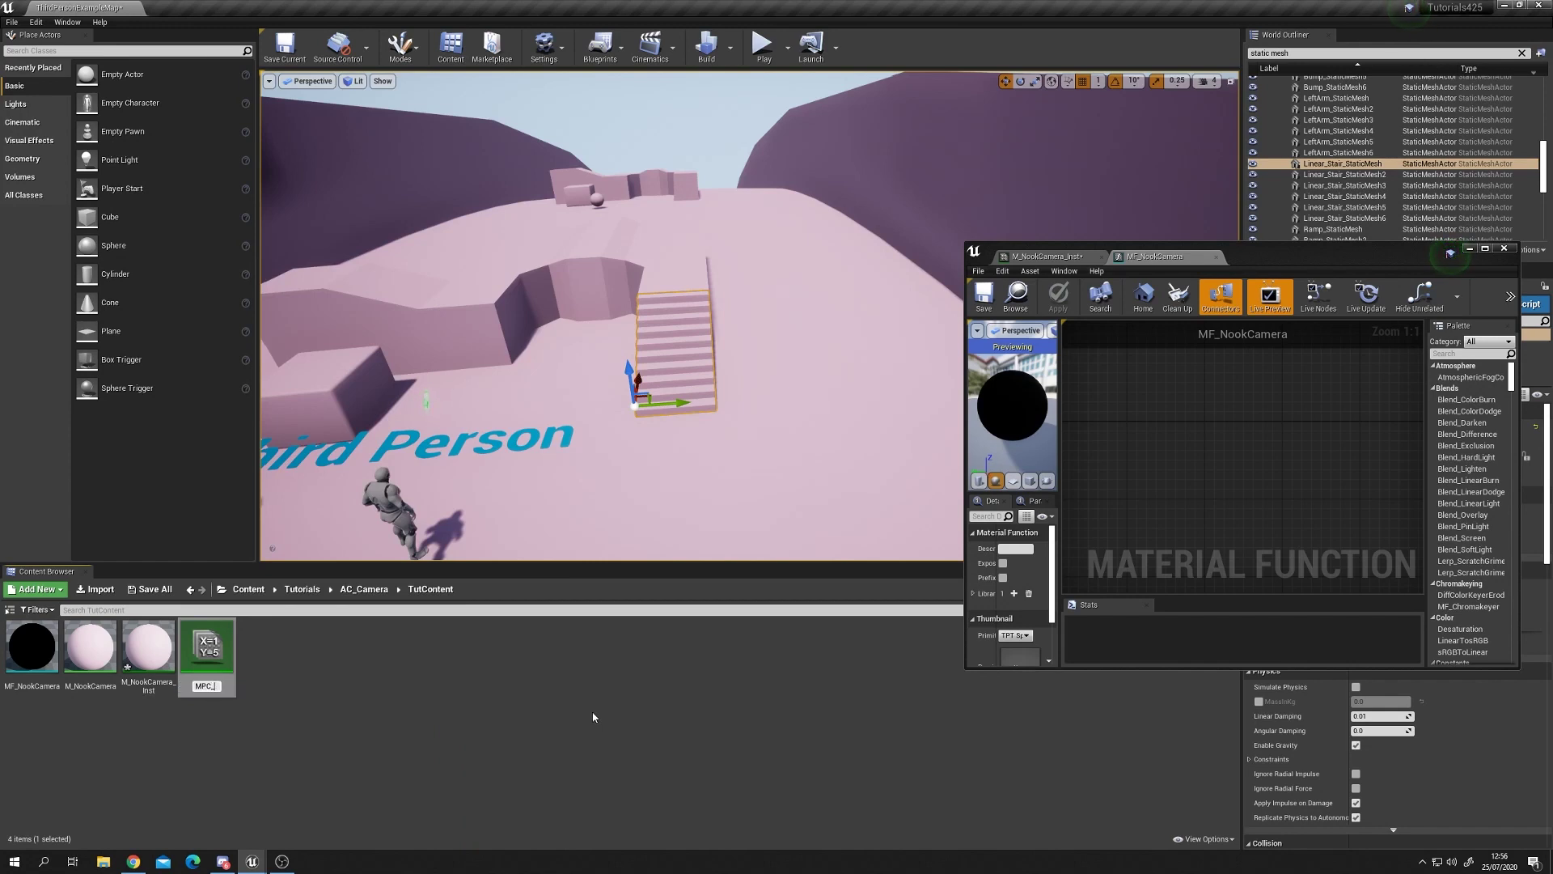
{"action": "type", "text": "MPC_NookCamera"}
{"action": "key", "text": "Return"}
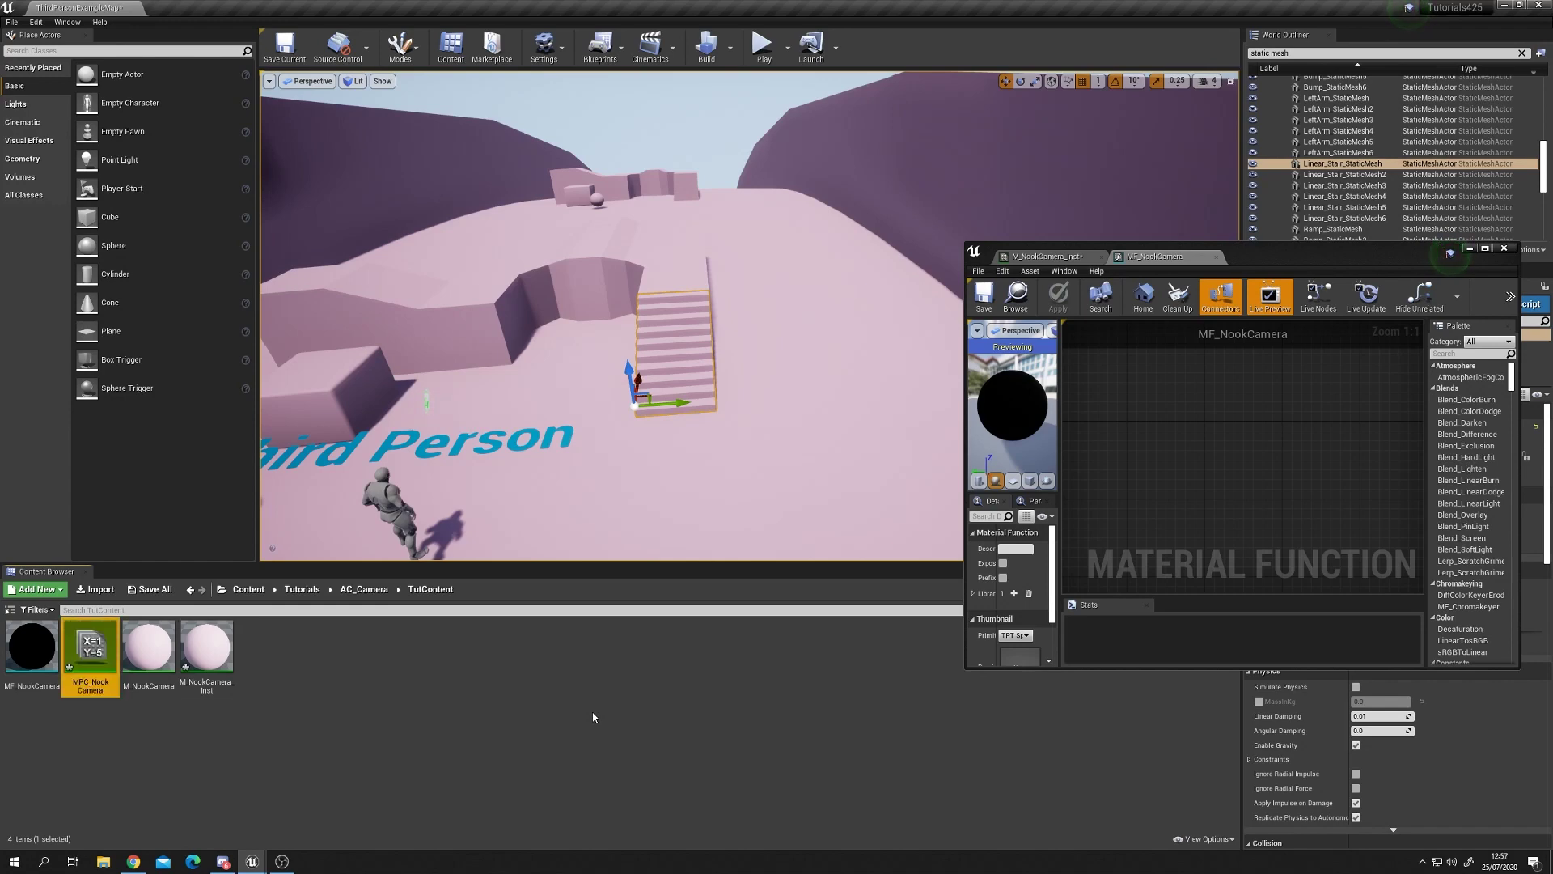
{"action": "double_click", "coordinate": [85, 645]}
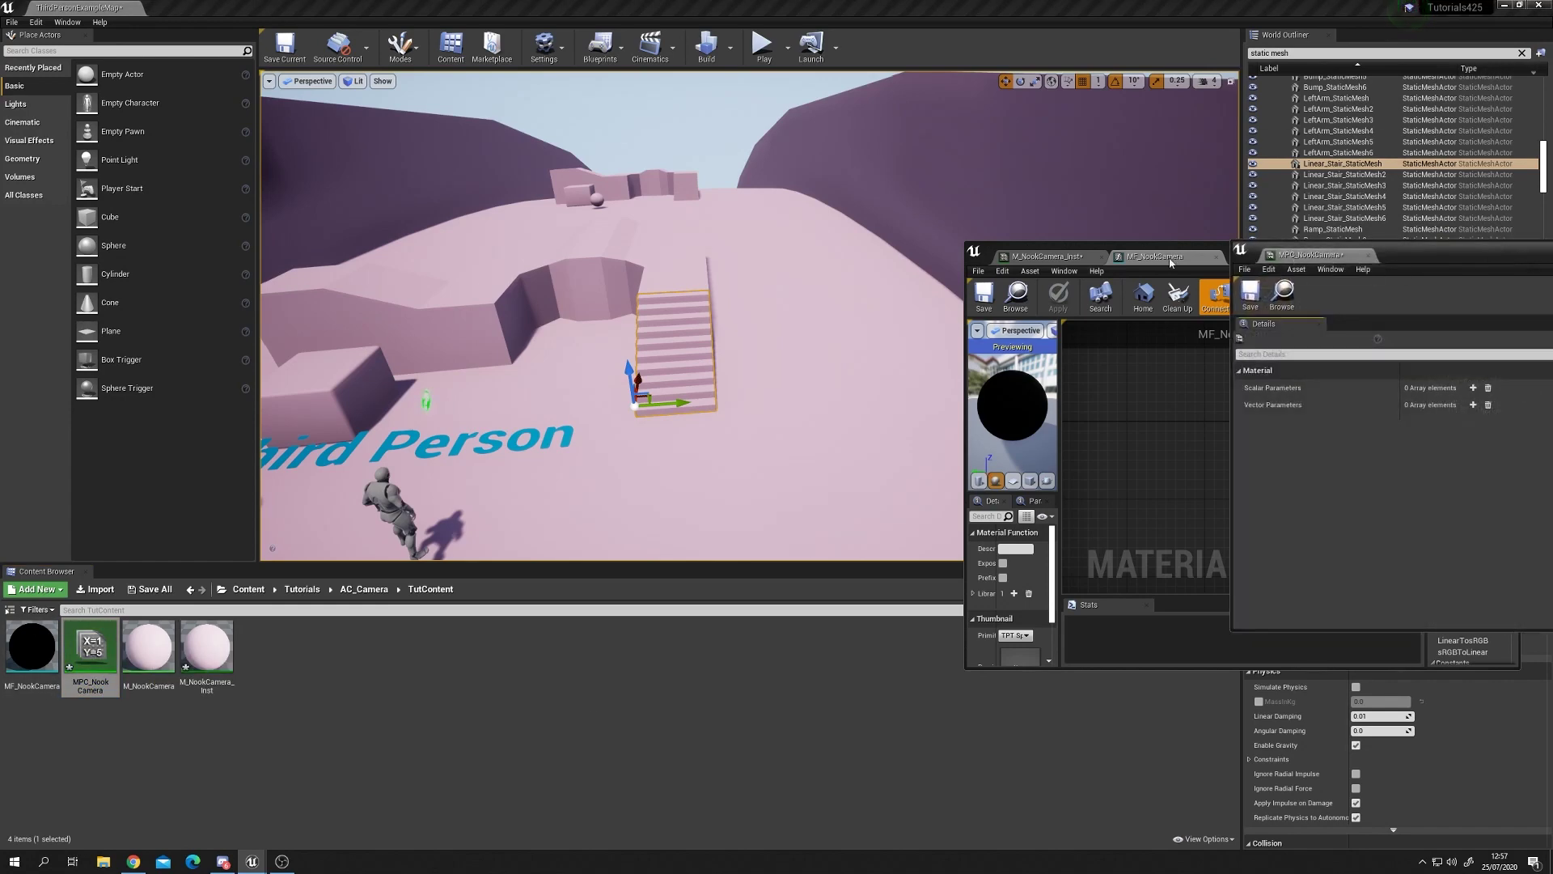
{"action": "left_click_drag", "start_coordinate": [1289, 258], "coordinate": [1041, 313]}
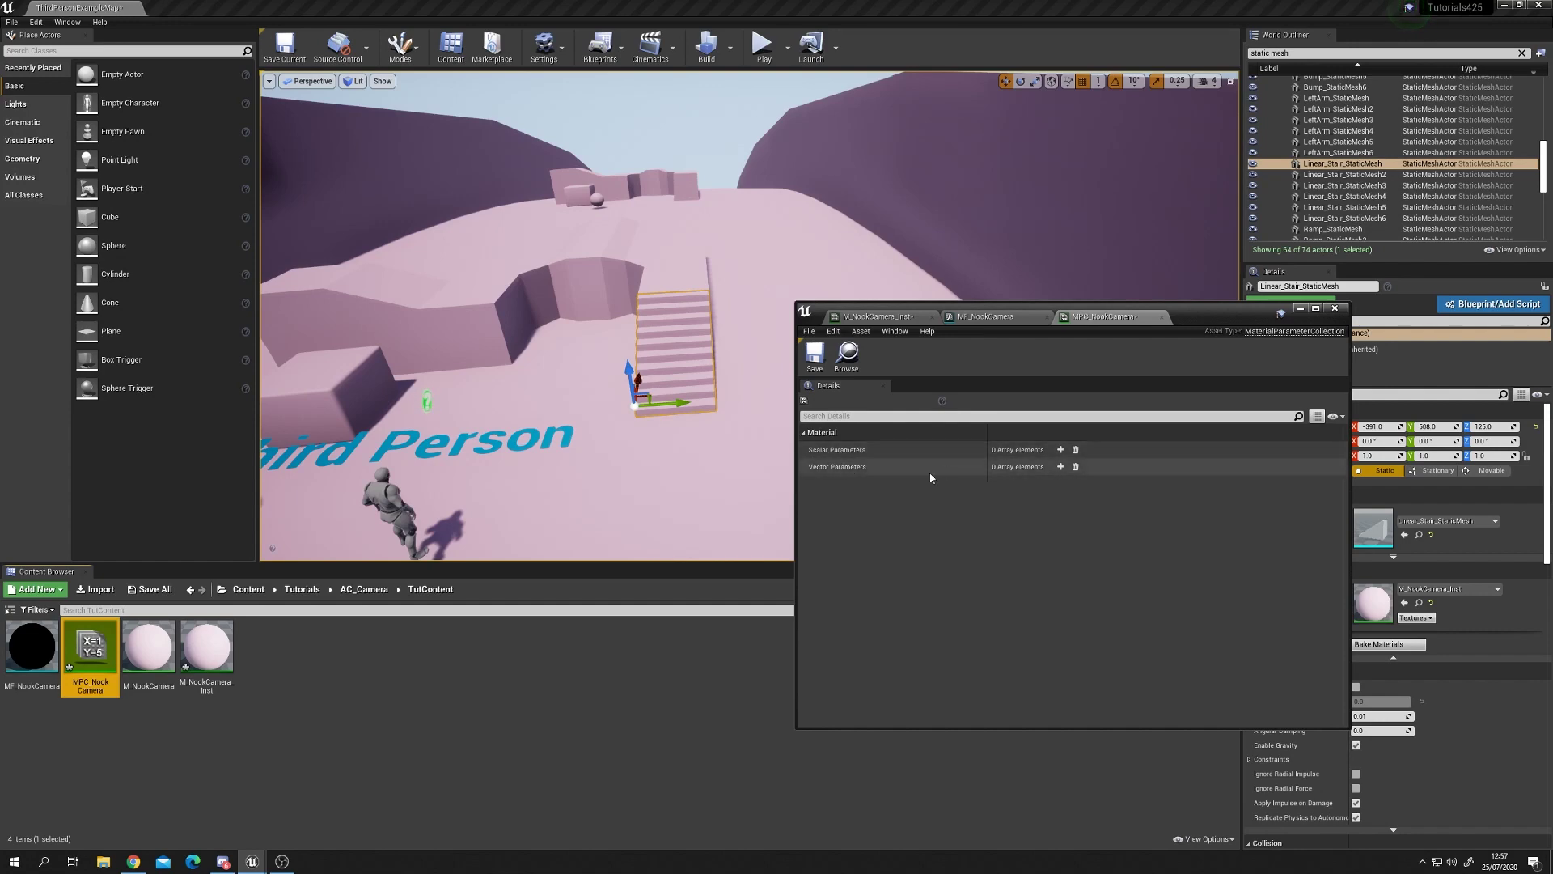
Review the inputs in the MF_NookCamera graph, and add two scalar parameters and one vector parameter to MPC_NookCamera
{"action": "left_click", "coordinate": [881, 316]}
{"action": "left_click", "coordinate": [984, 315]}
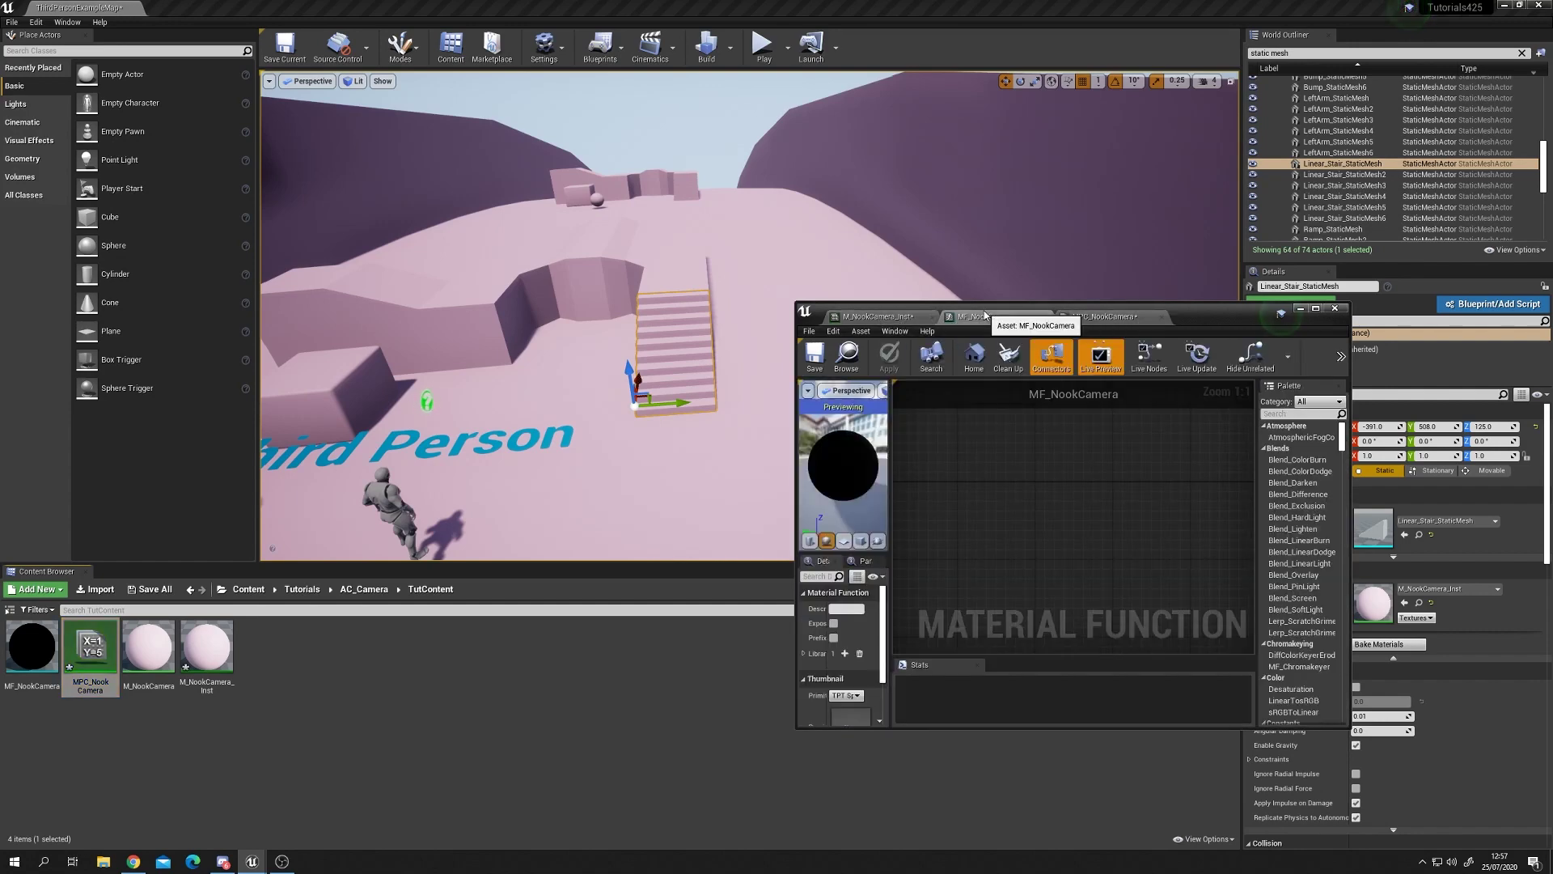
{"action": "scroll", "coordinate": [1075, 542], "scroll_direction": "down", "scroll_amount": 4}
{"action": "right_click_drag", "start_coordinate": [1075, 542], "coordinate": [1059, 477]}
{"action": "right_click_drag", "start_coordinate": [1104, 591], "coordinate": [1017, 567]}
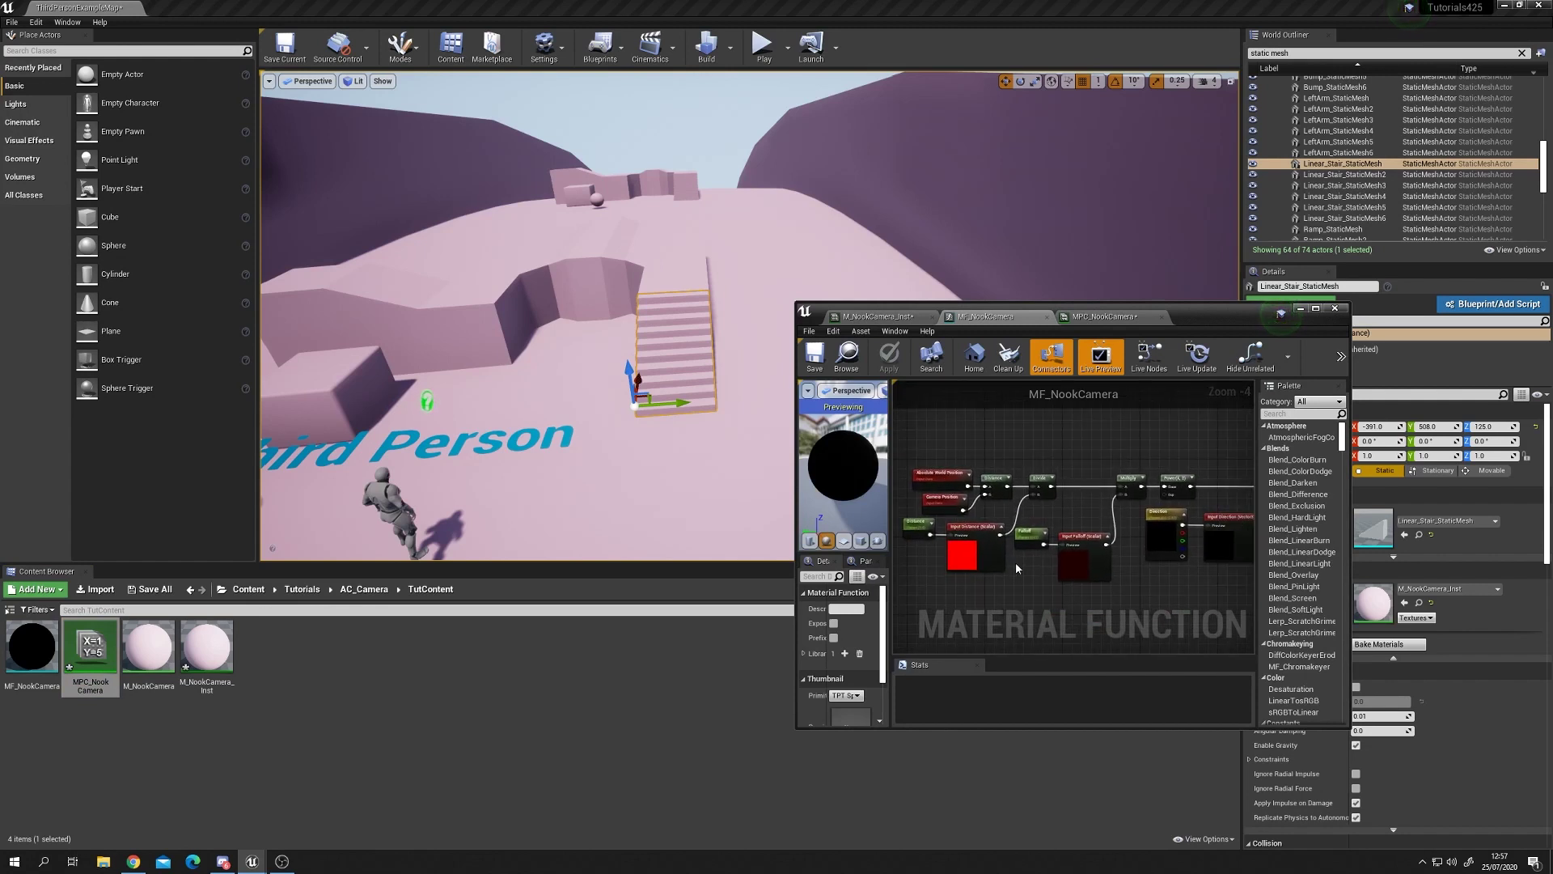
{"action": "left_click", "coordinate": [1106, 316]}
{"action": "left_click", "coordinate": [1061, 449]}
{"action": "left_click", "coordinate": [1061, 449]}
{"action": "left_click", "coordinate": [1061, 495]}
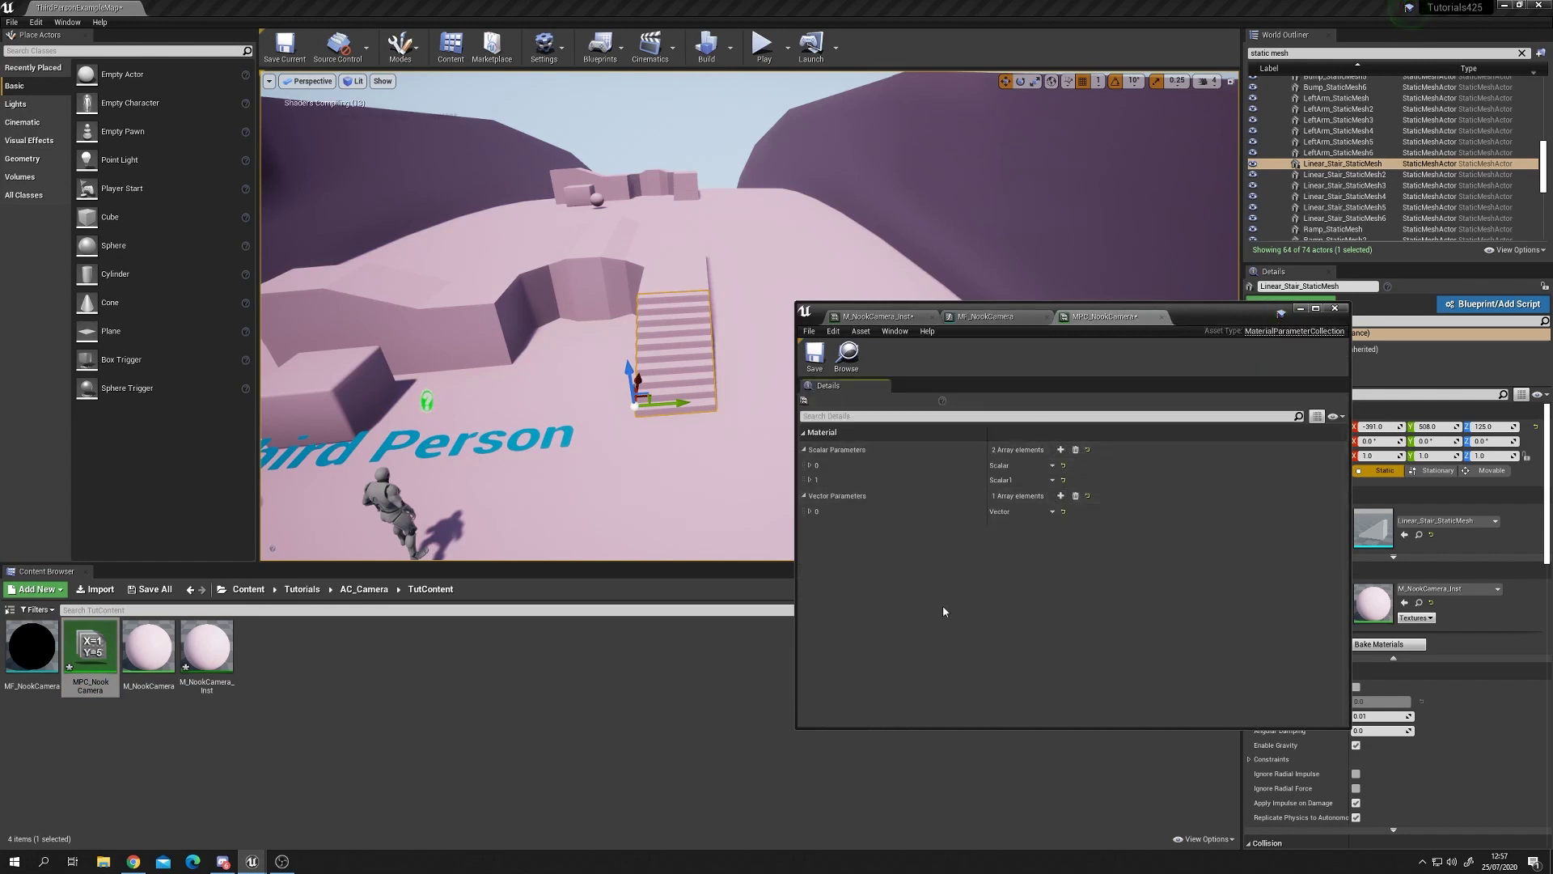
Name the collection's two scalar parameters Distance and Falloff, and its vector parameter Direction
{"action": "left_click", "coordinate": [809, 465]}
{"action": "left_click", "coordinate": [809, 541]}
{"action": "left_click", "coordinate": [809, 509]}
{"action": "left_click", "coordinate": [1020, 495]}
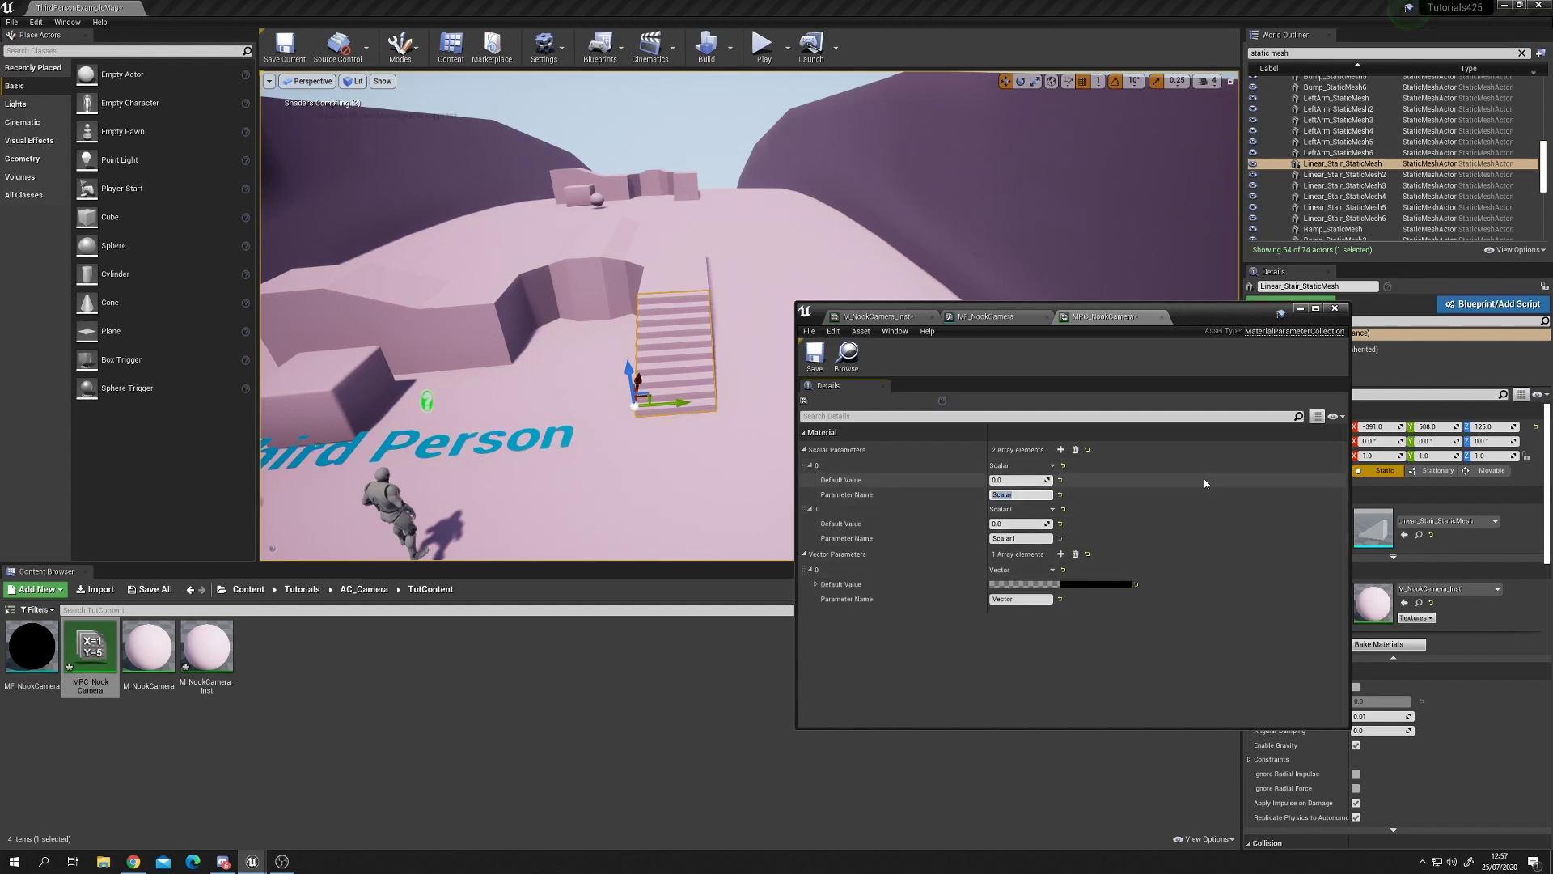
{"action": "type", "text": "Distance"}
{"action": "key", "text": "Return"}
{"action": "left_click", "coordinate": [1042, 538]}
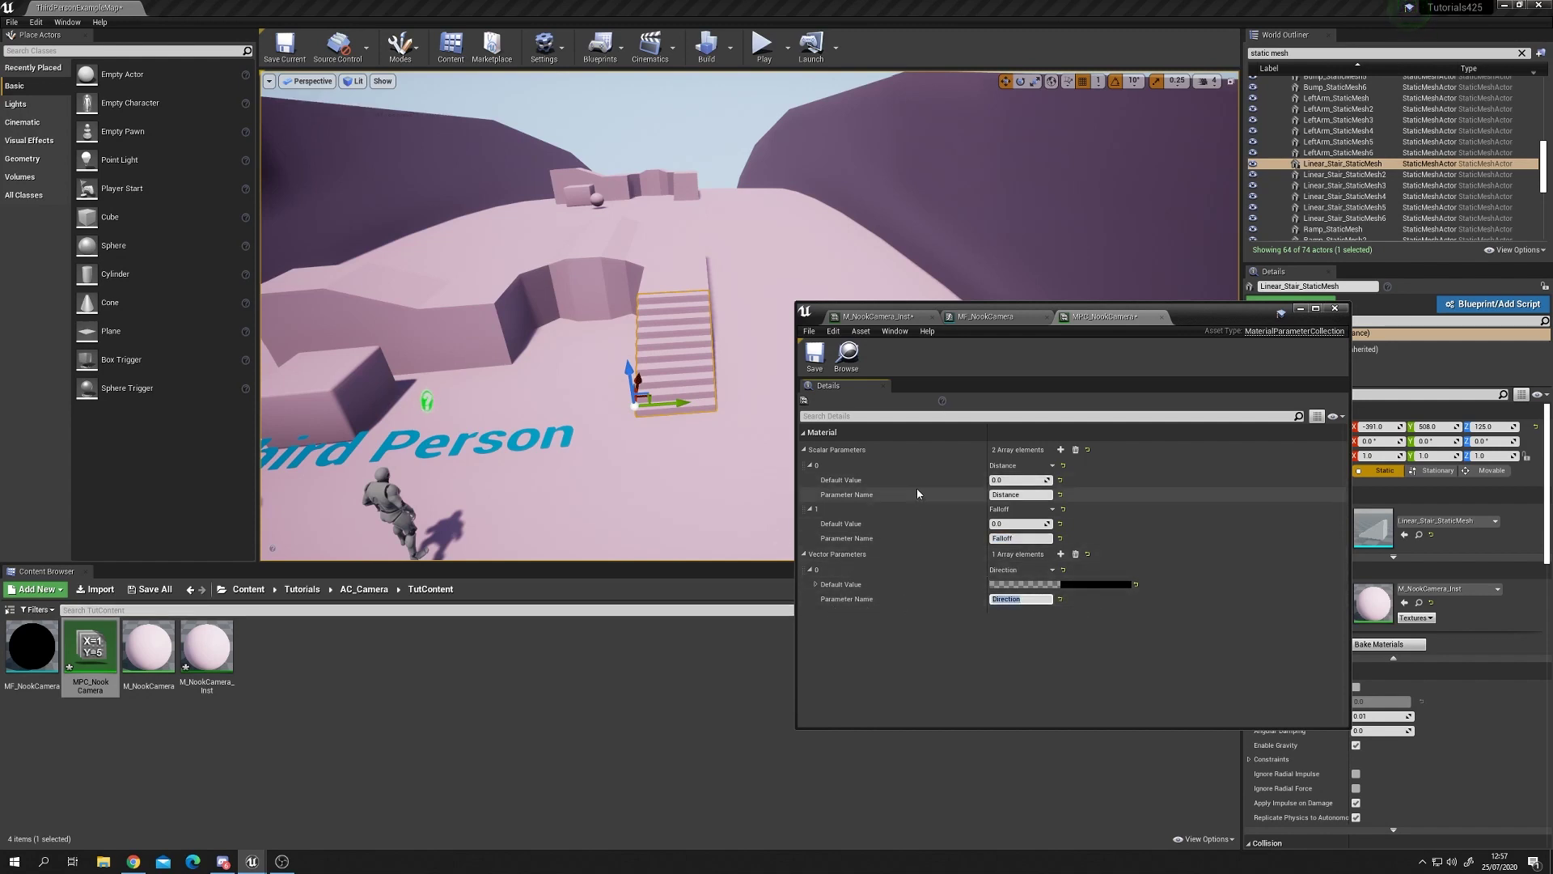
Set the collection defaults to Distance 1.5, Falloff 0.01 and Direction B -0.5, then save MPC_NookCamera and M_NookCamera_Inst
{"action": "left_click", "coordinate": [878, 317]}
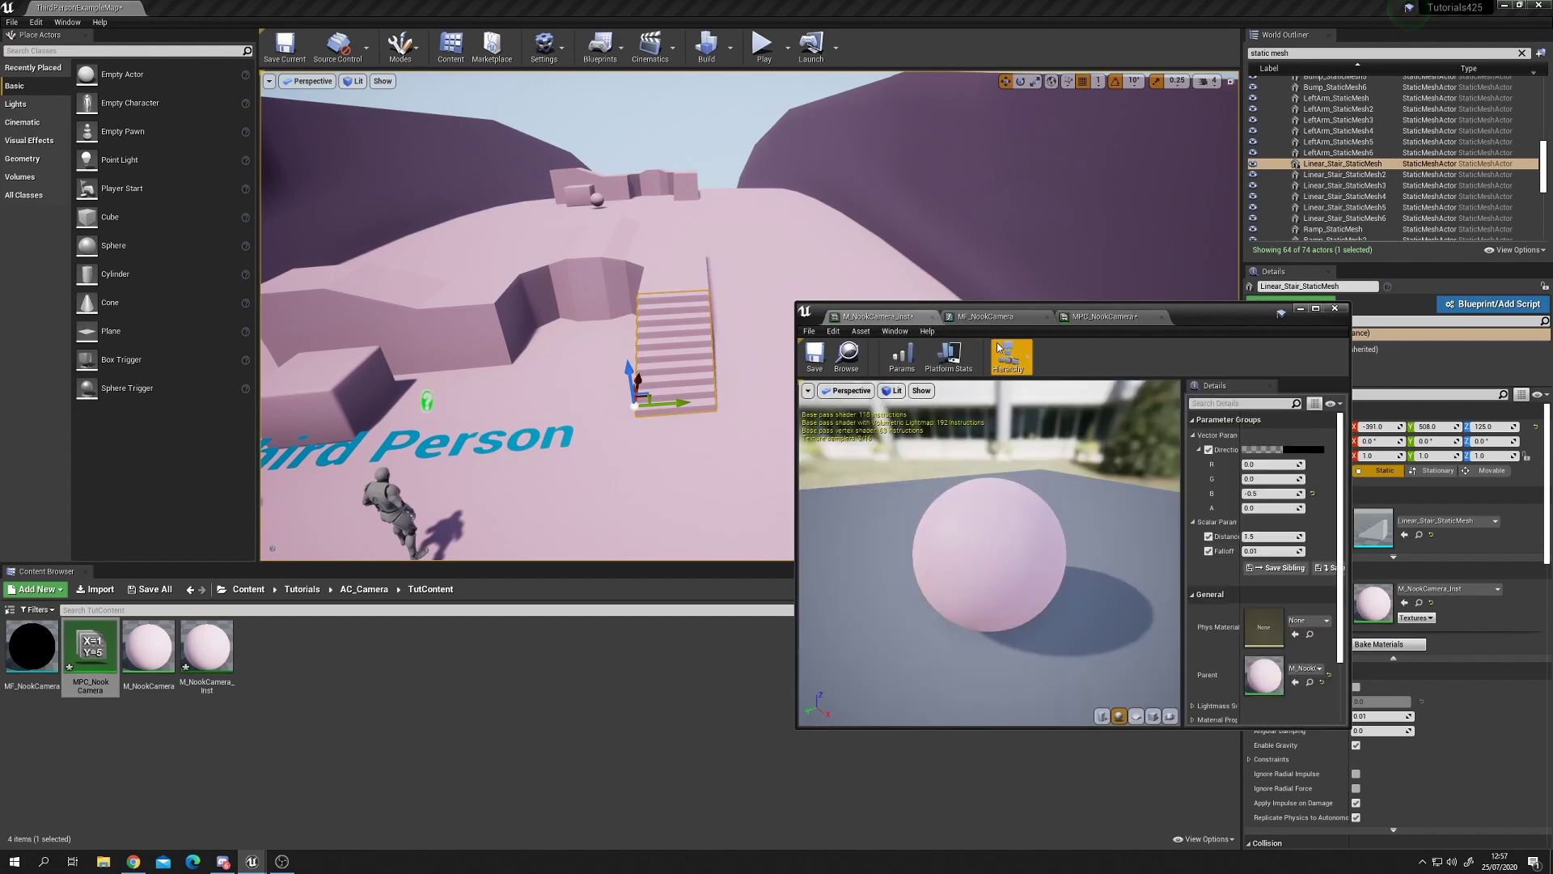
{"action": "left_click", "coordinate": [986, 317]}
{"action": "scroll", "coordinate": [928, 537], "scroll_direction": "up", "scroll_amount": 3}
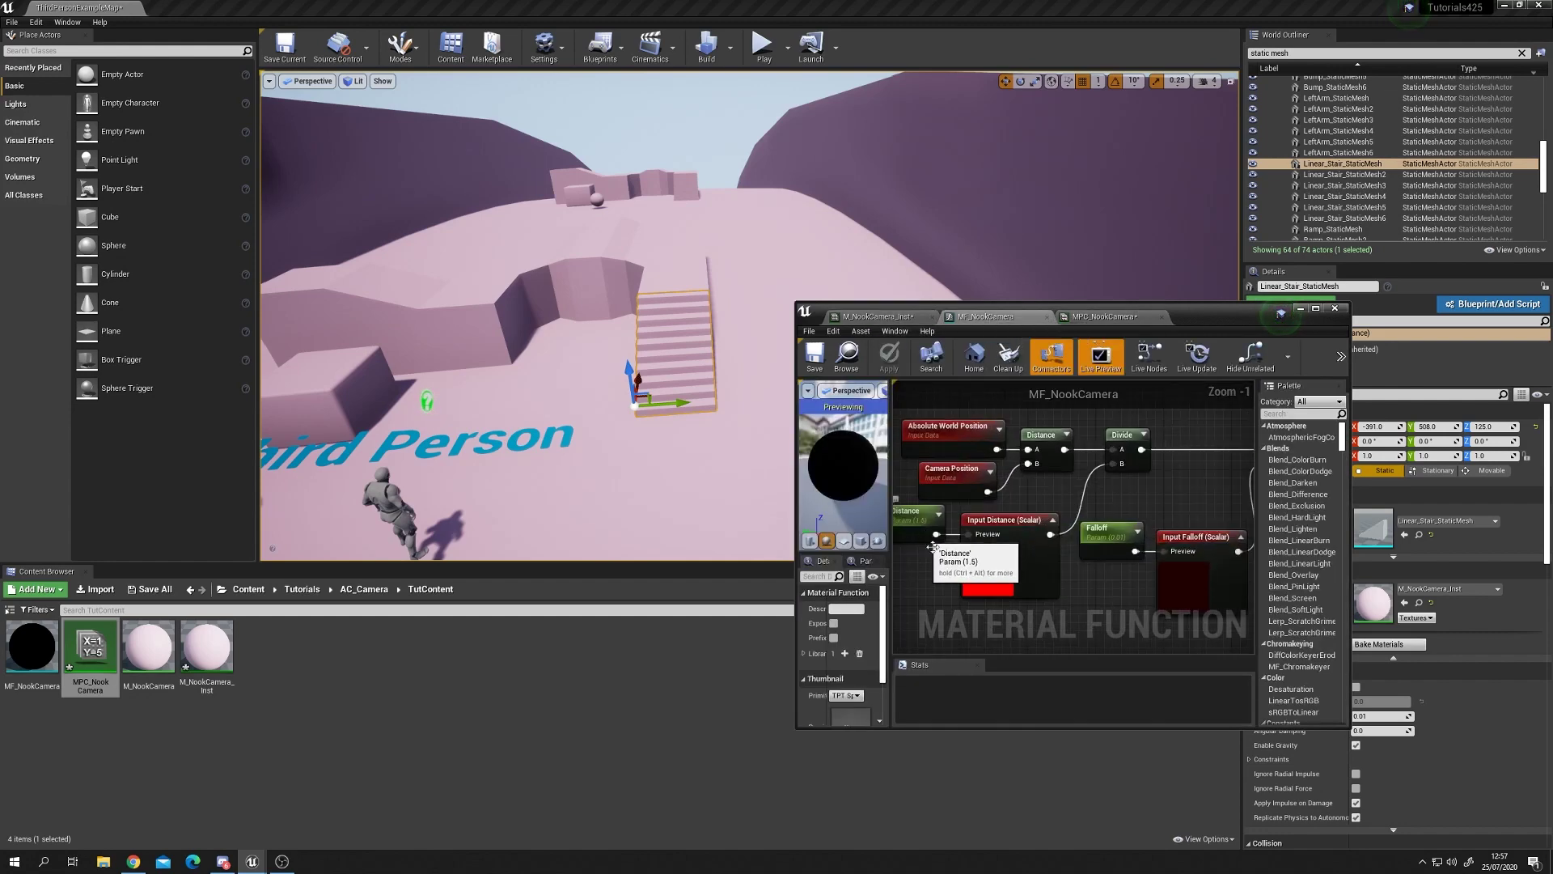
{"action": "right_click_drag", "start_coordinate": [1179, 487], "coordinate": [1023, 499]}
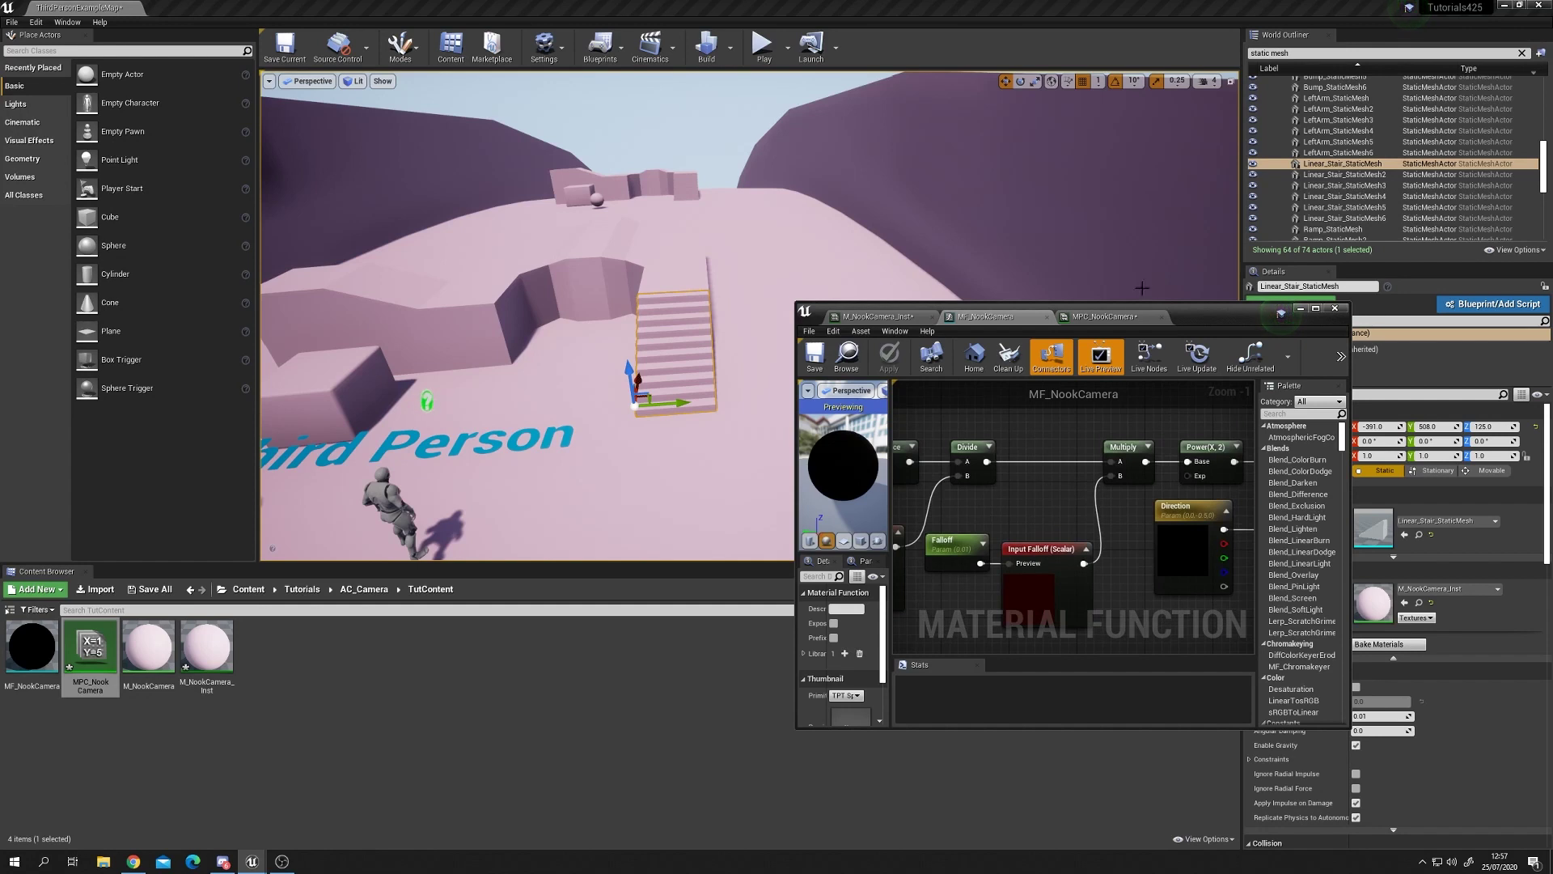
{"action": "left_click", "coordinate": [1104, 317]}
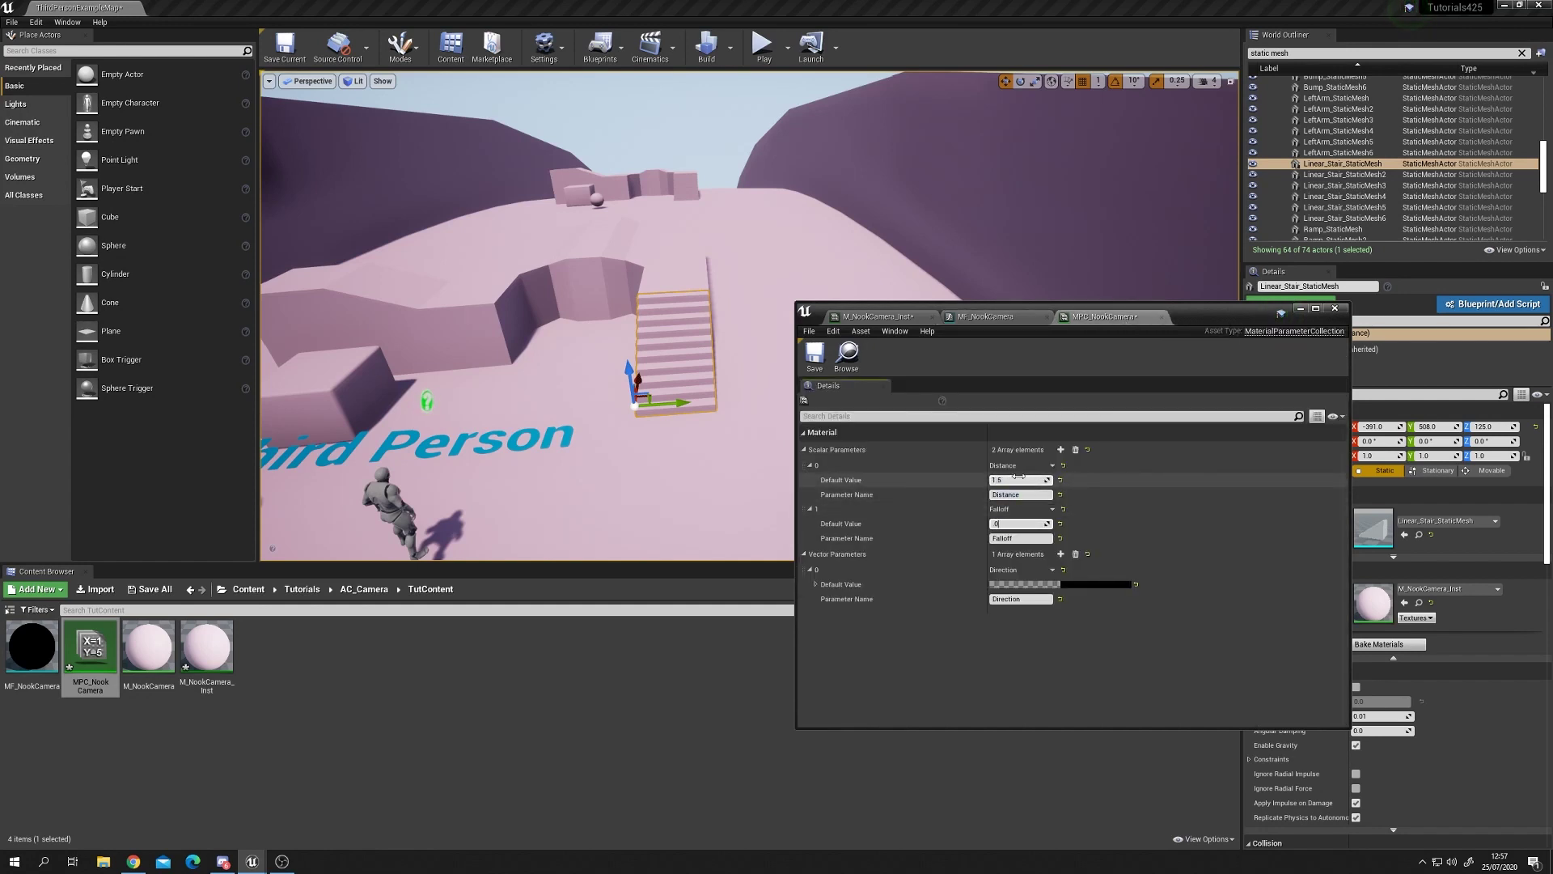
{"action": "key", "text": "Tab"}
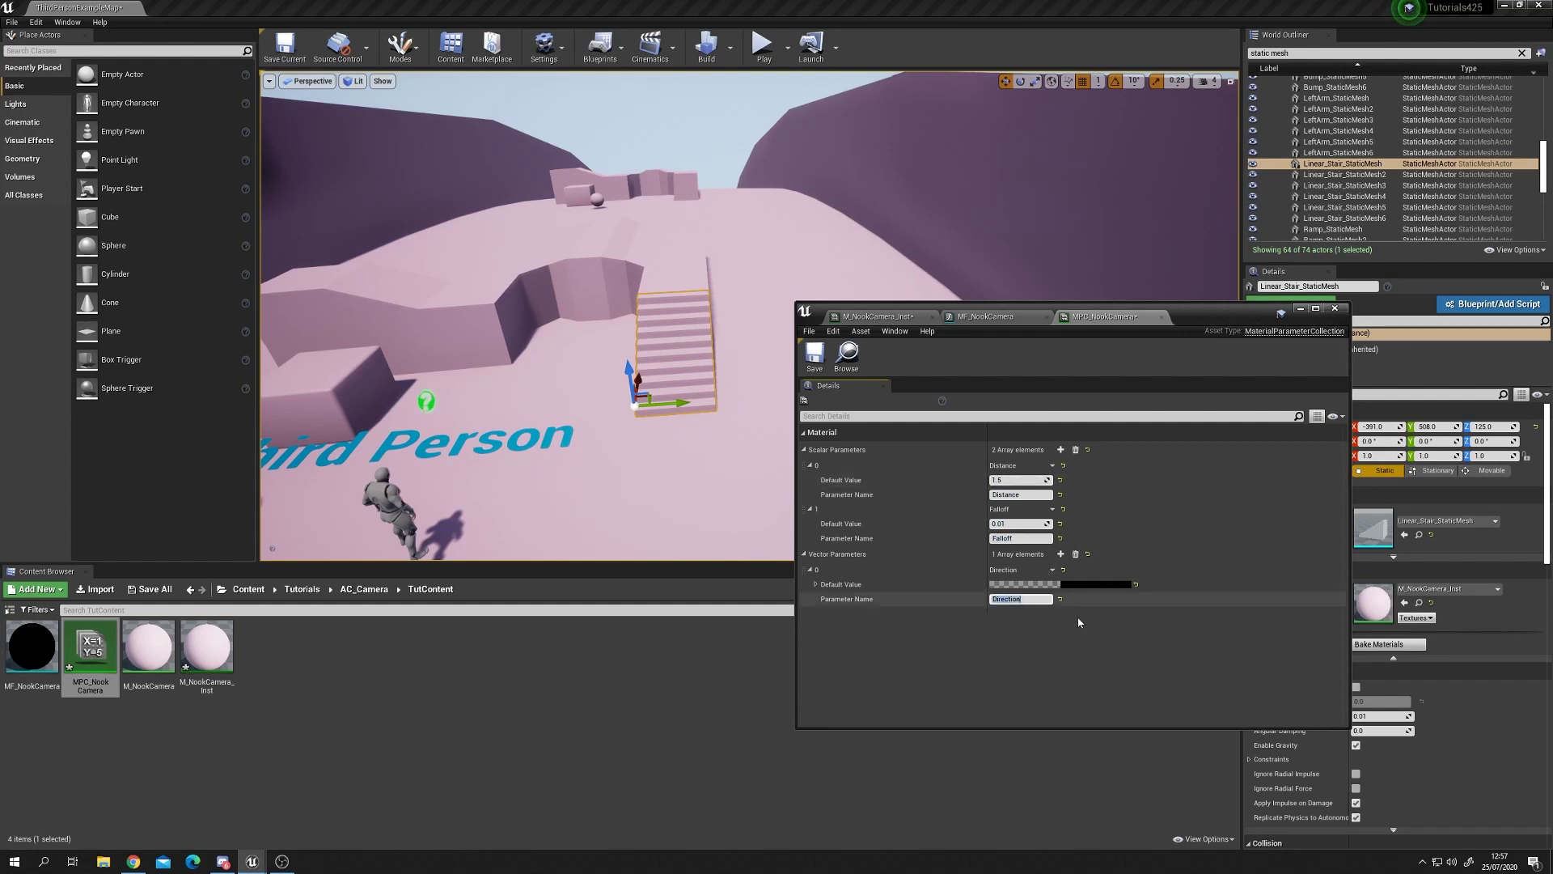
{"action": "left_click", "coordinate": [817, 585]}
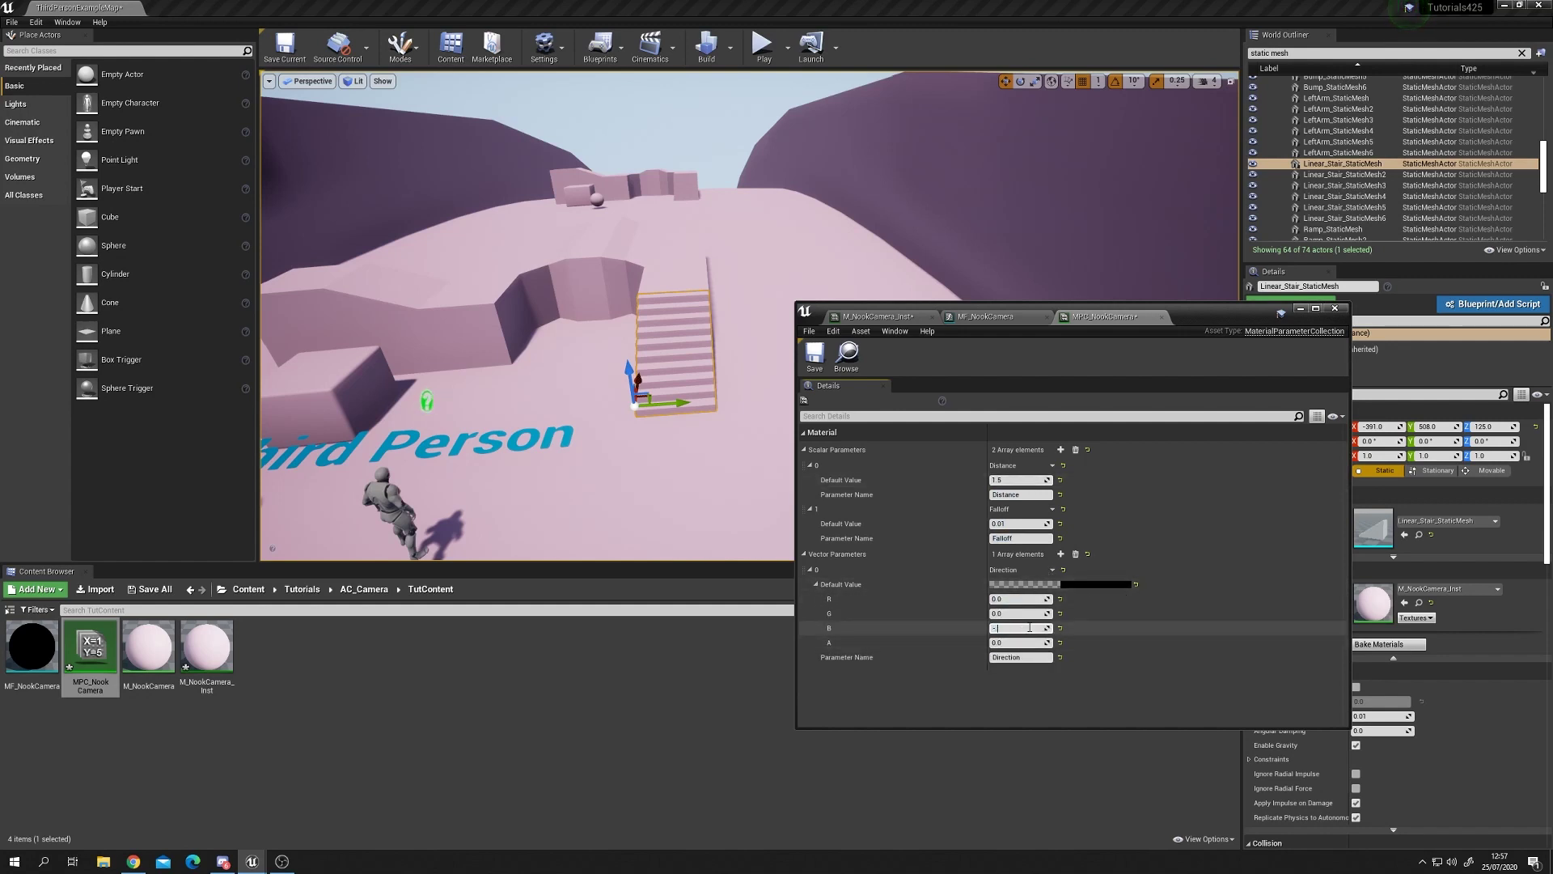
{"action": "key", "text": "Return"}
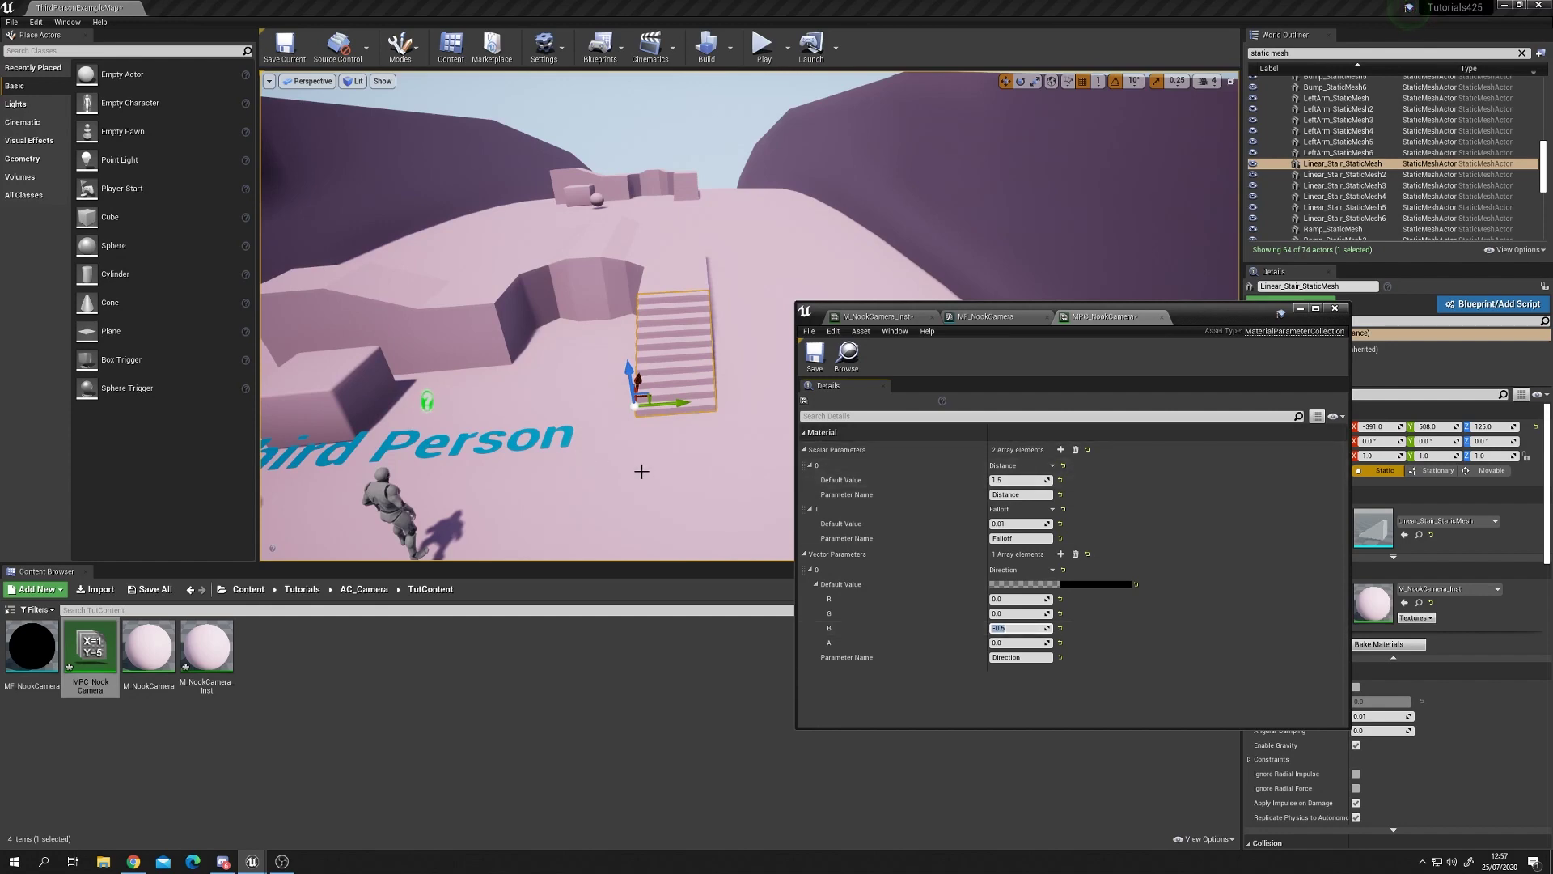
{"action": "left_click", "coordinate": [813, 360]}
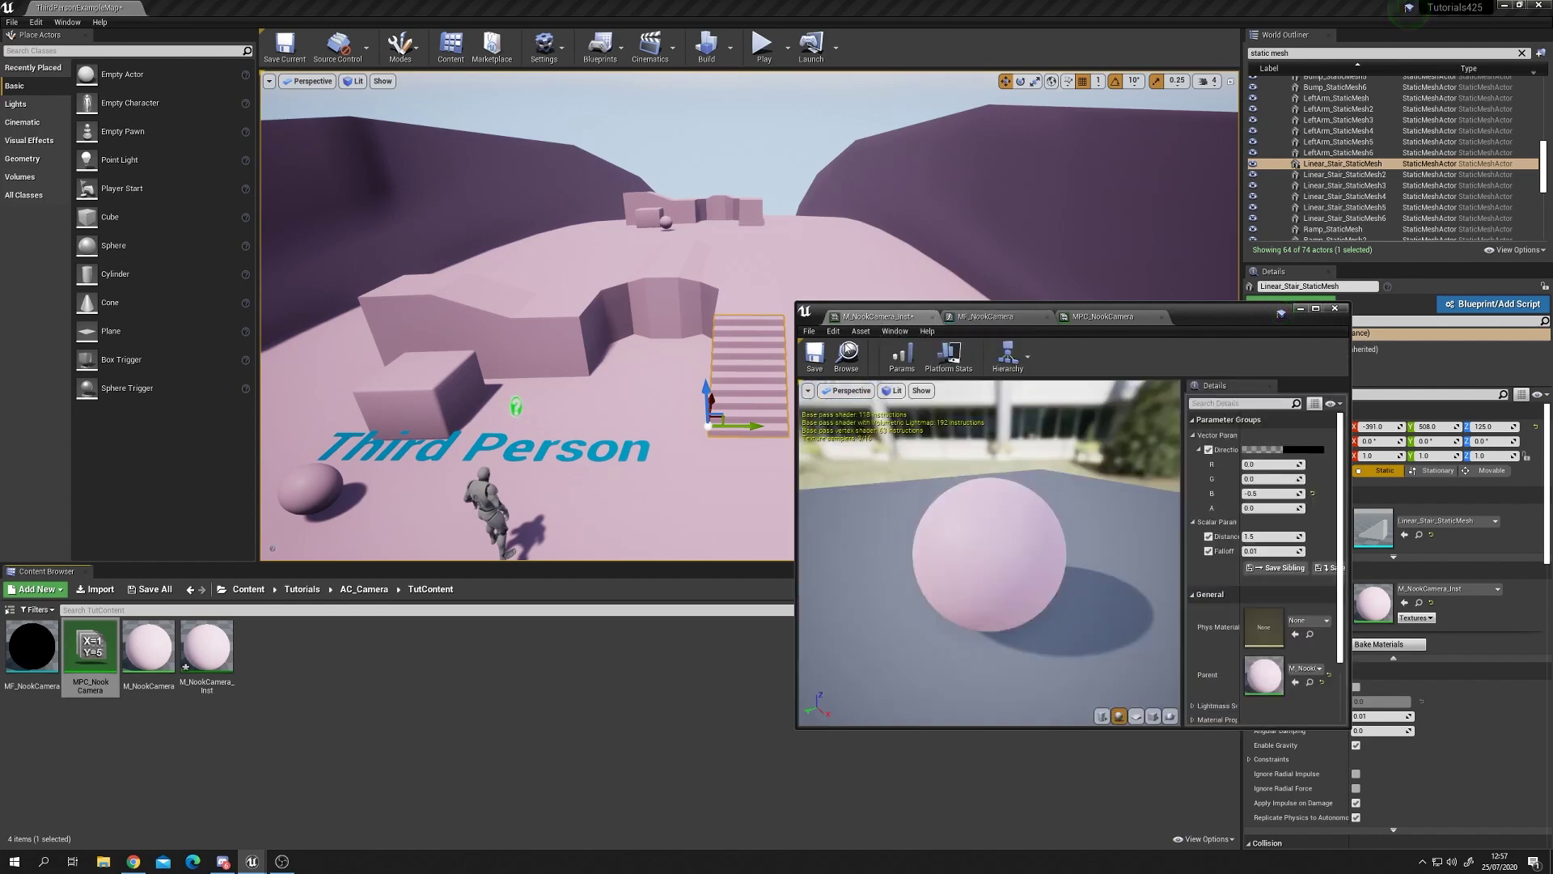
{"action": "left_click", "coordinate": [815, 360]}
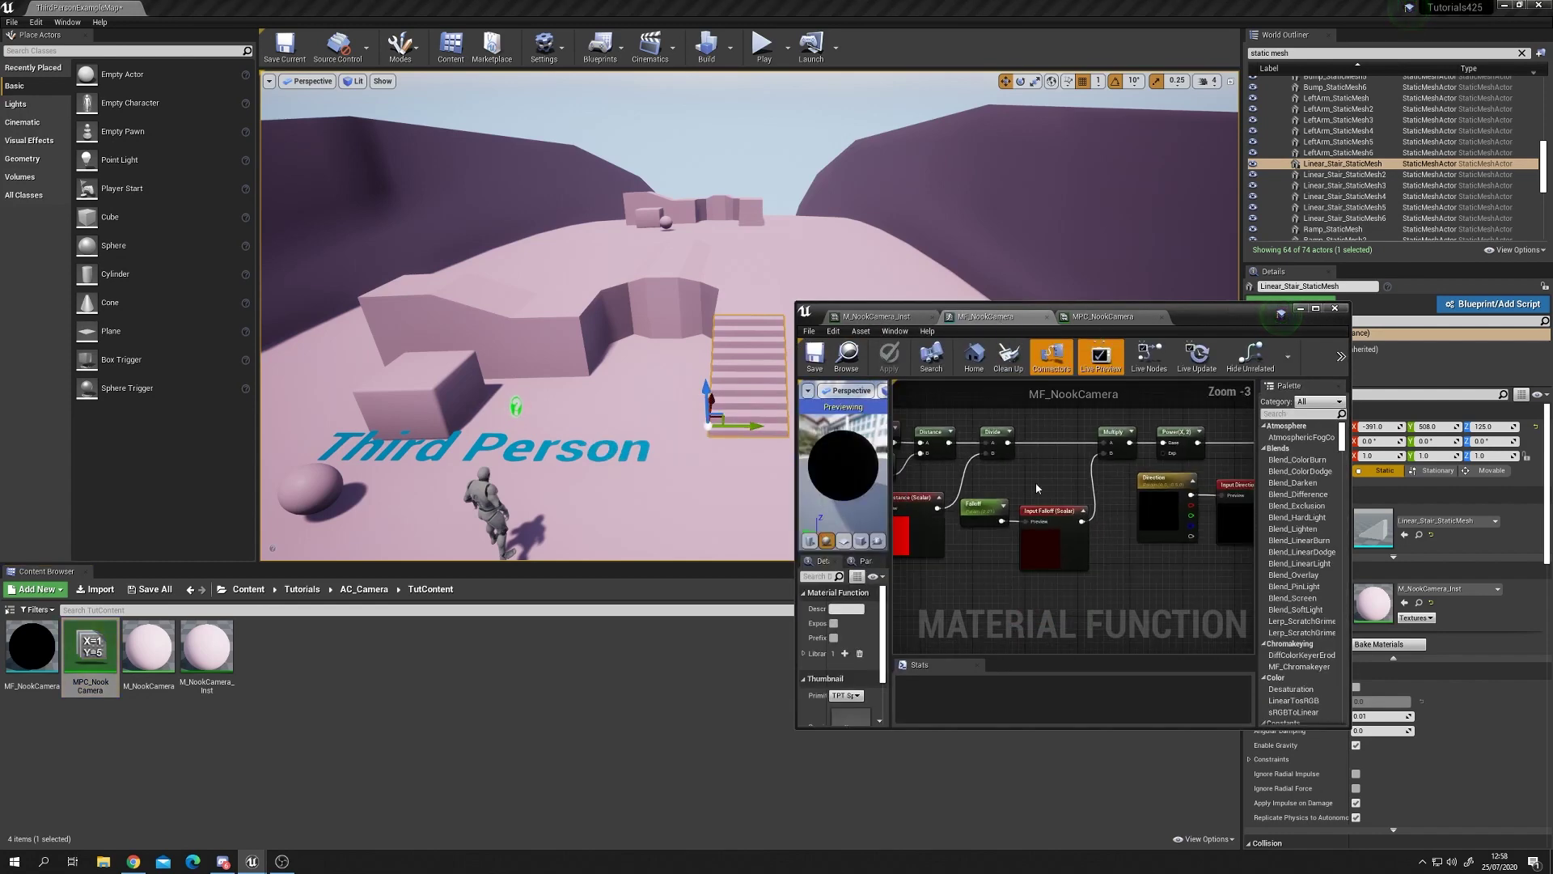
Add an MPC_NookCamera node to the MF_NookCamera graph and connect it to Divide's B in place of the Distance input nodes
{"action": "left_click_drag", "start_coordinate": [90, 647], "coordinate": [951, 570]}
{"action": "scroll", "coordinate": [1010, 550], "scroll_direction": "up", "scroll_amount": 3}
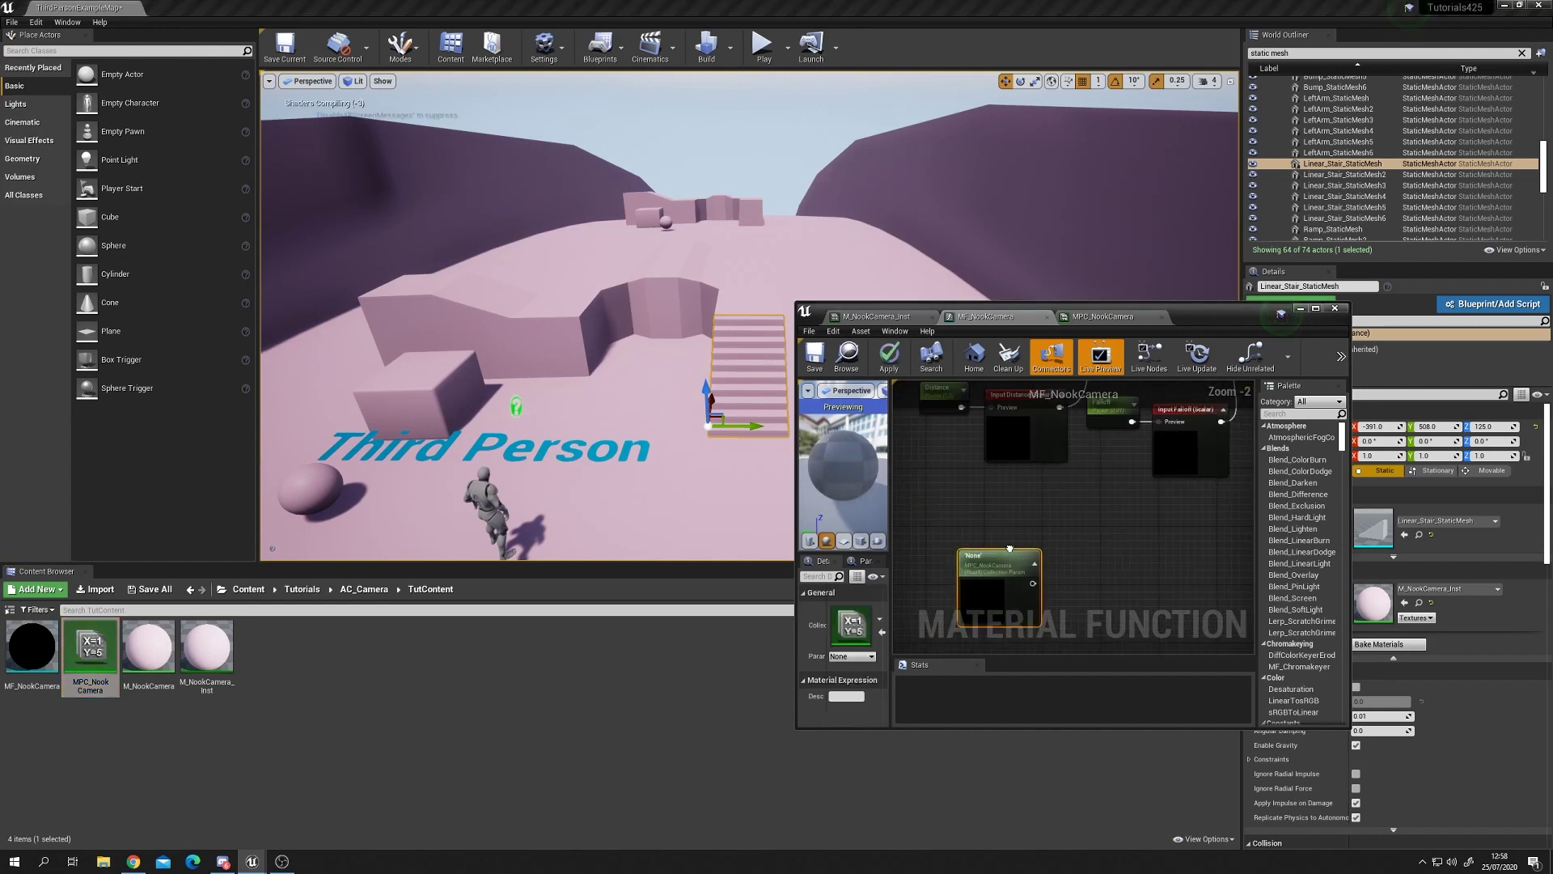
{"action": "double_click", "coordinate": [1051, 309]}
{"action": "scroll", "coordinate": [597, 322], "scroll_direction": "up", "scroll_amount": 3}
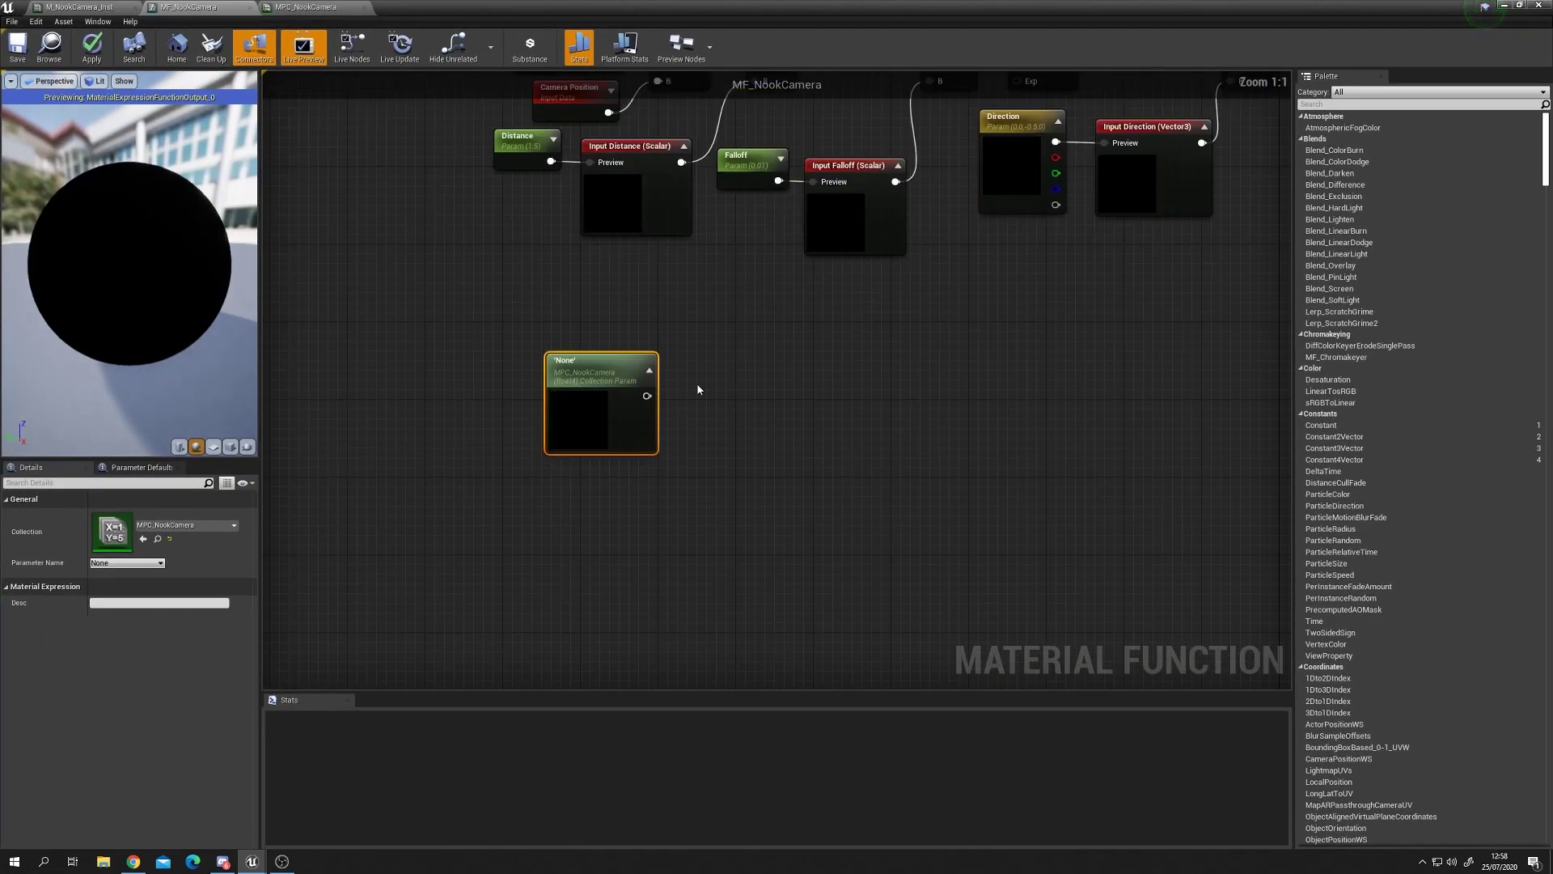
{"action": "left_click_drag", "start_coordinate": [824, 383], "coordinate": [665, 288]}
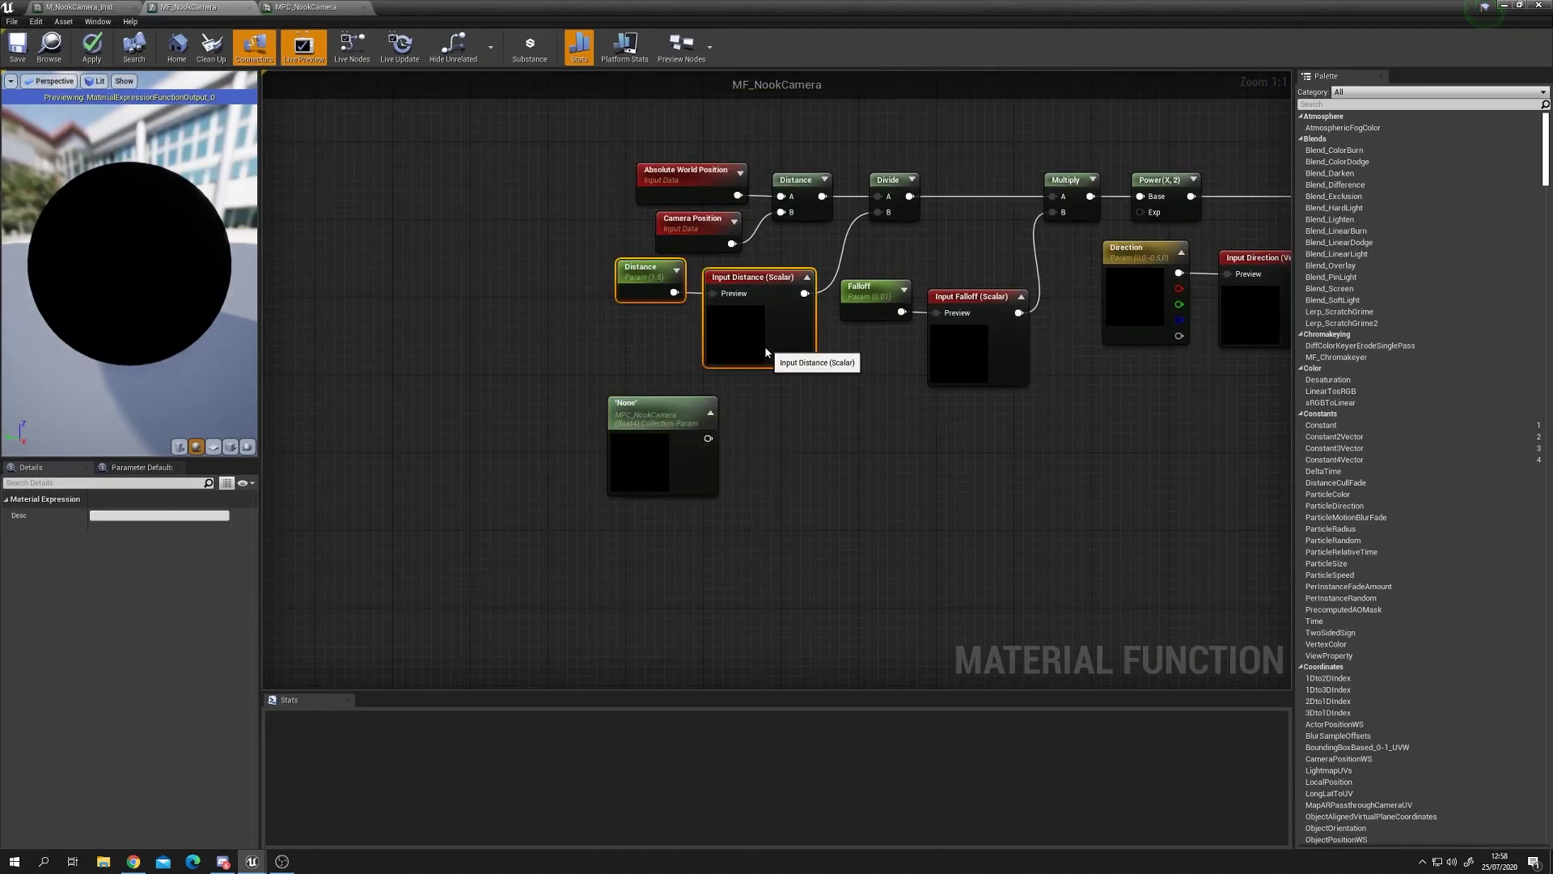
{"action": "left_click_drag", "start_coordinate": [769, 350], "coordinate": [496, 341]}
{"action": "left_click_drag", "start_coordinate": [707, 439], "coordinate": [708, 310]}
{"action": "right_click_drag", "start_coordinate": [884, 417], "coordinate": [814, 430]}
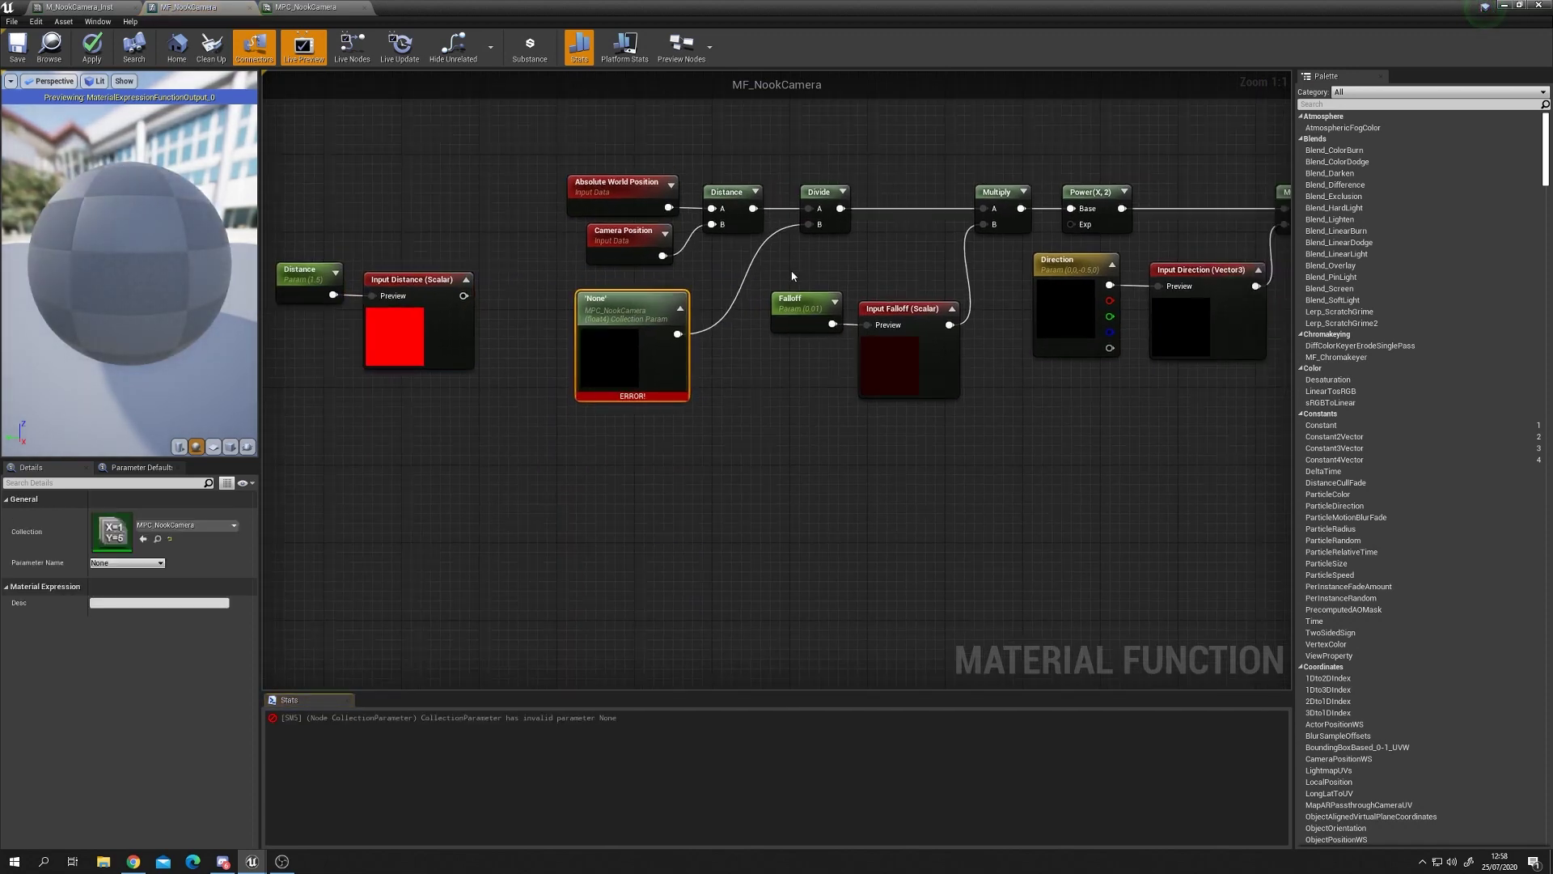
Move the Falloff nodes aside and connect a copy of the collection parameter node to the first Multiply's B input
{"action": "left_click_drag", "start_coordinate": [775, 282], "coordinate": [836, 550]}
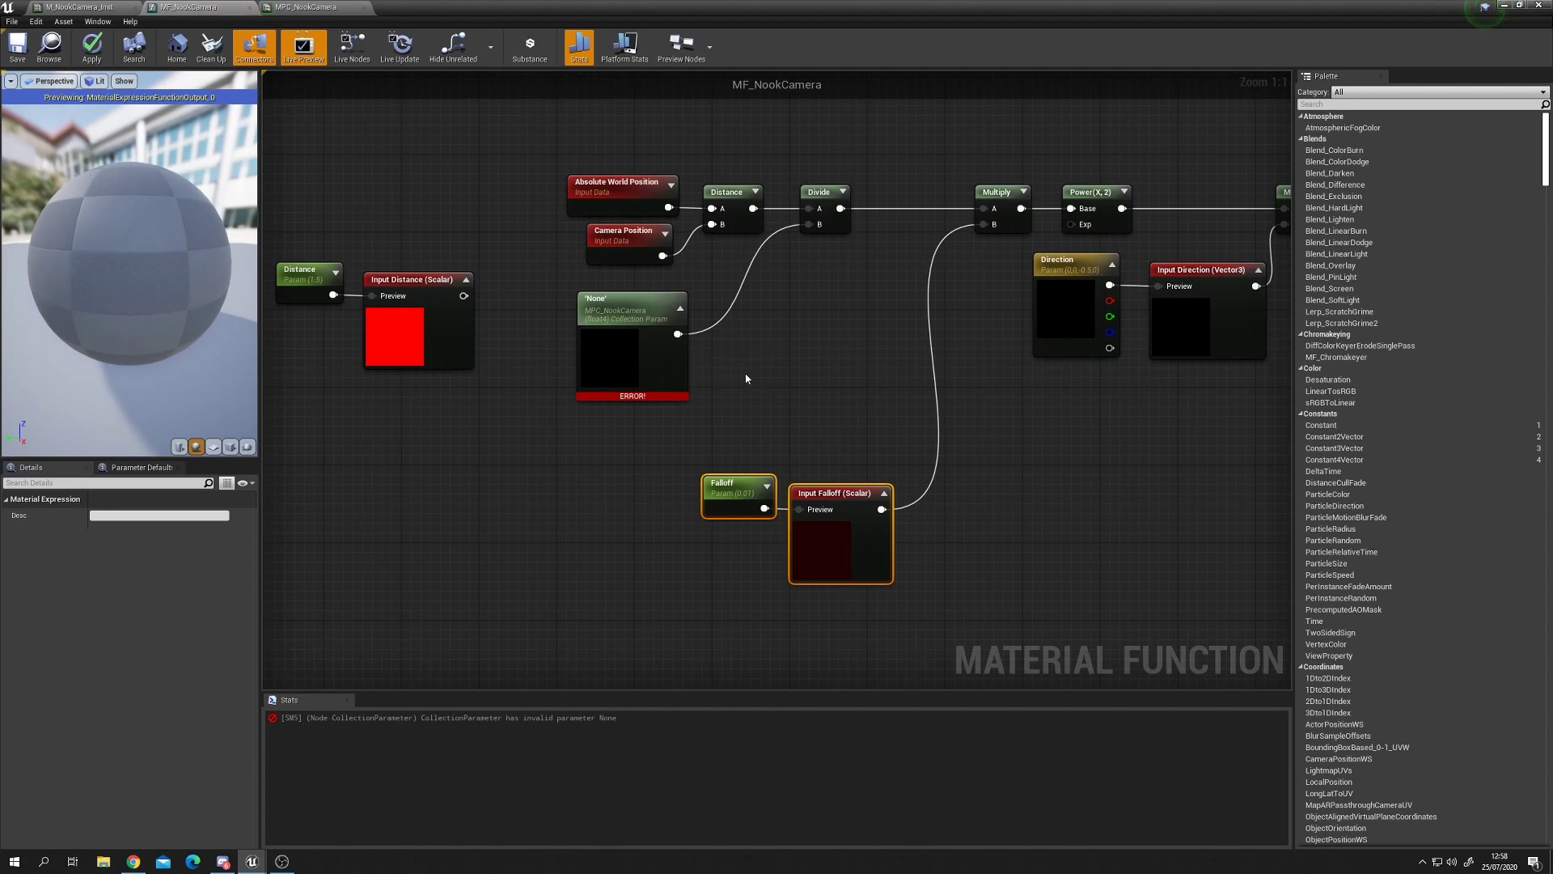
{"action": "left_click", "coordinate": [619, 352]}
{"action": "key", "text": "ctrl+c"}
{"action": "key", "text": "ctrl+v"}
{"action": "left_click_drag", "start_coordinate": [872, 344], "coordinate": [985, 226]}
{"action": "right_click_drag", "start_coordinate": [940, 394], "coordinate": [918, 394]}
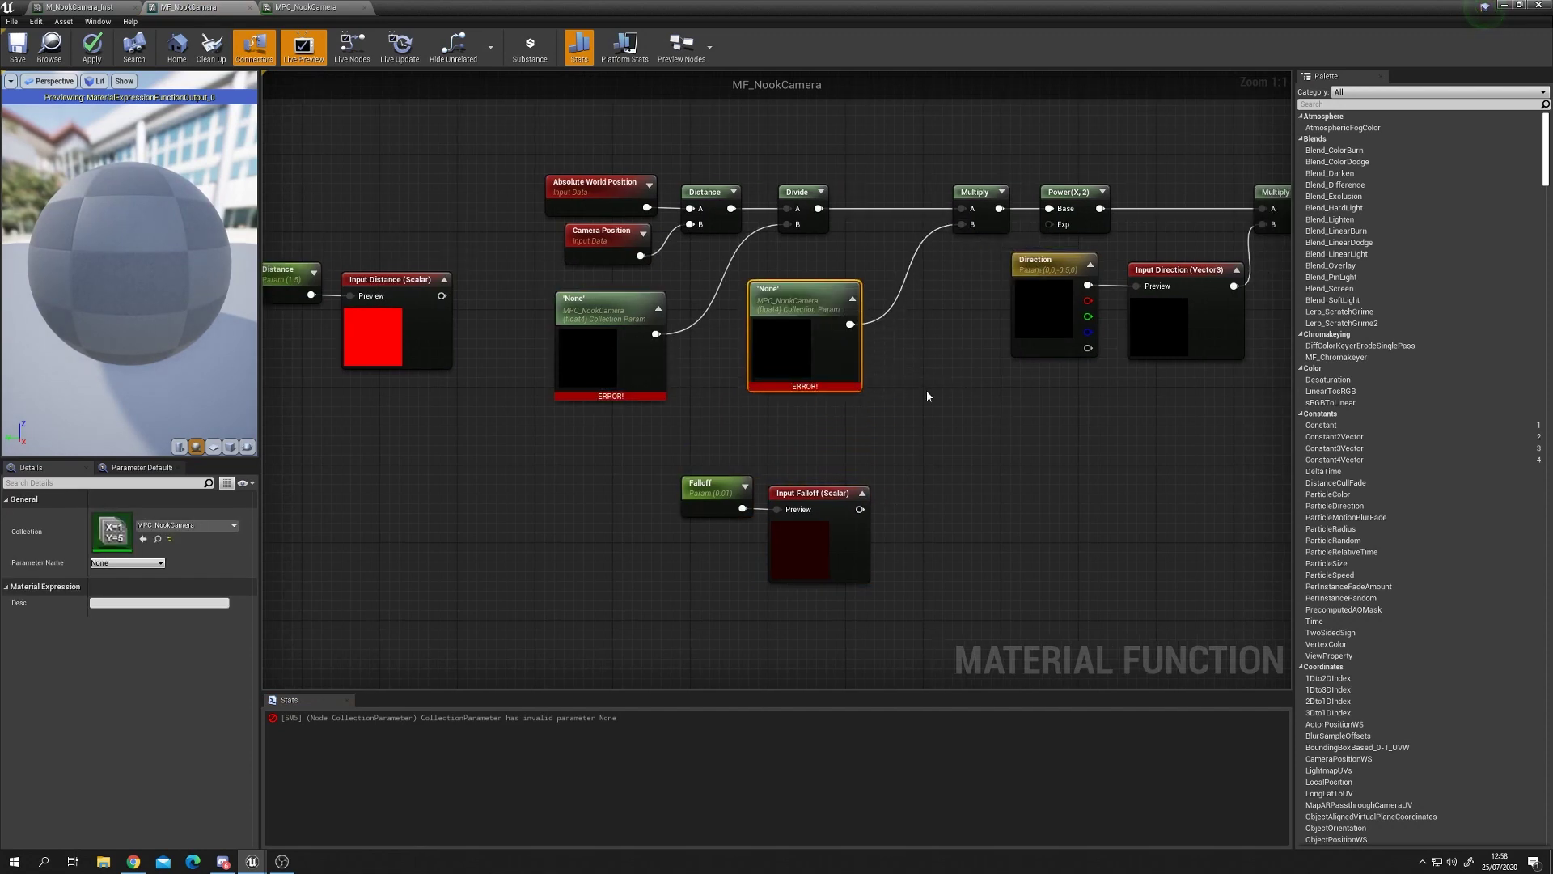
Connect another collection node copy to the last Multiply's B input, and move the old Direction and Falloff nodes below the graph
{"action": "right_click_drag", "start_coordinate": [1011, 386], "coordinate": [877, 396]}
{"action": "key", "text": "ctrl+v"}
{"action": "left_click_drag", "start_coordinate": [1084, 422], "coordinate": [1128, 235]}
{"action": "left_click_drag", "start_coordinate": [1163, 265], "coordinate": [931, 326]}
{"action": "left_click_drag", "start_coordinate": [909, 274], "coordinate": [880, 536]}
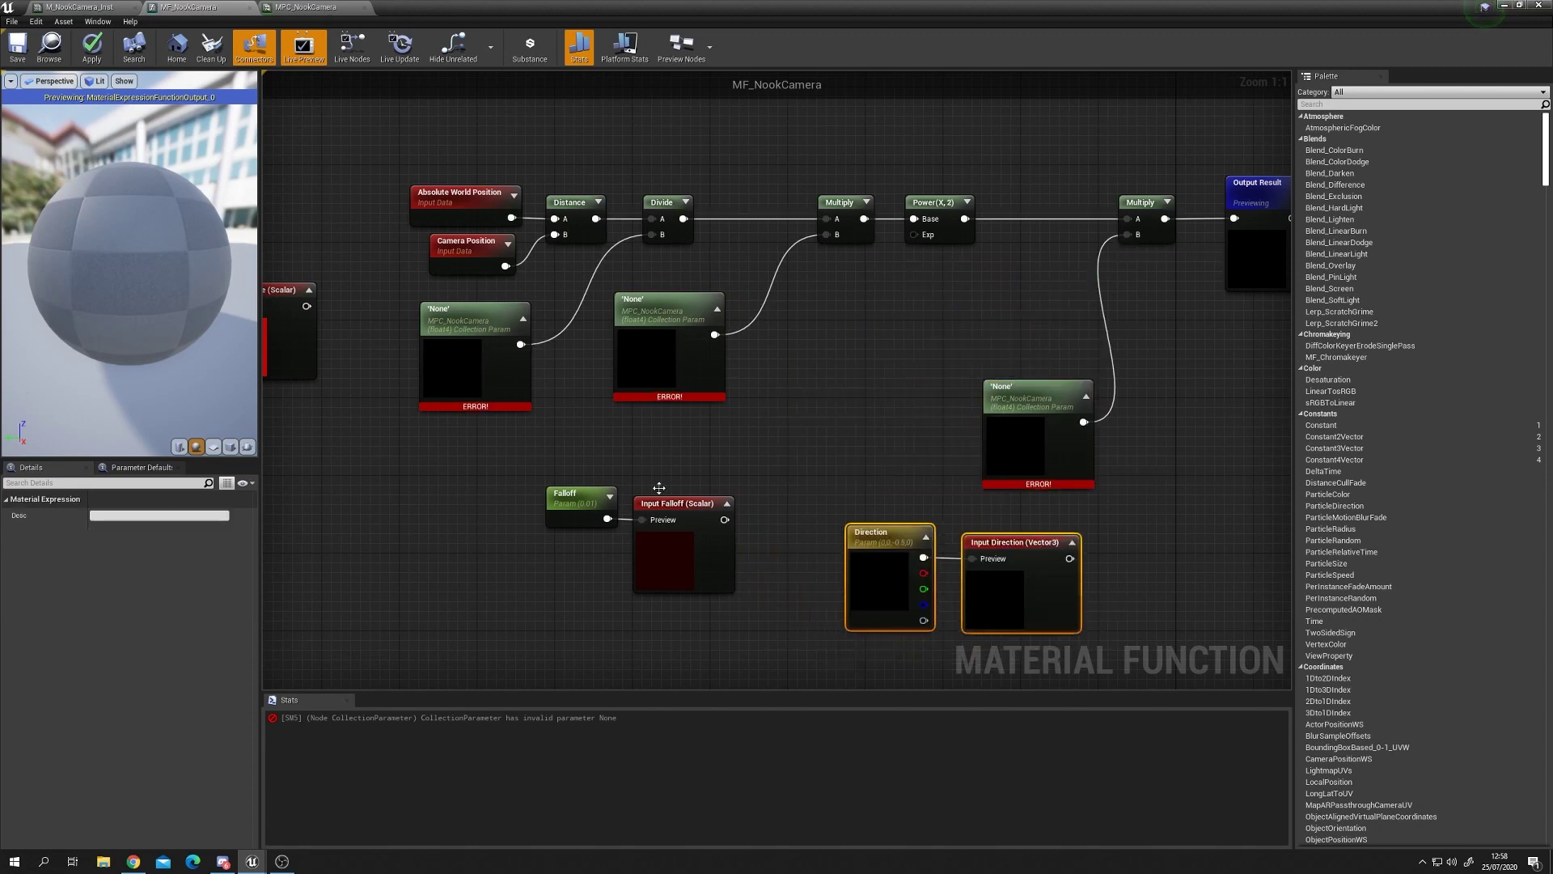
{"action": "right_click_drag", "start_coordinate": [589, 525], "coordinate": [652, 526]}
{"action": "left_click_drag", "start_coordinate": [653, 529], "coordinate": [729, 615]}
{"action": "left_click", "coordinate": [717, 520]}
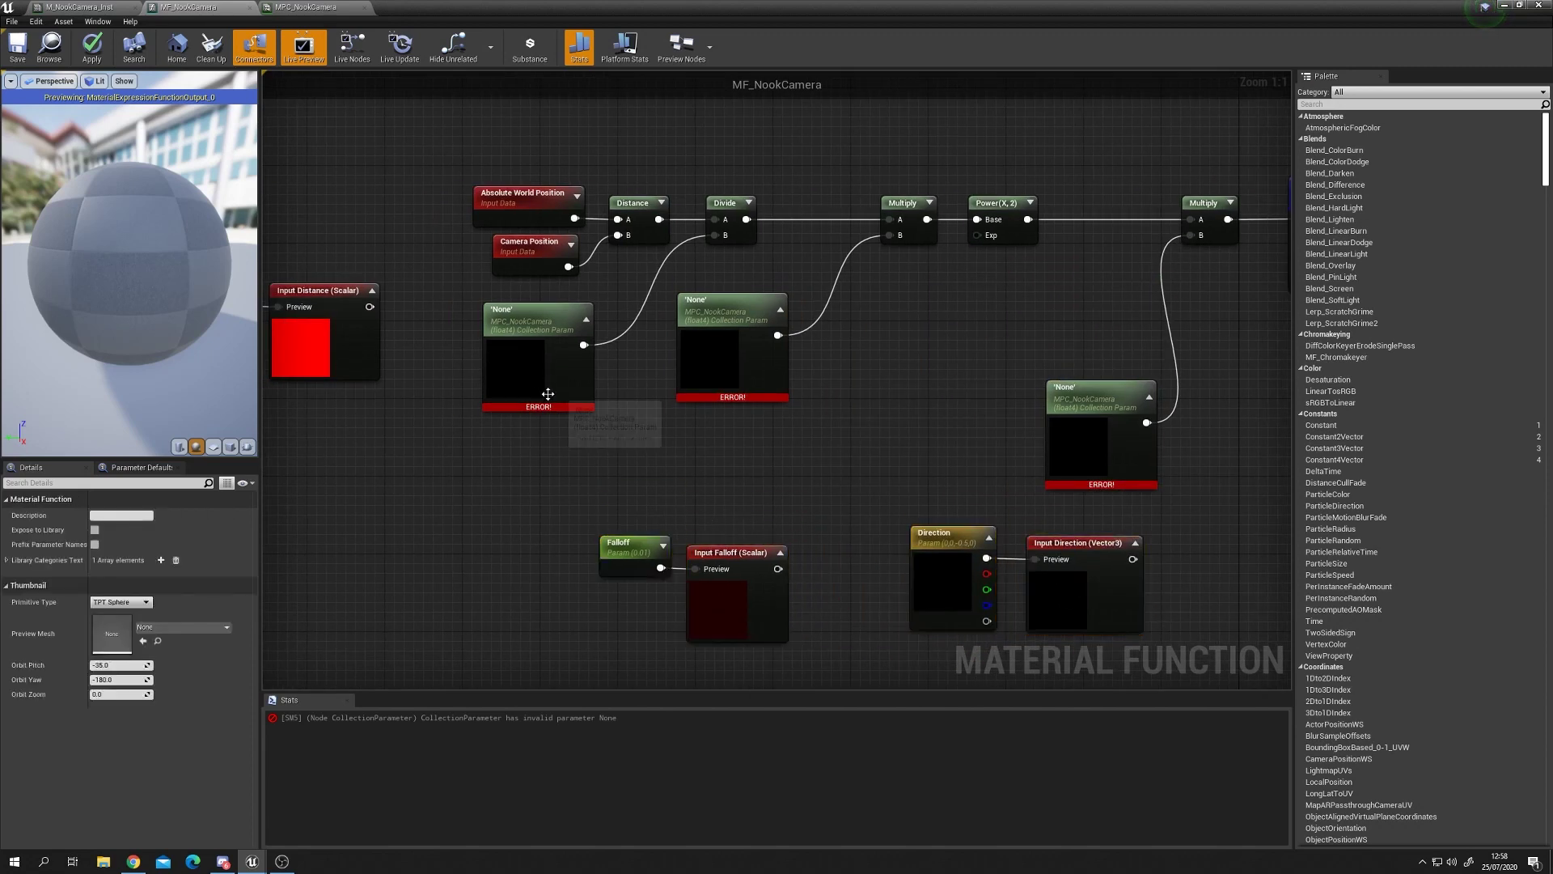
{"action": "left_click", "coordinate": [548, 394]}
{"action": "left_click_drag", "start_coordinate": [1066, 465], "coordinate": [1035, 352]}
Assign the parameters Distance, Falloff and Direction to the three collection nodes feeding Divide, the first Multiply and the last Multiply
{"action": "right_click_drag", "start_coordinate": [493, 368], "coordinate": [637, 388]}
{"action": "left_click", "coordinate": [637, 388]}
{"action": "left_click", "coordinate": [122, 564]}
{"action": "left_click", "coordinate": [122, 572]}
{"action": "left_click", "coordinate": [858, 373]}
{"action": "left_click", "coordinate": [125, 563]}
{"action": "left_click", "coordinate": [104, 580]}
{"action": "right_click_drag", "start_coordinate": [1000, 456], "coordinate": [872, 474]}
{"action": "left_click", "coordinate": [1110, 380]}
{"action": "left_click", "coordinate": [128, 563]}
{"action": "left_click", "coordinate": [104, 589]}
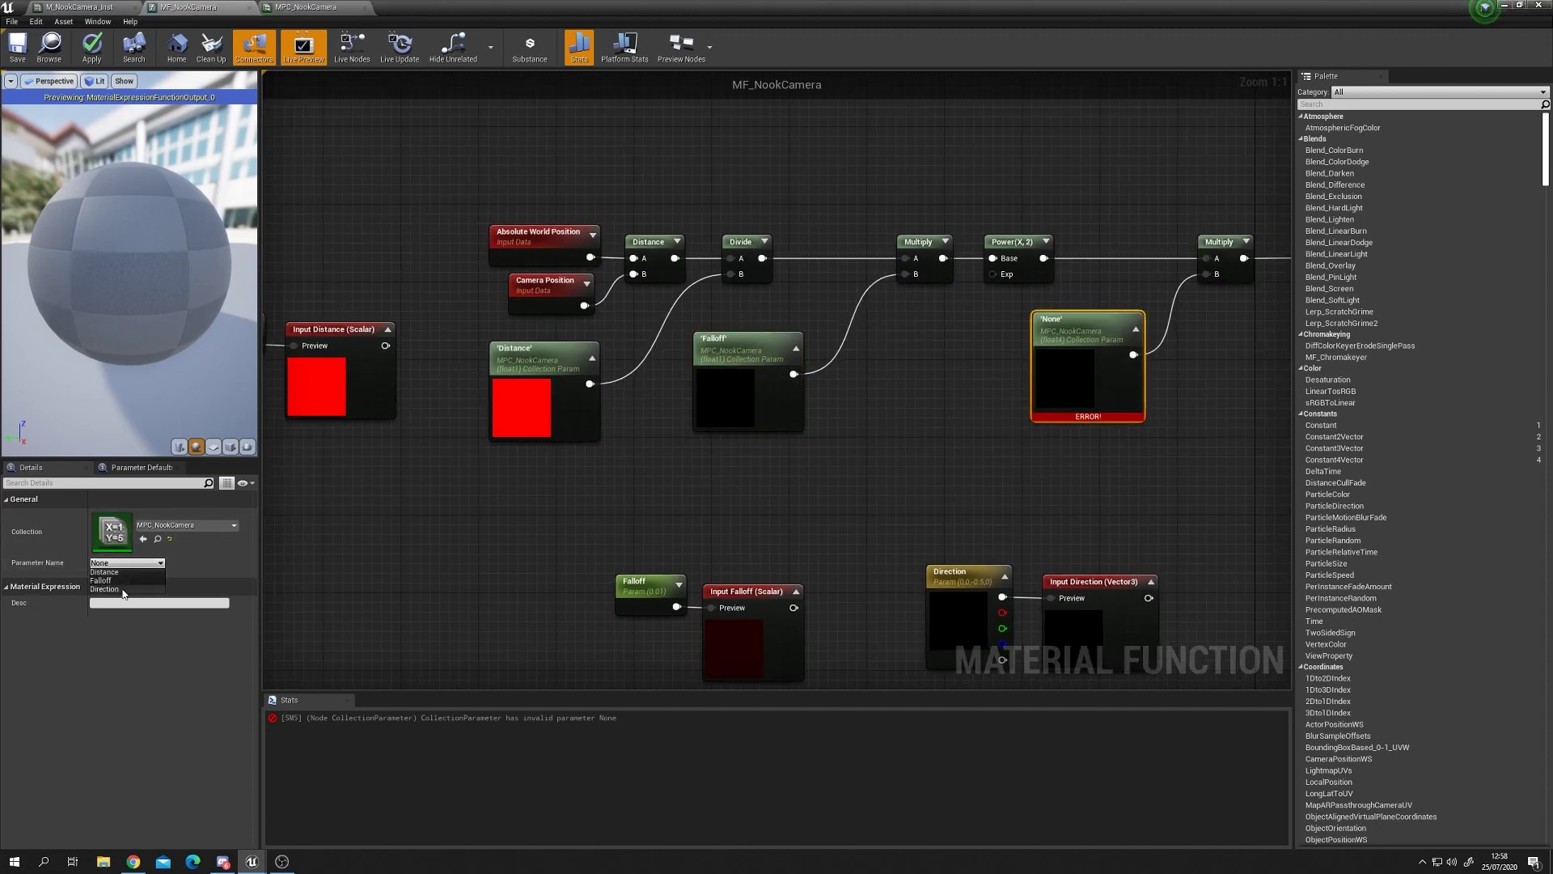
Tidy the positions of the Falloff and Direction collection nodes and apply the changes to MF_NookCamera
{"action": "left_click", "coordinate": [547, 529]}
{"action": "left_click", "coordinate": [740, 421]}
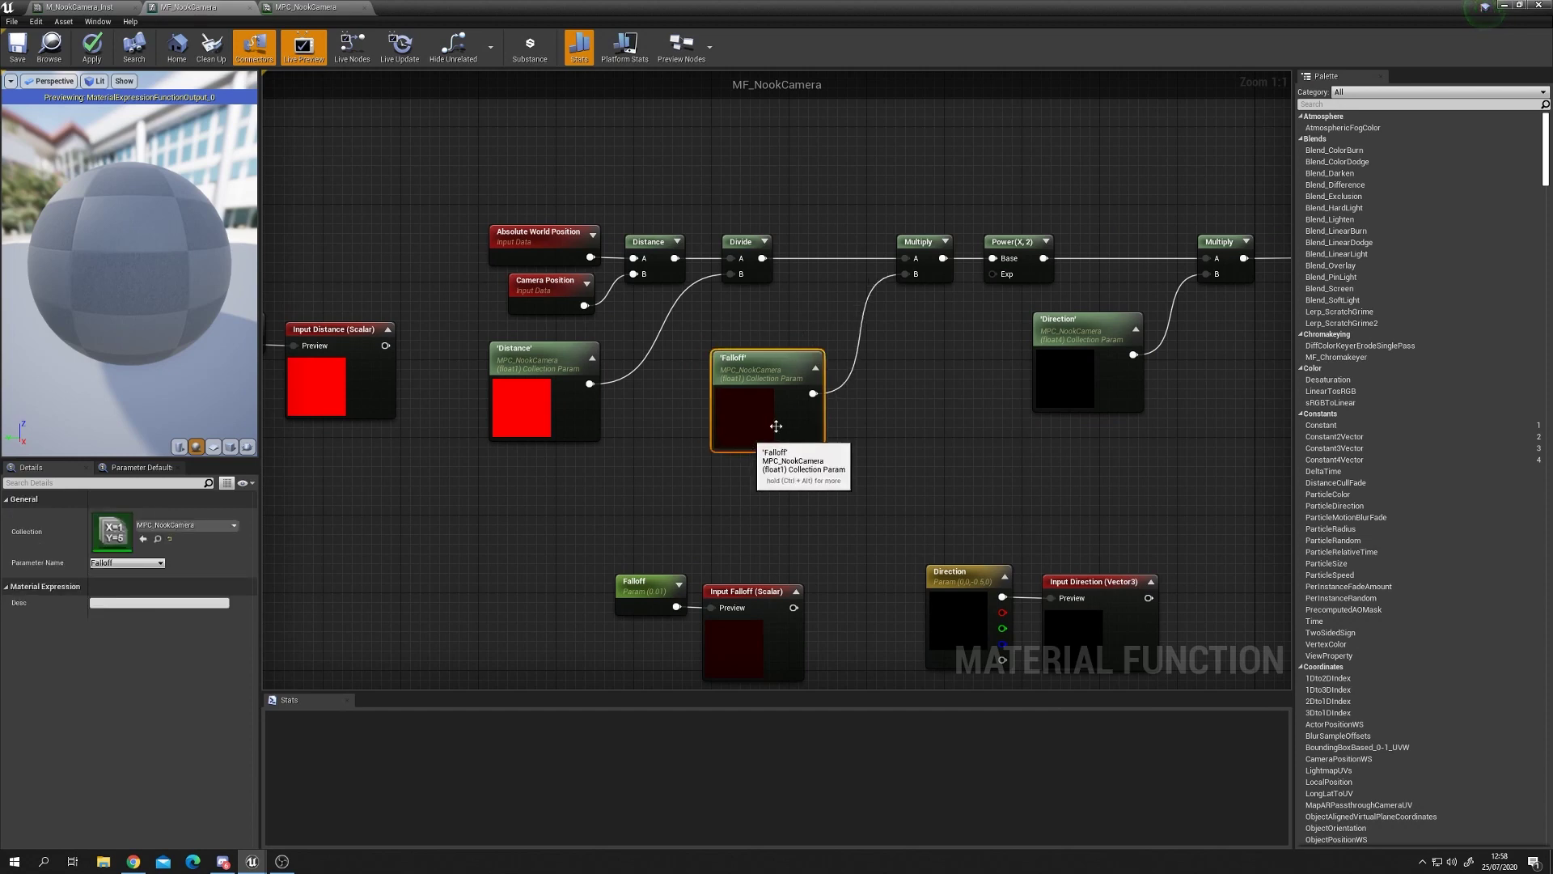
{"action": "left_click_drag", "start_coordinate": [1082, 359], "coordinate": [1072, 378]}
{"action": "left_click", "coordinate": [830, 472]}
{"action": "left_click_drag", "start_coordinate": [722, 427], "coordinate": [709, 436]}
{"action": "left_click", "coordinate": [92, 46]}
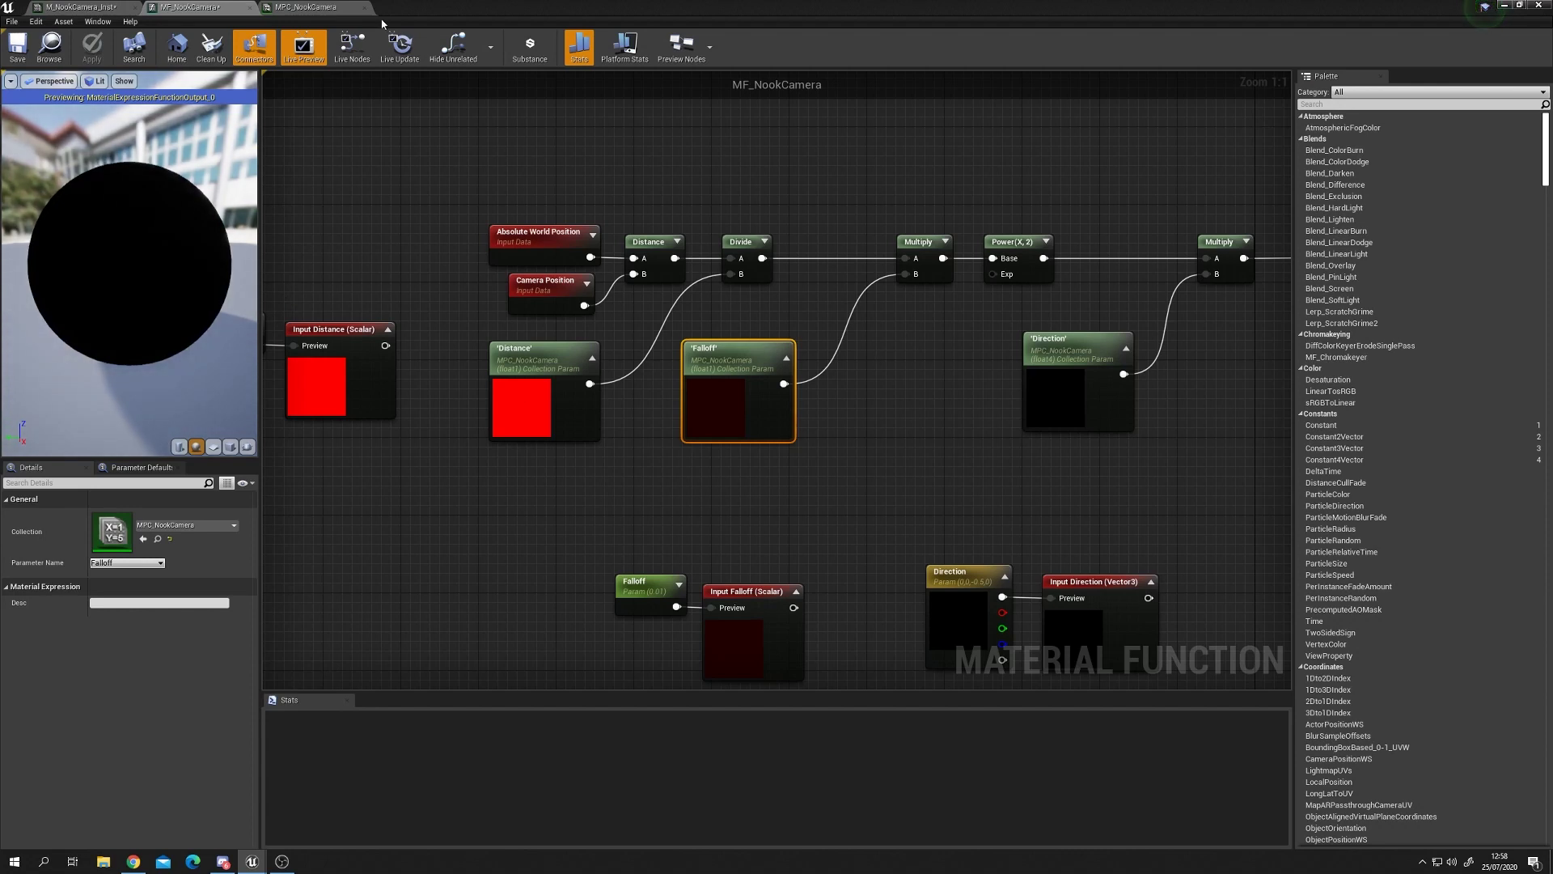
Check which parameters M_NookCamera_Inst exposes and compare them with the parameter values in MPC_NookCamera
{"action": "left_click", "coordinate": [308, 6]}
{"action": "left_click", "coordinate": [81, 7]}
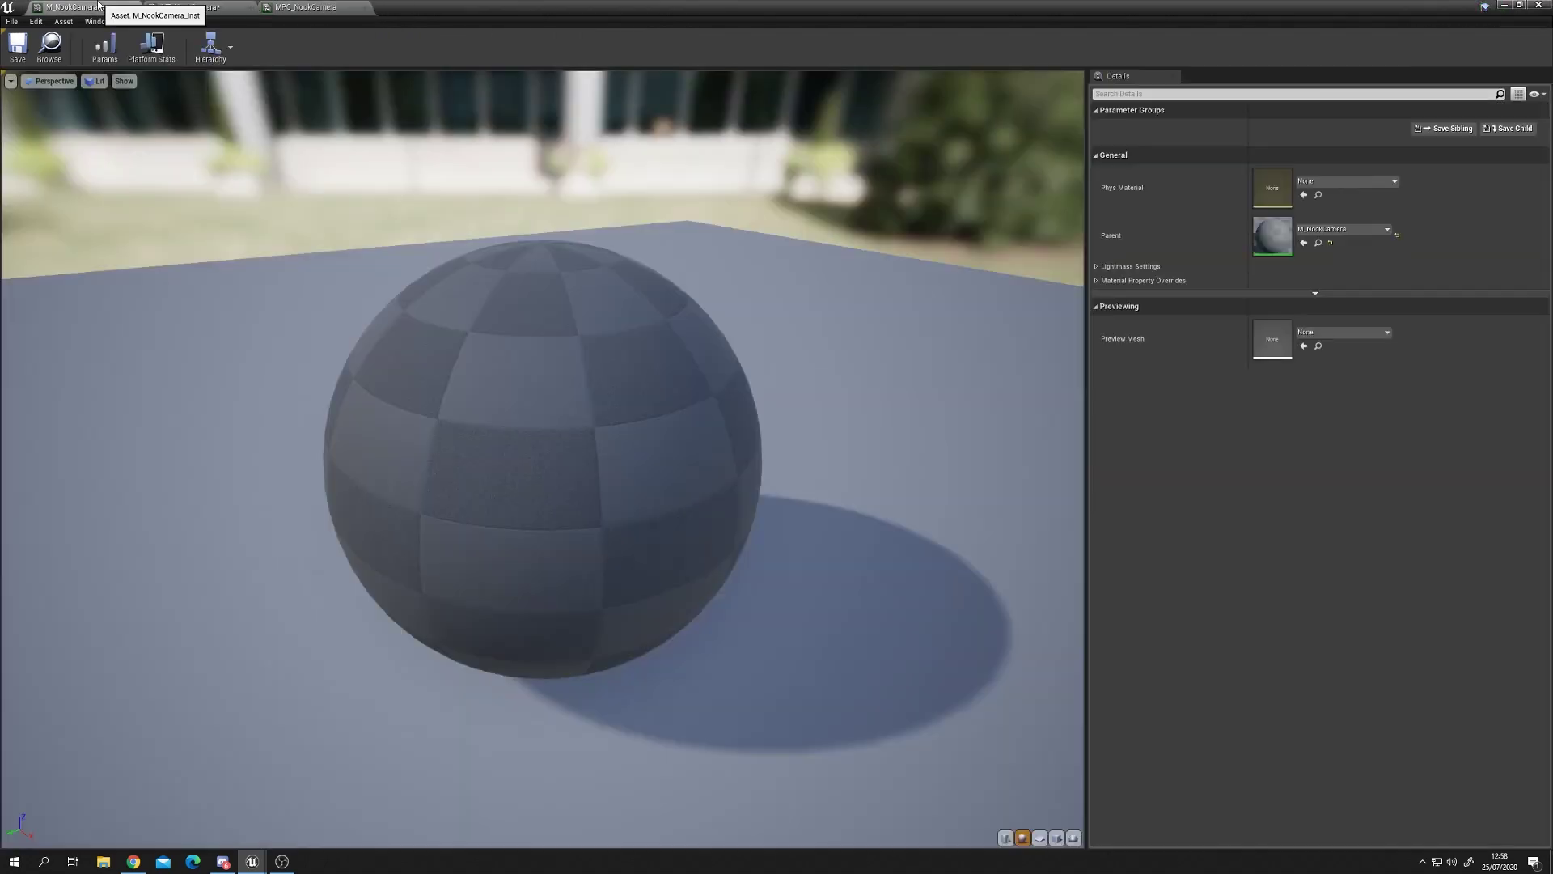
{"action": "left_click", "coordinate": [271, 6]}
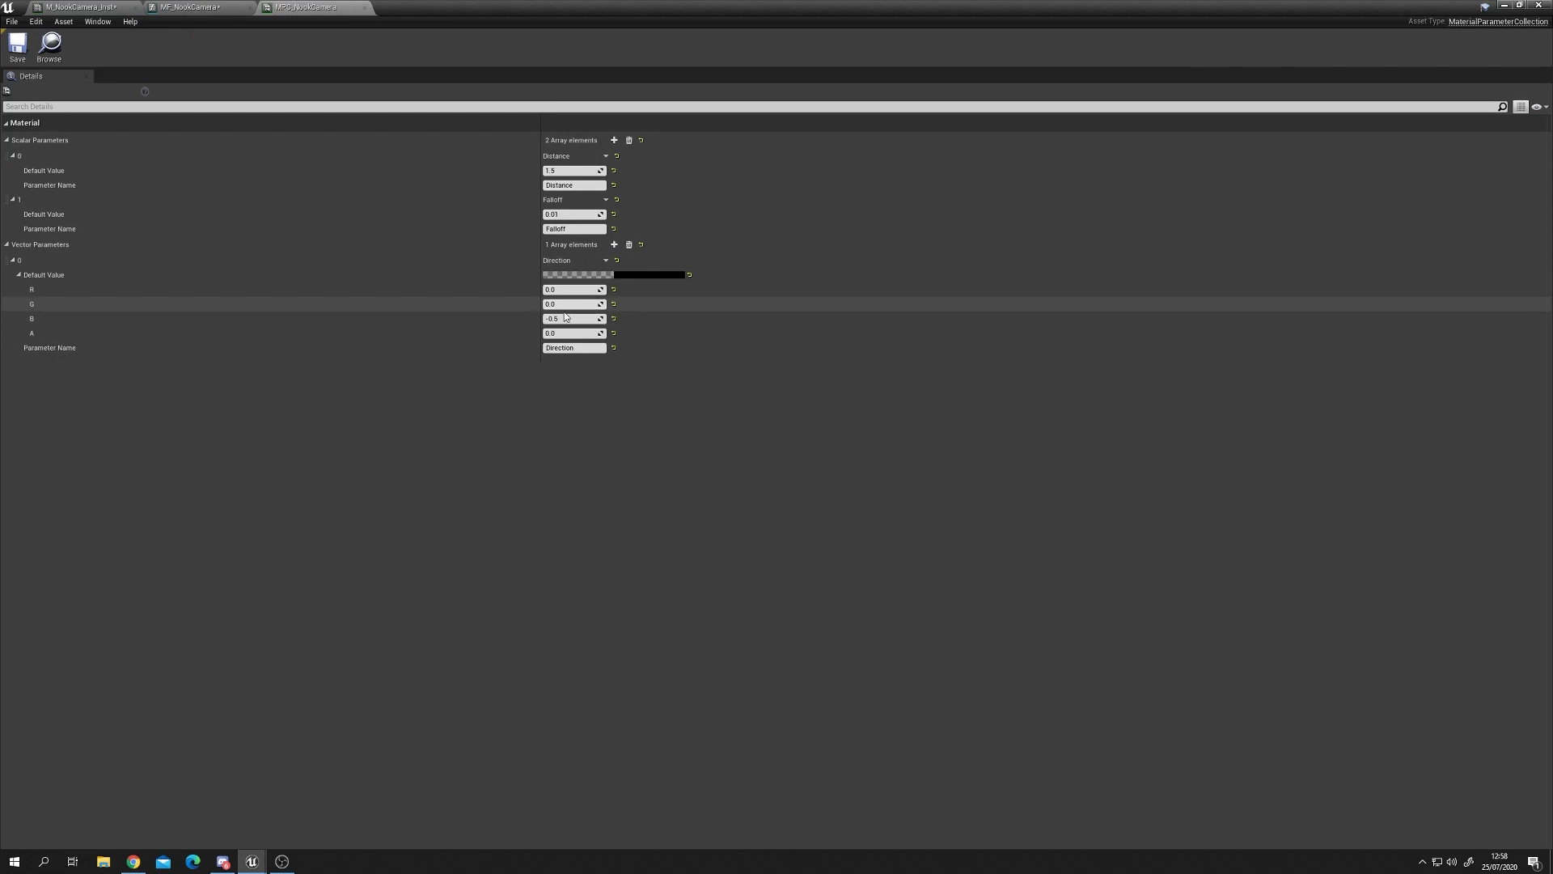
{"action": "left_click", "coordinate": [81, 6]}
{"action": "mouse_move", "coordinate": [807, 291]}
{"action": "left_mouse_down"}
{"action": "mouse_move", "coordinate": [857, 287]}
{"action": "mouse_move", "coordinate": [808, 292]}
{"action": "left_mouse_up"}
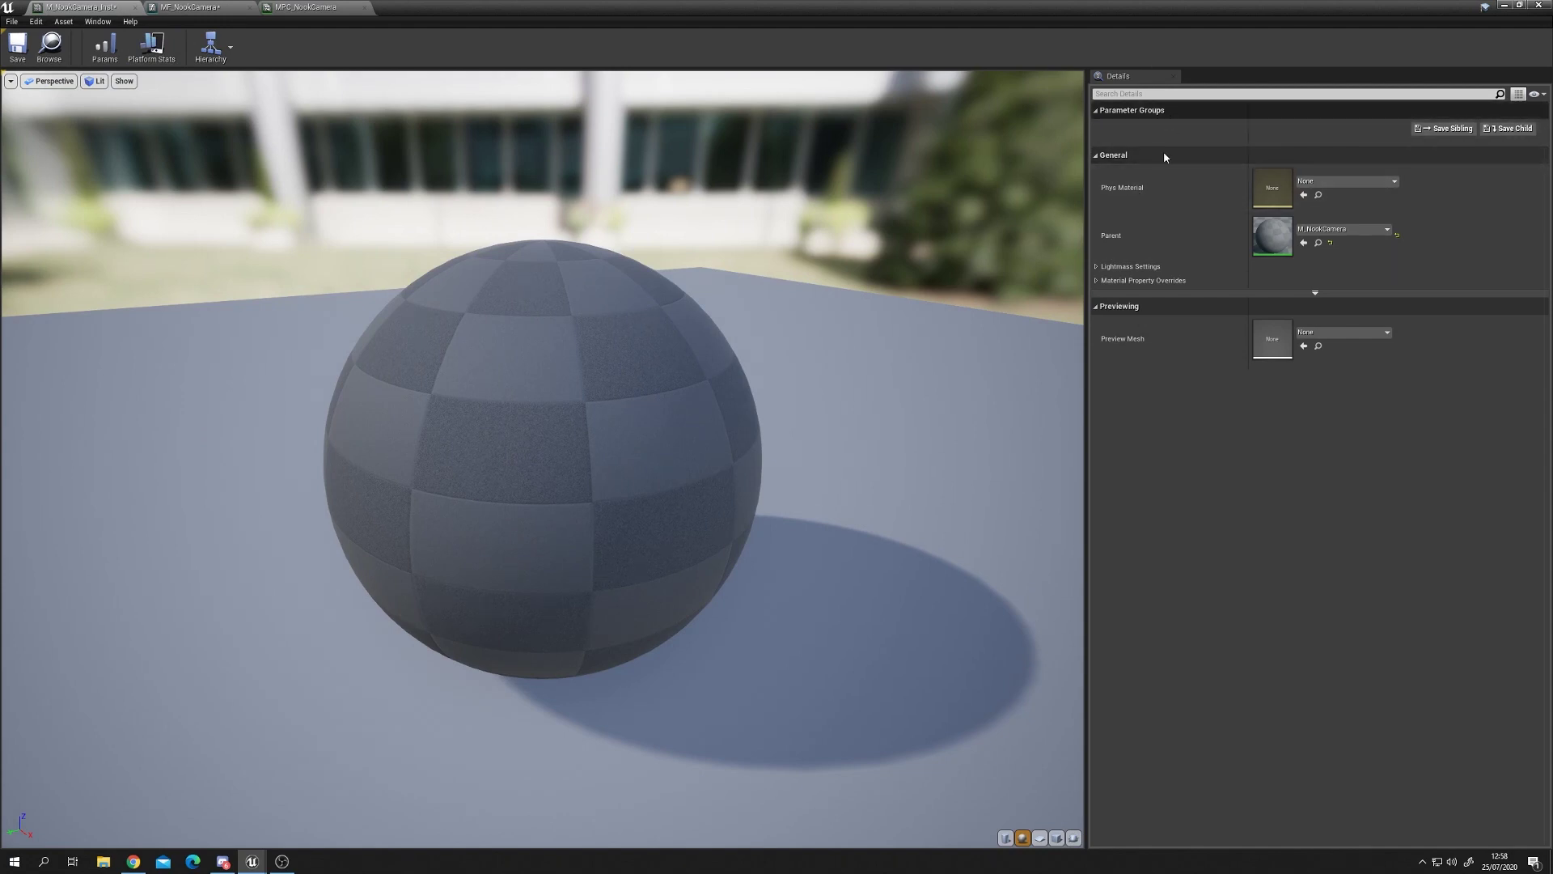
{"action": "left_click_drag", "start_coordinate": [849, 323], "coordinate": [485, 315]}
{"action": "left_click", "coordinate": [312, 8]}
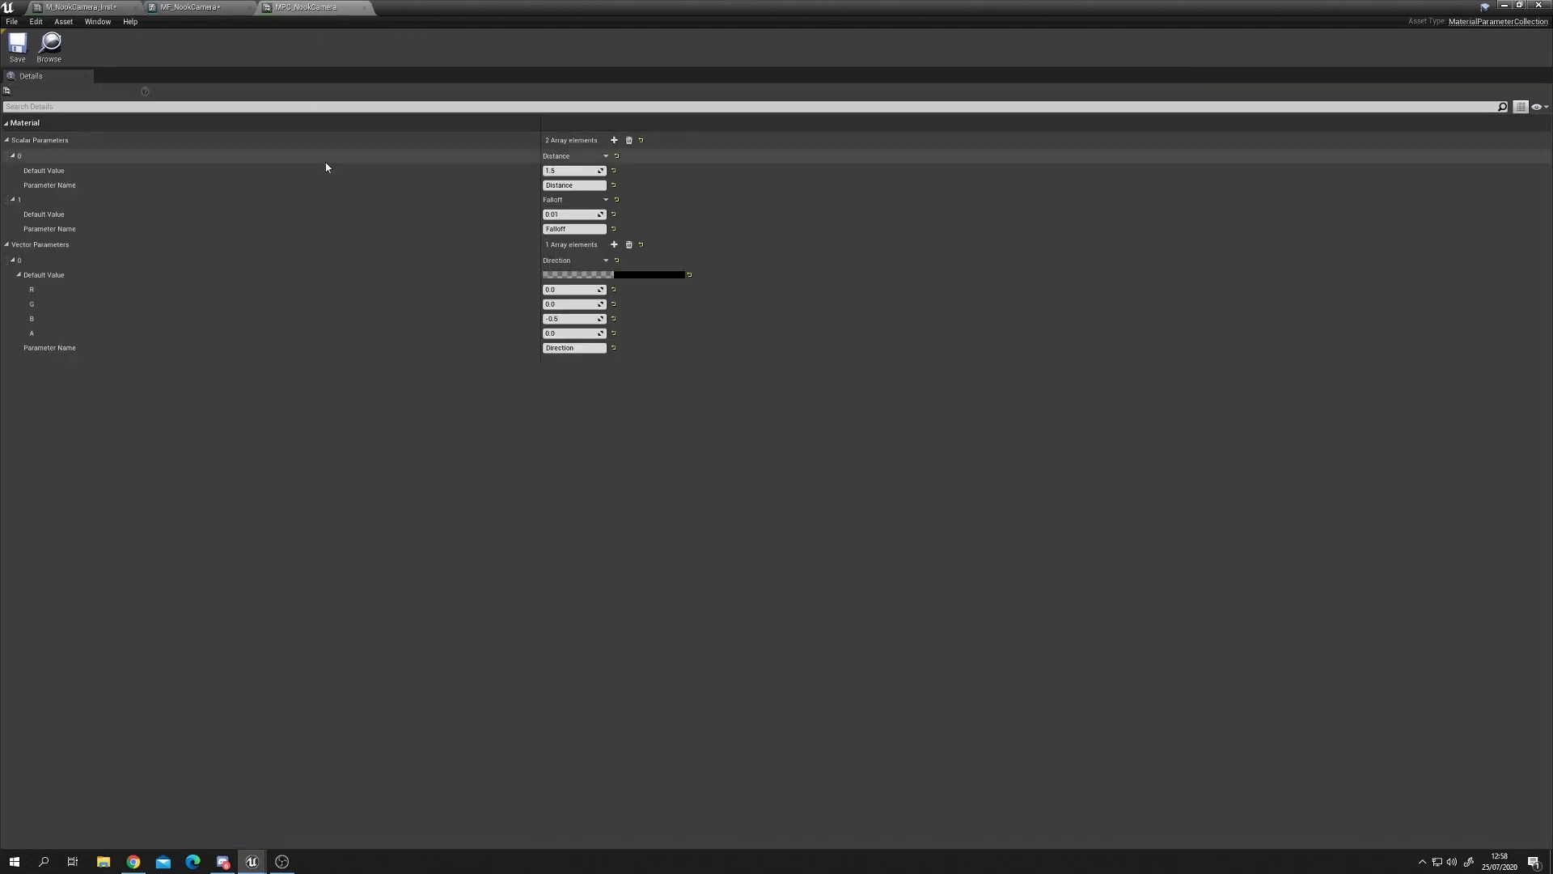
Shift the MPC_NookCamera window aside so the level viewport is visible next to the parameter values
{"action": "left_click_drag", "start_coordinate": [813, 7], "coordinate": [1155, 338]}
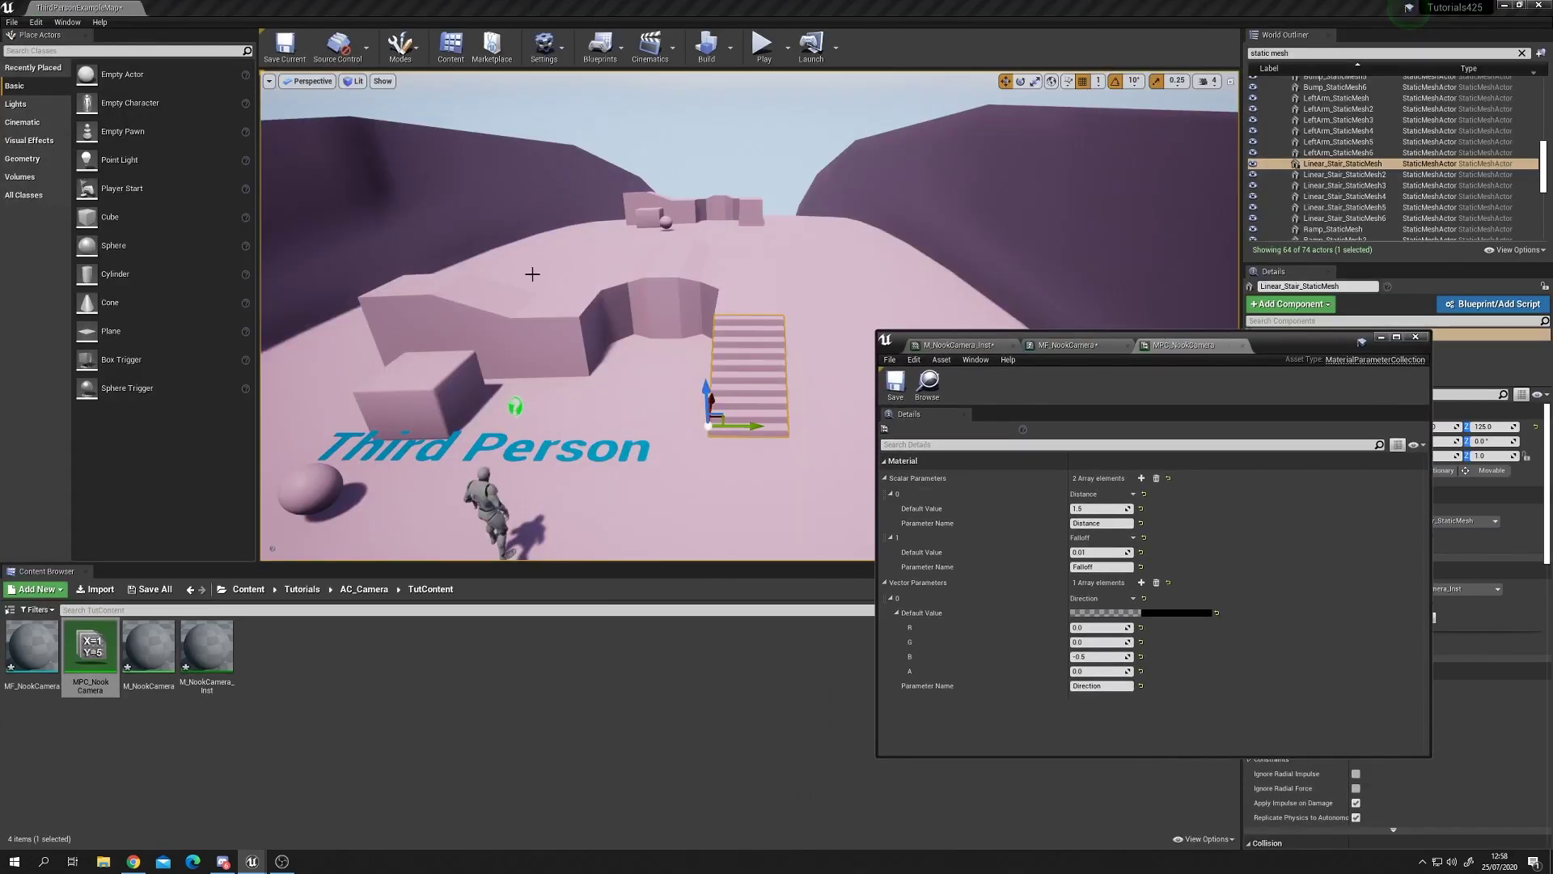
{"action": "right_click_drag", "start_coordinate": [742, 325], "coordinate": [742, 325]}
{"action": "key", "text": "a"}
{"action": "key", "text": "d"}
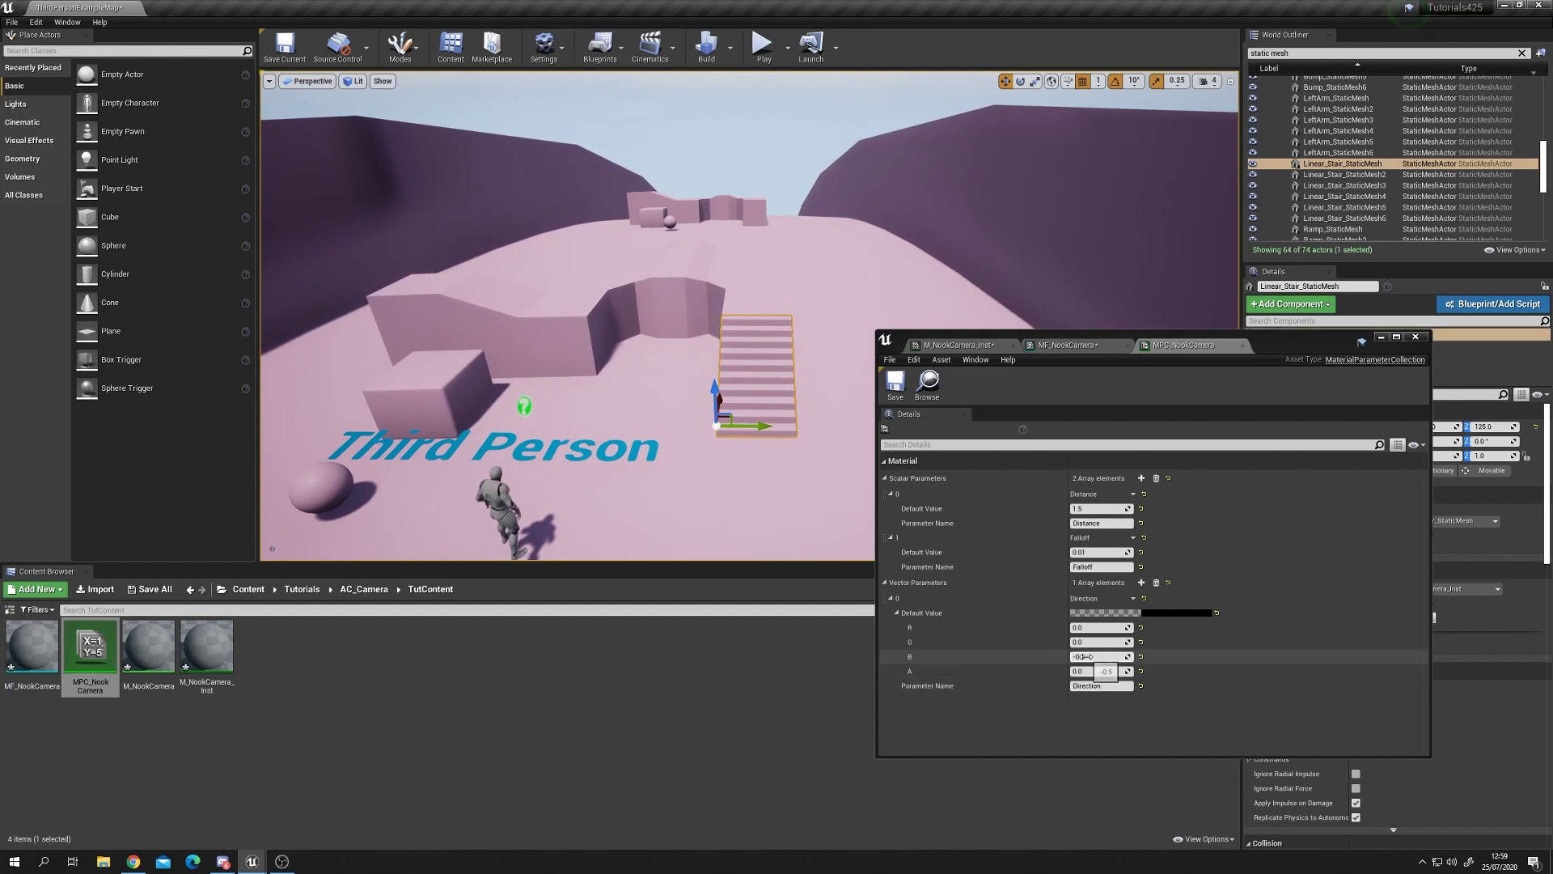
Test the bend by setting Direction's B value to 0, and restore it to -0.5
{"action": "left_click", "coordinate": [1115, 657]}
{"action": "type", "text": "0"}
{"action": "key", "text": "Return"}
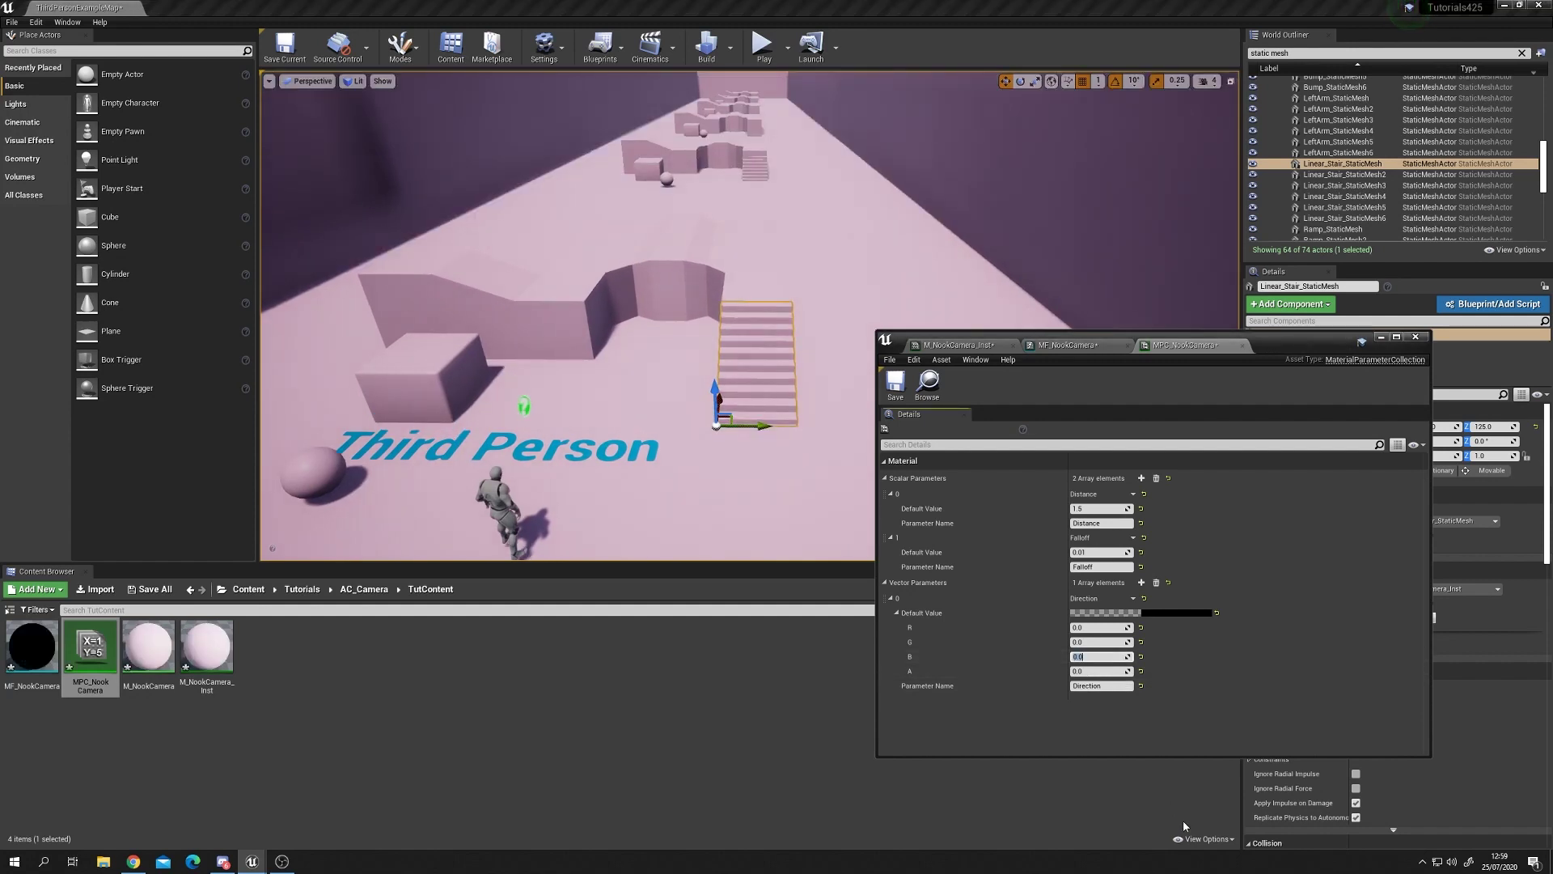
{"action": "type", "text": "-0.5"}
{"action": "key", "text": "Return"}
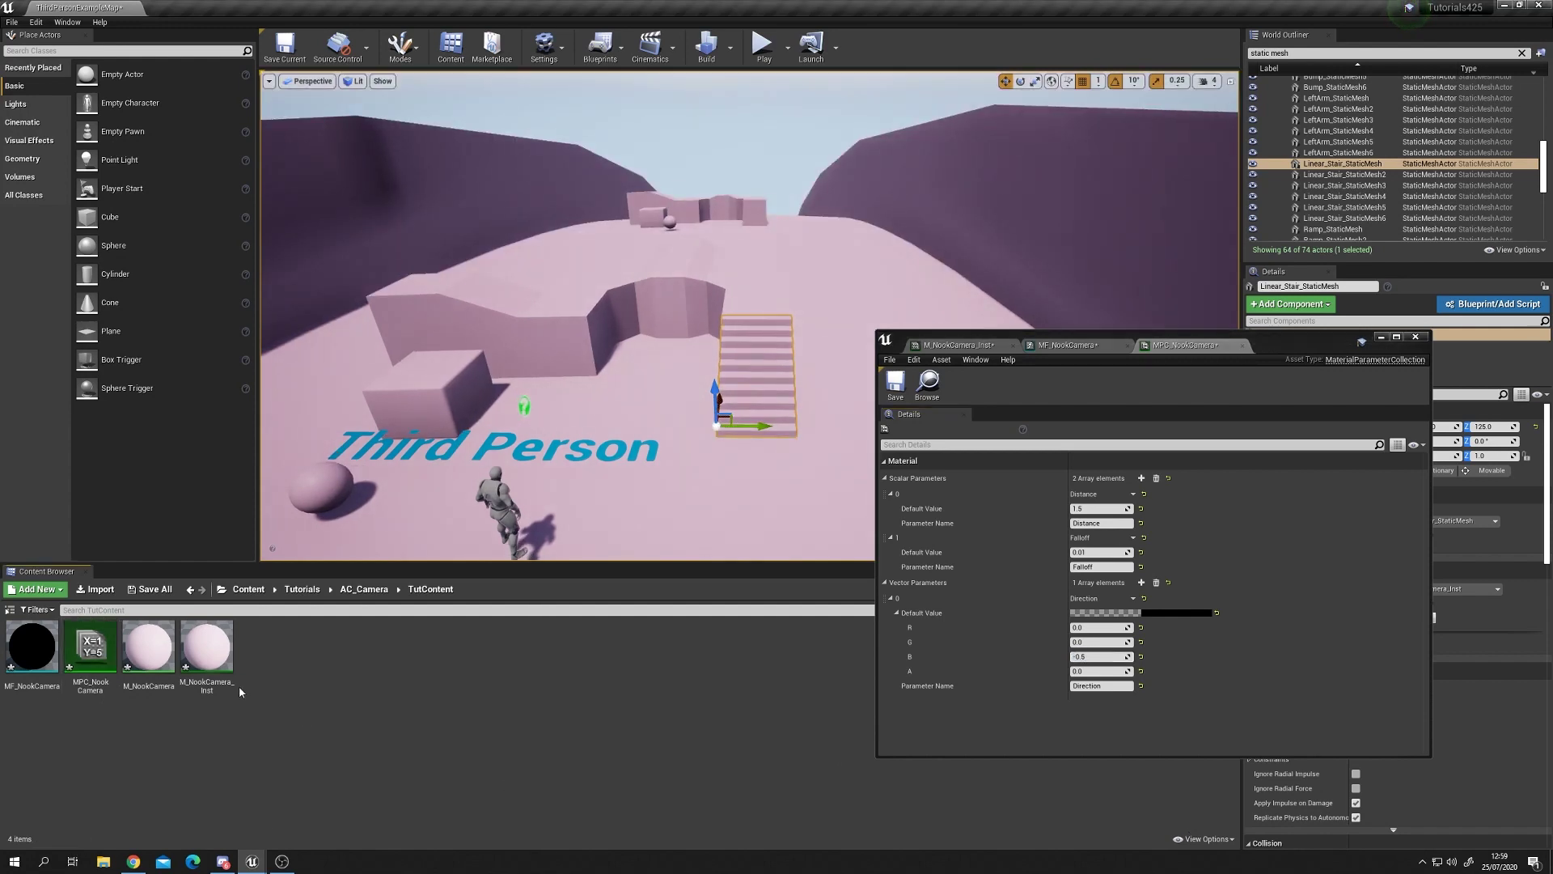
In M_NookCamera, convert the pink base colour constant to a parameter named Colour, apply the change and close the material
{"action": "left_click", "coordinate": [155, 680]}
{"action": "double_click", "coordinate": [155, 680]}
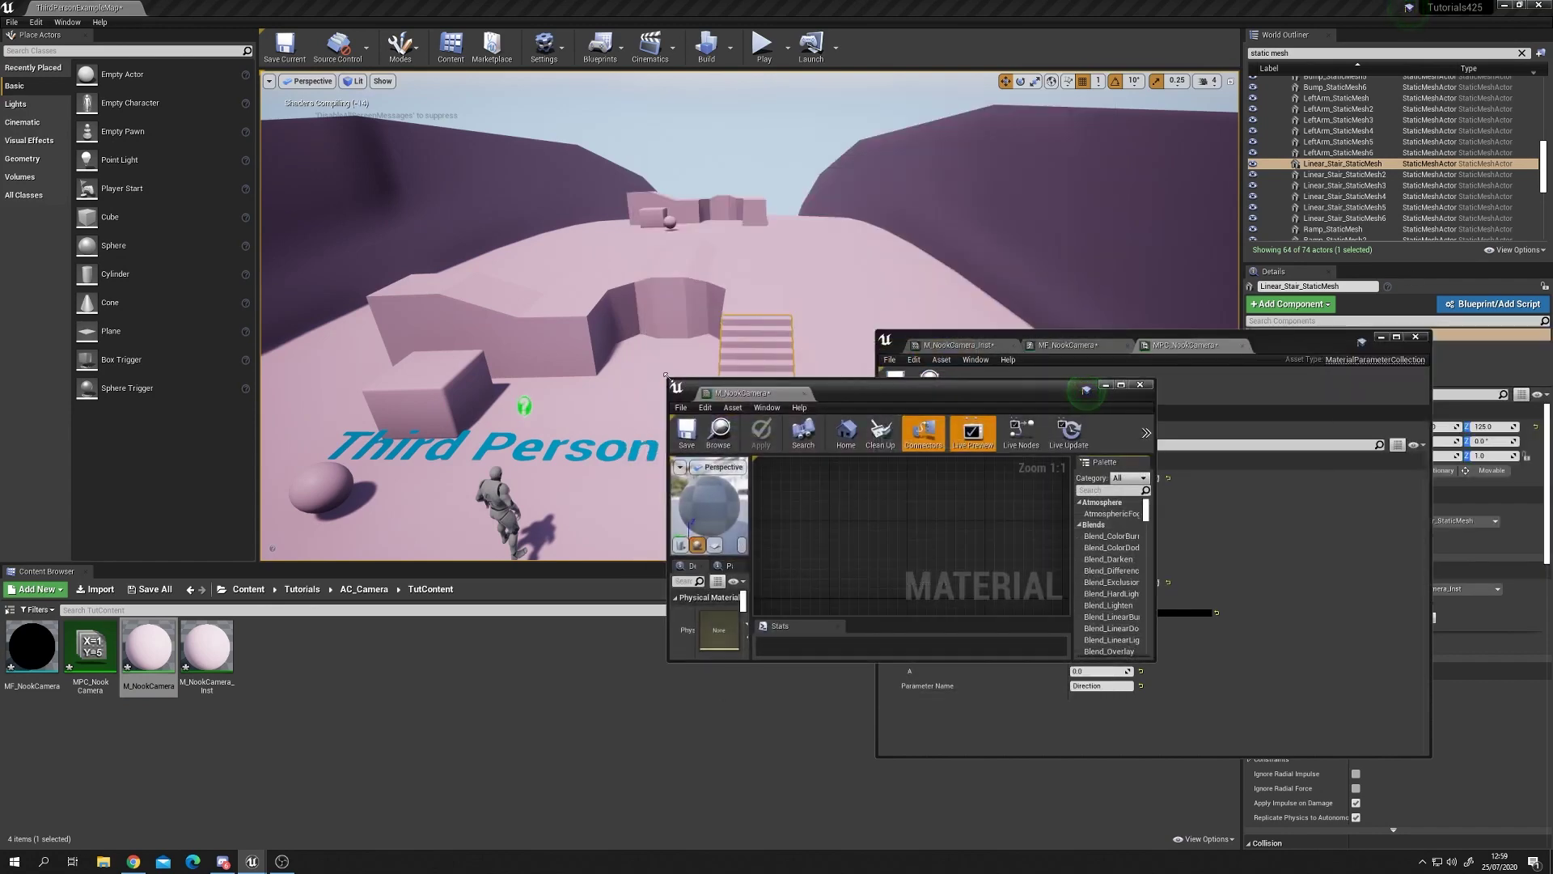
{"action": "left_click_drag", "start_coordinate": [669, 379], "coordinate": [353, 156]}
{"action": "left_click", "coordinate": [759, 369]}
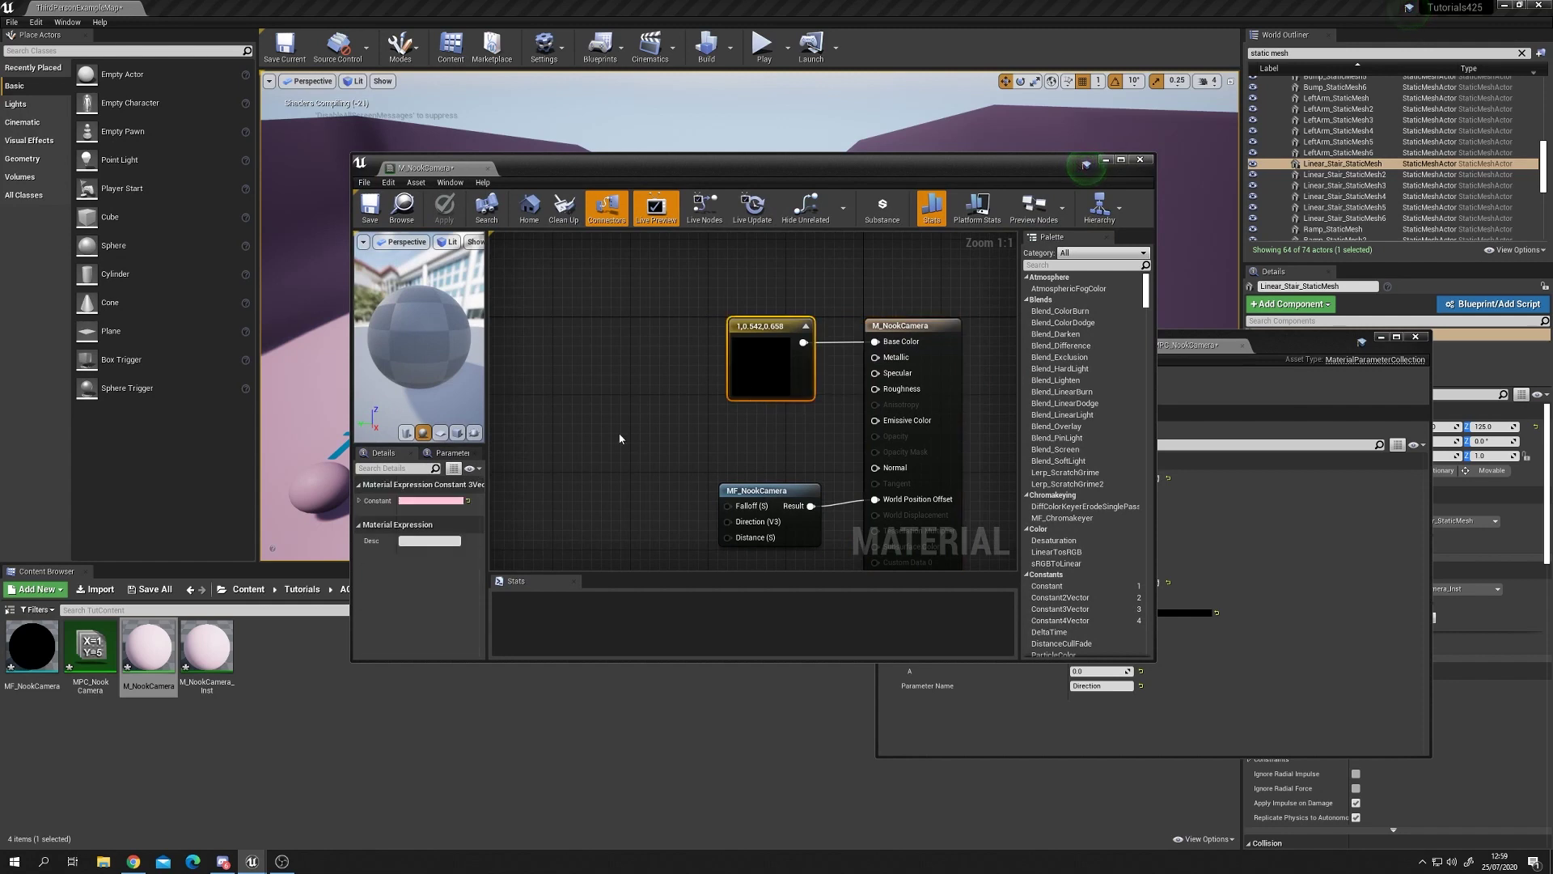
{"action": "right_click_drag", "start_coordinate": [631, 432], "coordinate": [725, 420]}
{"action": "right_click", "coordinate": [833, 340]}
{"action": "left_click", "coordinate": [895, 346]}
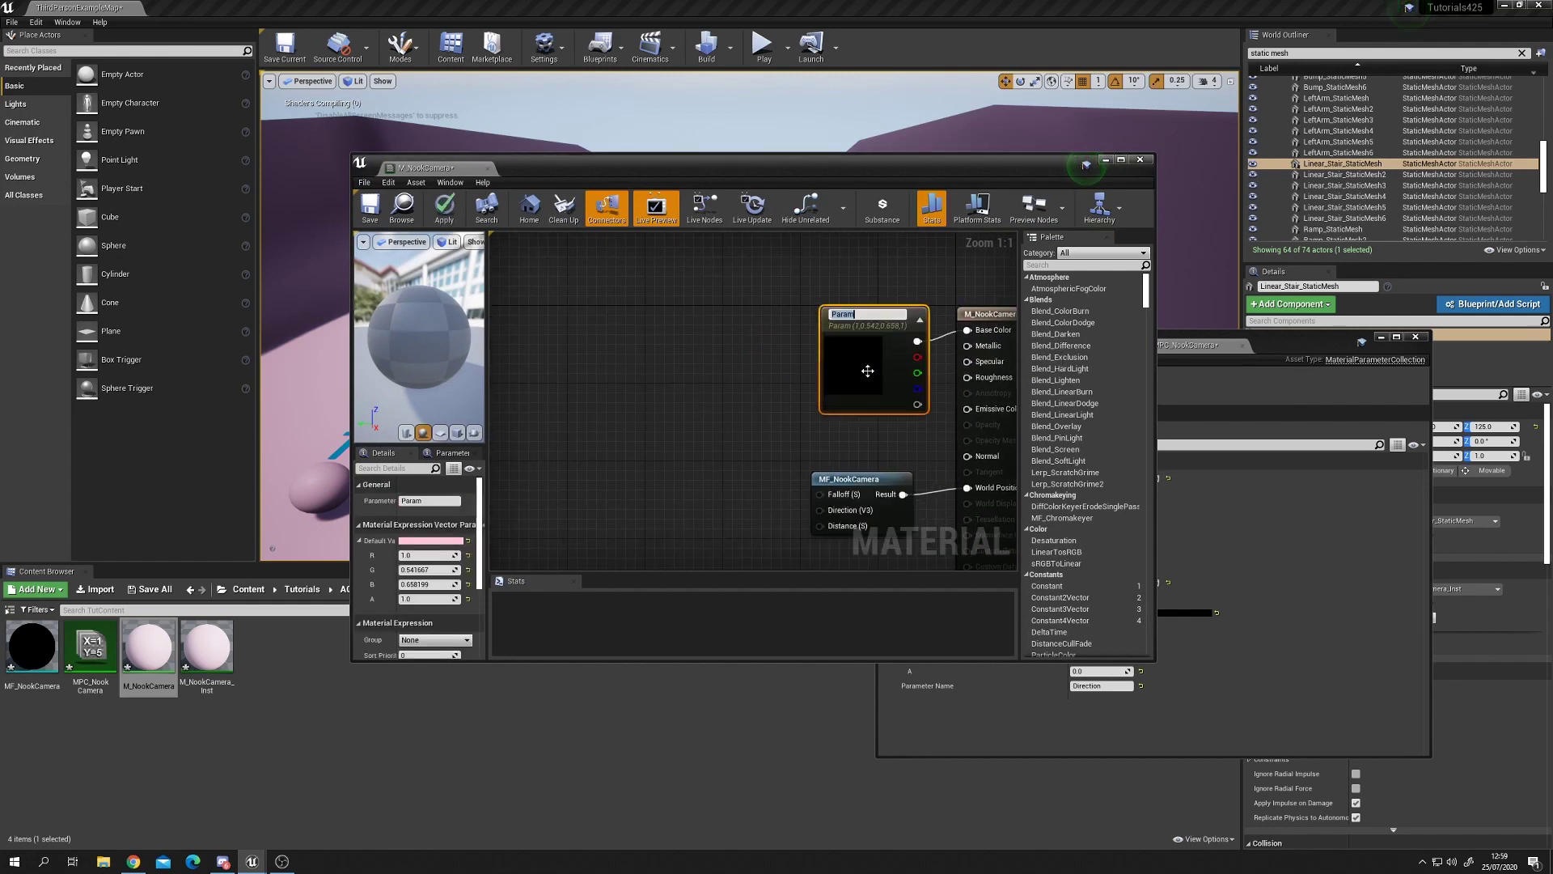
{"action": "type", "text": "Colour"}
{"action": "key", "text": "Return"}
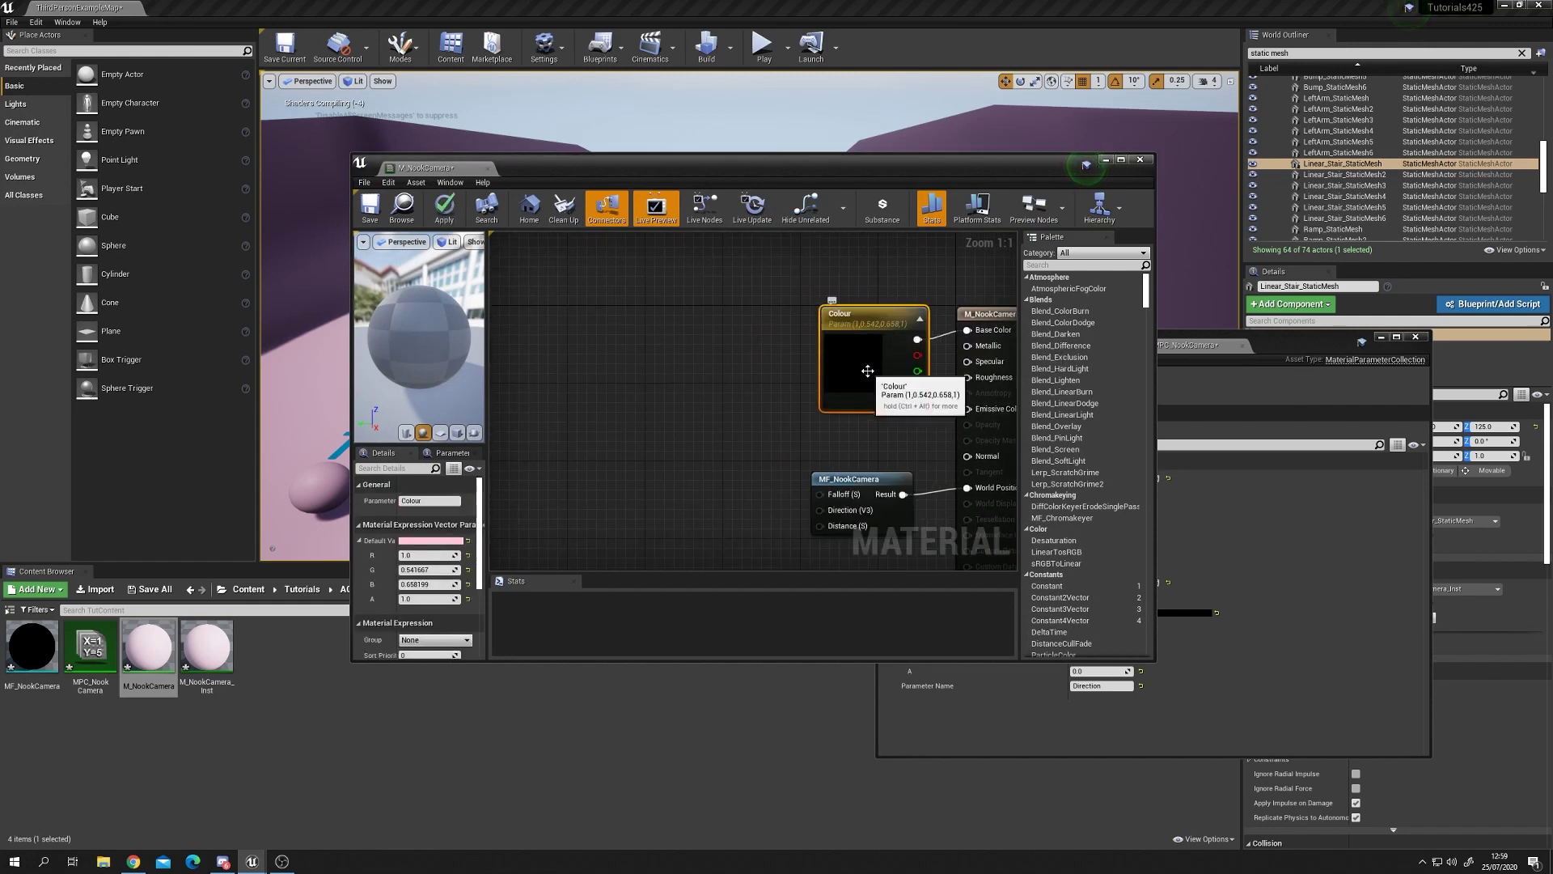
{"action": "left_click", "coordinate": [444, 206]}
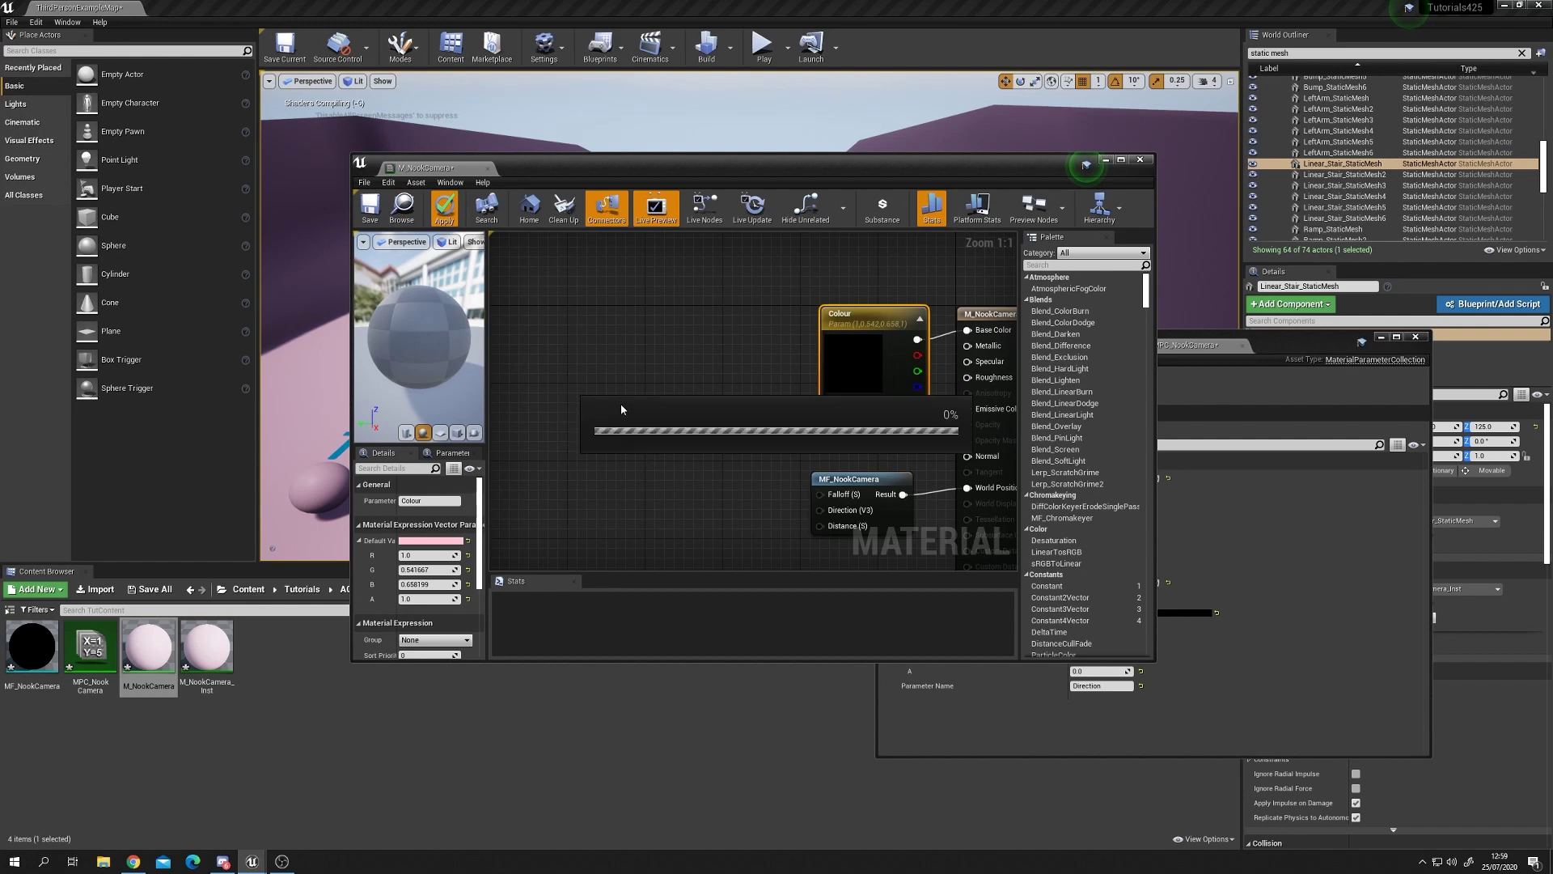
{"action": "left_click", "coordinate": [1140, 159]}
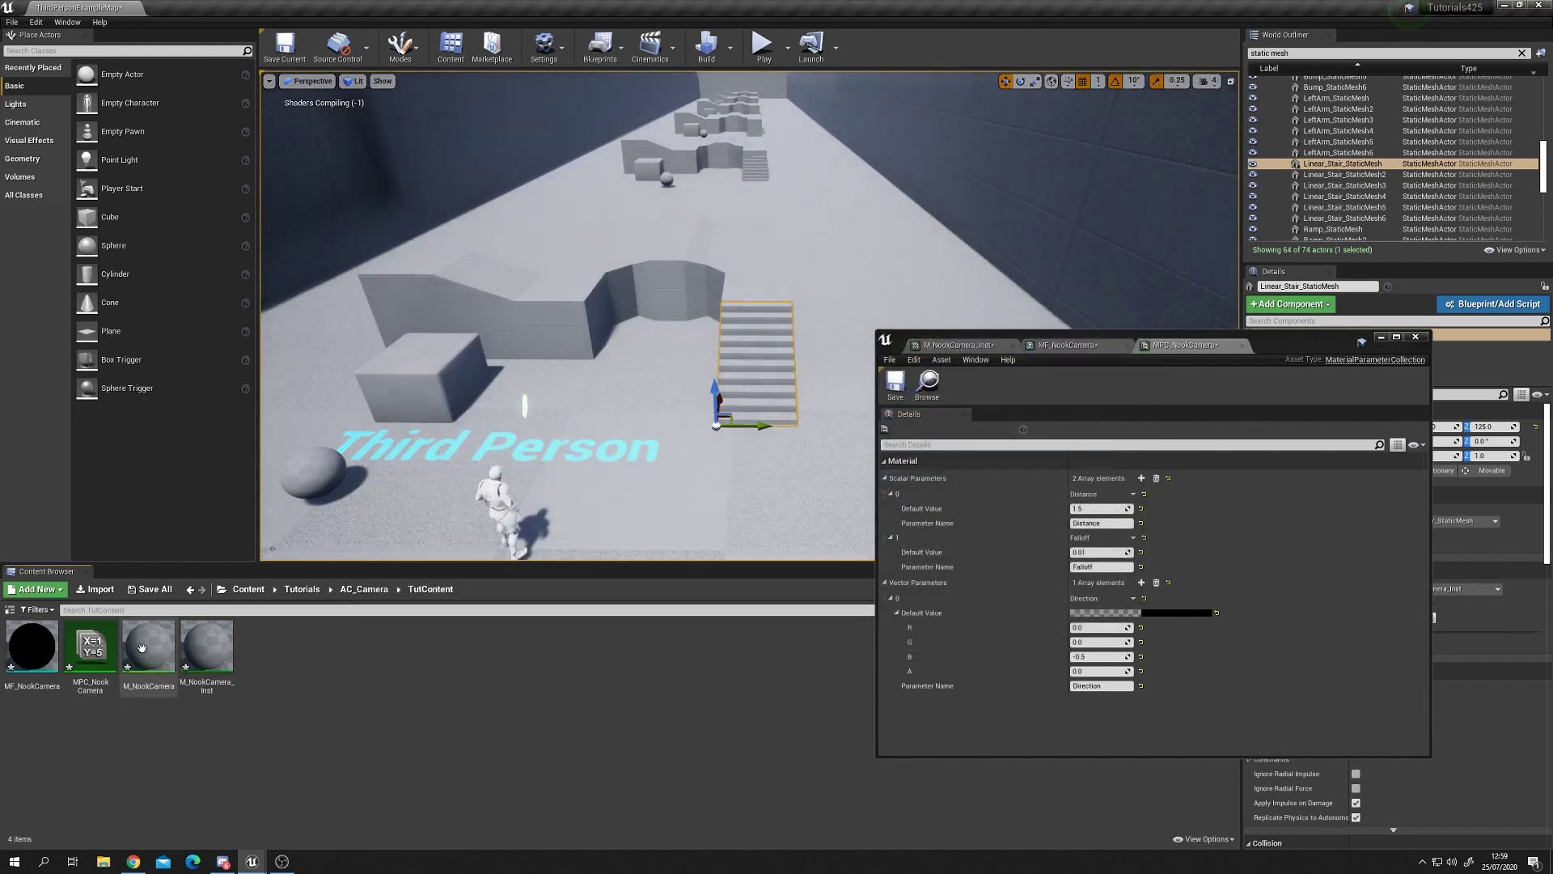
Create a second material instance from M_NookCamera and open it alongside the other open assets
{"action": "right_click", "coordinate": [138, 648]}
{"action": "left_click", "coordinate": [186, 340]}
{"action": "double_click", "coordinate": [248, 634]}
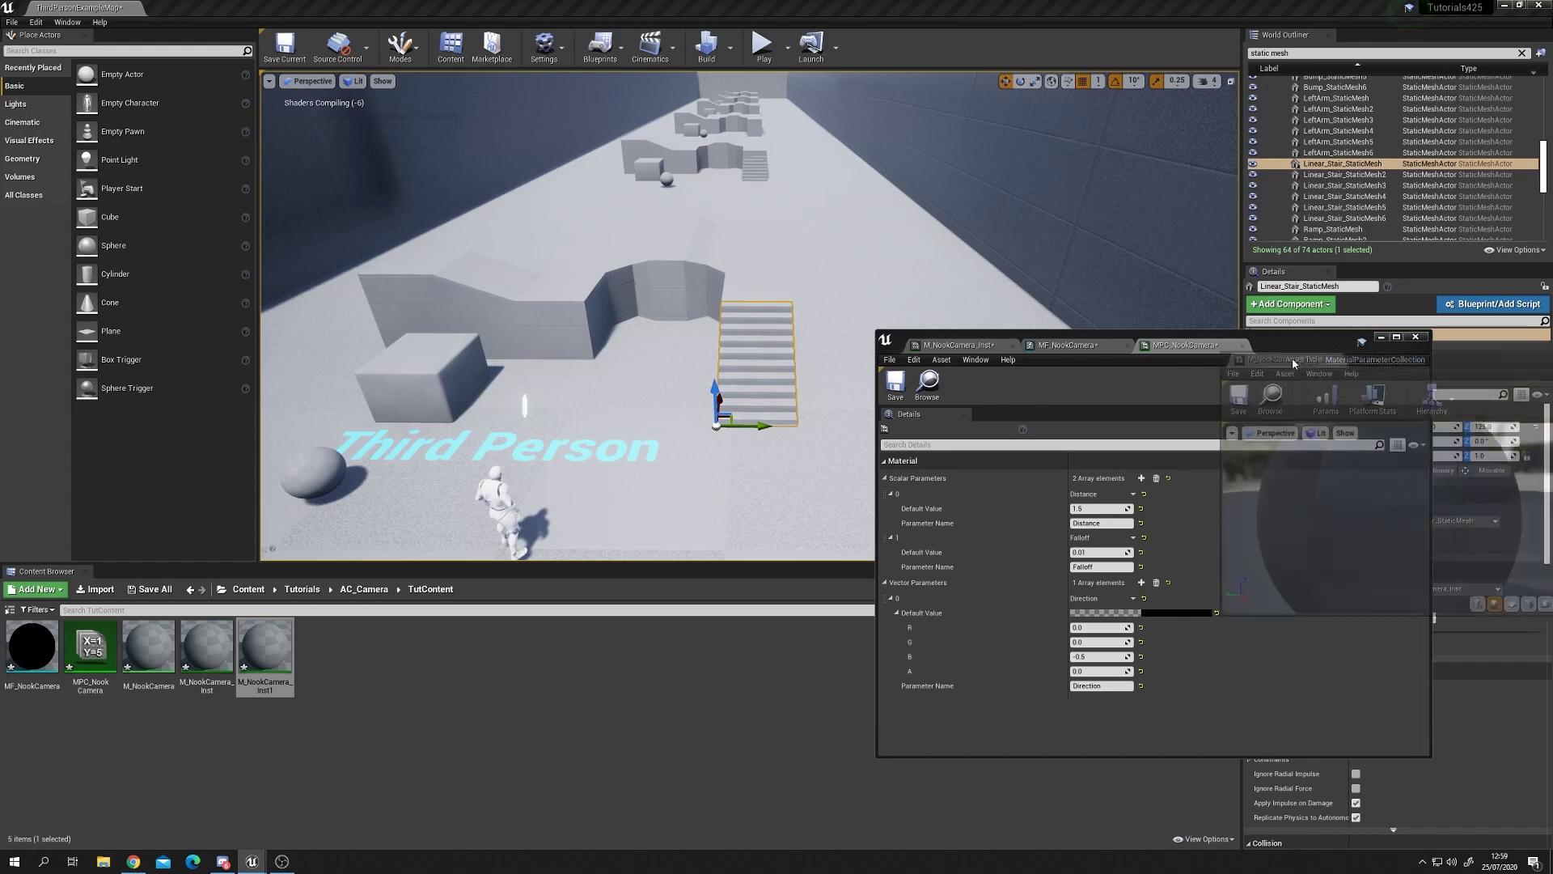
{"action": "left_click_drag", "start_coordinate": [1221, 339], "coordinate": [1046, 330]}
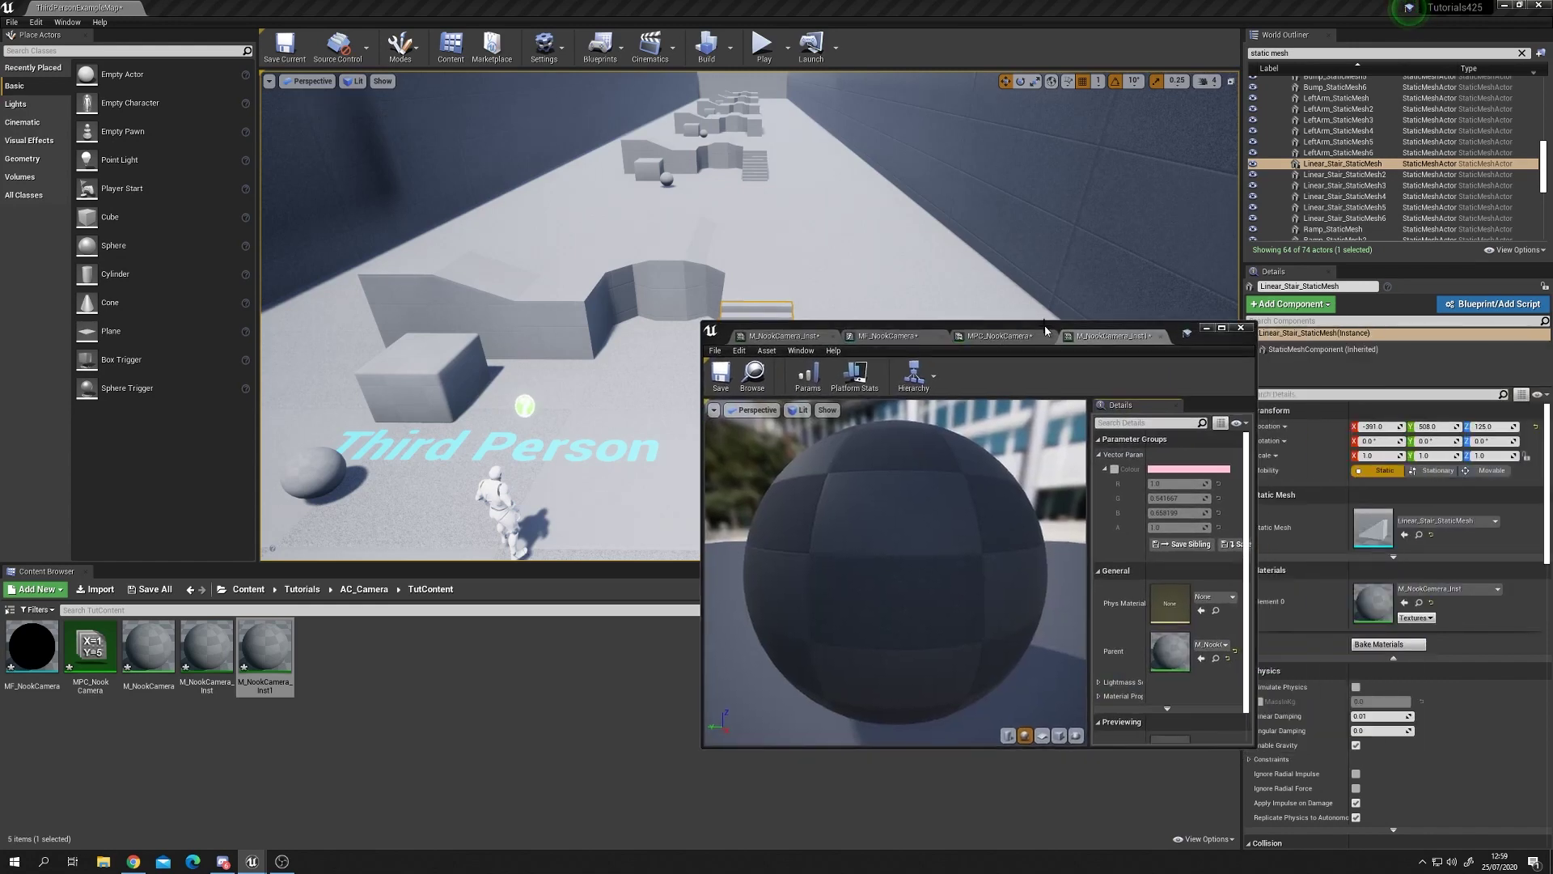
Override the new instance's Colour parameter with a saturated blue and get its window out of the way
{"action": "left_click", "coordinate": [1115, 469]}
{"action": "left_click", "coordinate": [1189, 469]}
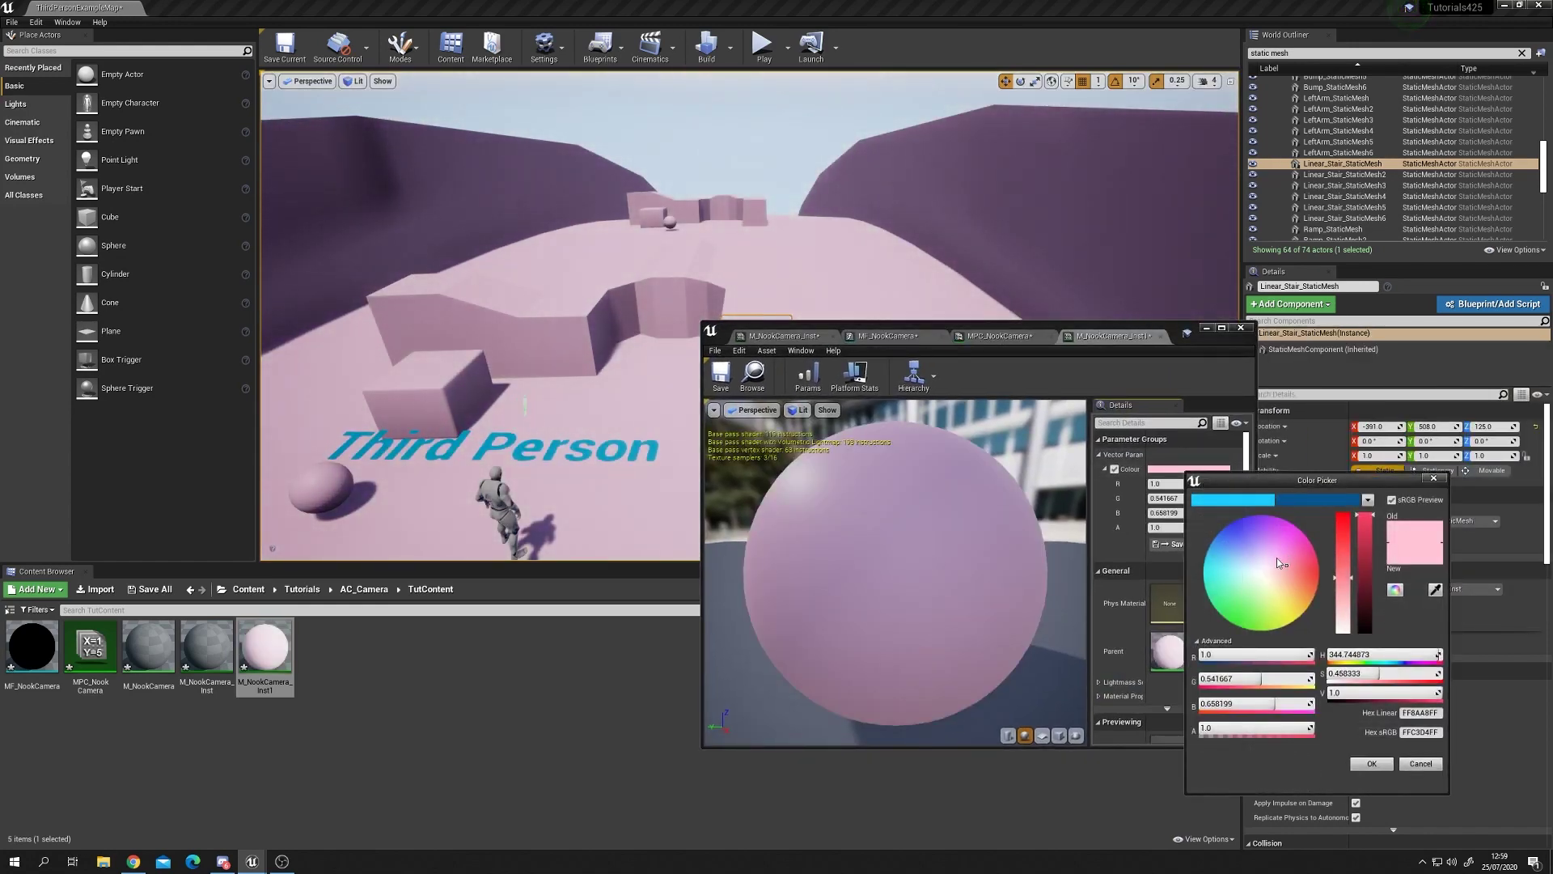
{"action": "left_click", "coordinate": [1232, 523]}
{"action": "left_click", "coordinate": [1372, 764]}
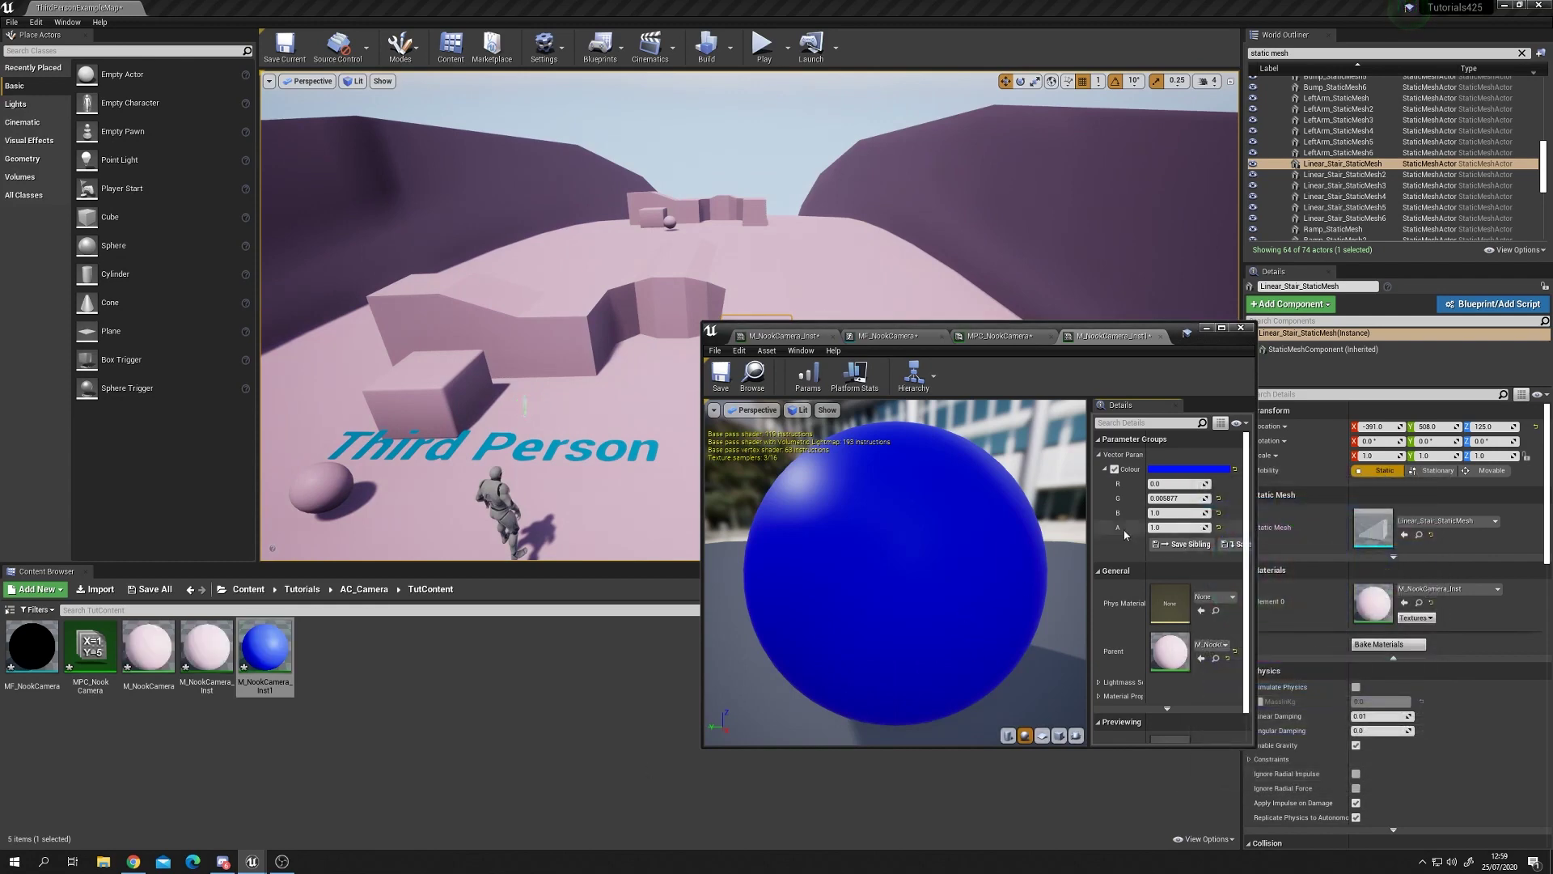
{"action": "left_click", "coordinate": [1205, 330]}
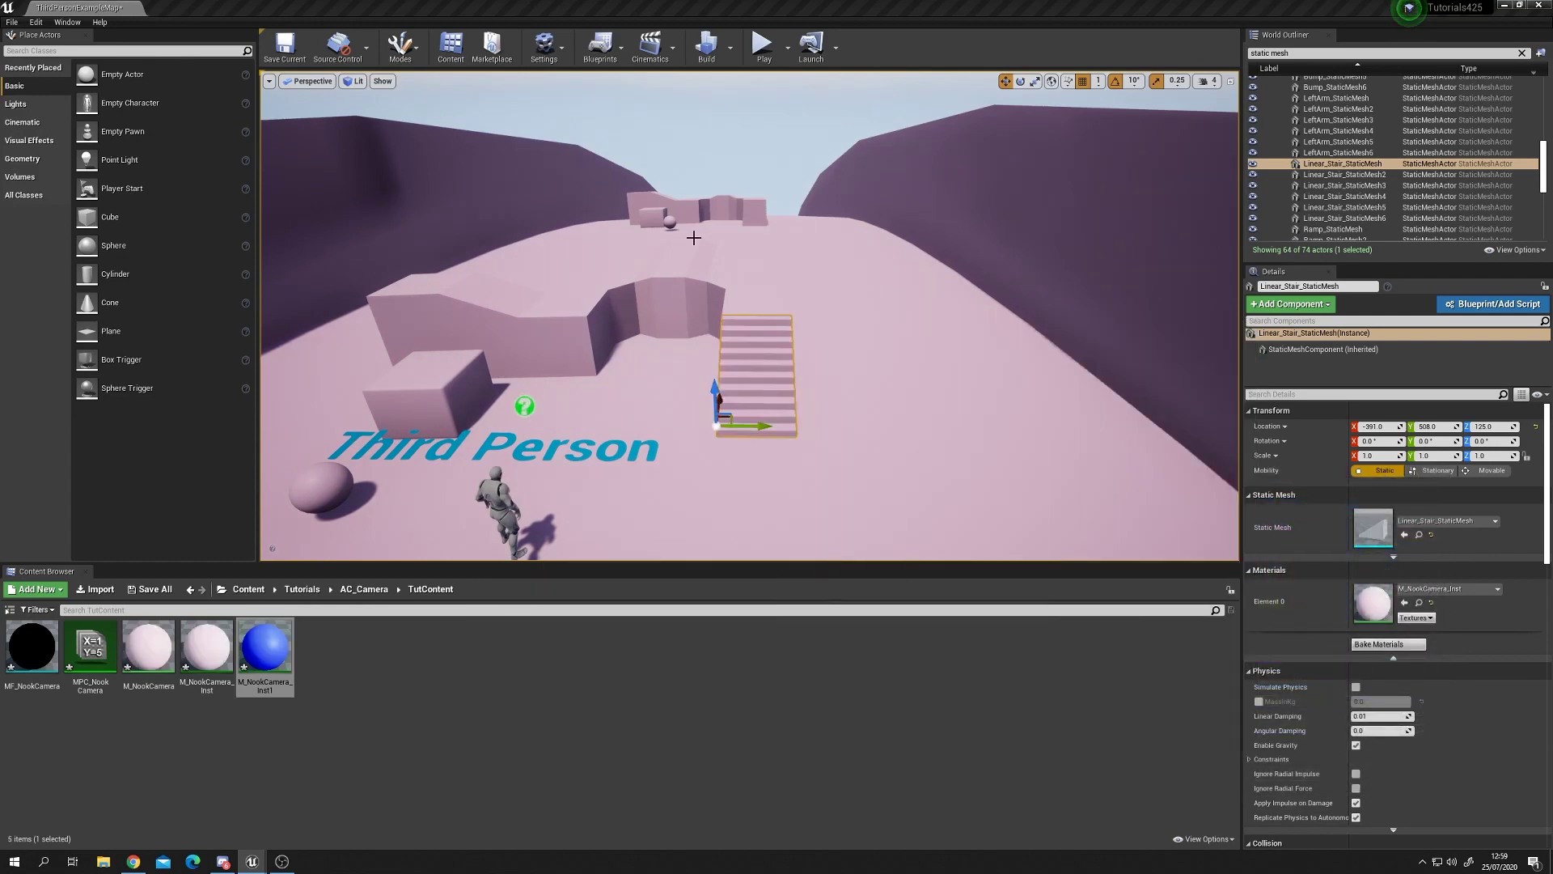
Add the near and distant bumps and two wall sections to the stair selection, and assign the blue instance to them
{"action": "left_click", "coordinate": [474, 311], "text": "ctrl"}
{"action": "left_click", "coordinate": [726, 208], "text": "ctrl"}
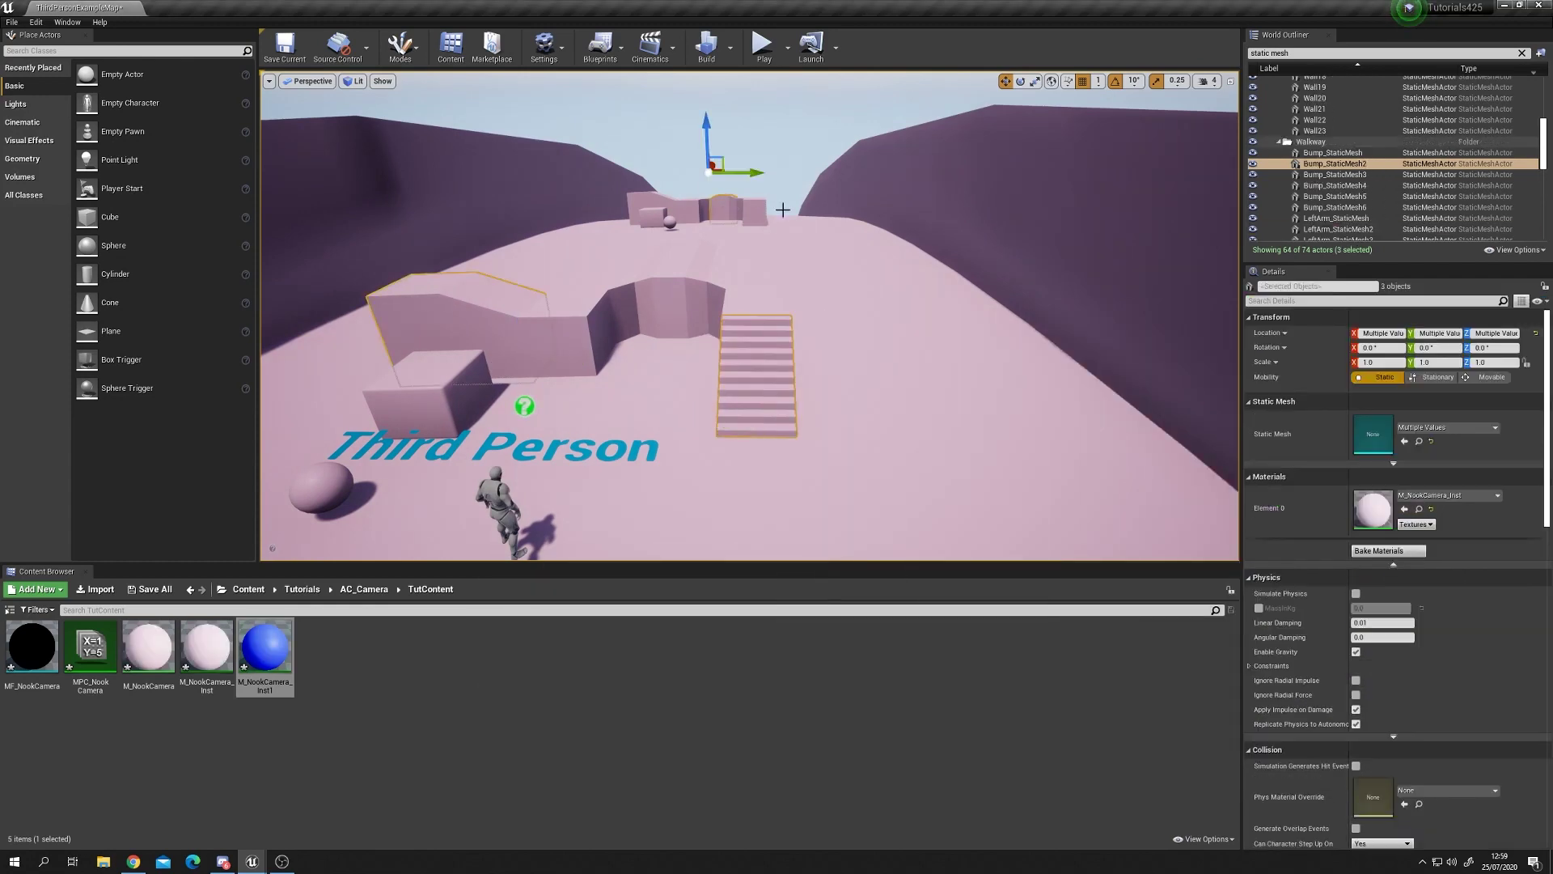
{"action": "left_click", "coordinate": [828, 178], "text": "ctrl"}
{"action": "left_click", "coordinate": [549, 200], "text": "ctrl"}
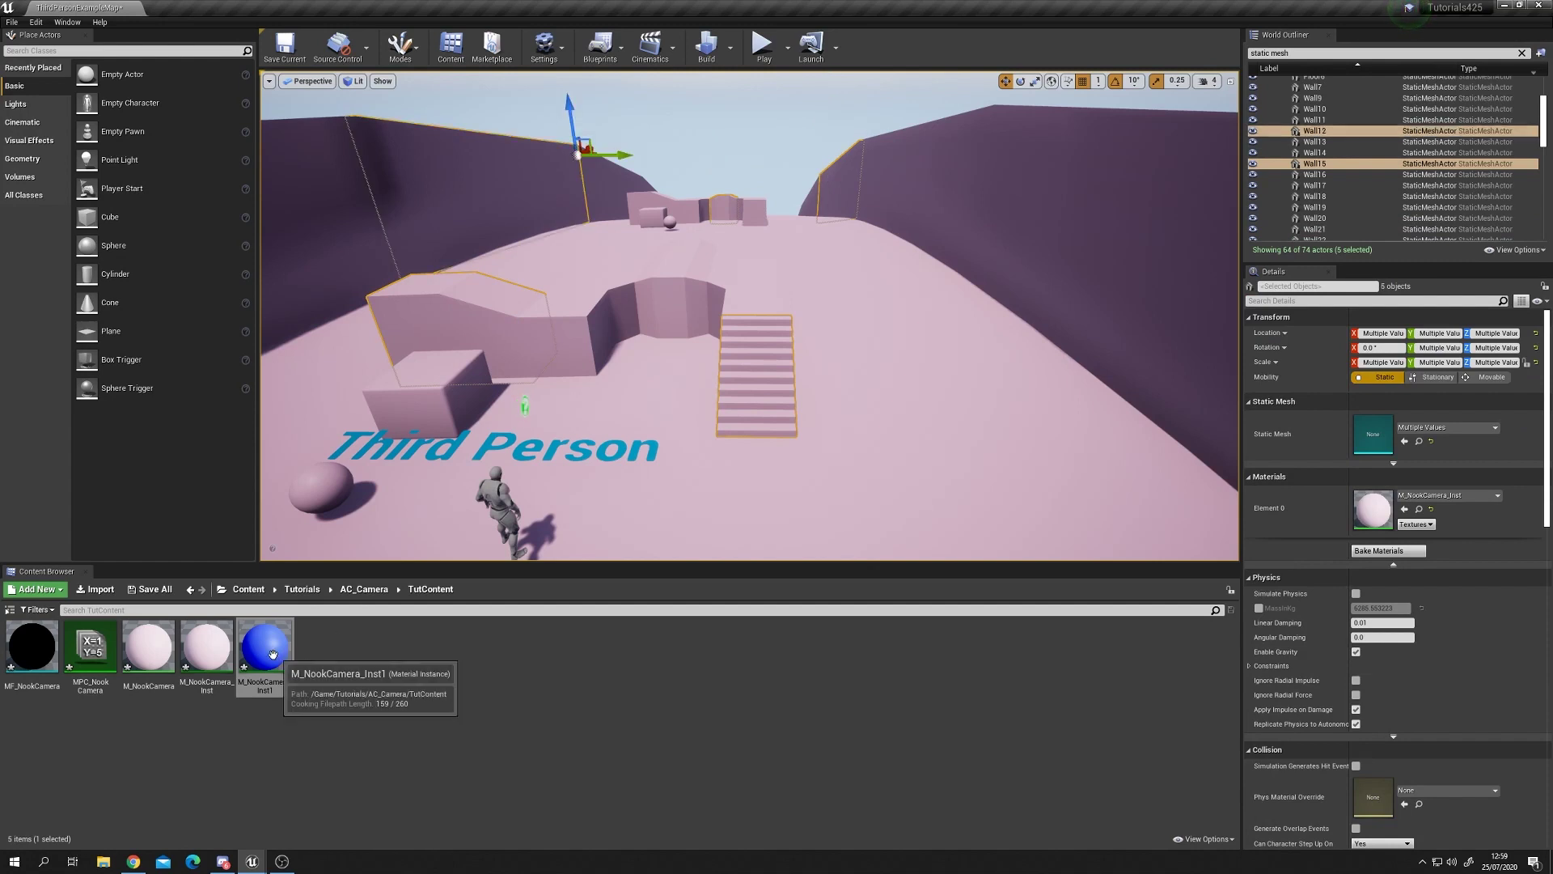
{"action": "left_click_drag", "start_coordinate": [266, 647], "coordinate": [1373, 509]}
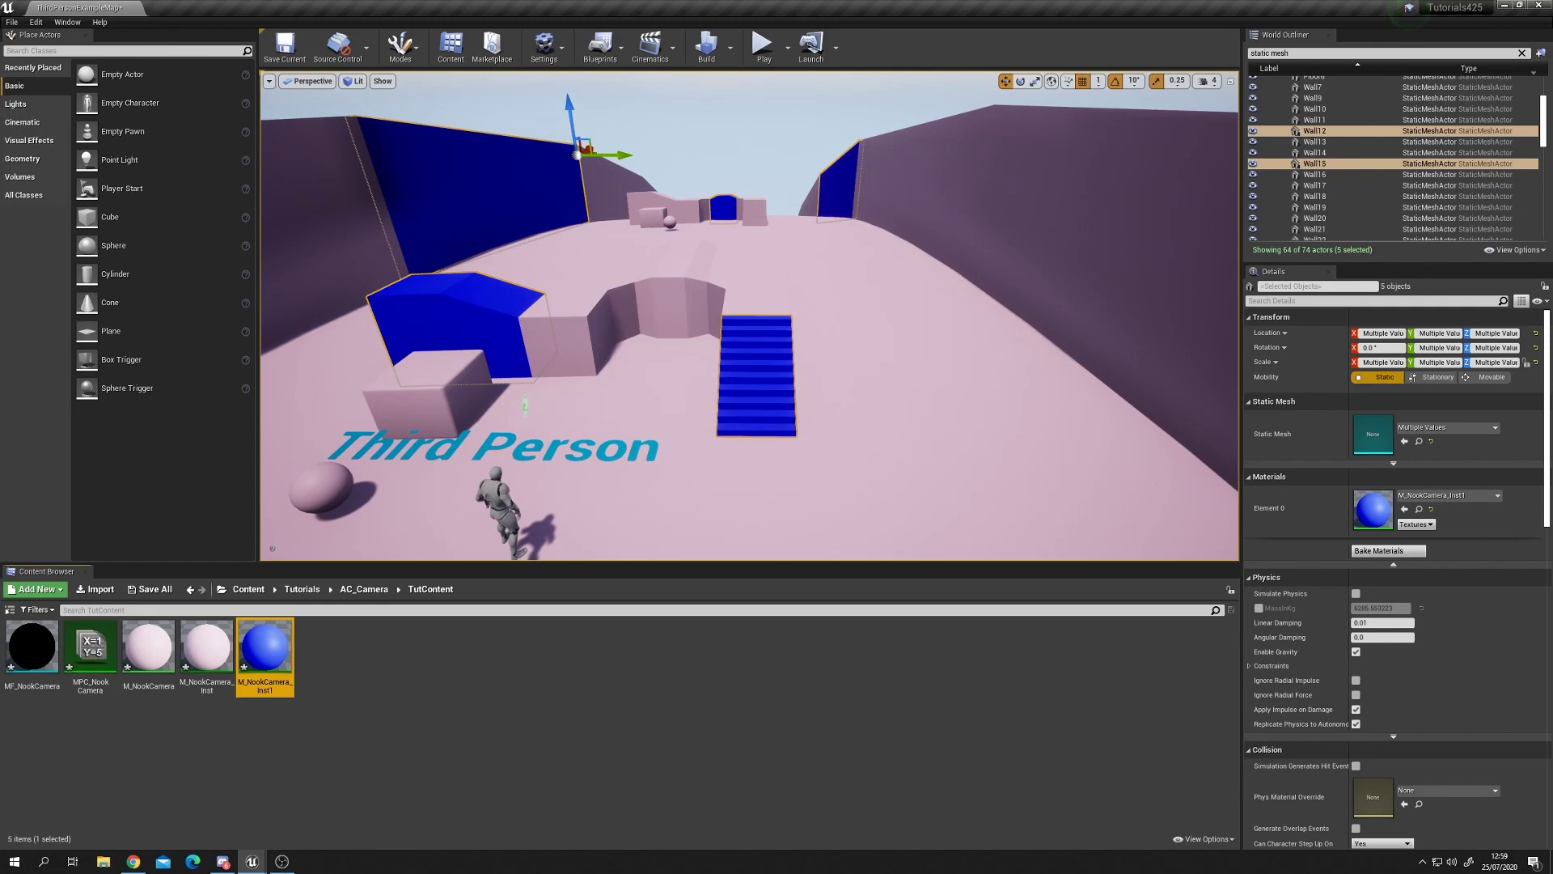
Bring back MPC_NookCamera and set the B value of its Direction parameter to 0
{"action": "left_click", "coordinate": [252, 861]}
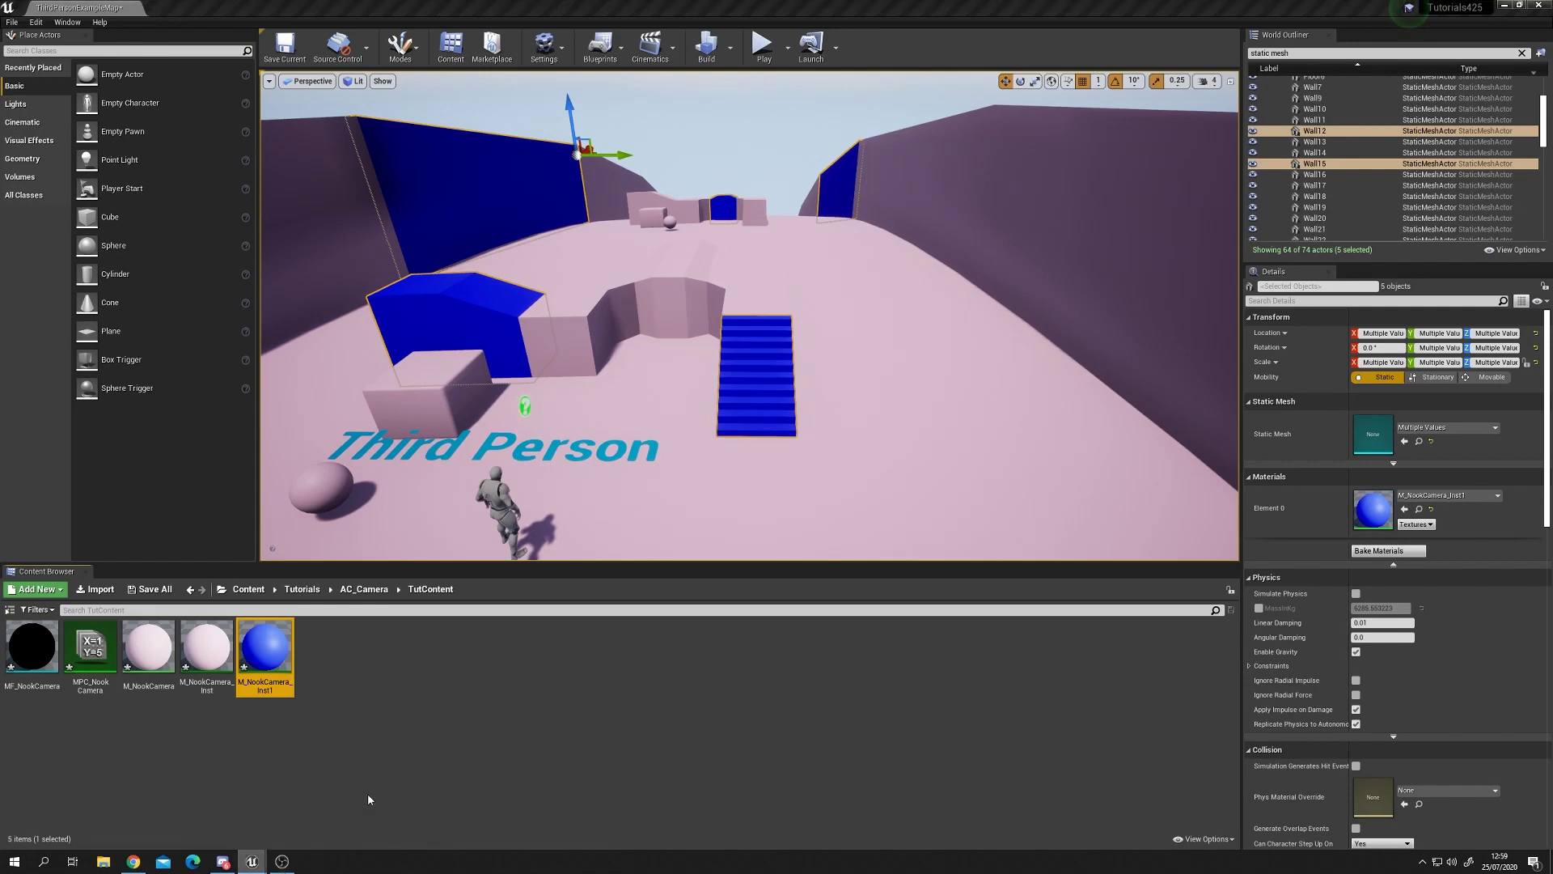
{"action": "mouse_move", "coordinate": [252, 861]}
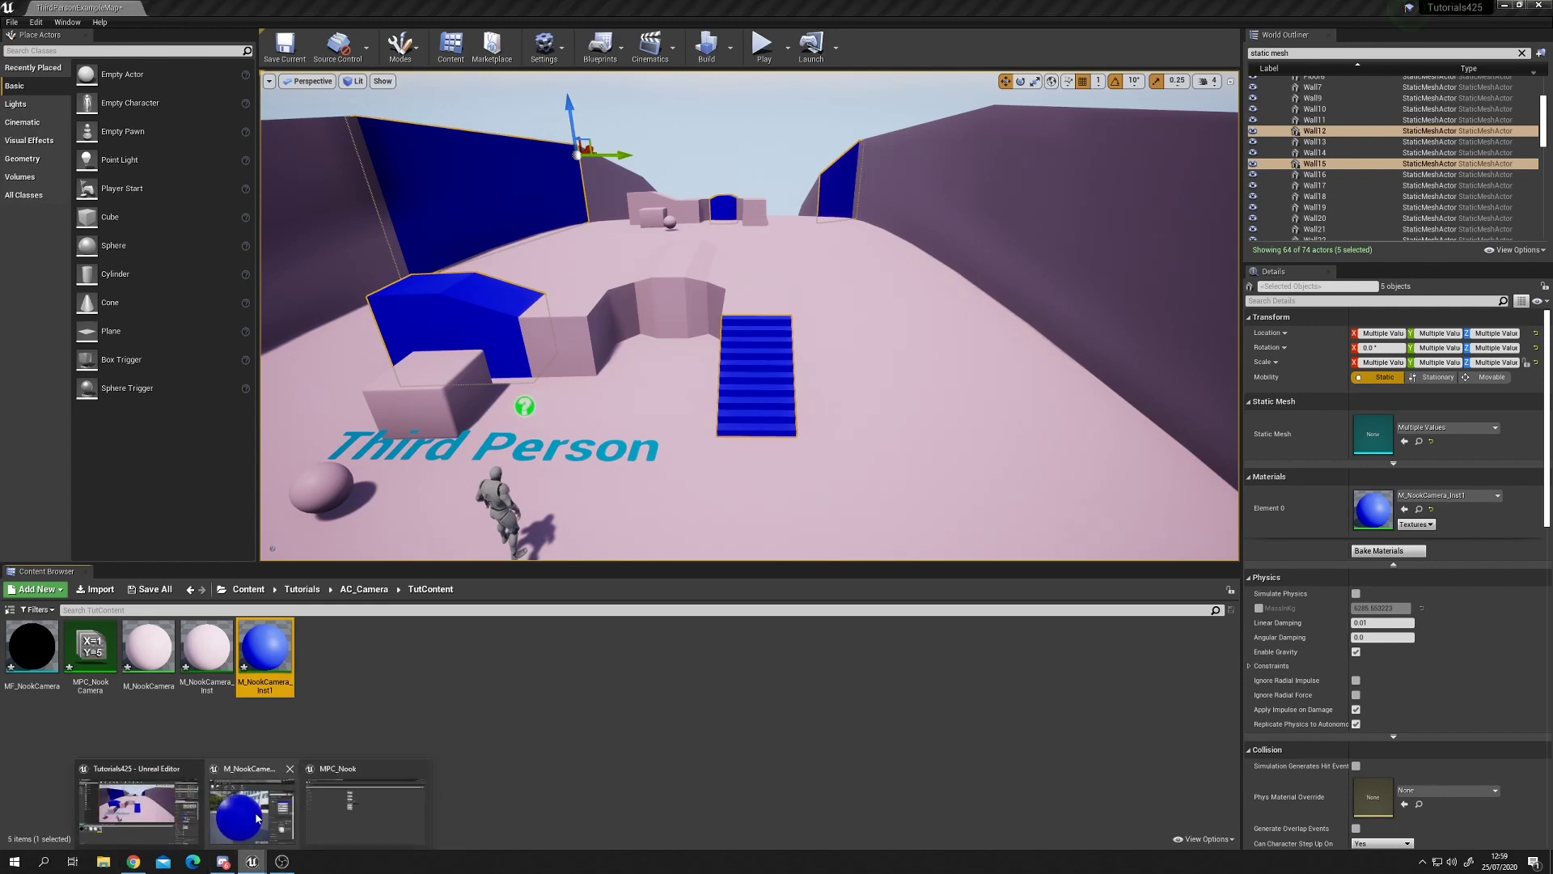
{"action": "left_click", "coordinate": [252, 809]}
{"action": "left_click", "coordinate": [931, 337]}
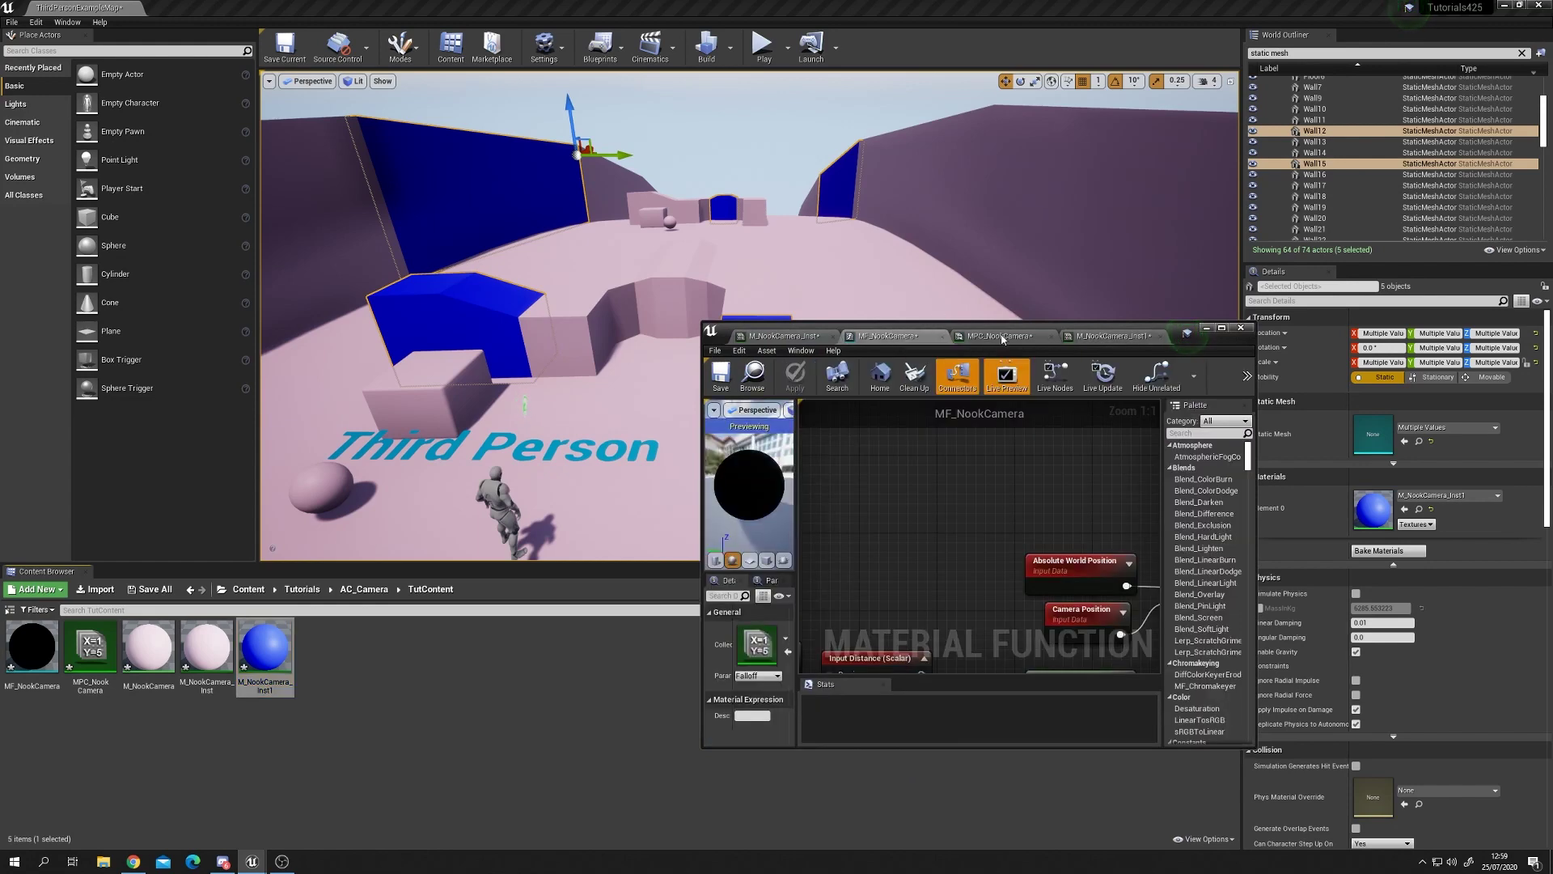
{"action": "left_click", "coordinate": [1008, 335]}
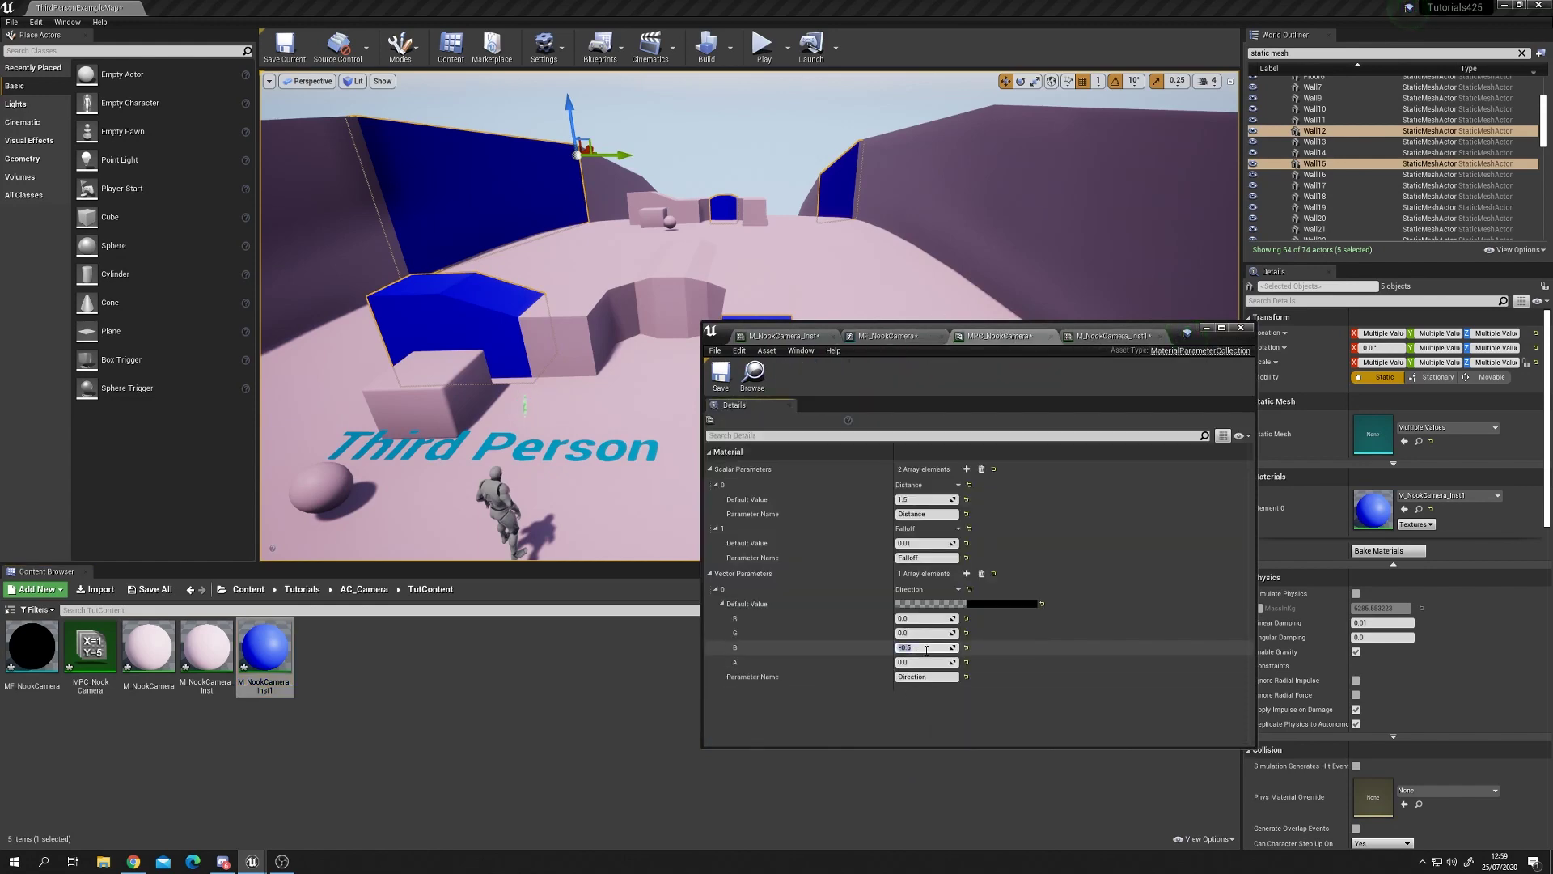
{"action": "key", "text": "Return"}
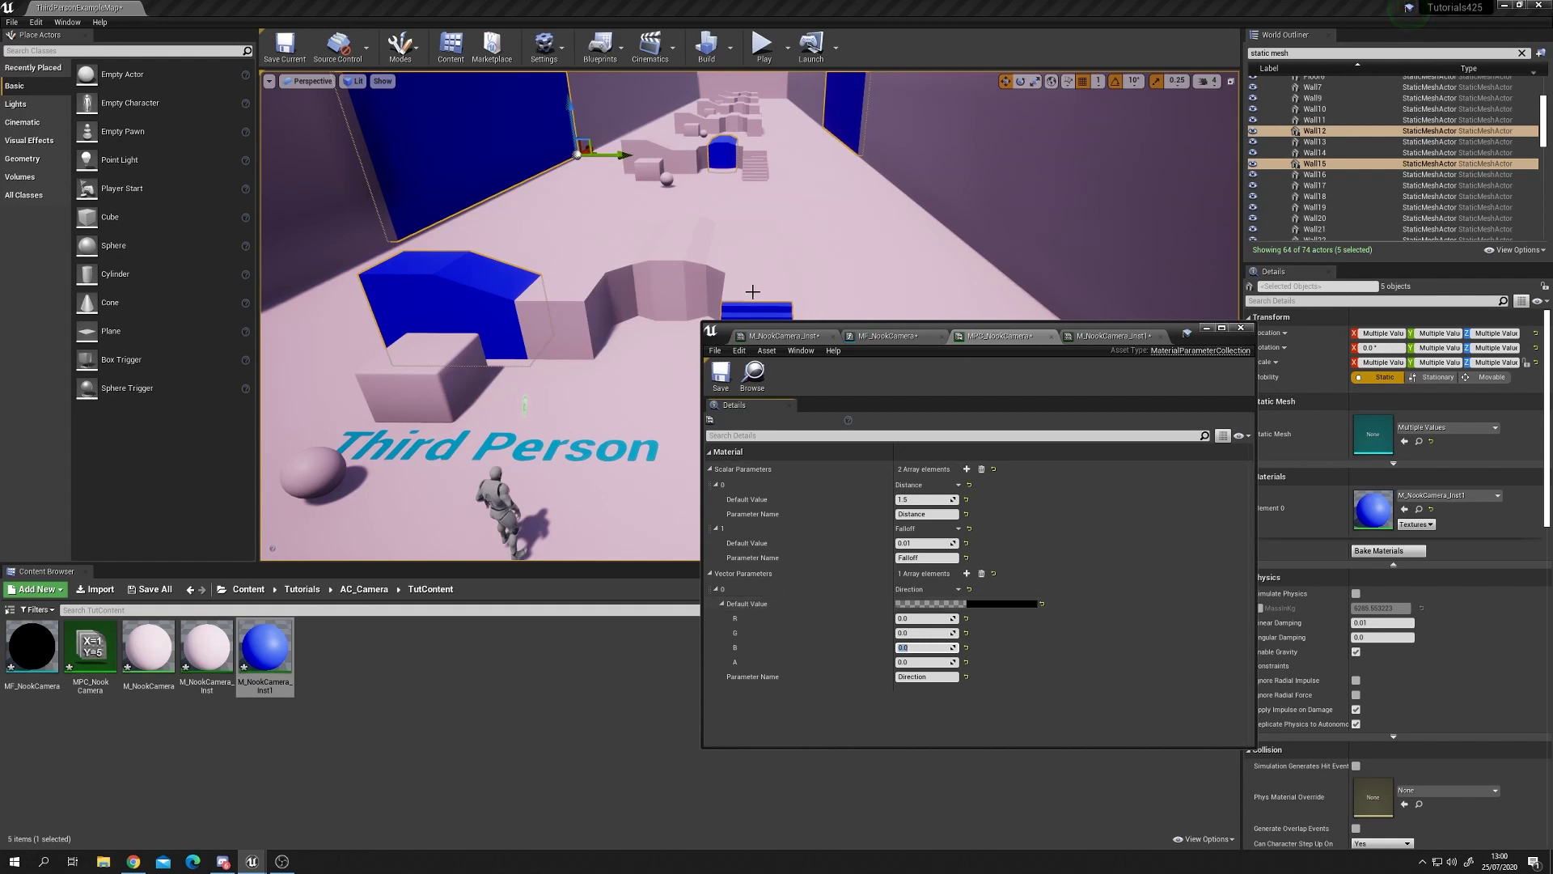
Move and resize the collection window to uncover the level, and set Direction's B value to -0.5
{"action": "left_click_drag", "start_coordinate": [702, 320], "coordinate": [492, 207]}
{"action": "left_click_drag", "start_coordinate": [1074, 218], "coordinate": [1318, 300]}
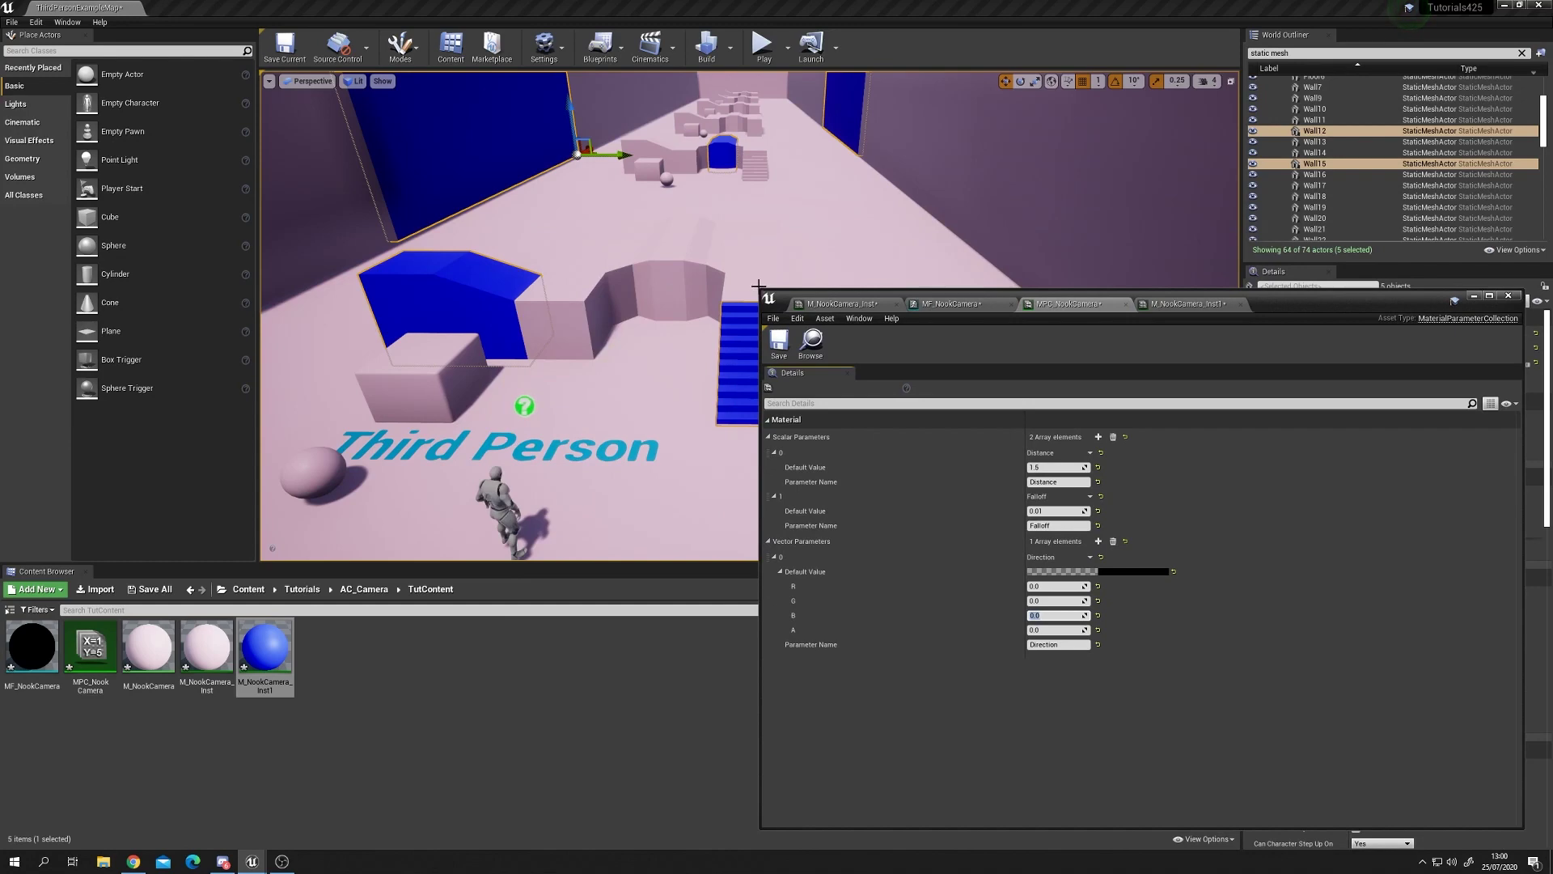
{"action": "left_click_drag", "start_coordinate": [759, 288], "coordinate": [951, 378]}
{"action": "right_click_drag", "start_coordinate": [817, 324], "coordinate": [799, 295]}
{"action": "key", "text": "w"}
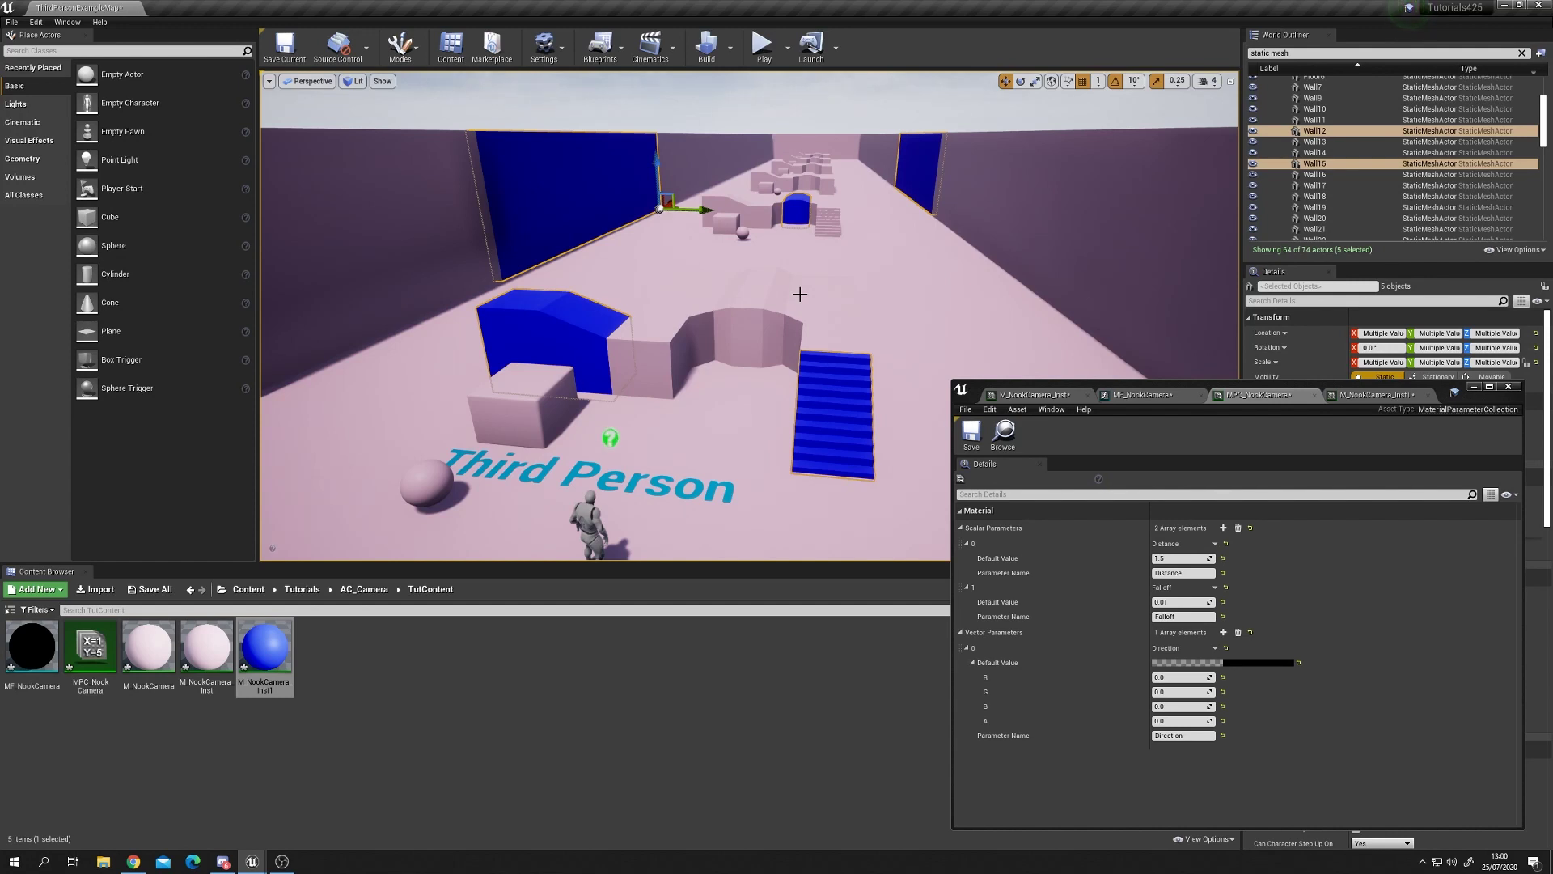
{"action": "left_click", "coordinate": [1186, 707]}
{"action": "key", "text": "Return"}
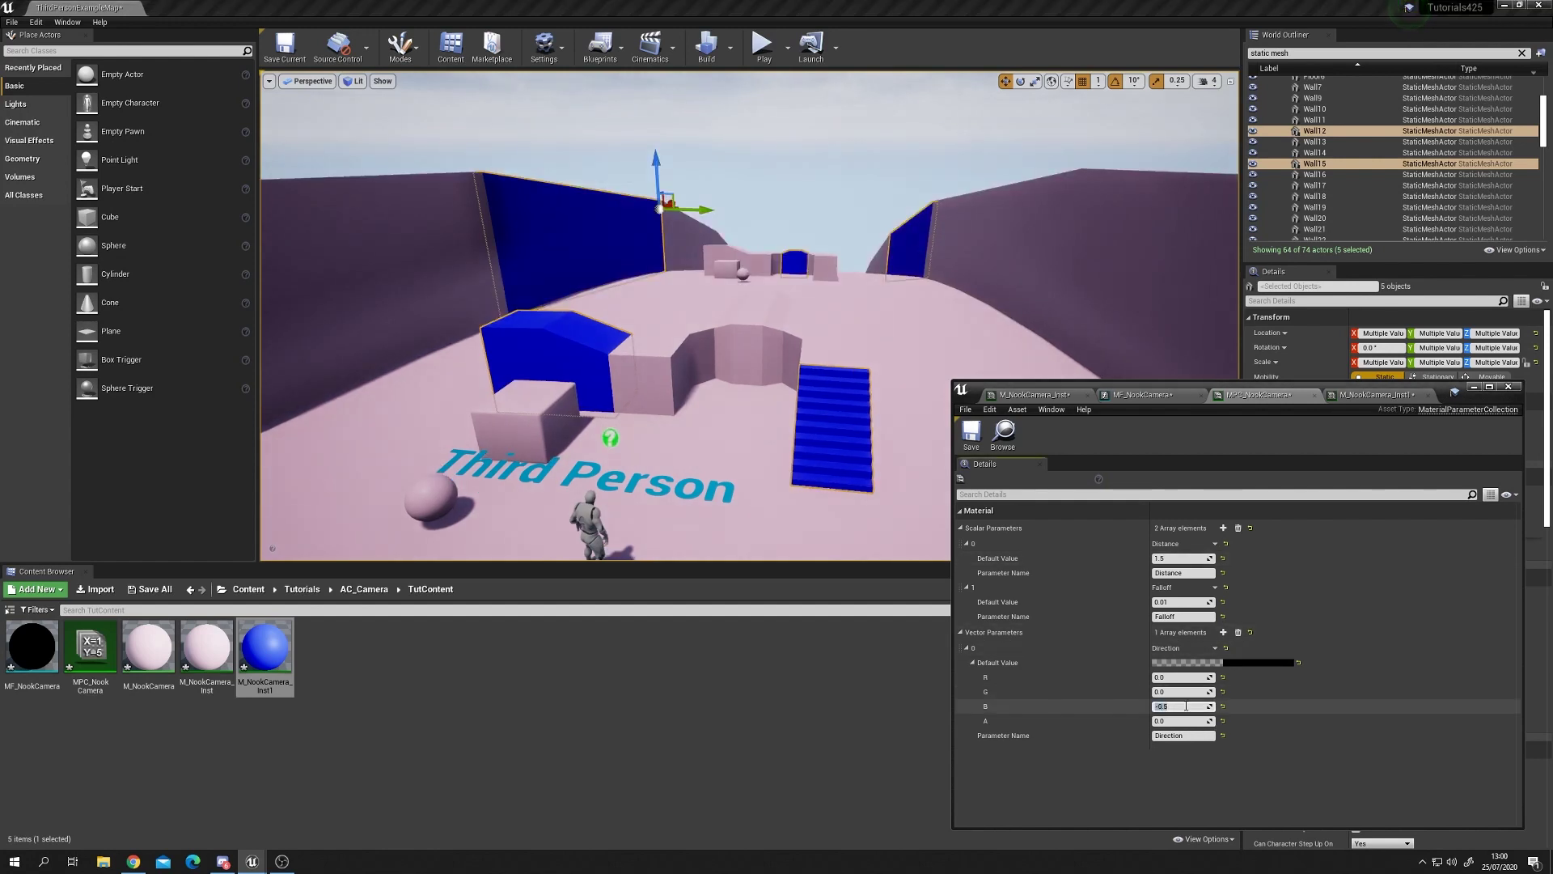